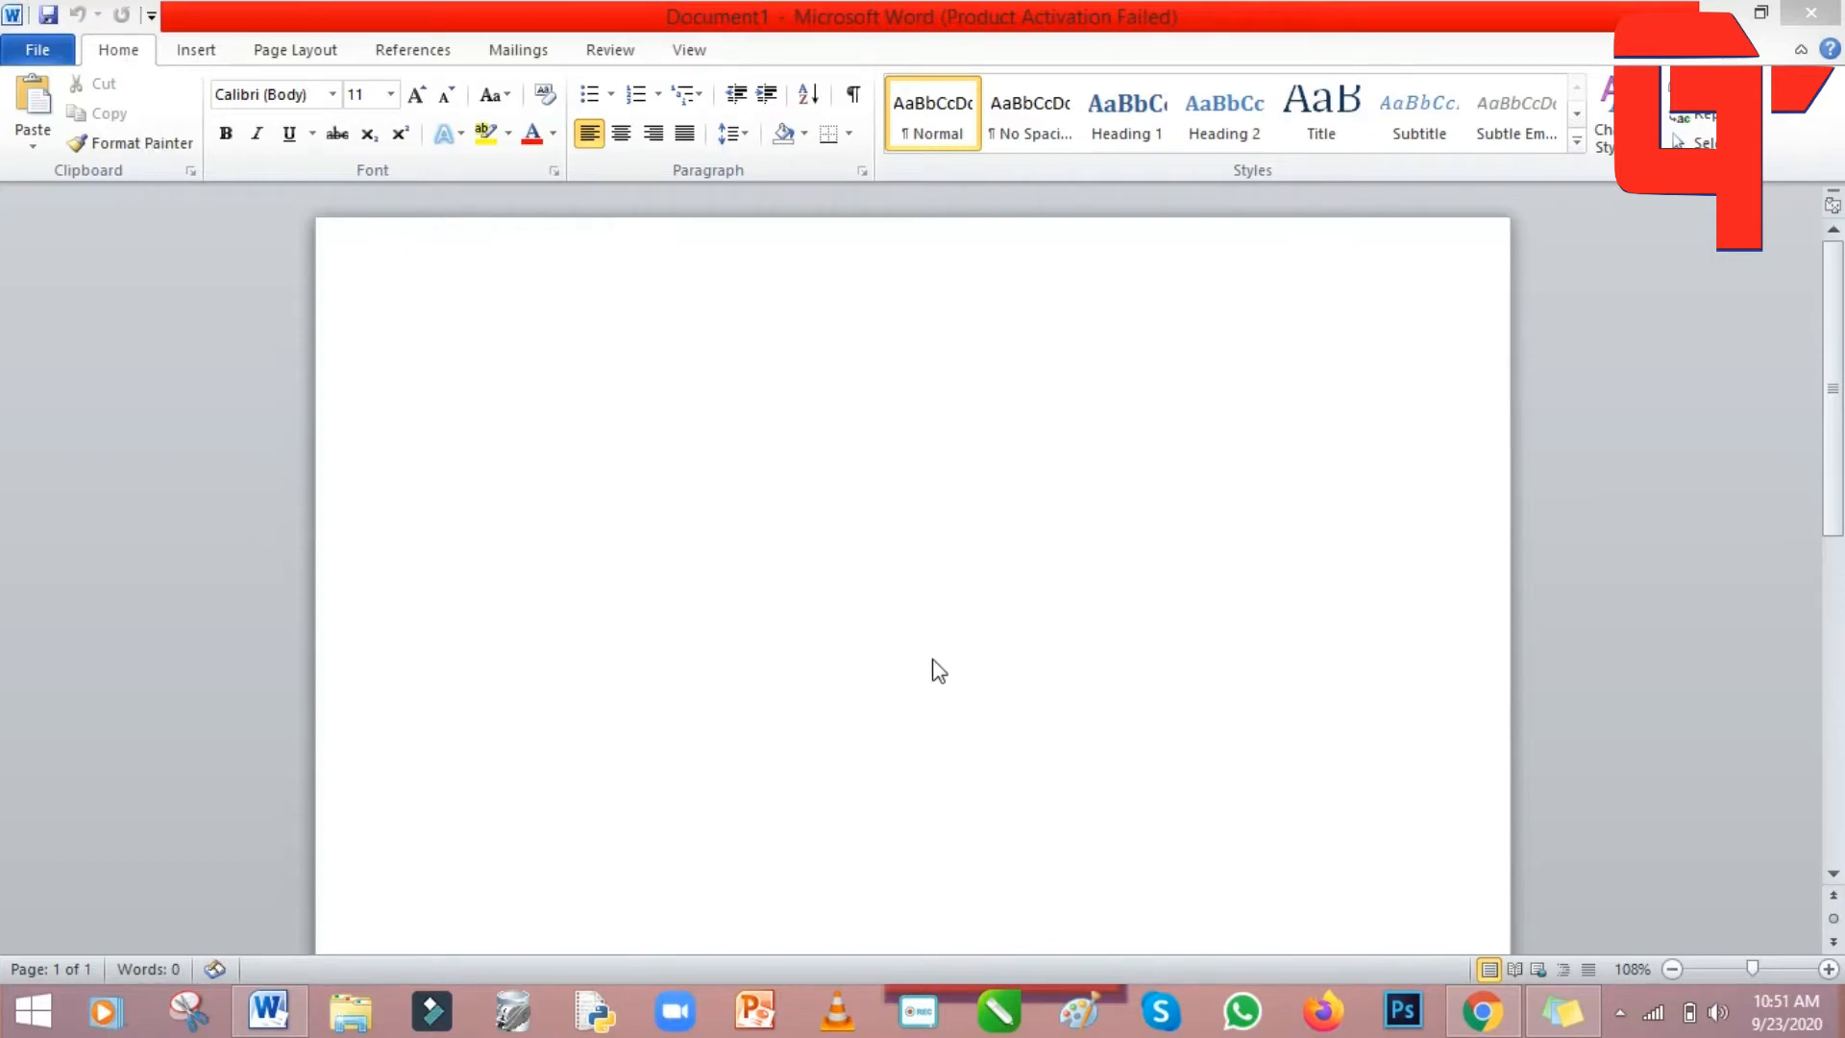
# Copy the selected Facebook post in Chrome and paste it into Word with Keep Text Only.
pyautogui.click(1483, 1010)
pyautogui.rightClick(674, 454)
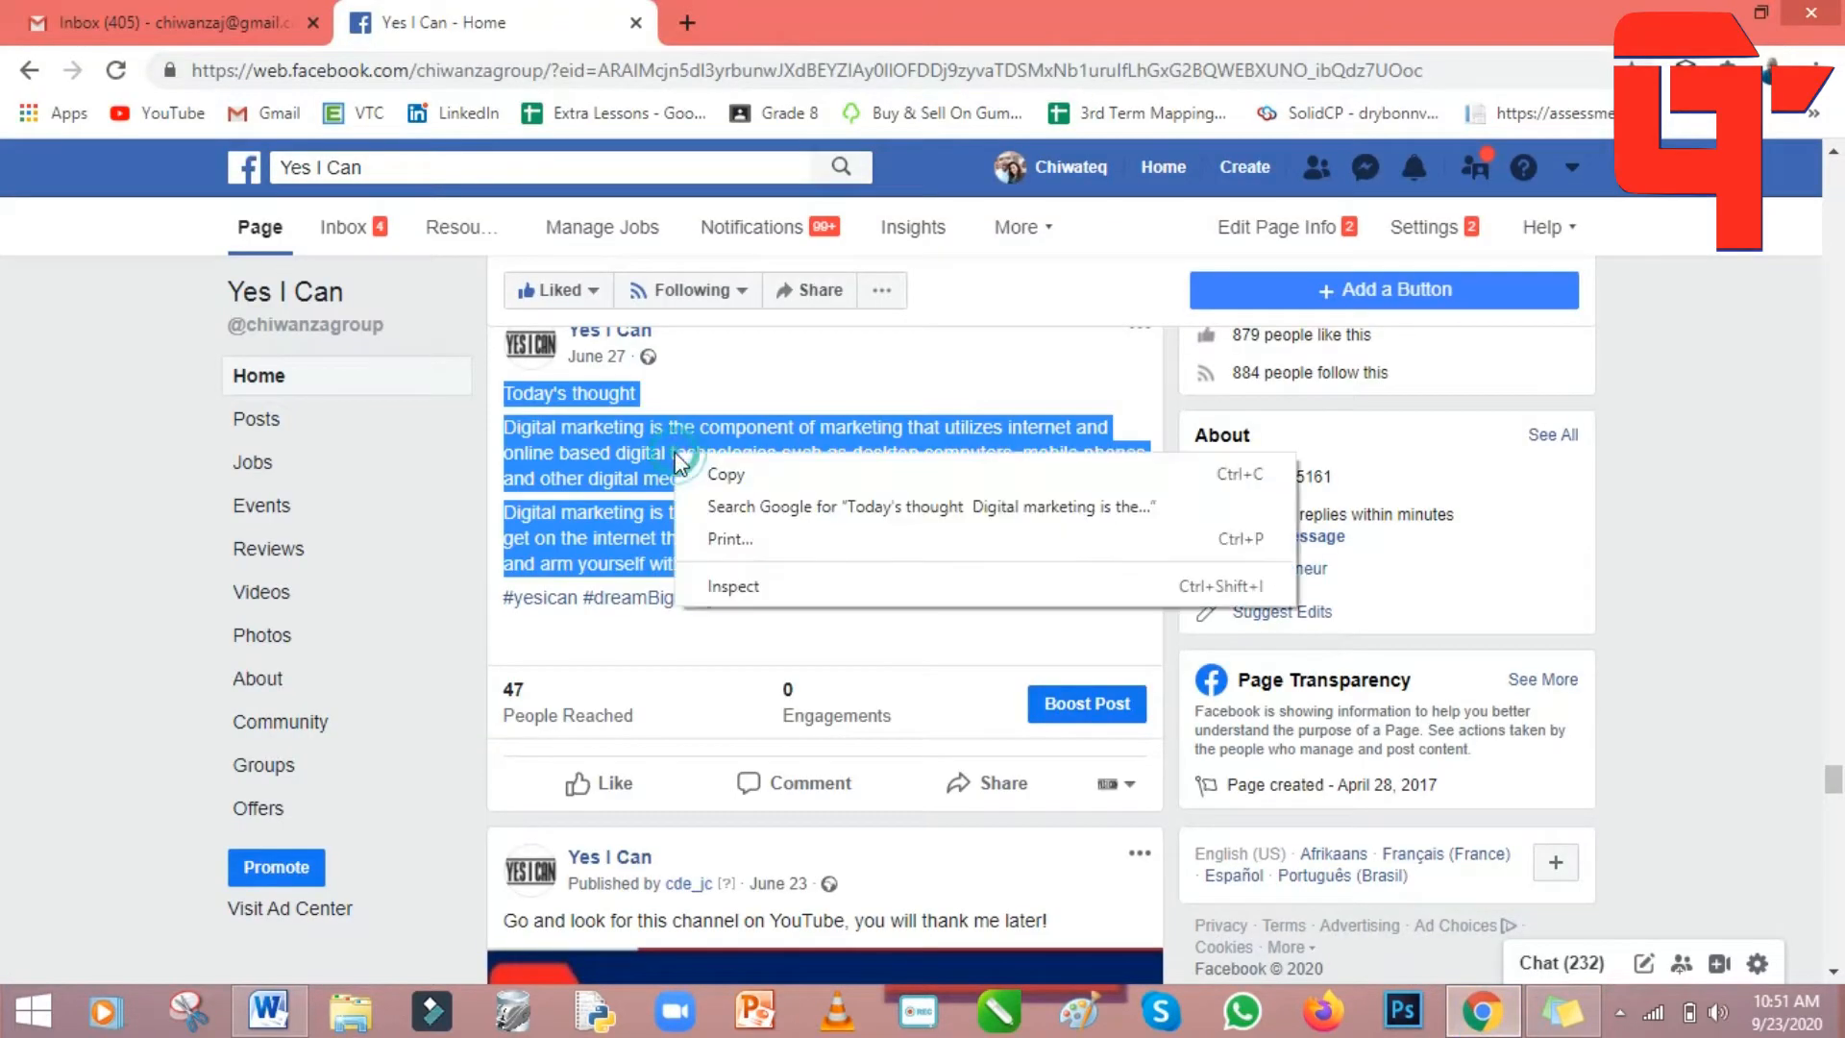
pyautogui.click(766, 474)
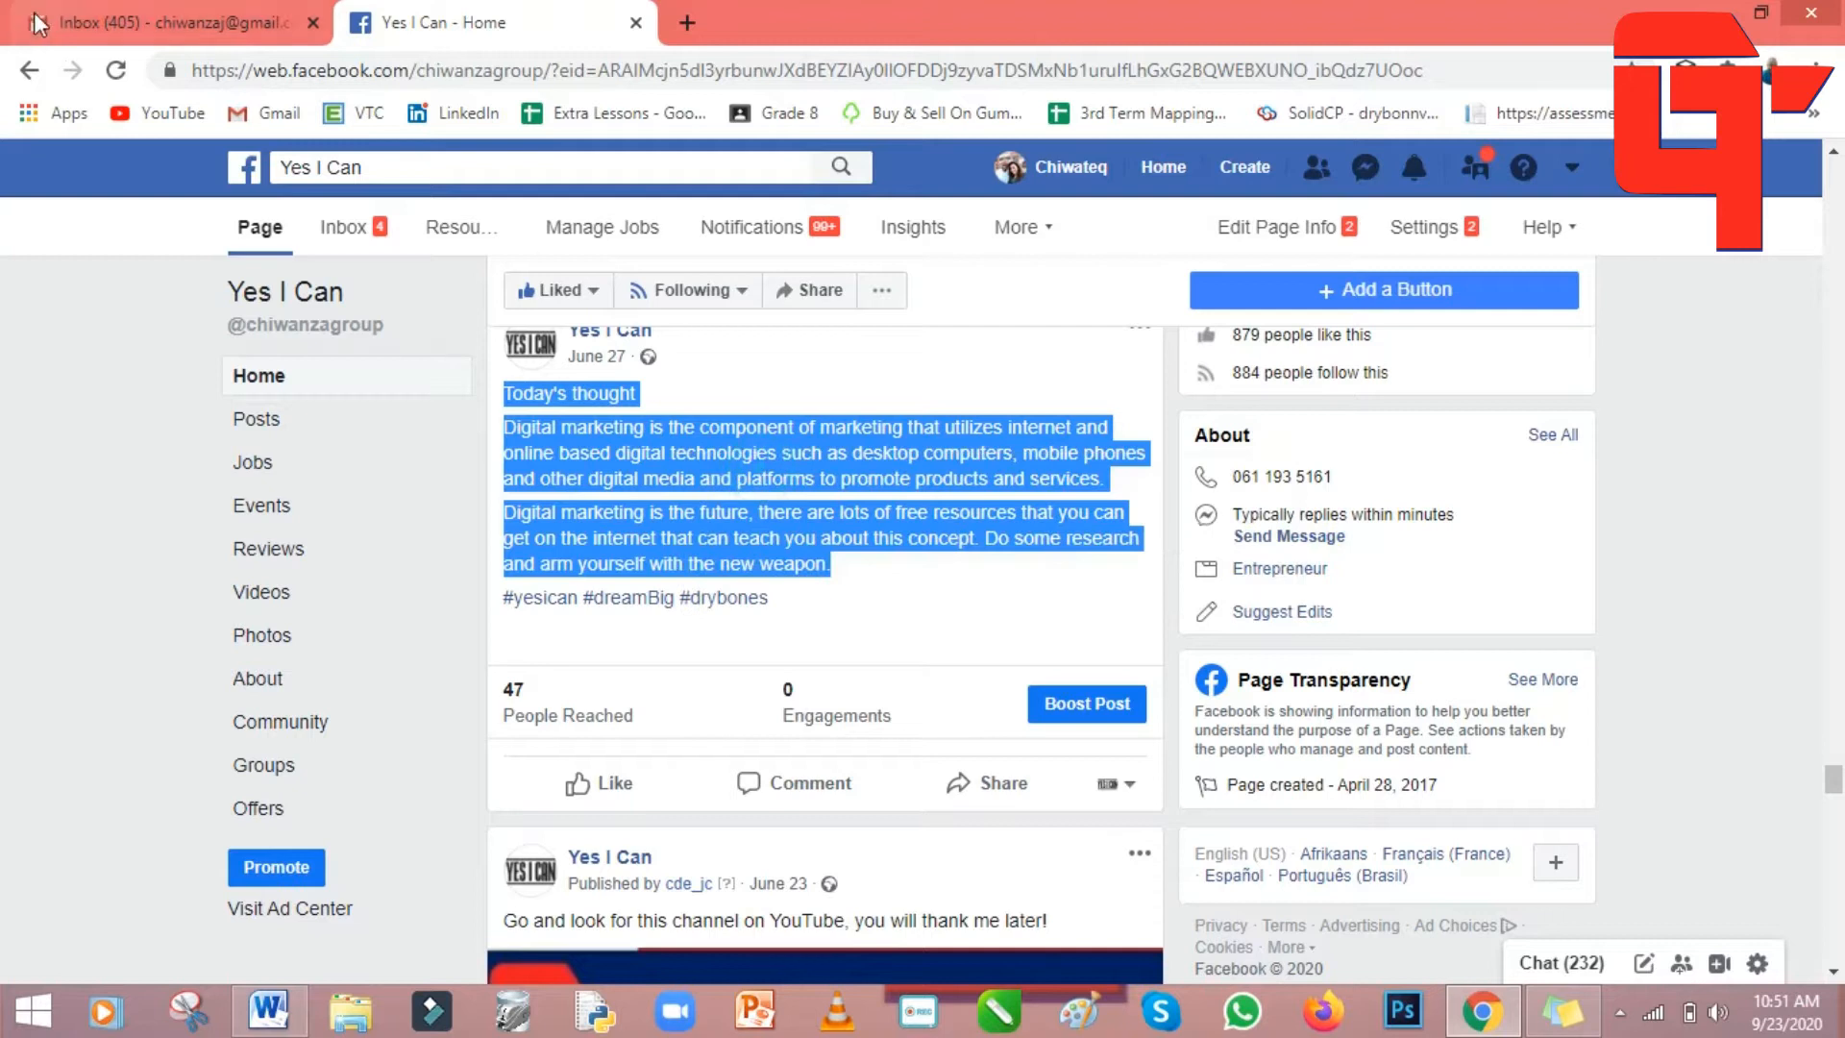
pyautogui.hotkey('alt', 'Tab')
pyautogui.rightClick(559, 471)
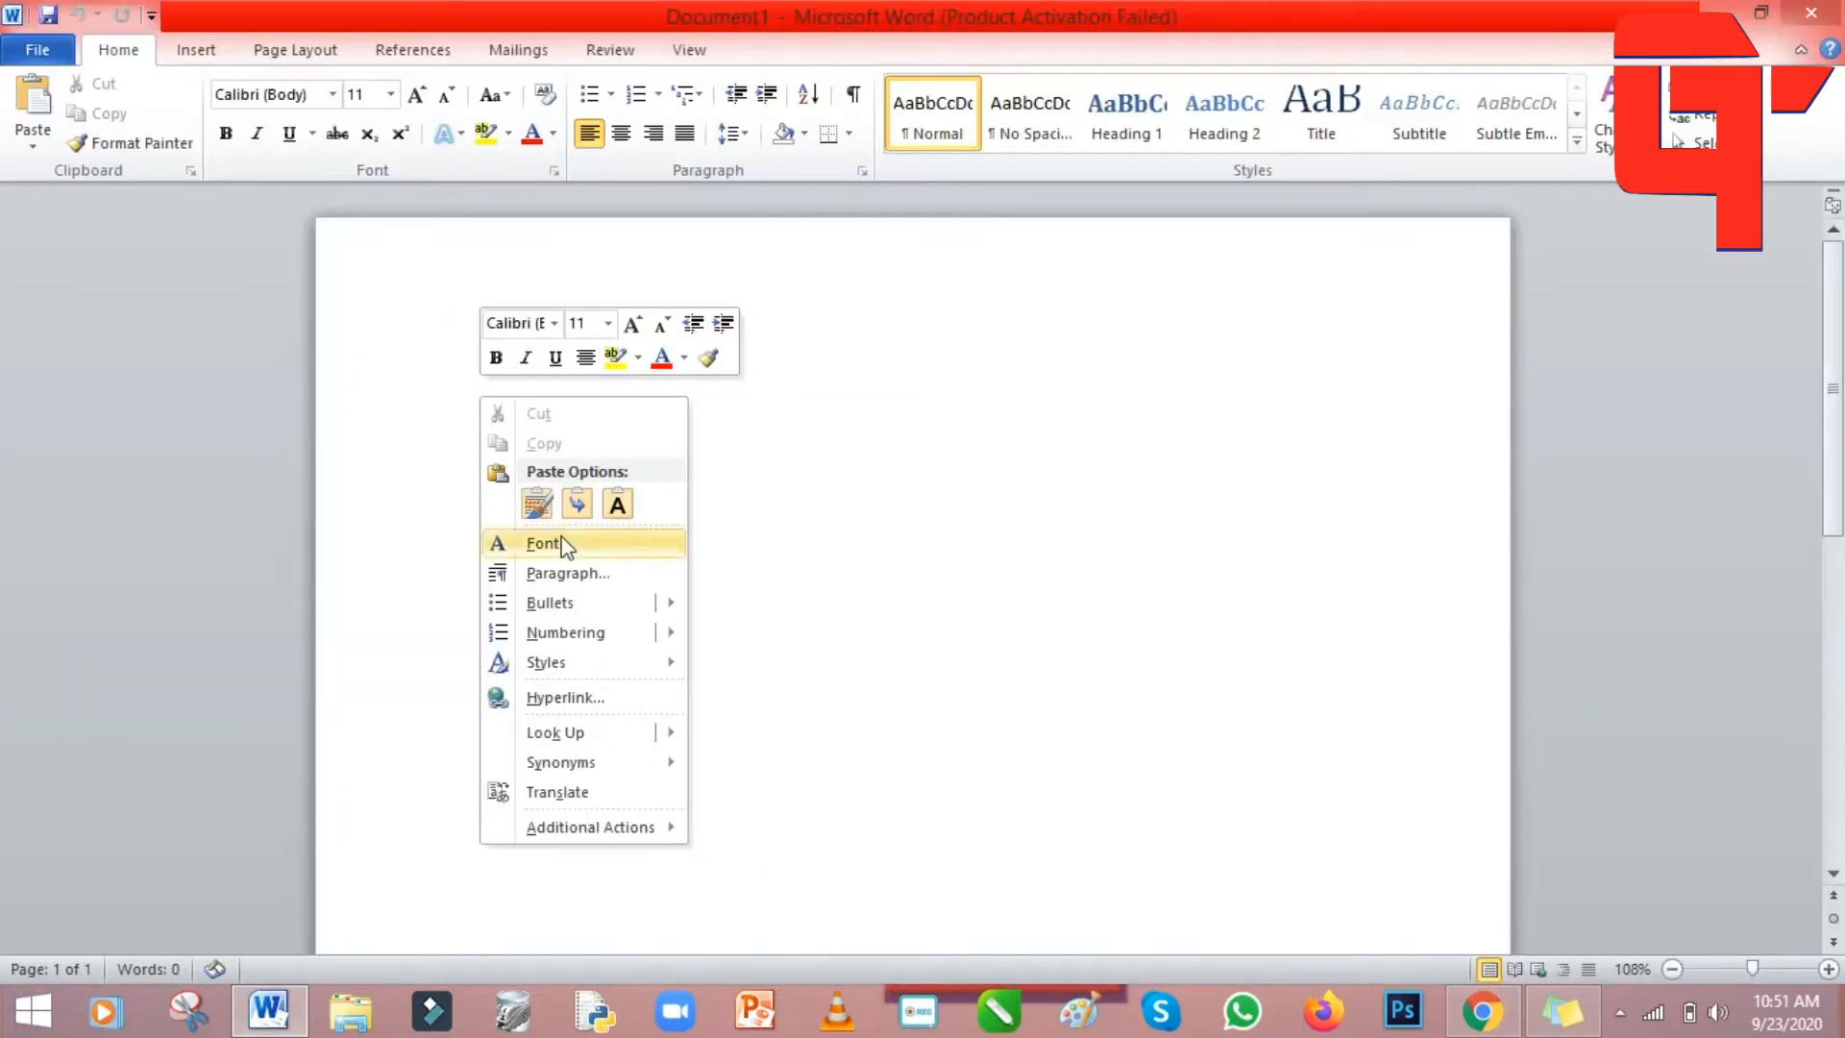
pyautogui.click(616, 504)
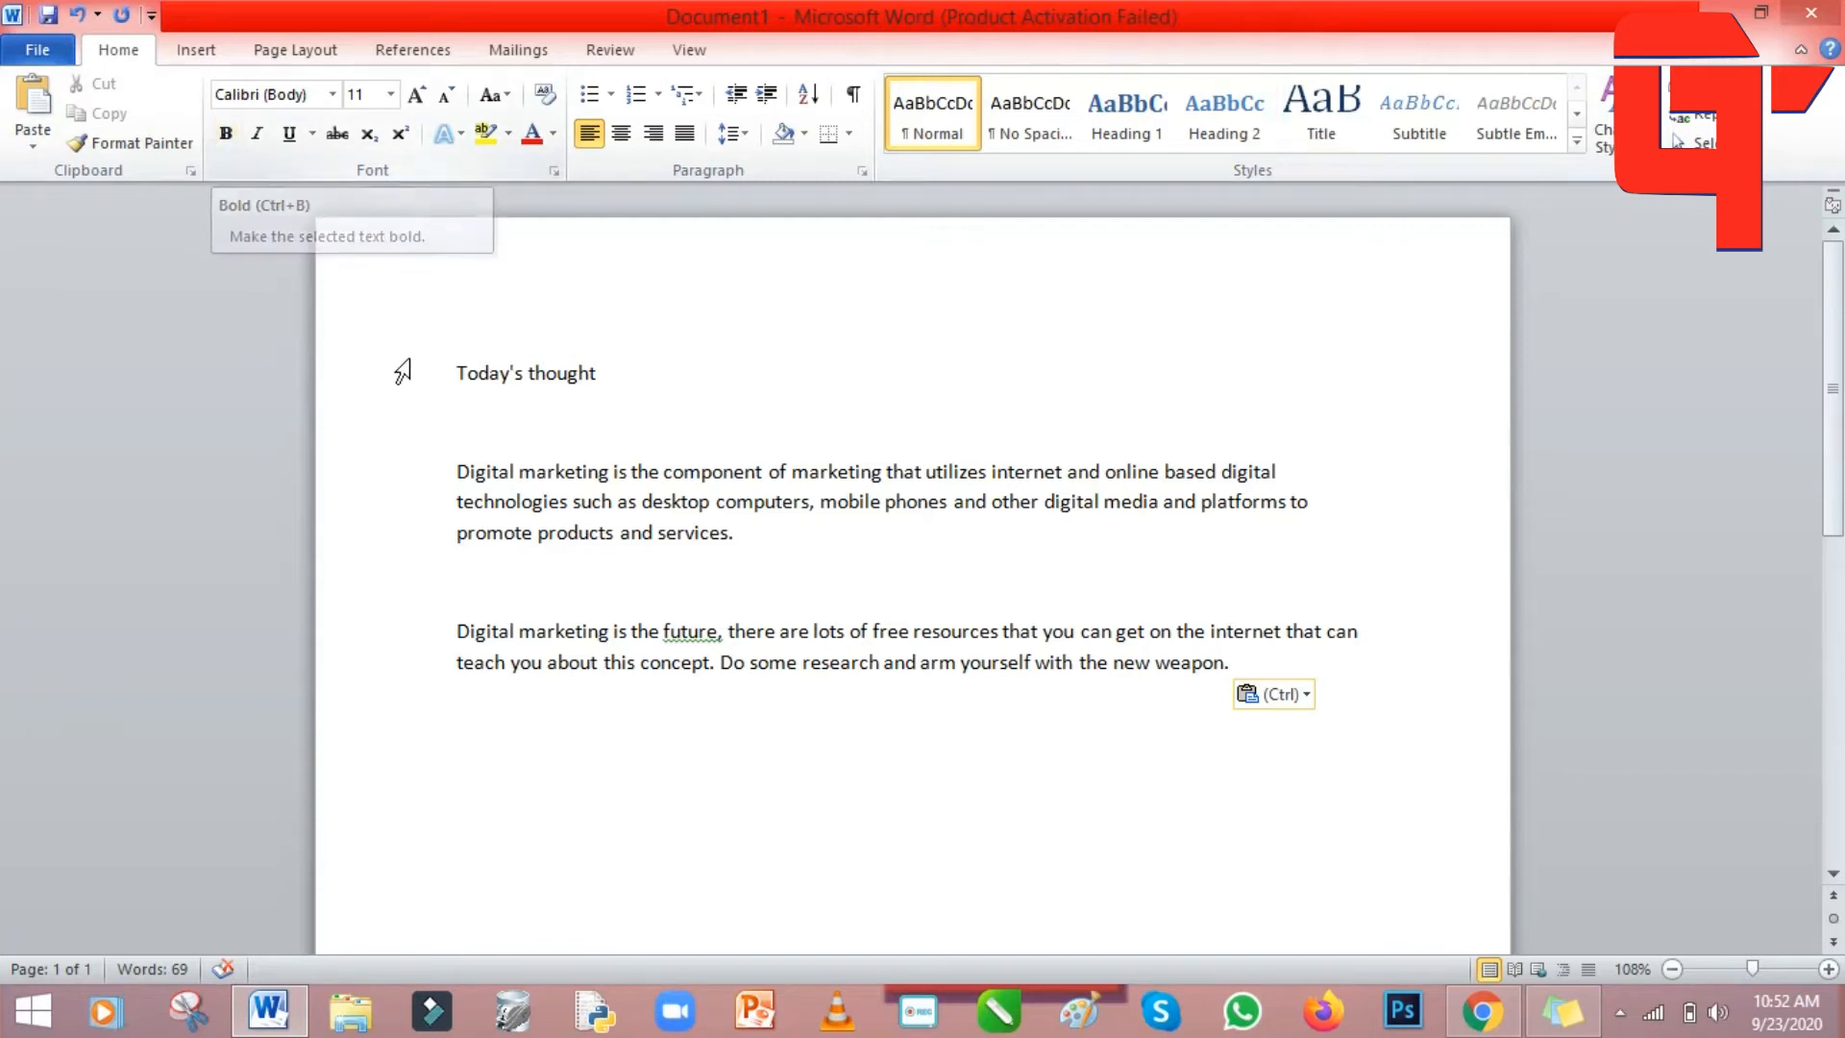
pyautogui.moveTo(448, 364); pyautogui.dragTo(1298, 667)
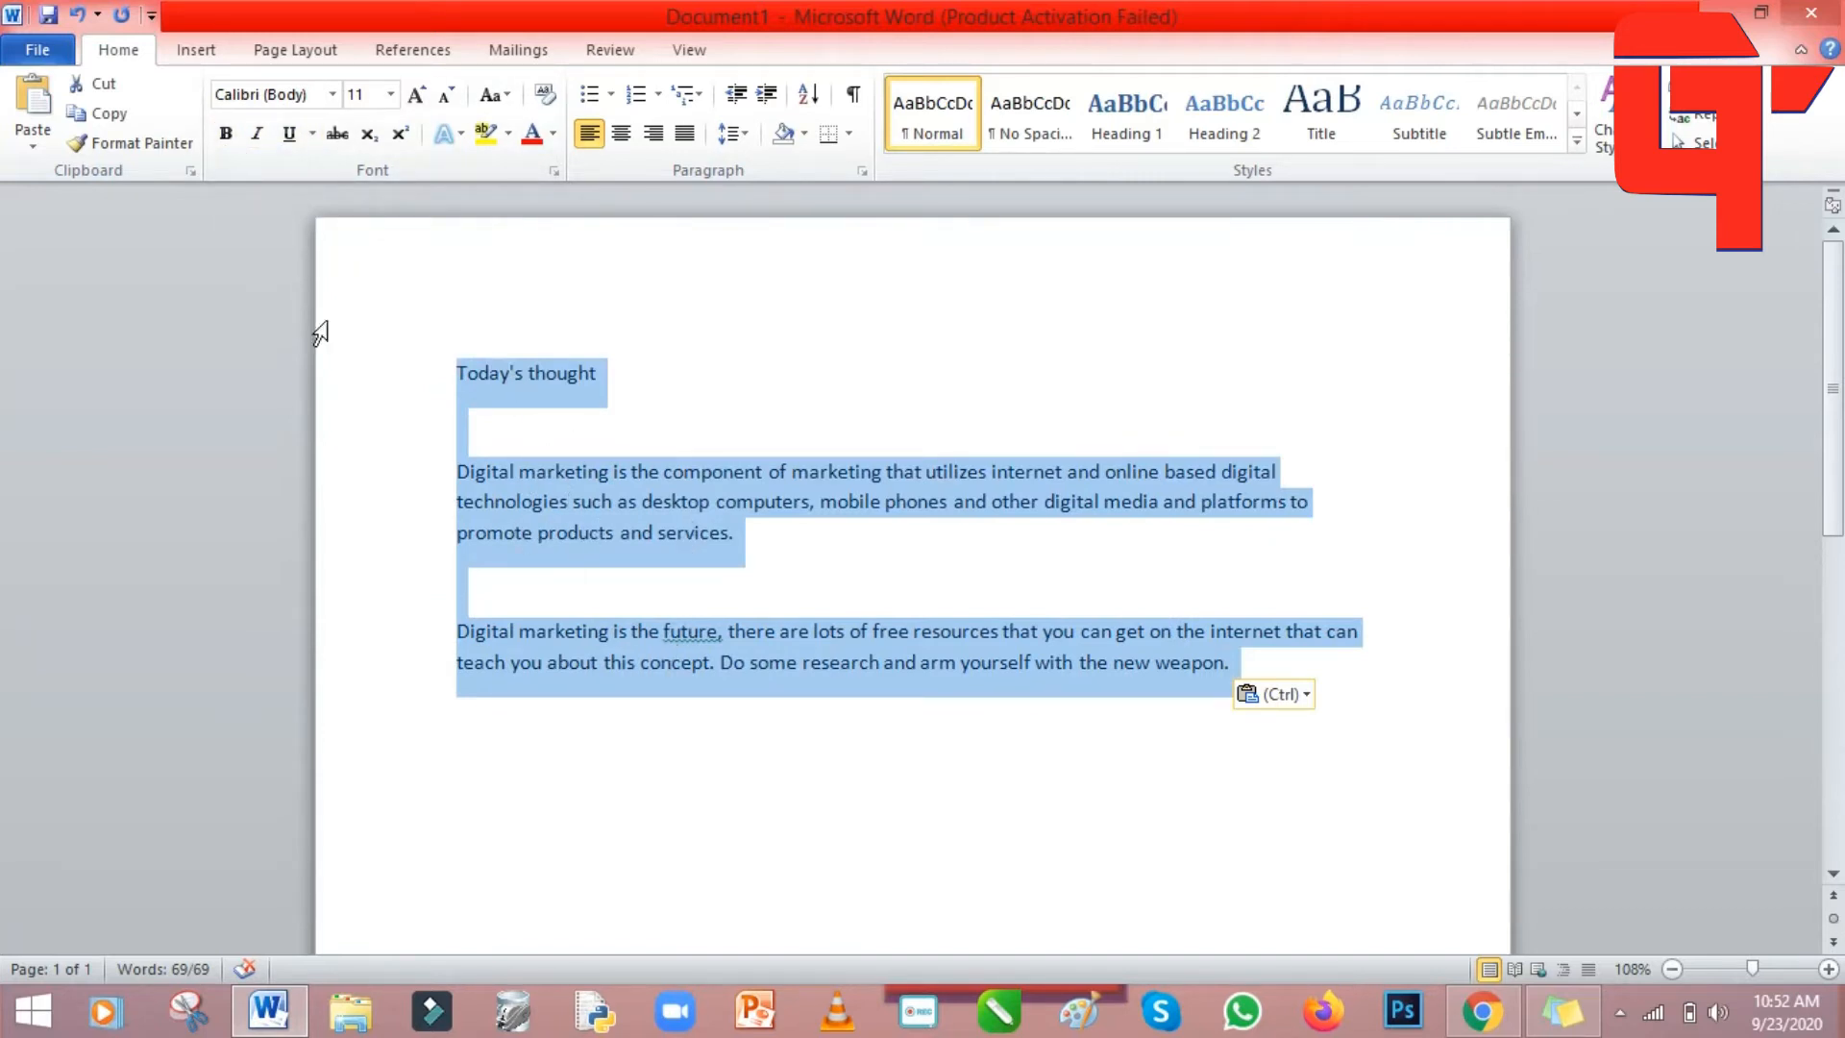
pyautogui.click(226, 134)
pyautogui.click(925, 386)
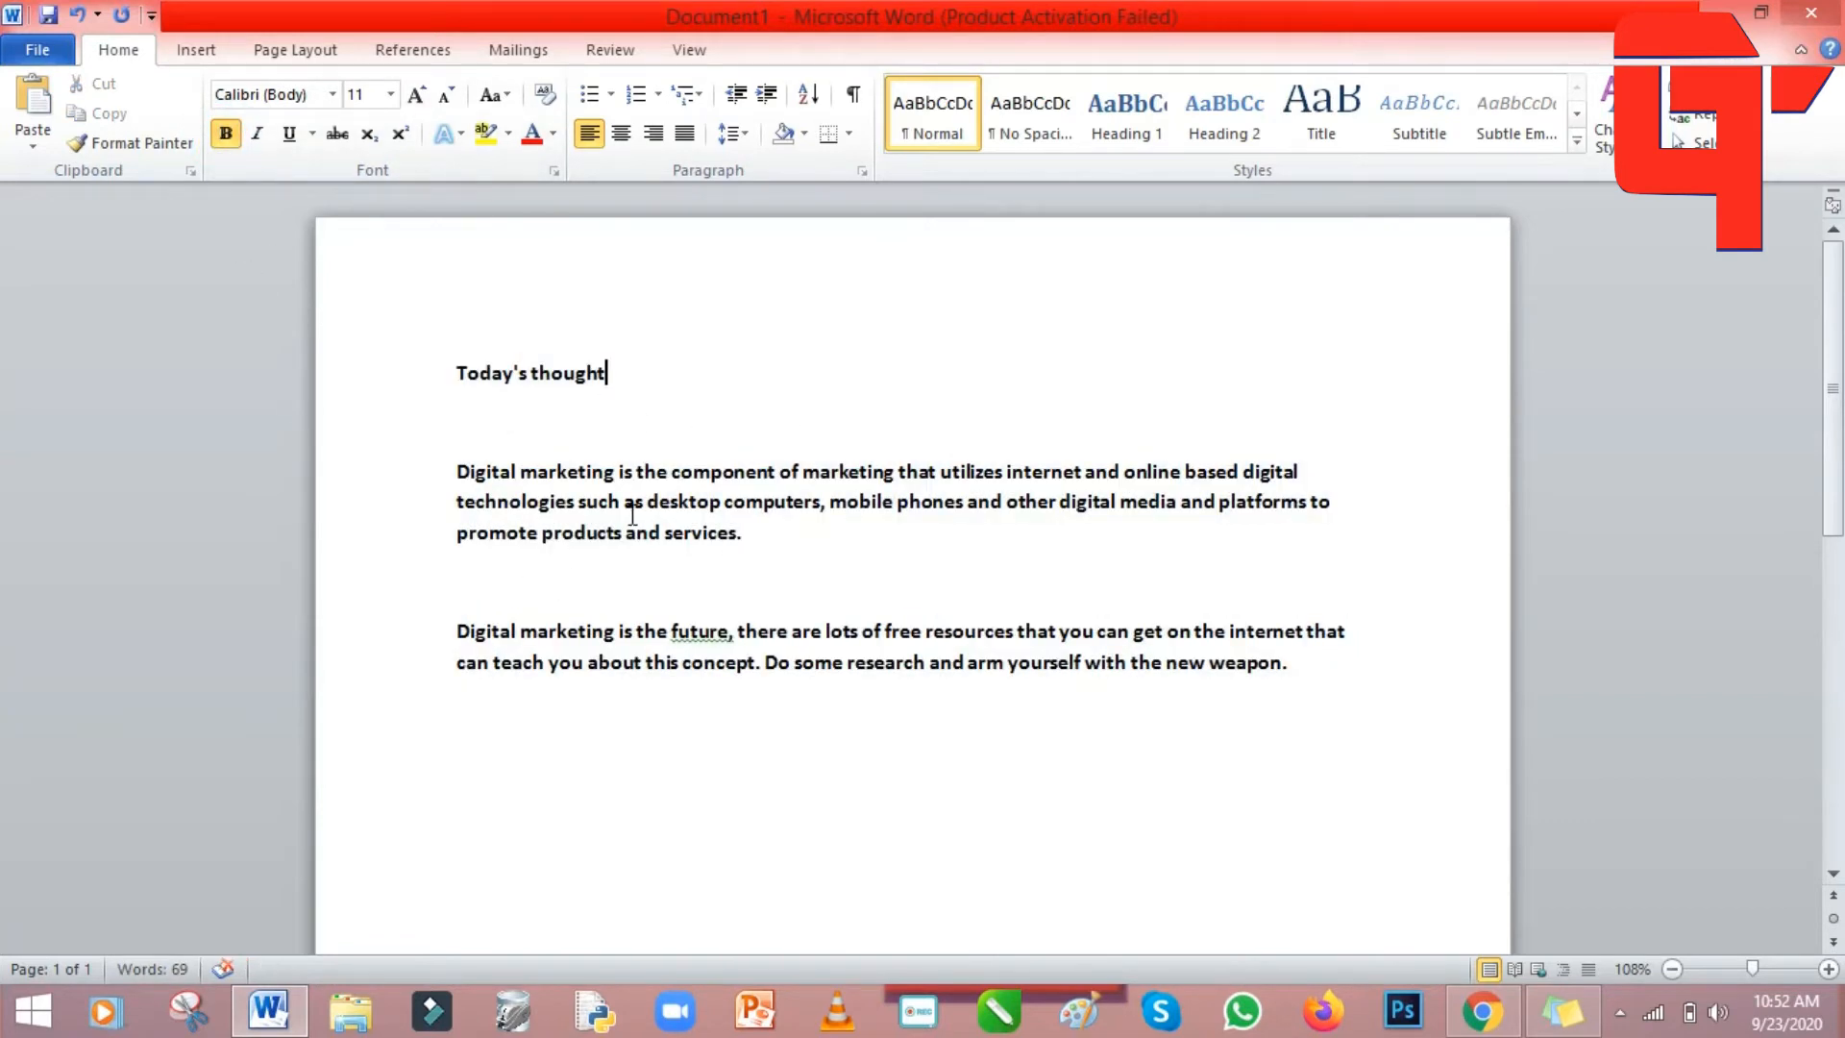
pyautogui.click(226, 133)
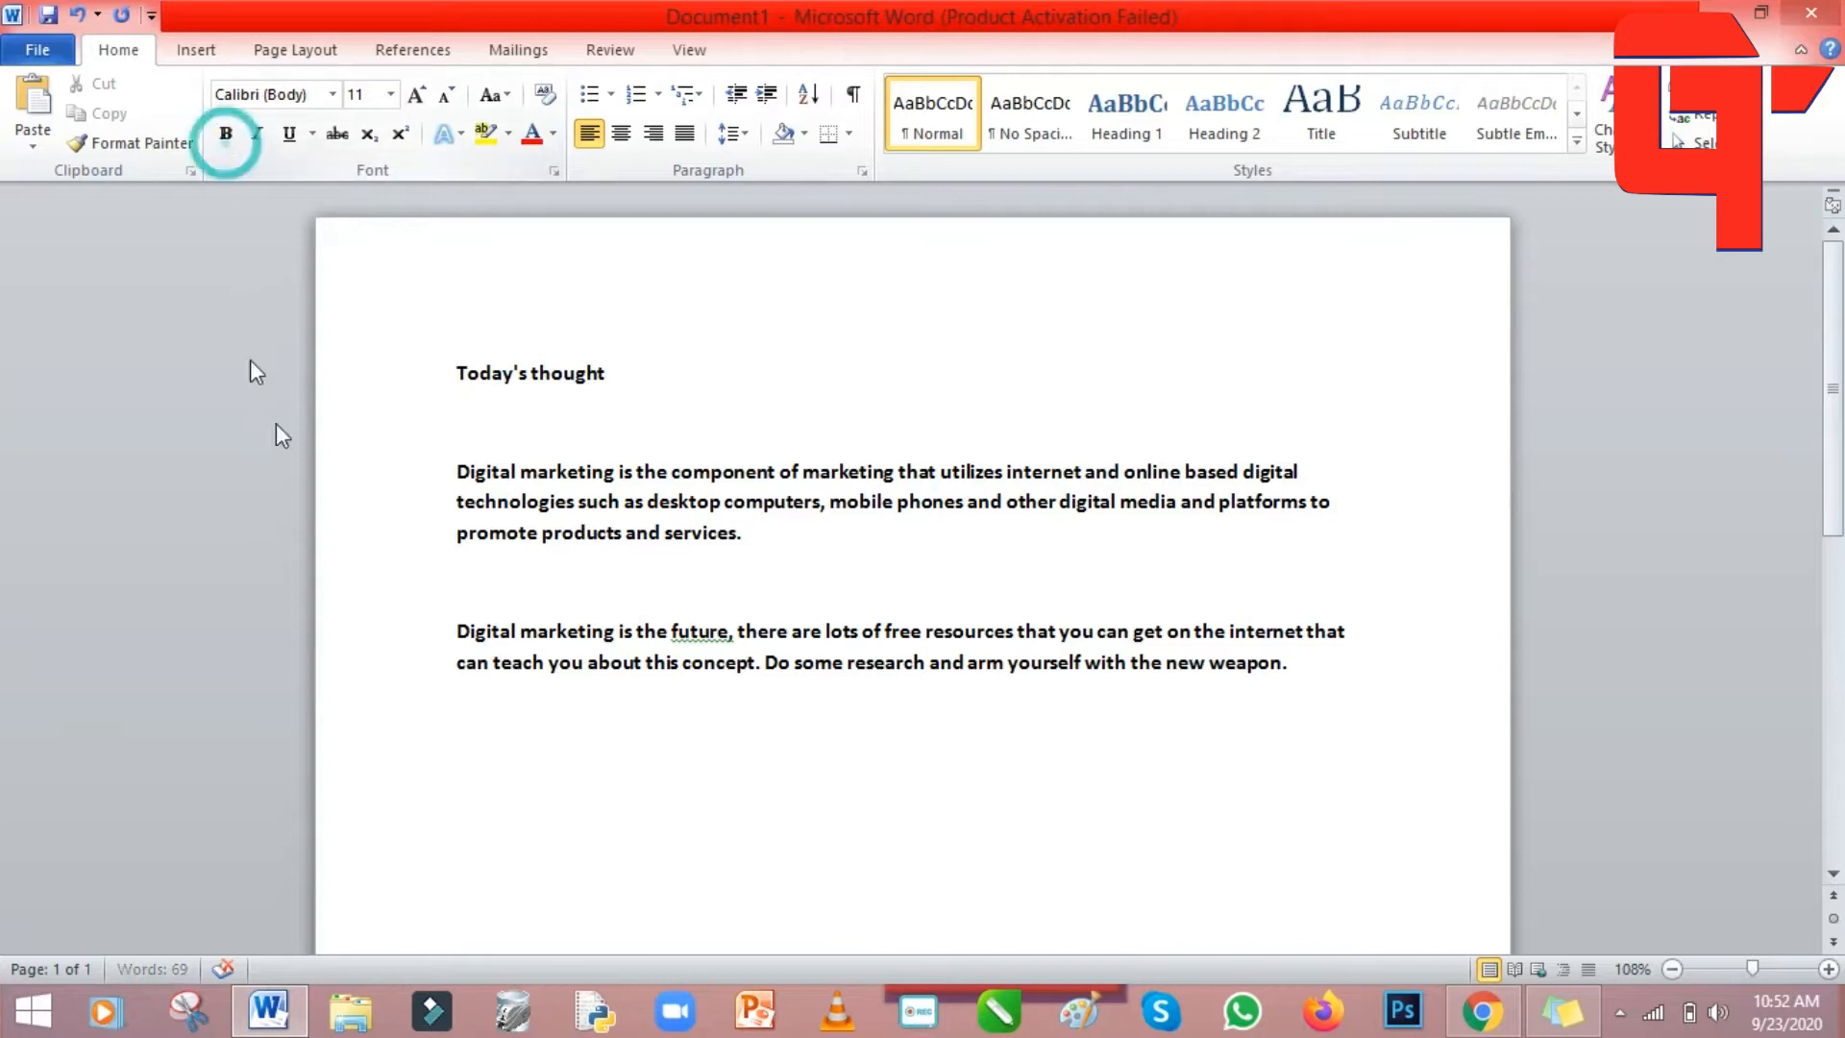
pyautogui.moveTo(447, 351); pyautogui.dragTo(1352, 668)
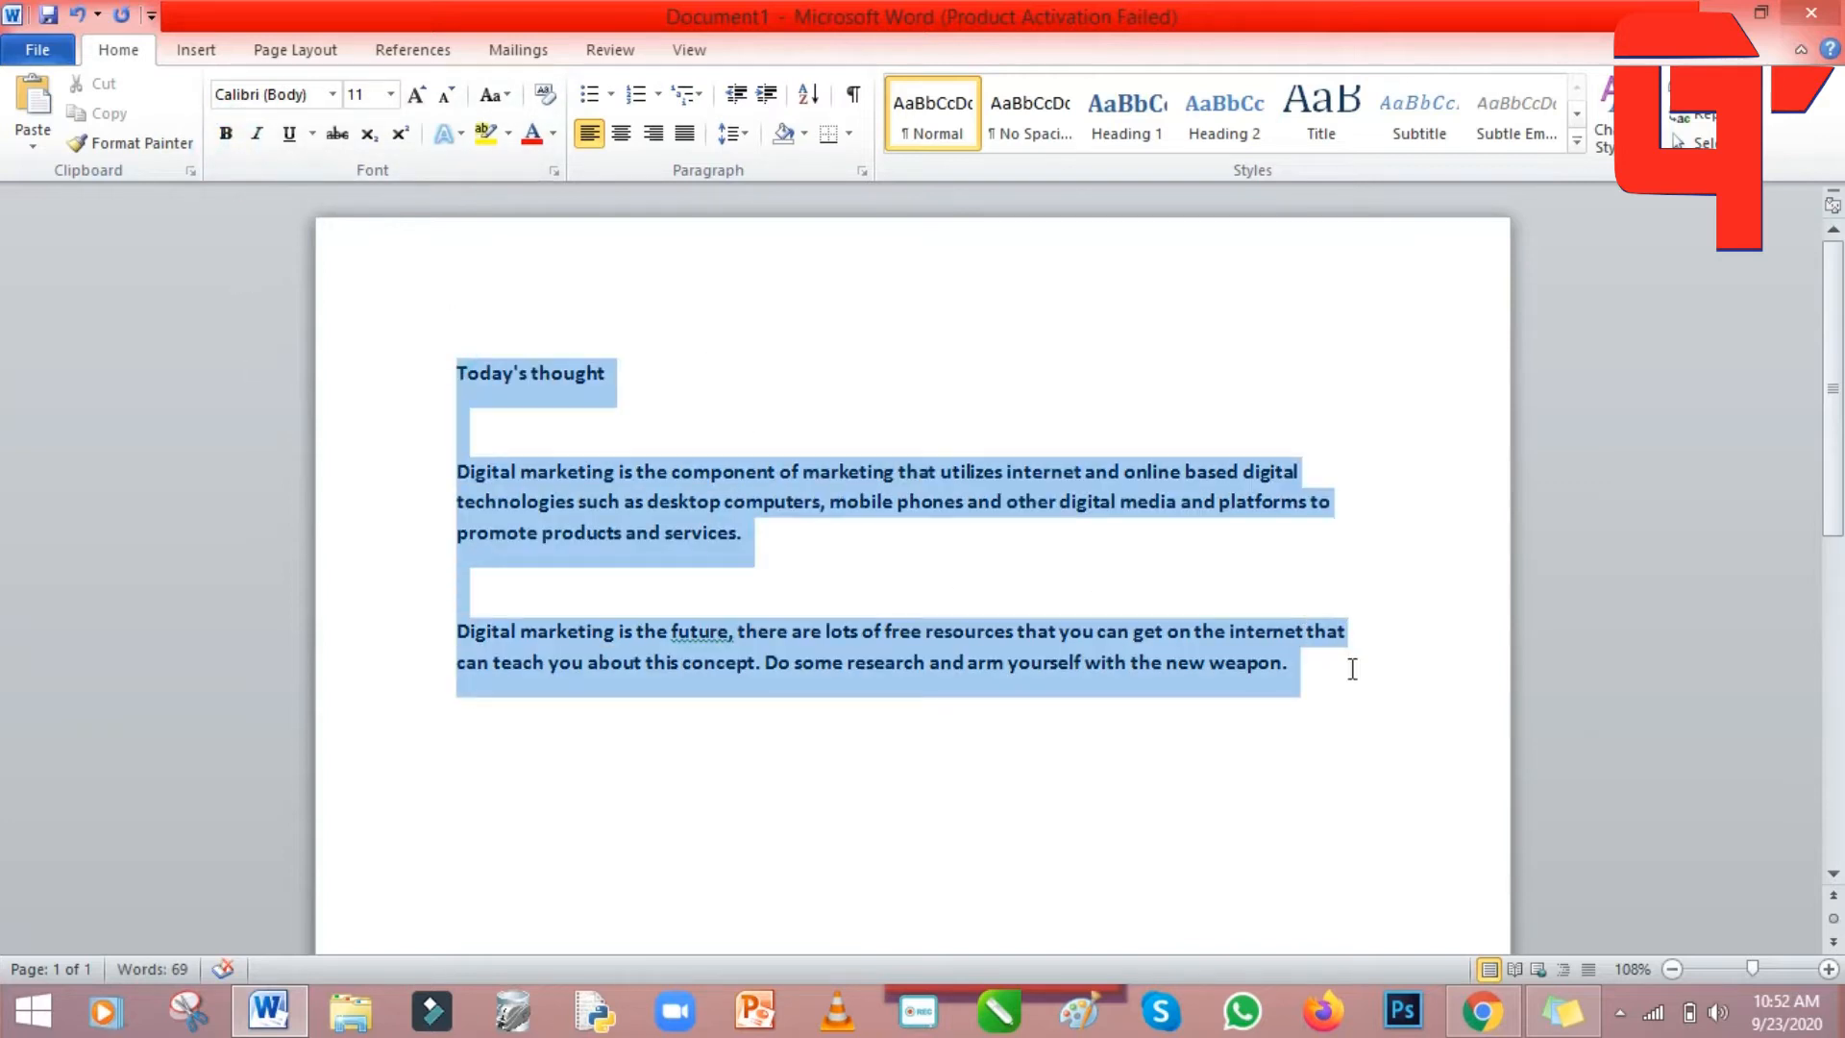
pyautogui.click(231, 136)
pyautogui.click(774, 763)
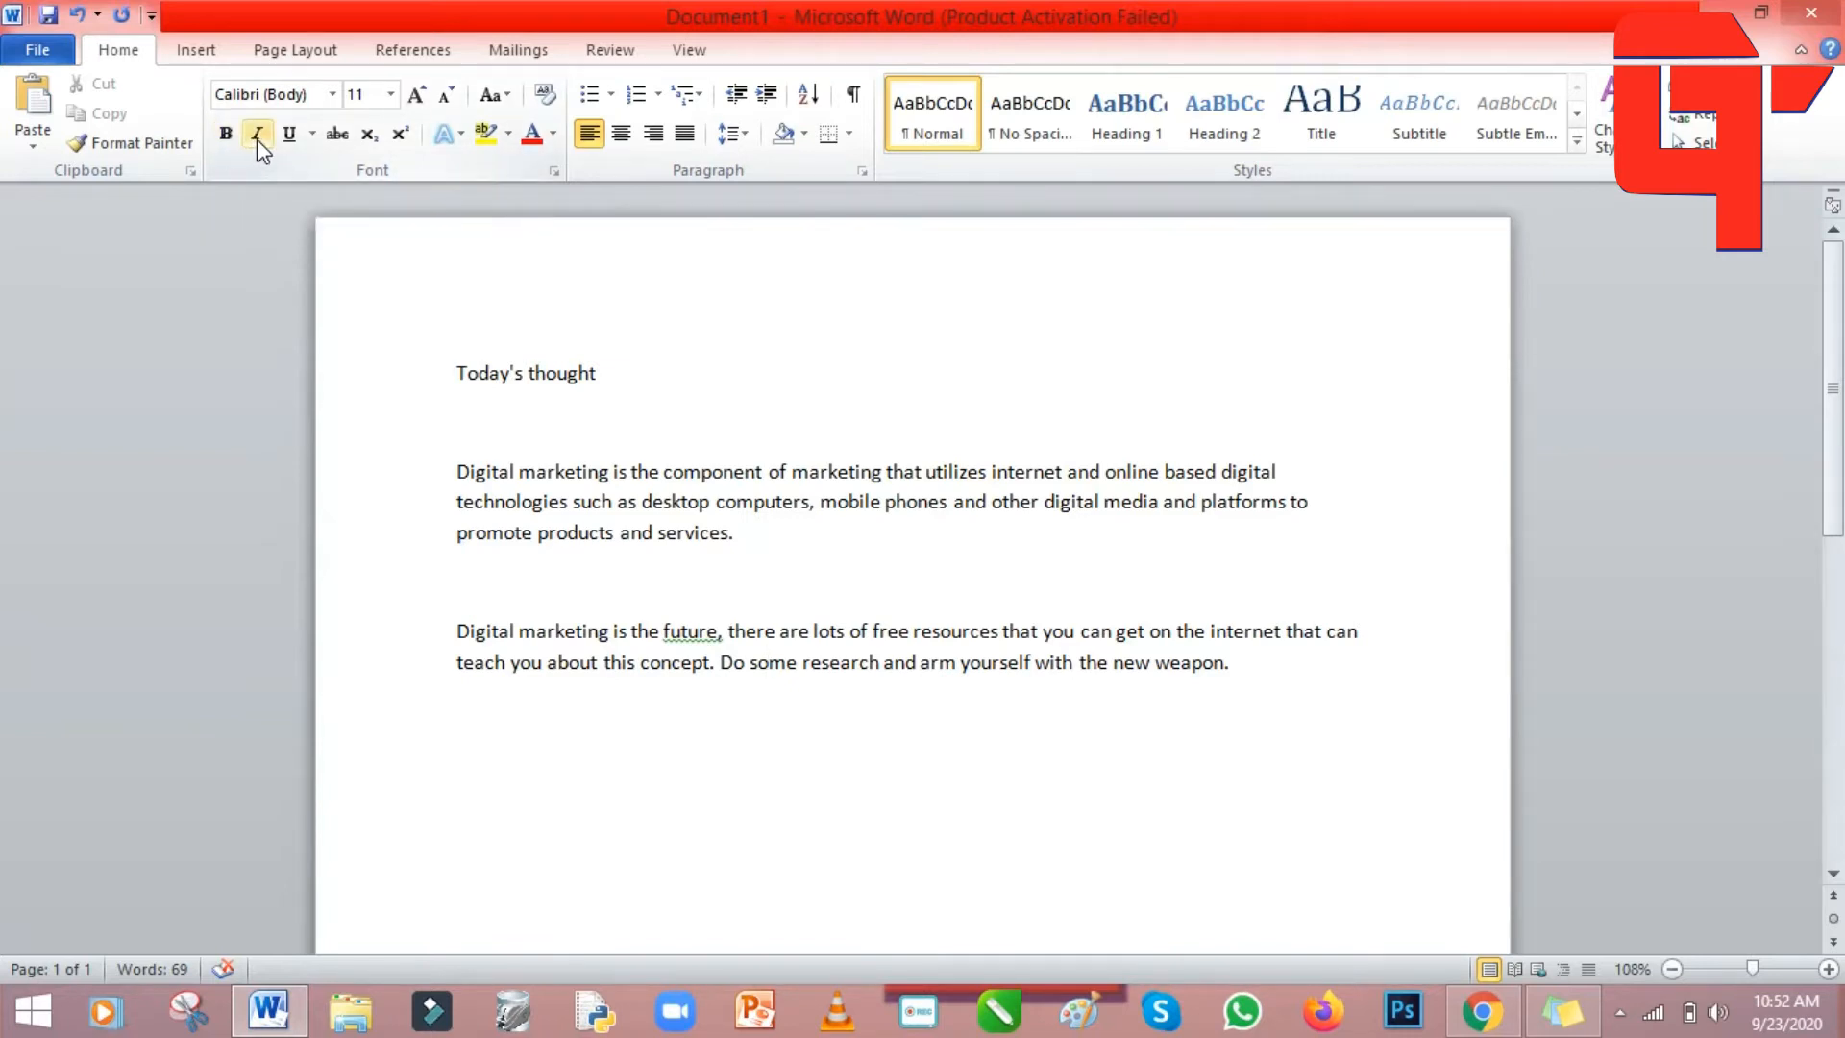
pyautogui.moveTo(452, 363); pyautogui.dragTo(1334, 670)
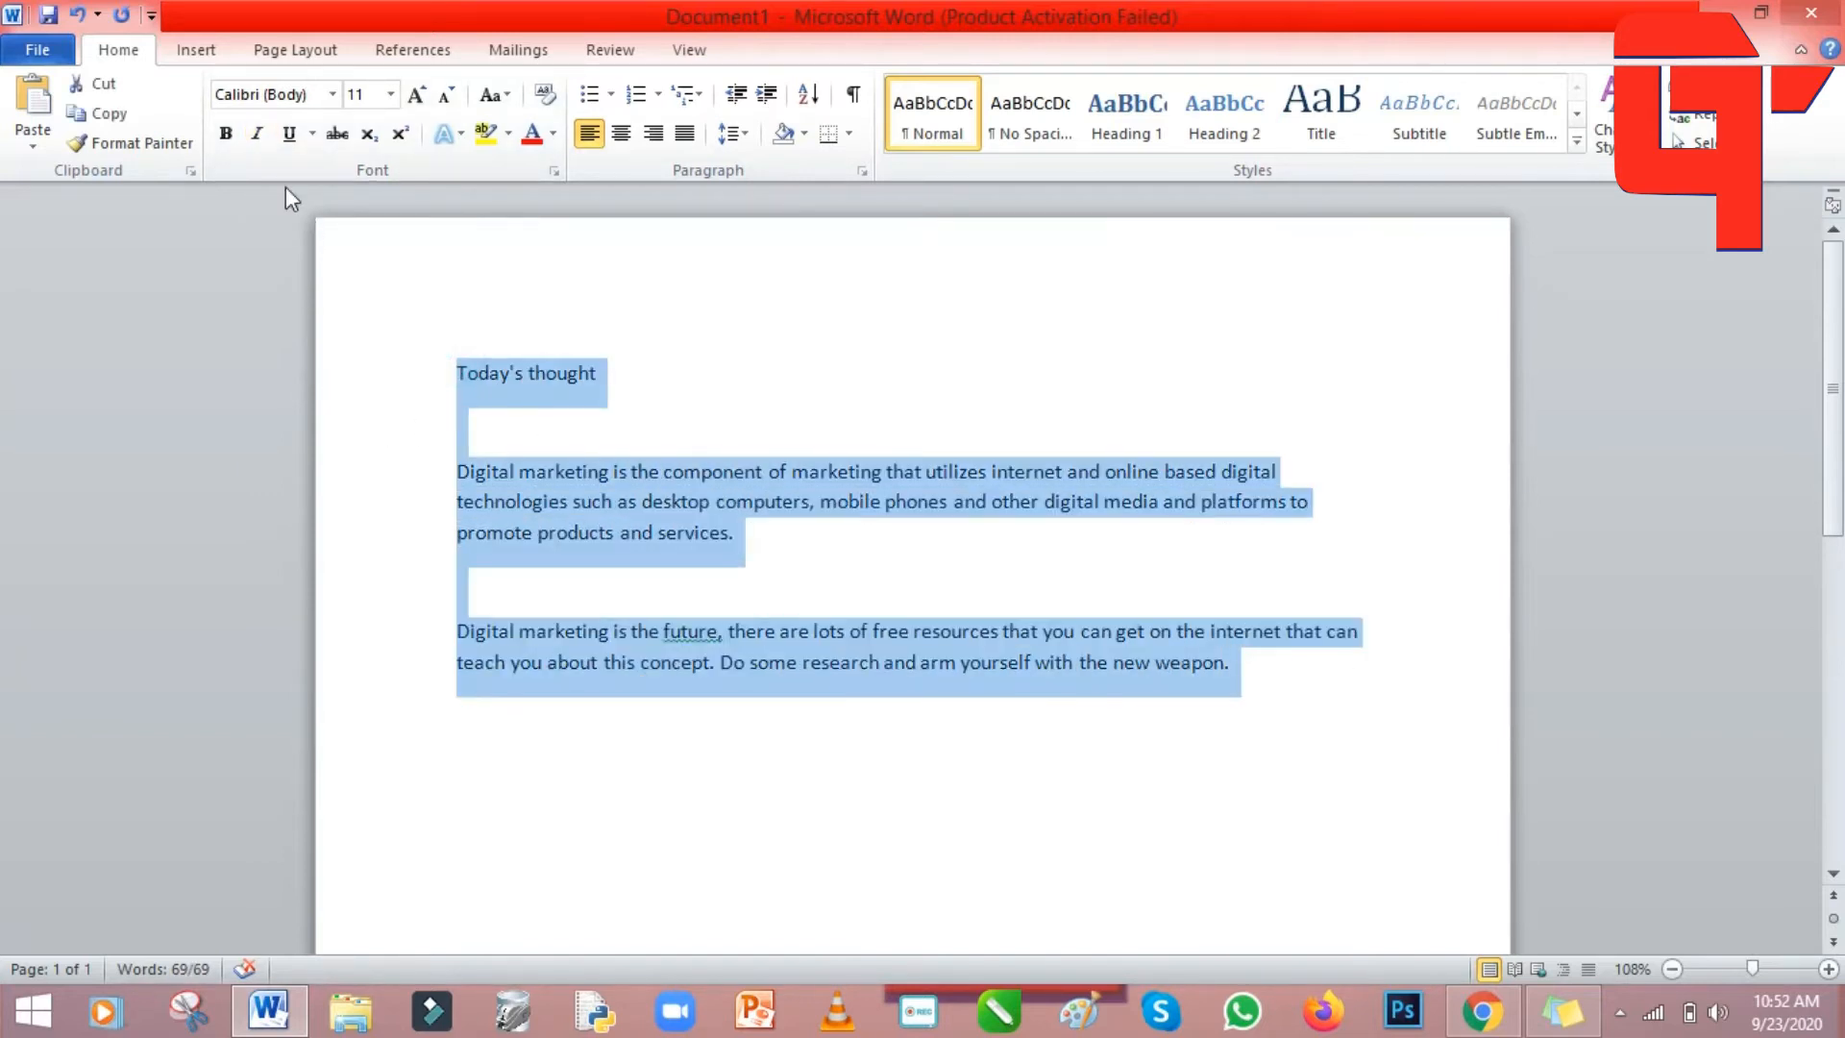
pyautogui.click(256, 135)
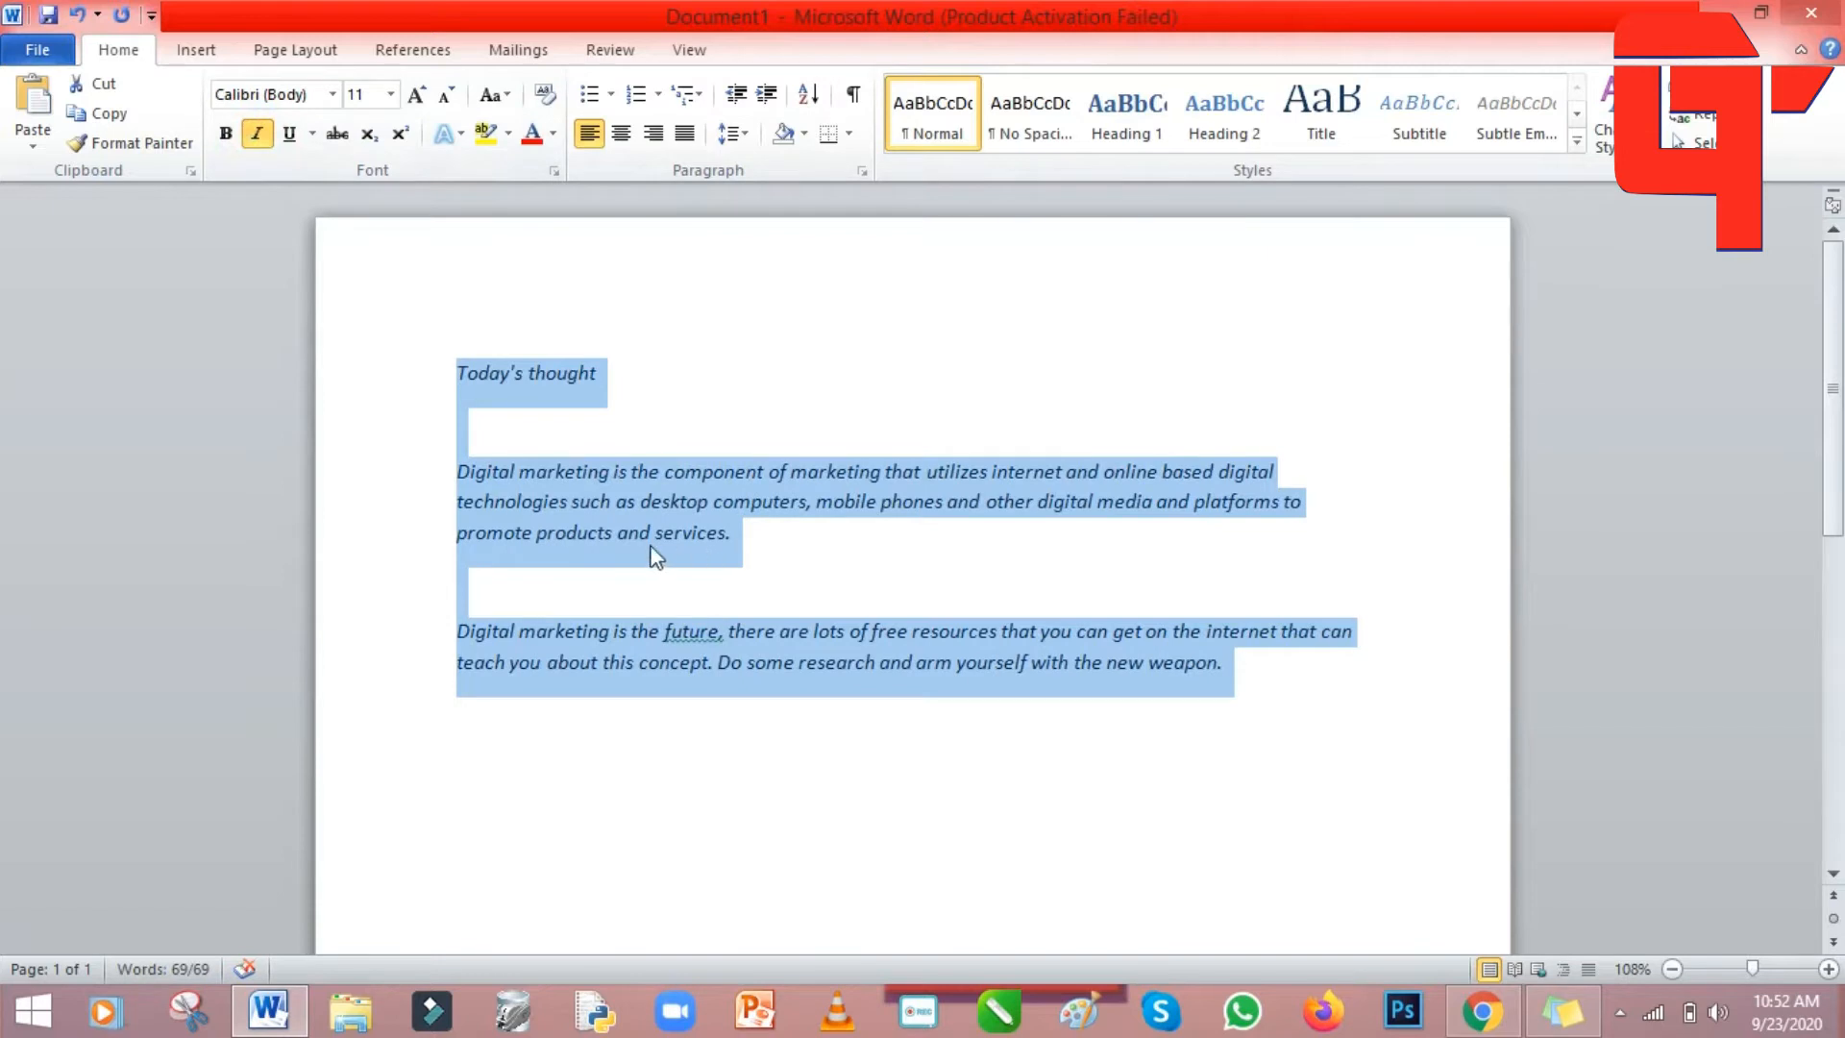
pyautogui.click(929, 560)
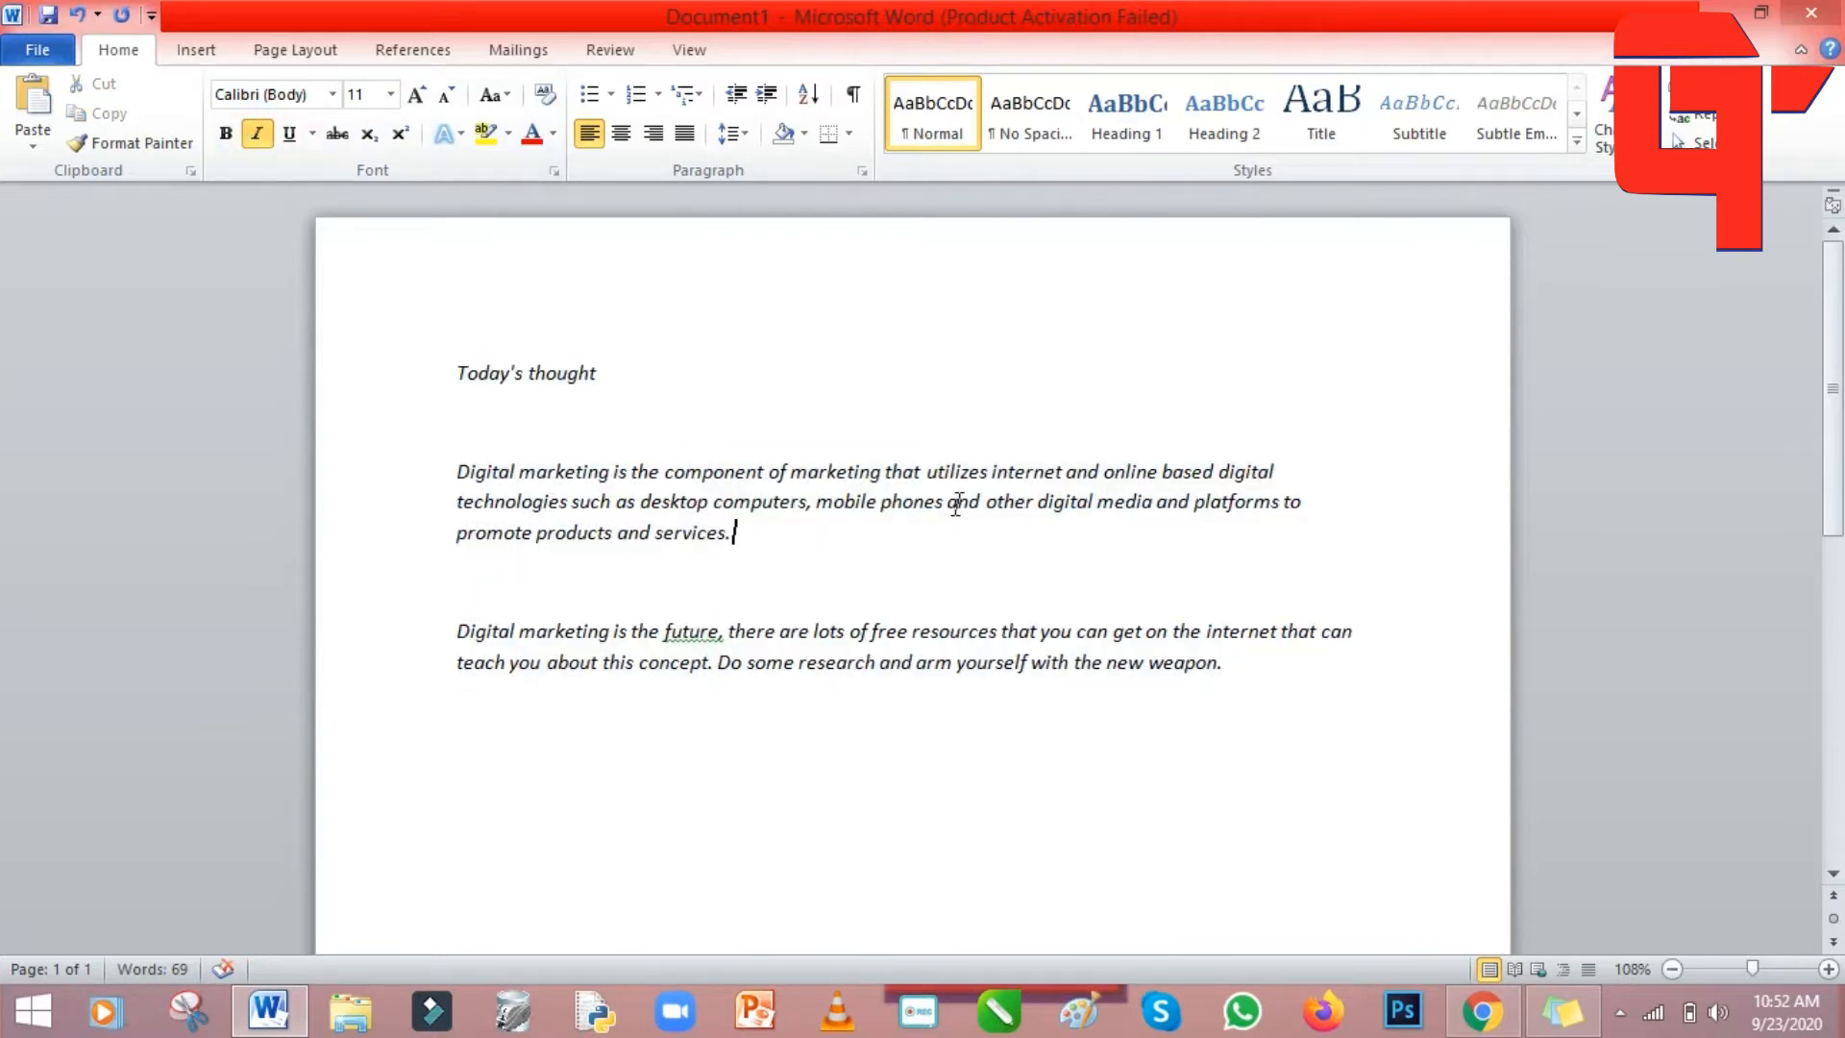
pyautogui.moveTo(457, 370); pyautogui.dragTo(1244, 673)
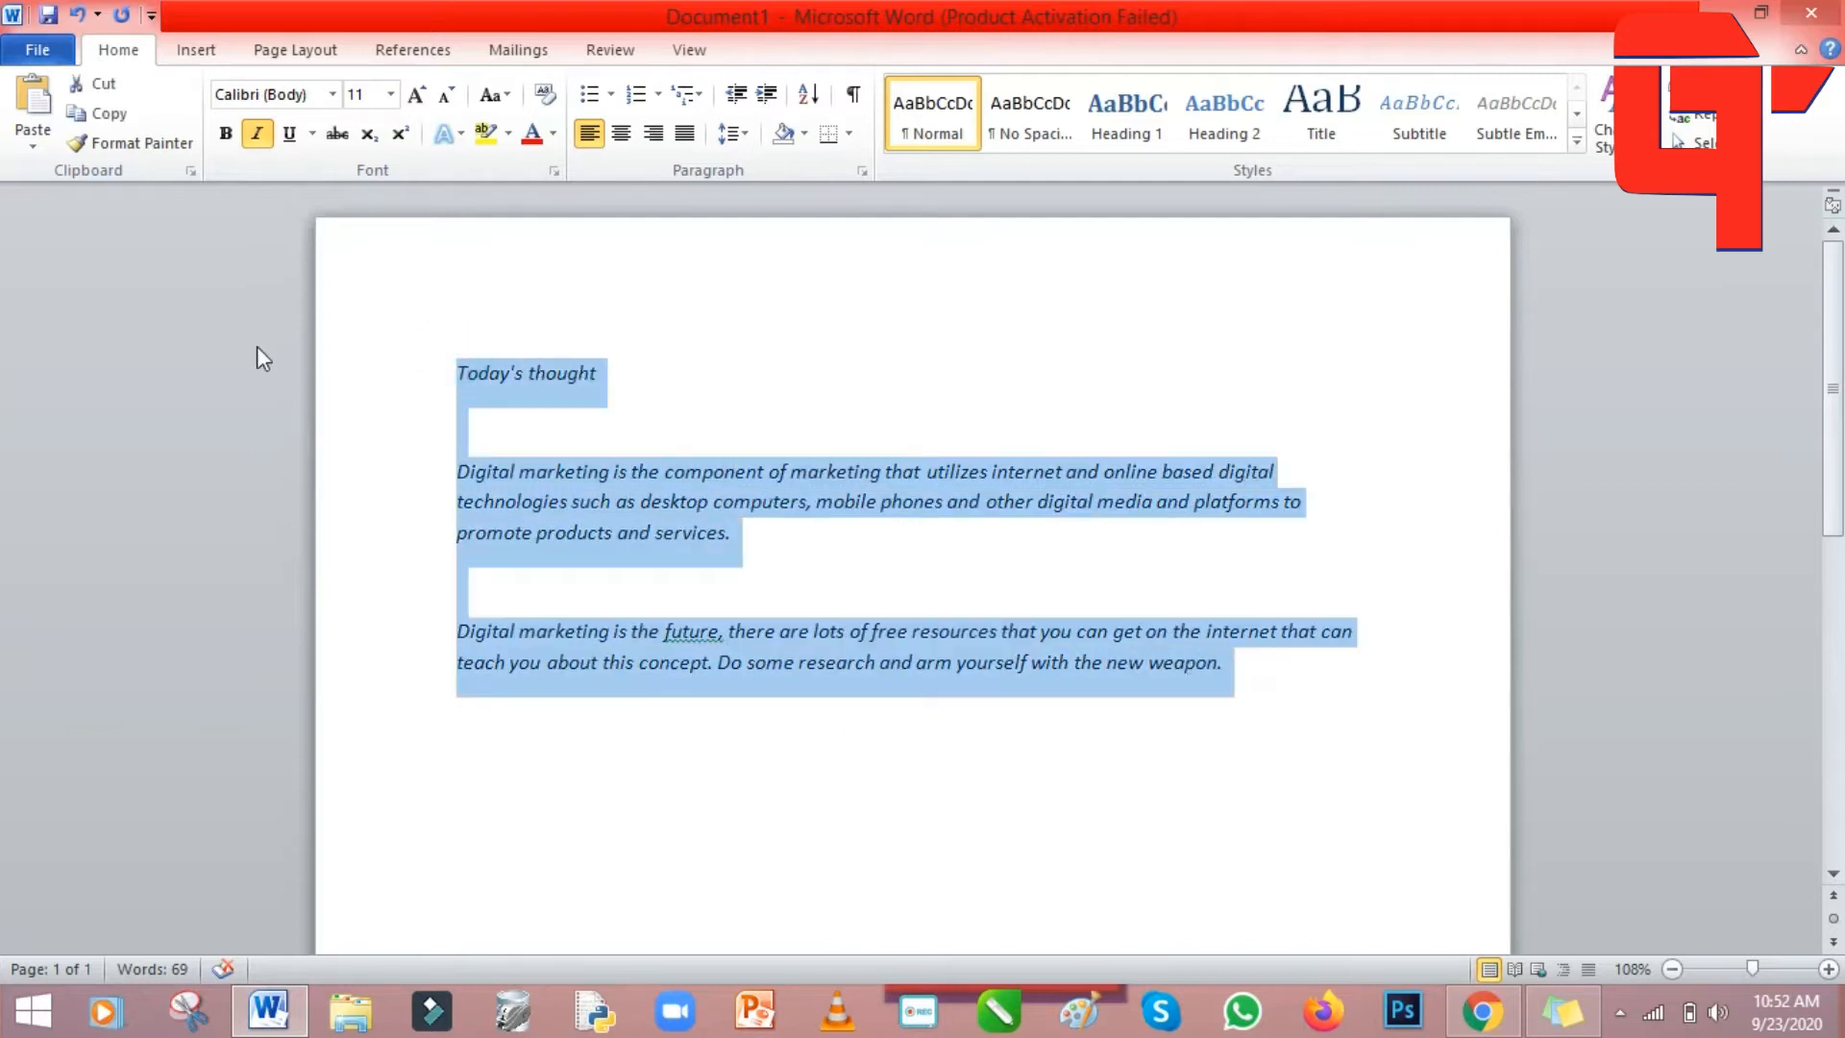
pyautogui.click(252, 137)
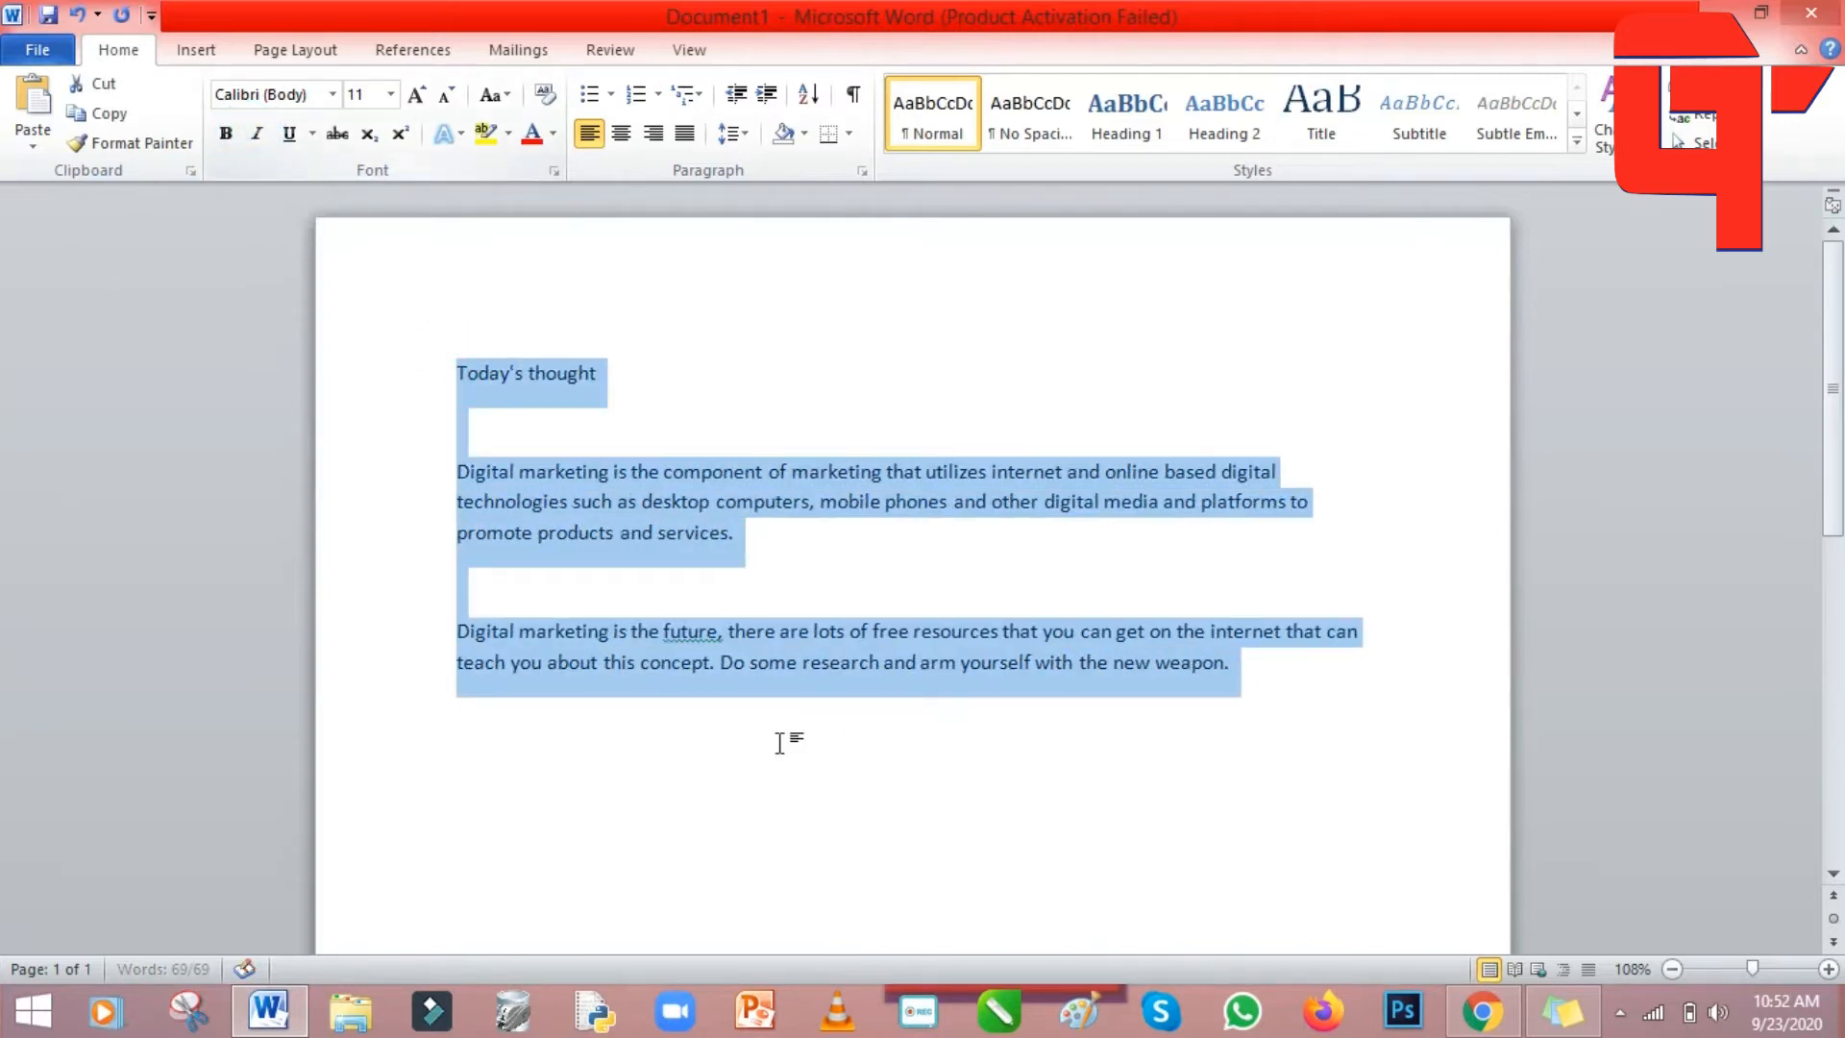
pyautogui.click(1178, 382)
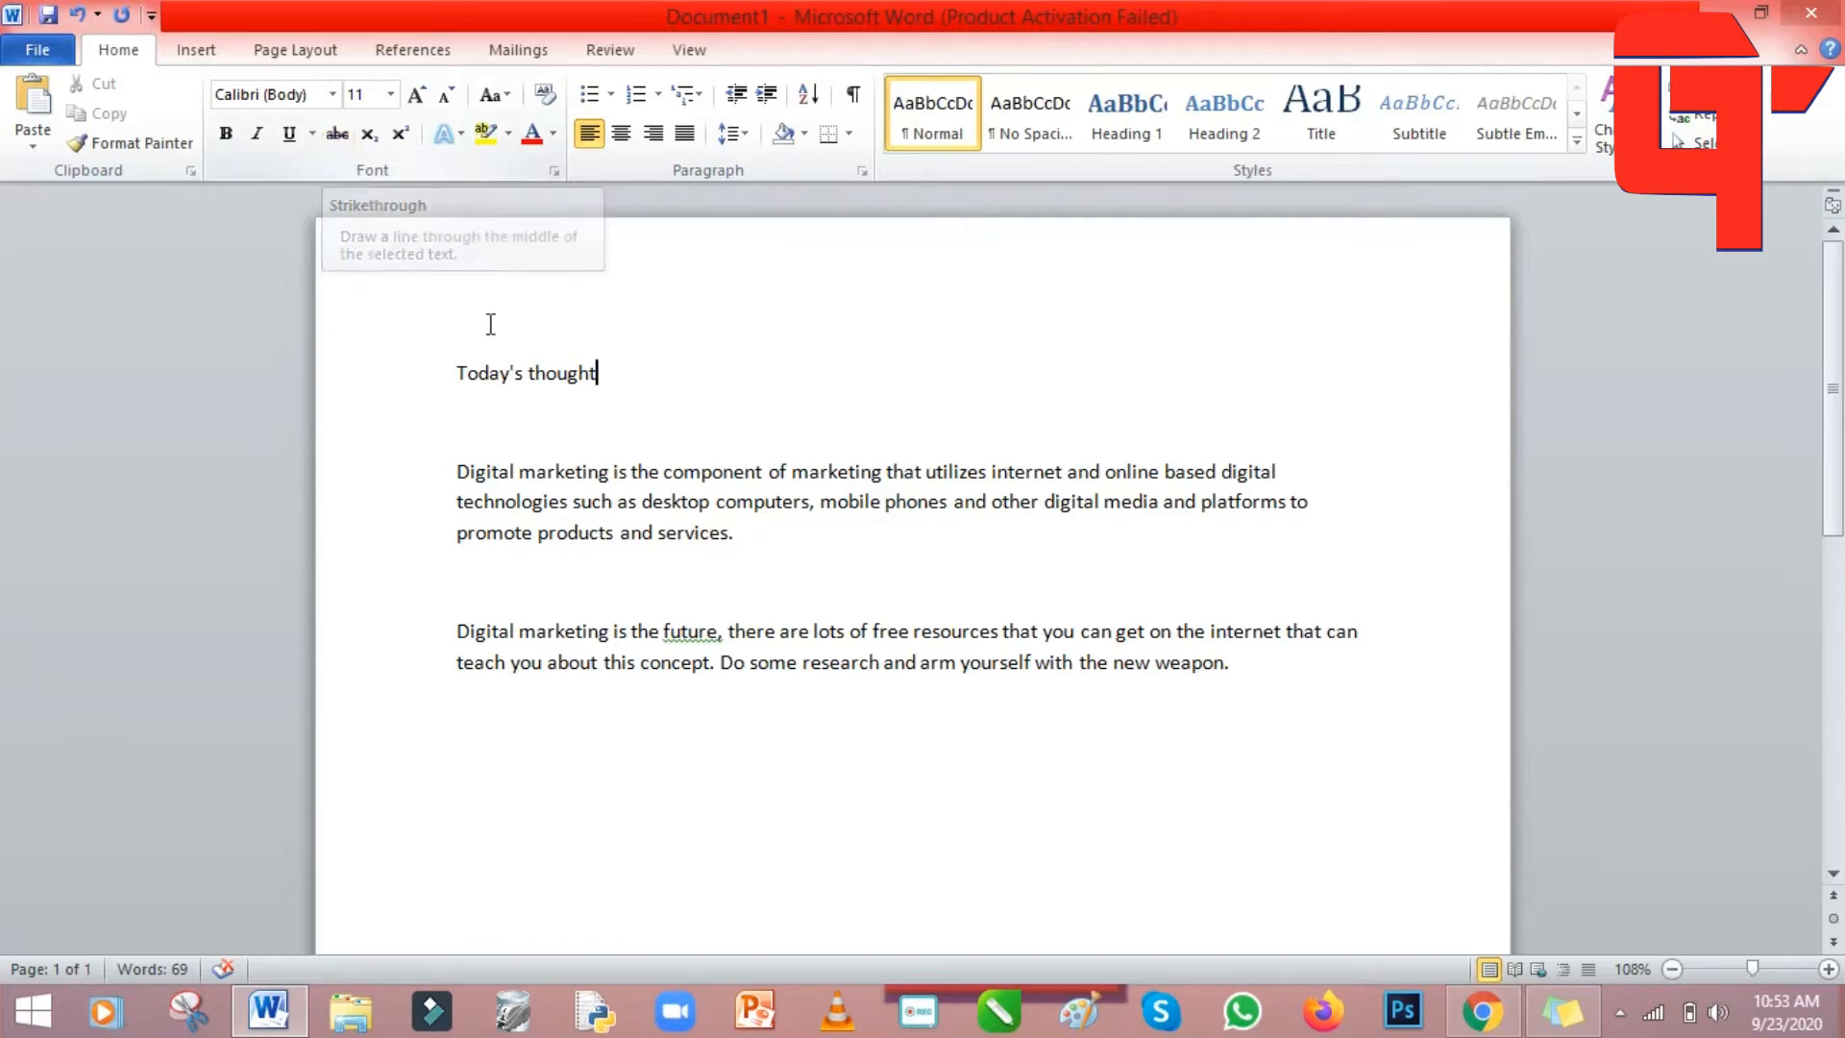
pyautogui.click(337, 133)
pyautogui.moveTo(449, 370); pyautogui.dragTo(607, 378)
pyautogui.click(339, 134)
pyautogui.click(1079, 385)
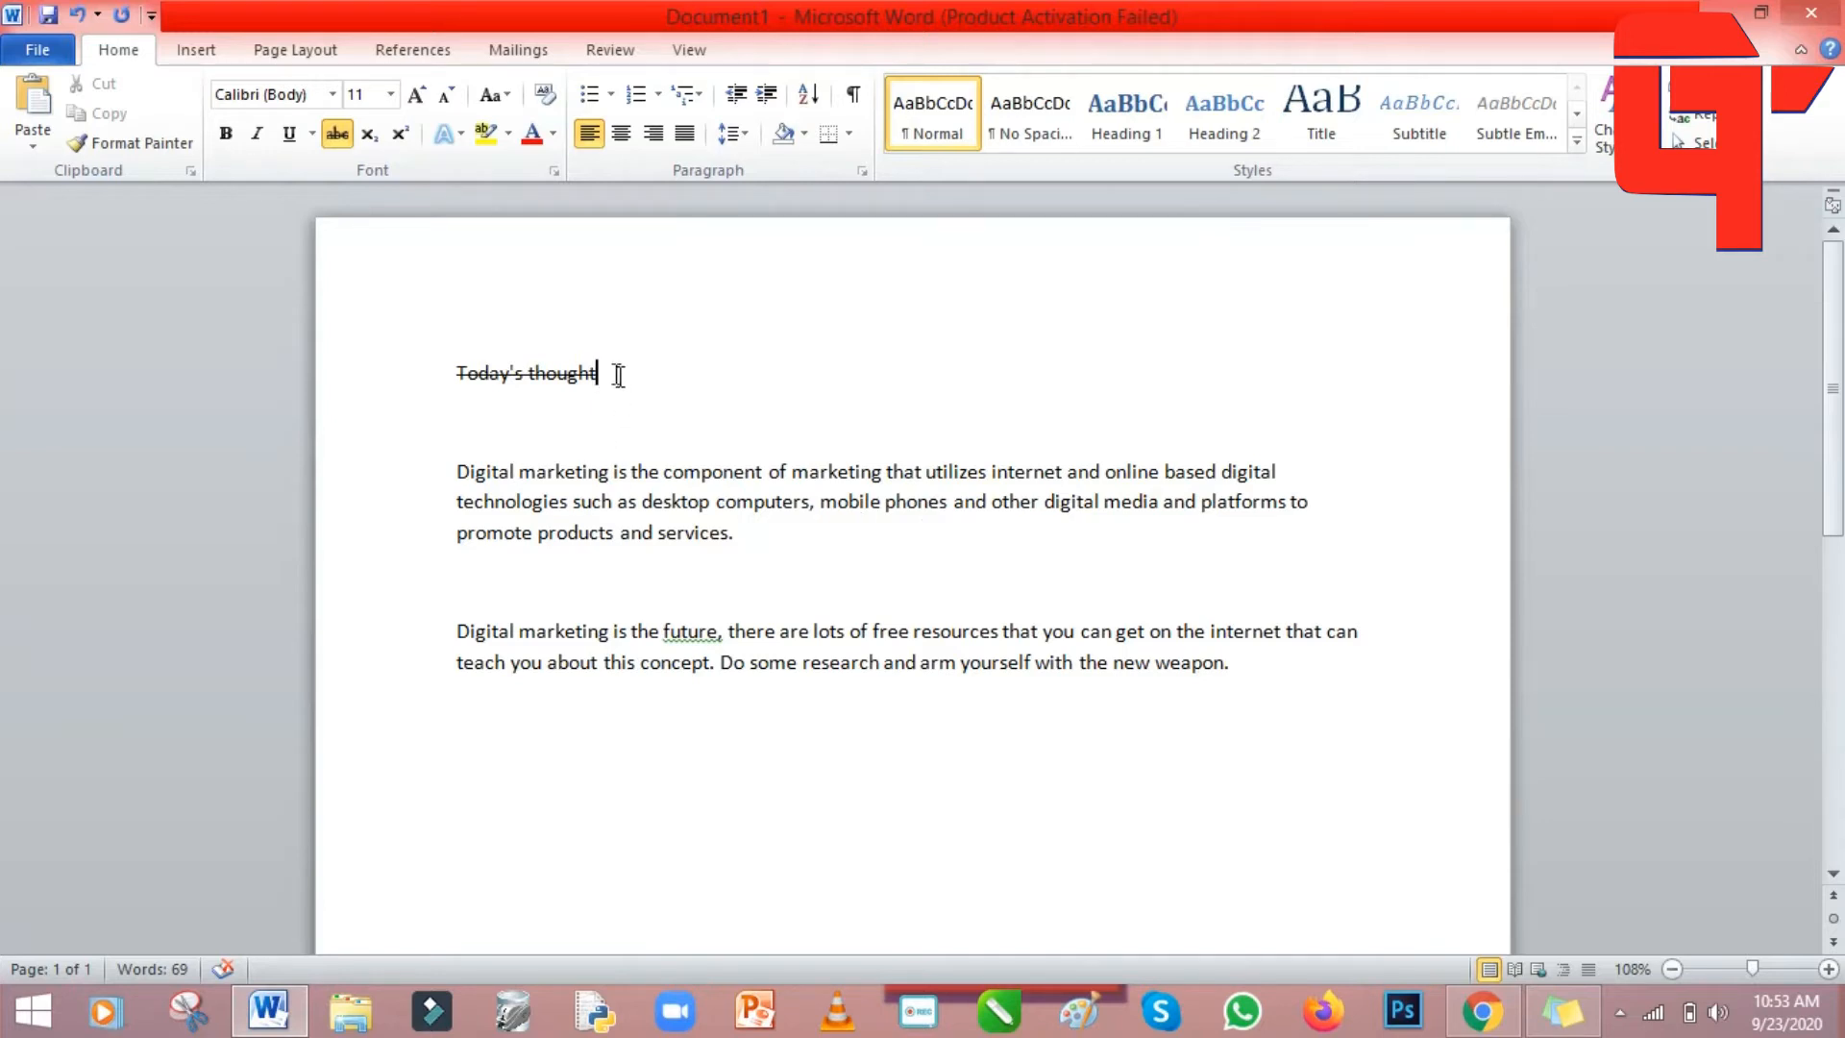
pyautogui.moveTo(626, 371); pyautogui.dragTo(416, 358)
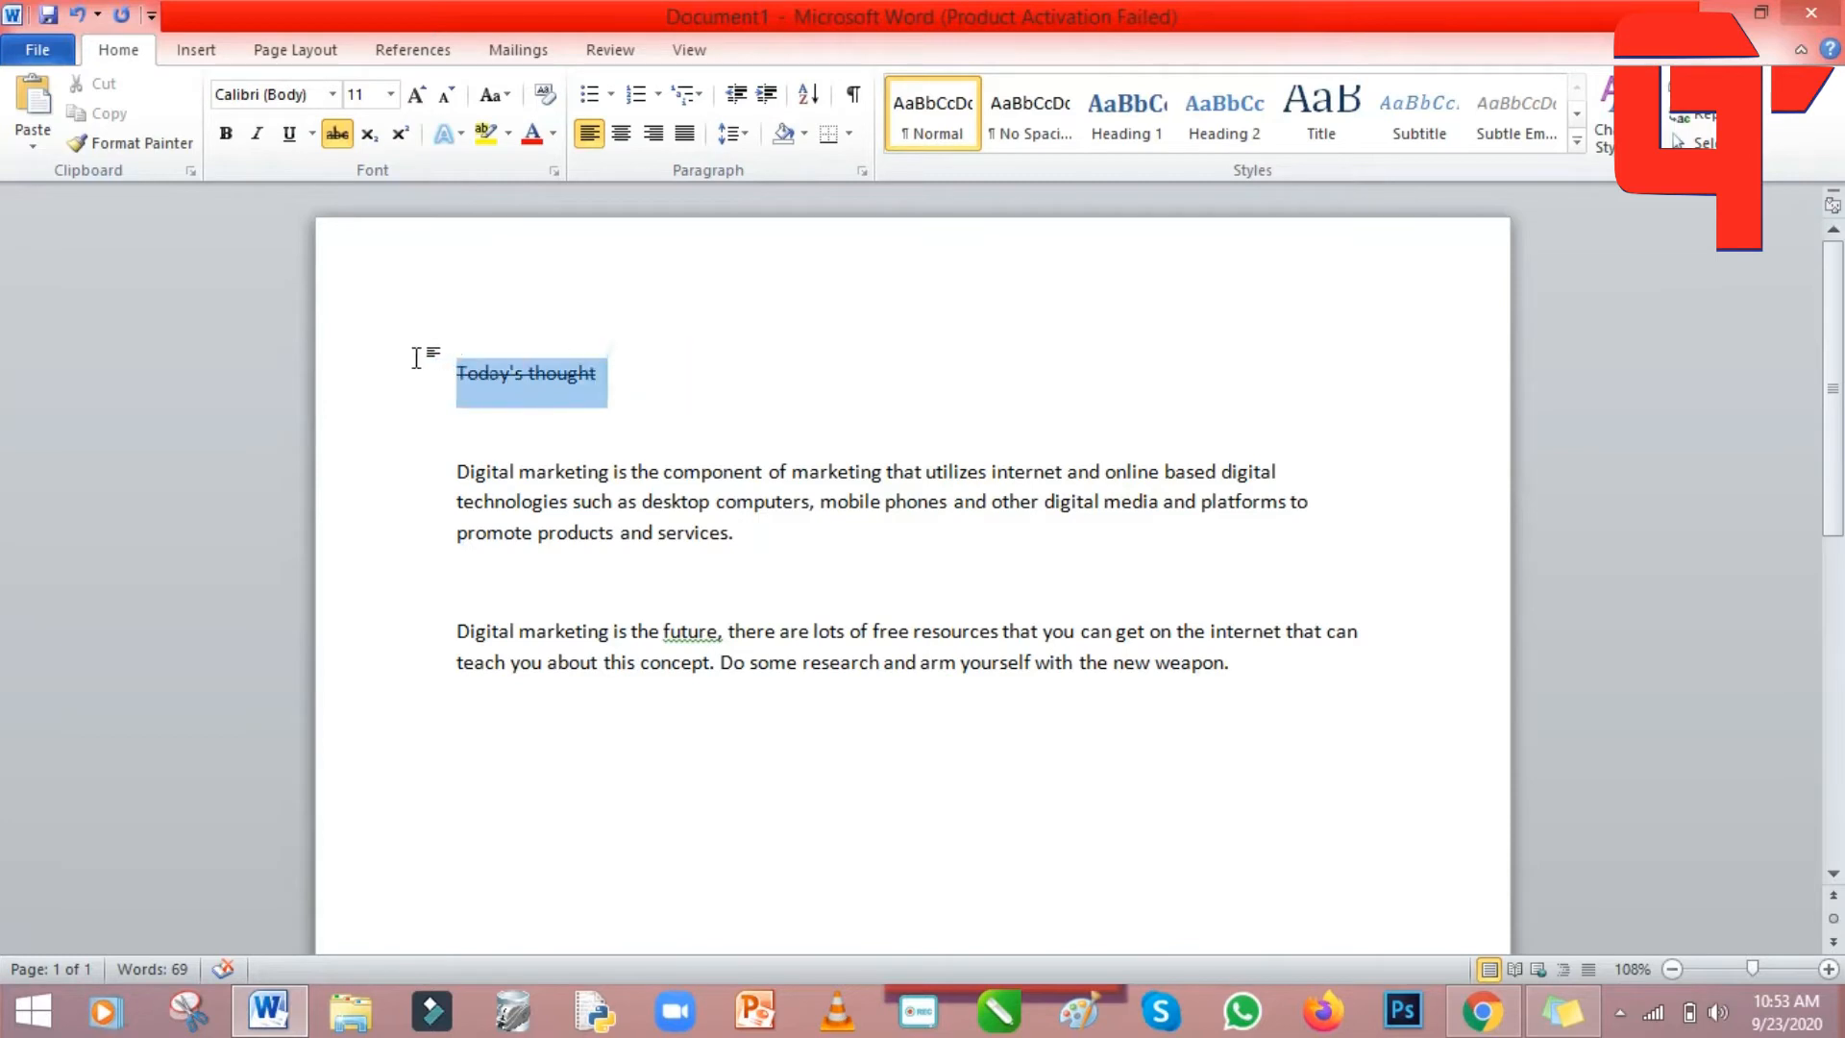
pyautogui.click(341, 134)
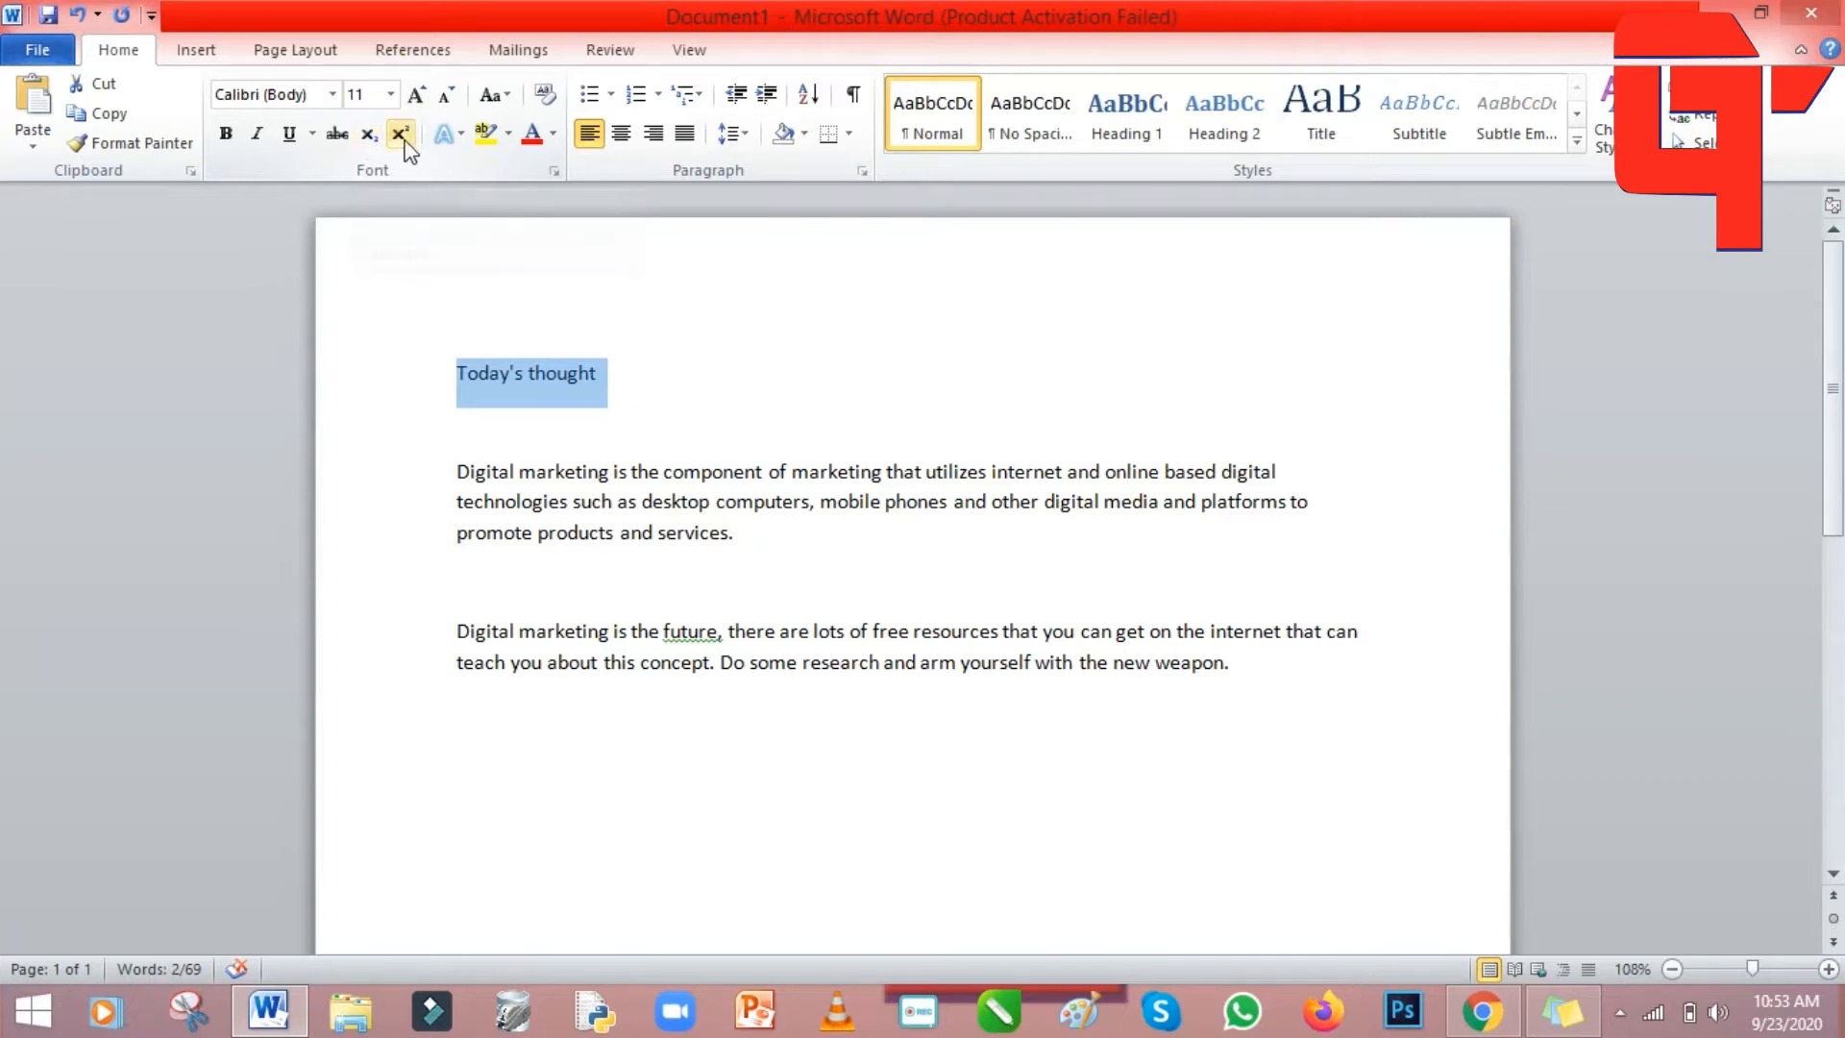
# After 'Today's thought', test a subscript 9 and delete it, then add a superscript 's'.
pyautogui.click(600, 375)
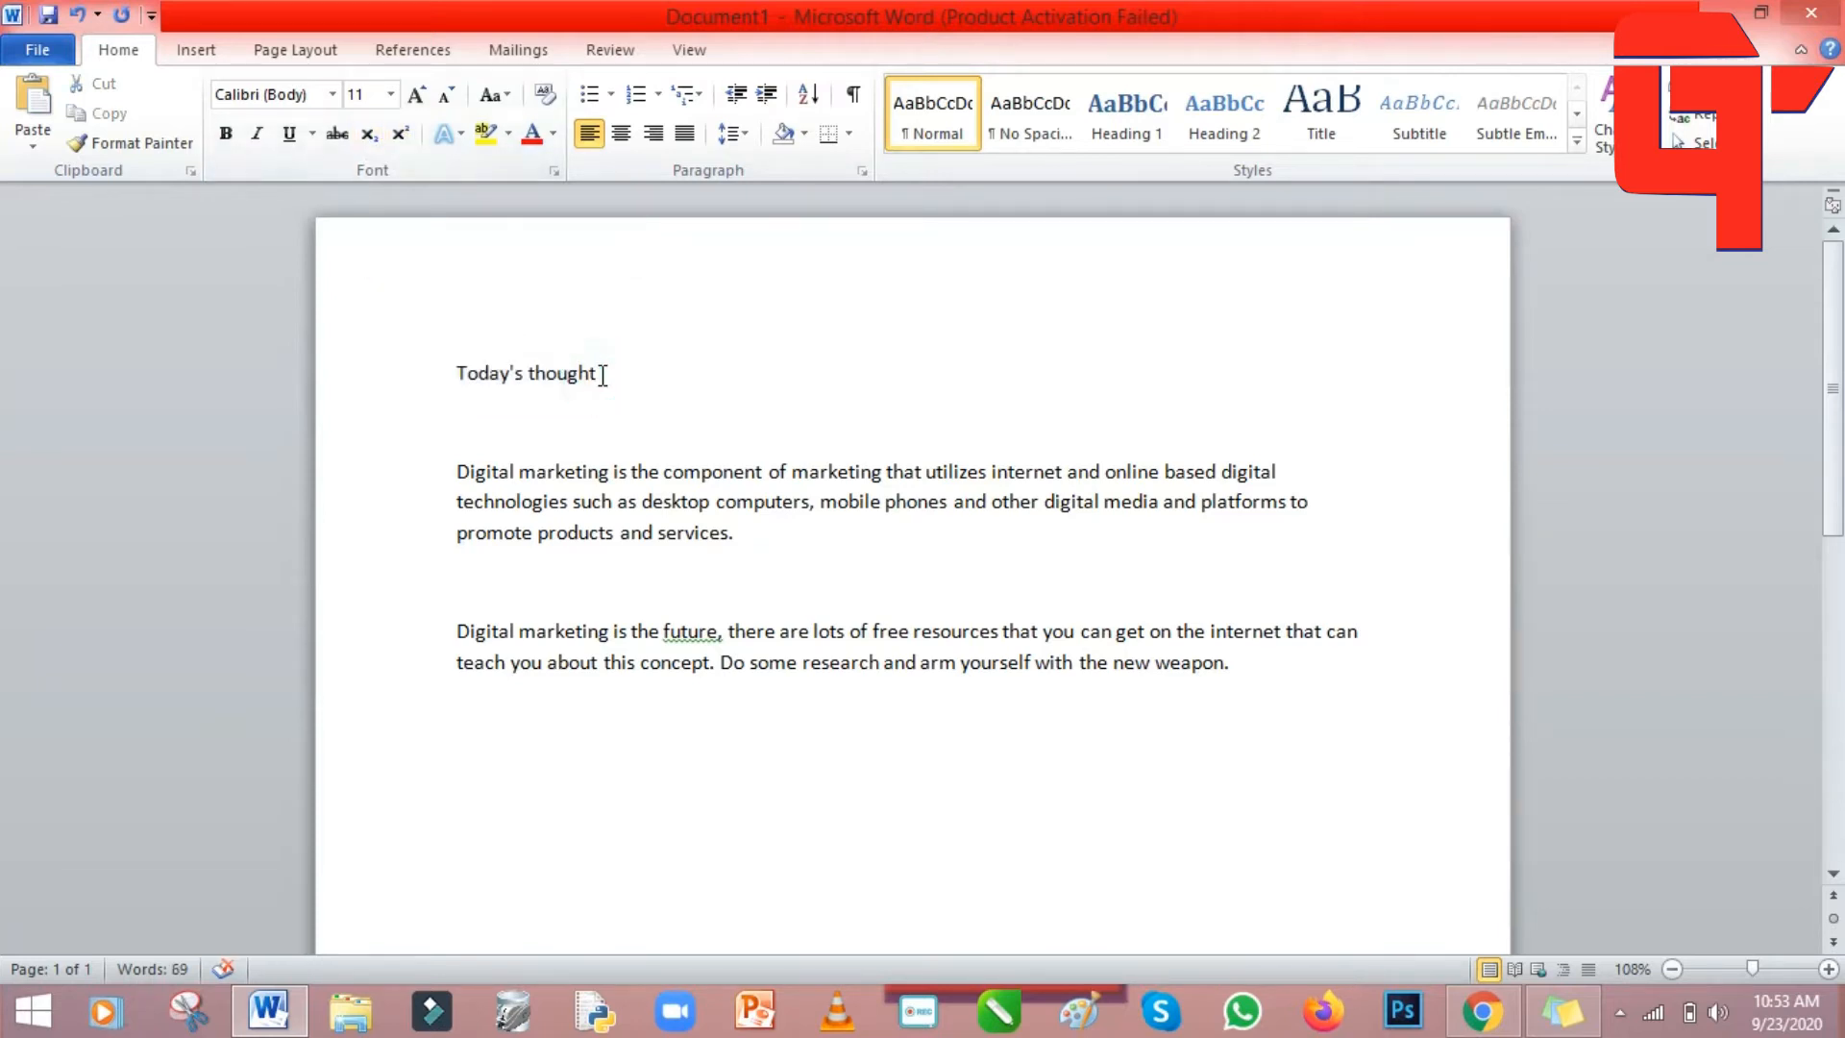
pyautogui.click(369, 134)
pyautogui.write('9')
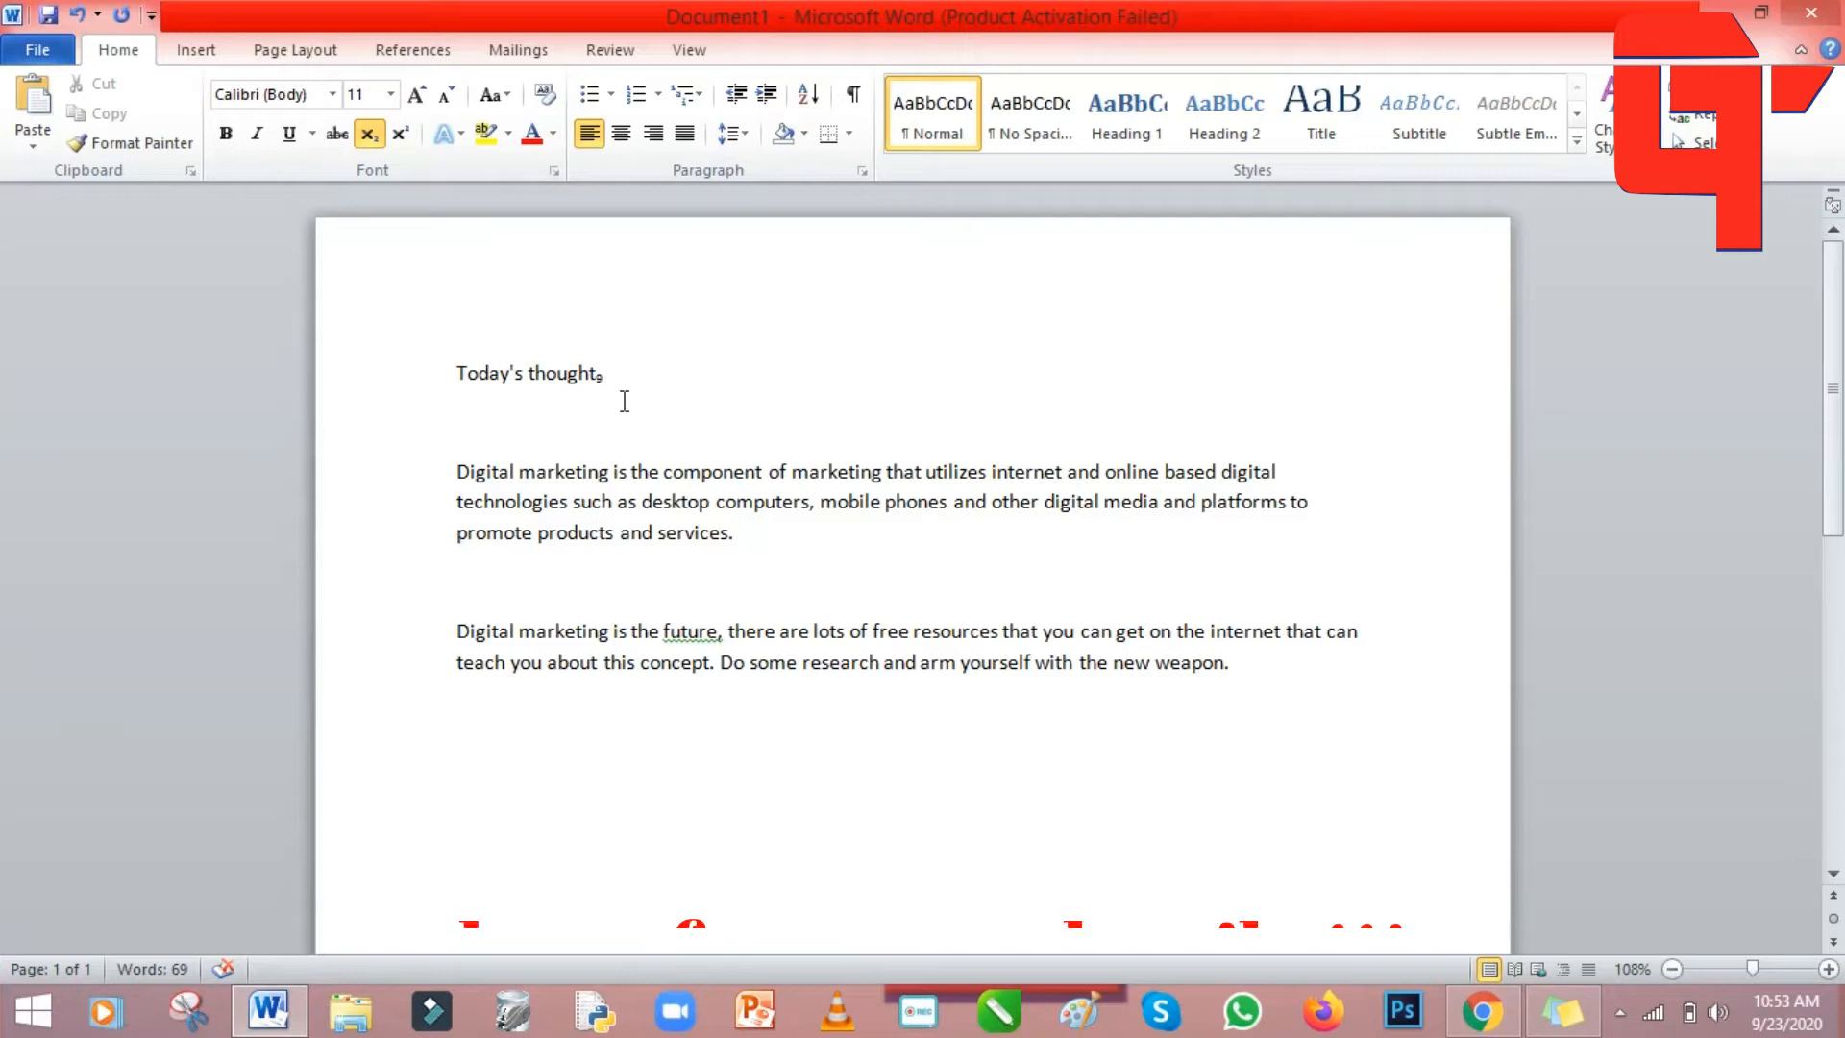
pyautogui.press('BackSpace')
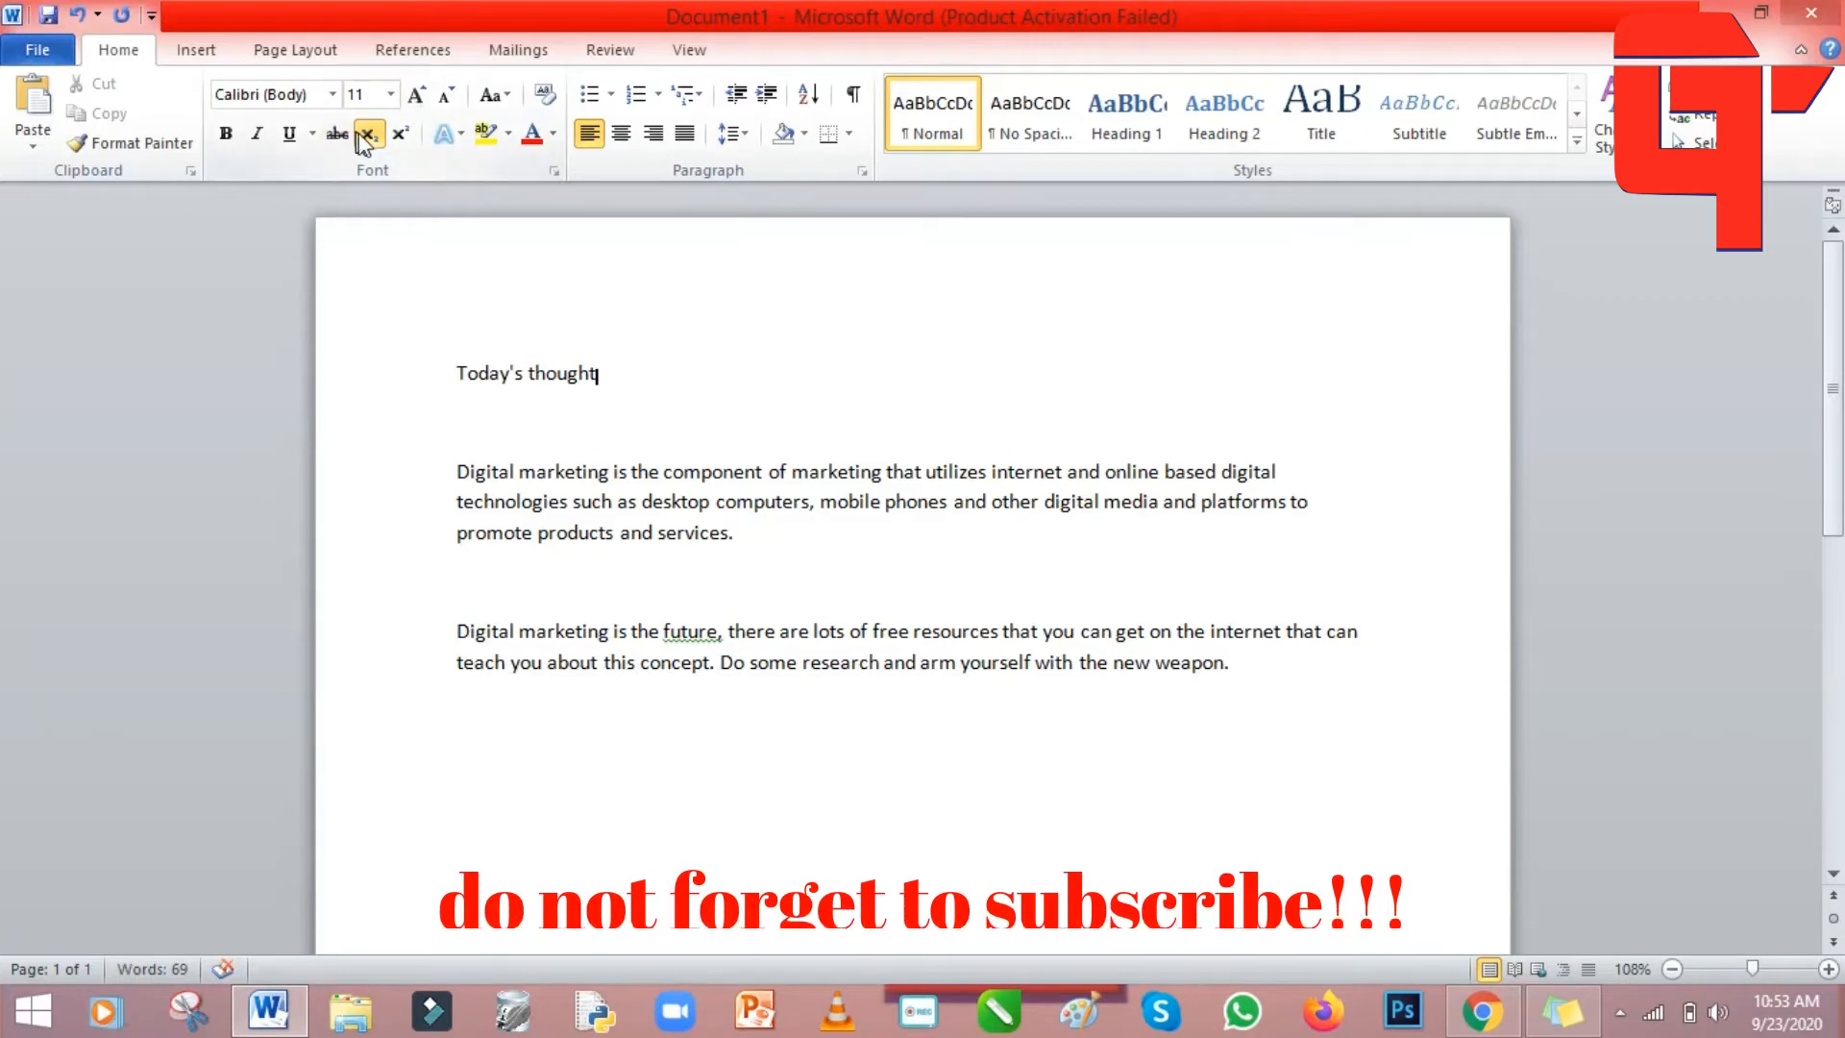
pyautogui.click(400, 133)
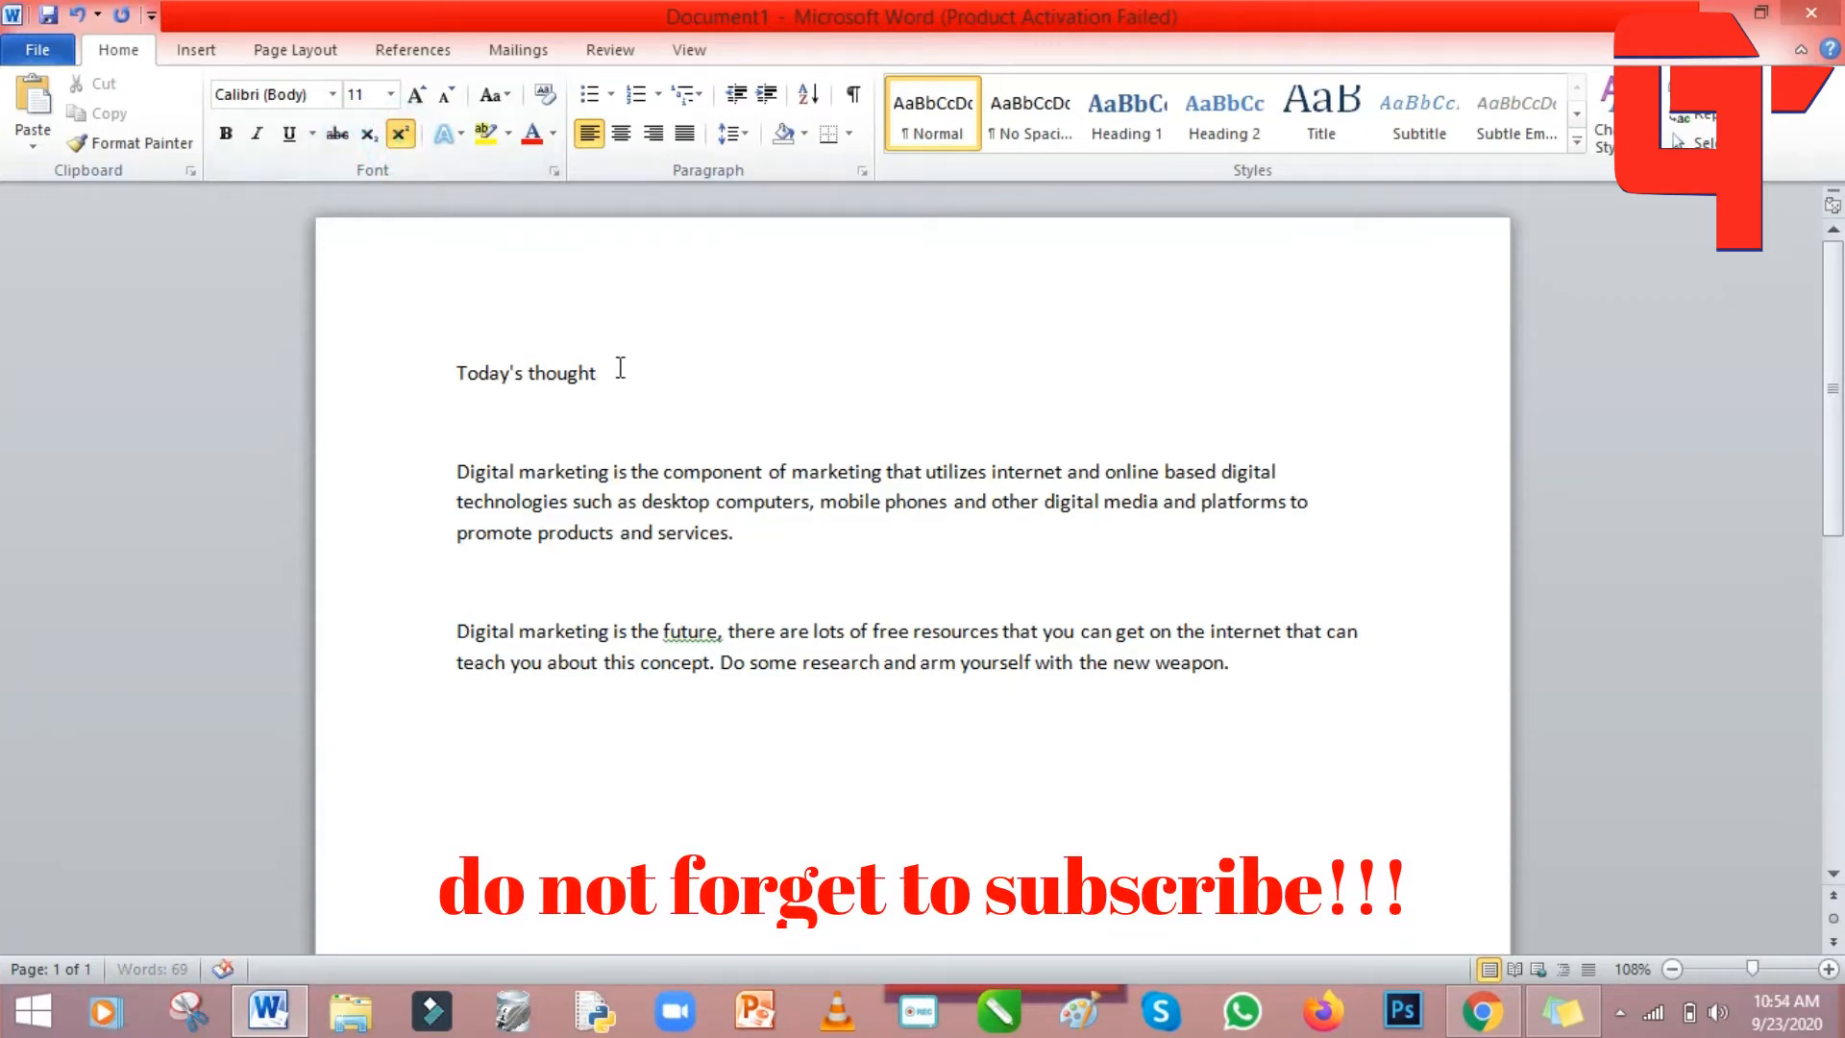
pyautogui.write('s')
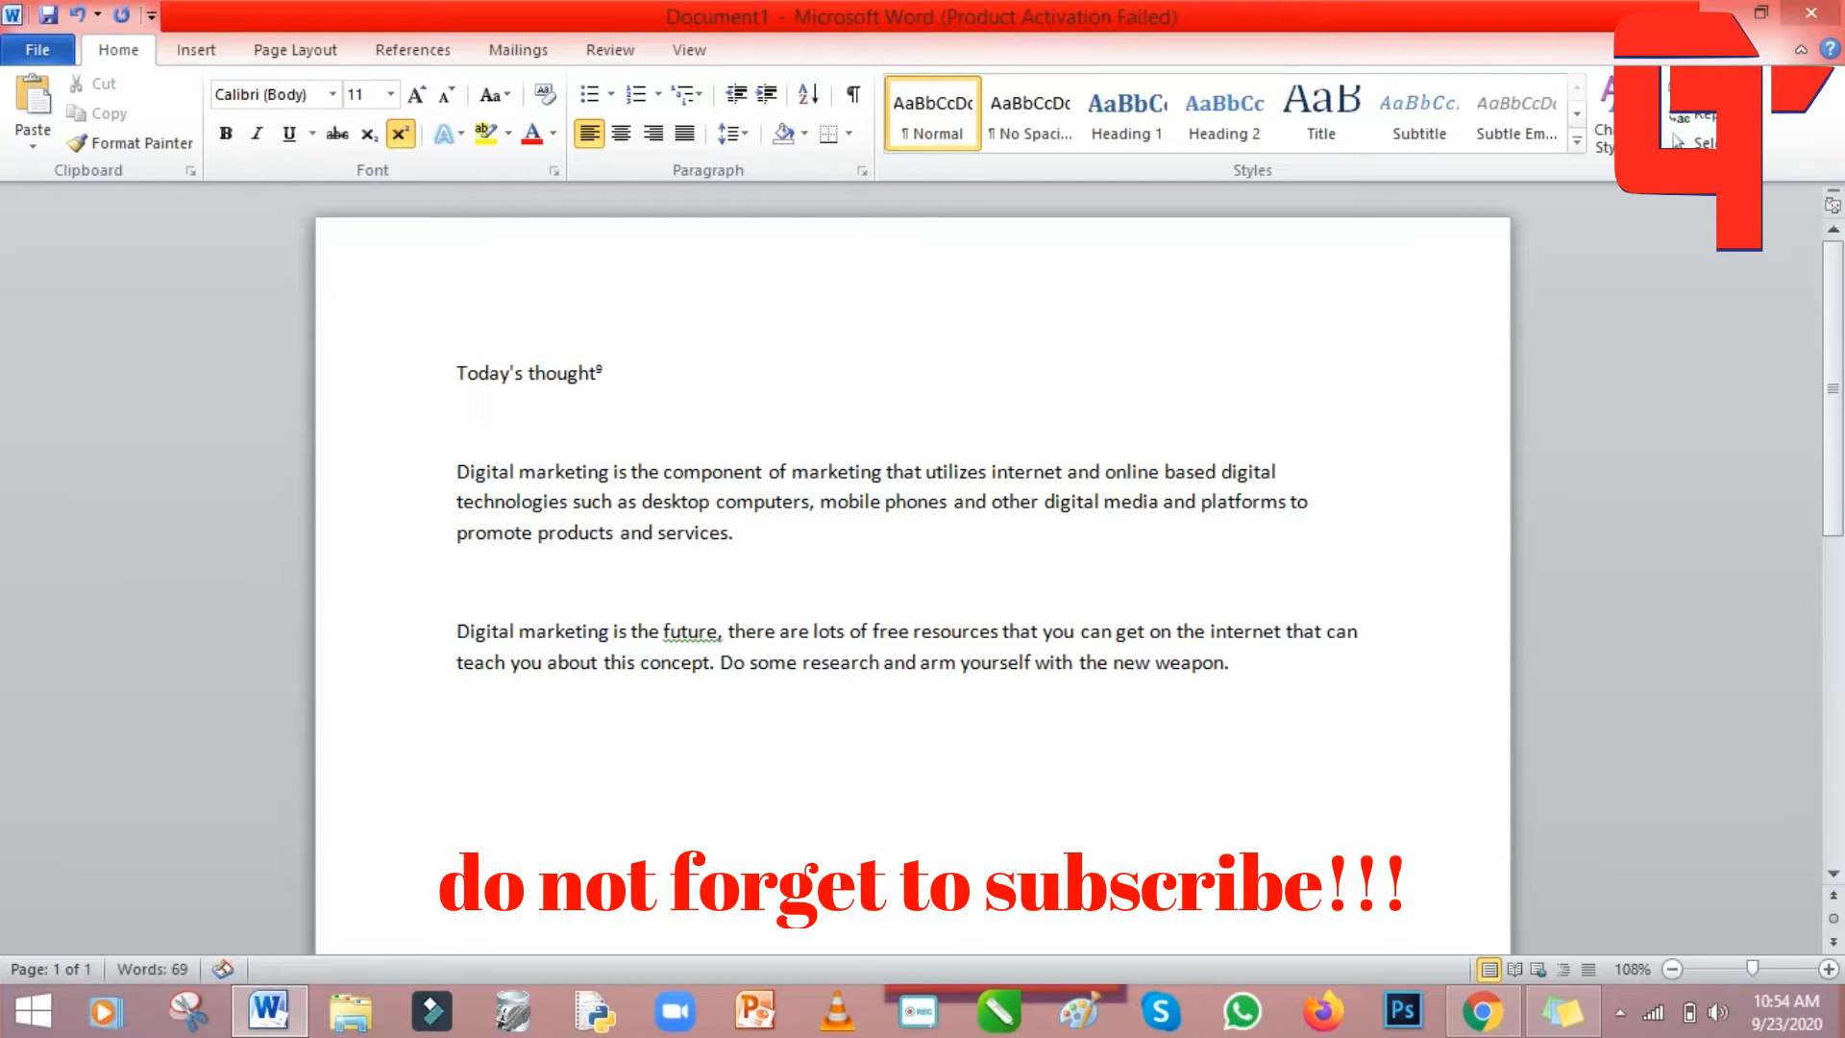
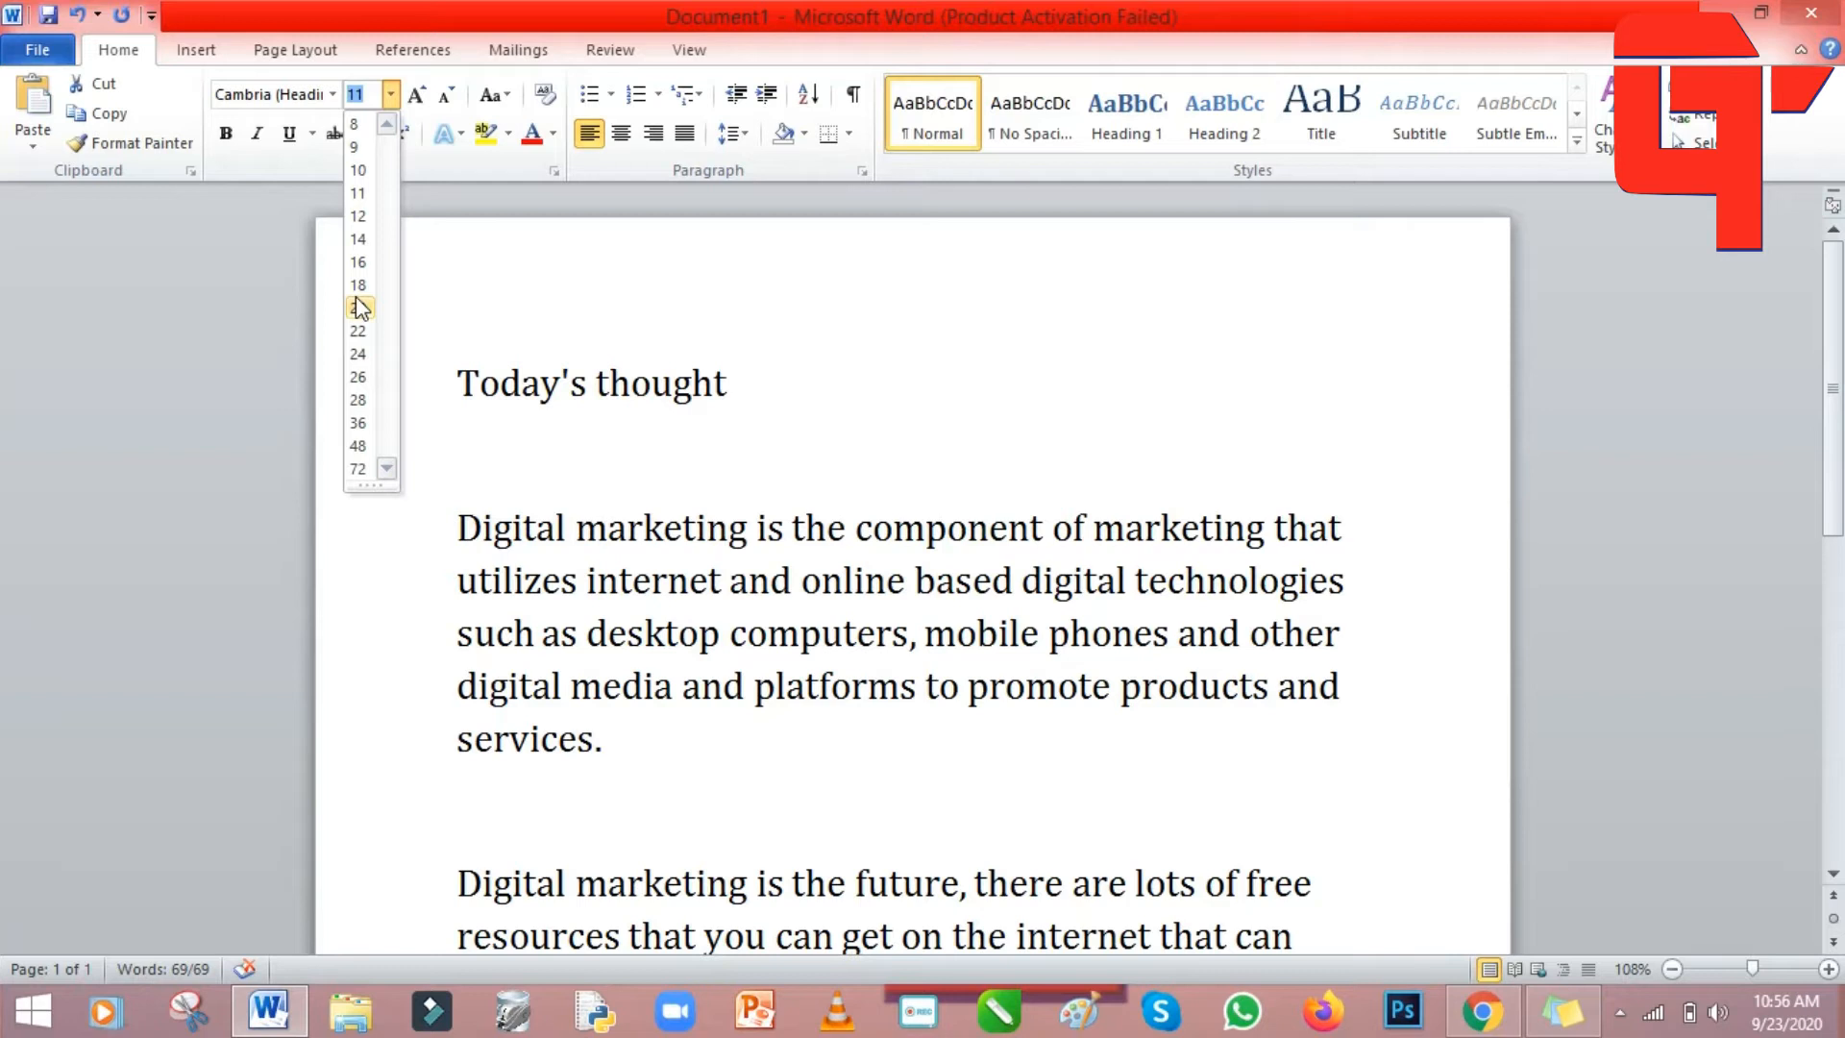
# Keep the text at size 11 and colour the whole post yellow.
pyautogui.click(993, 316)
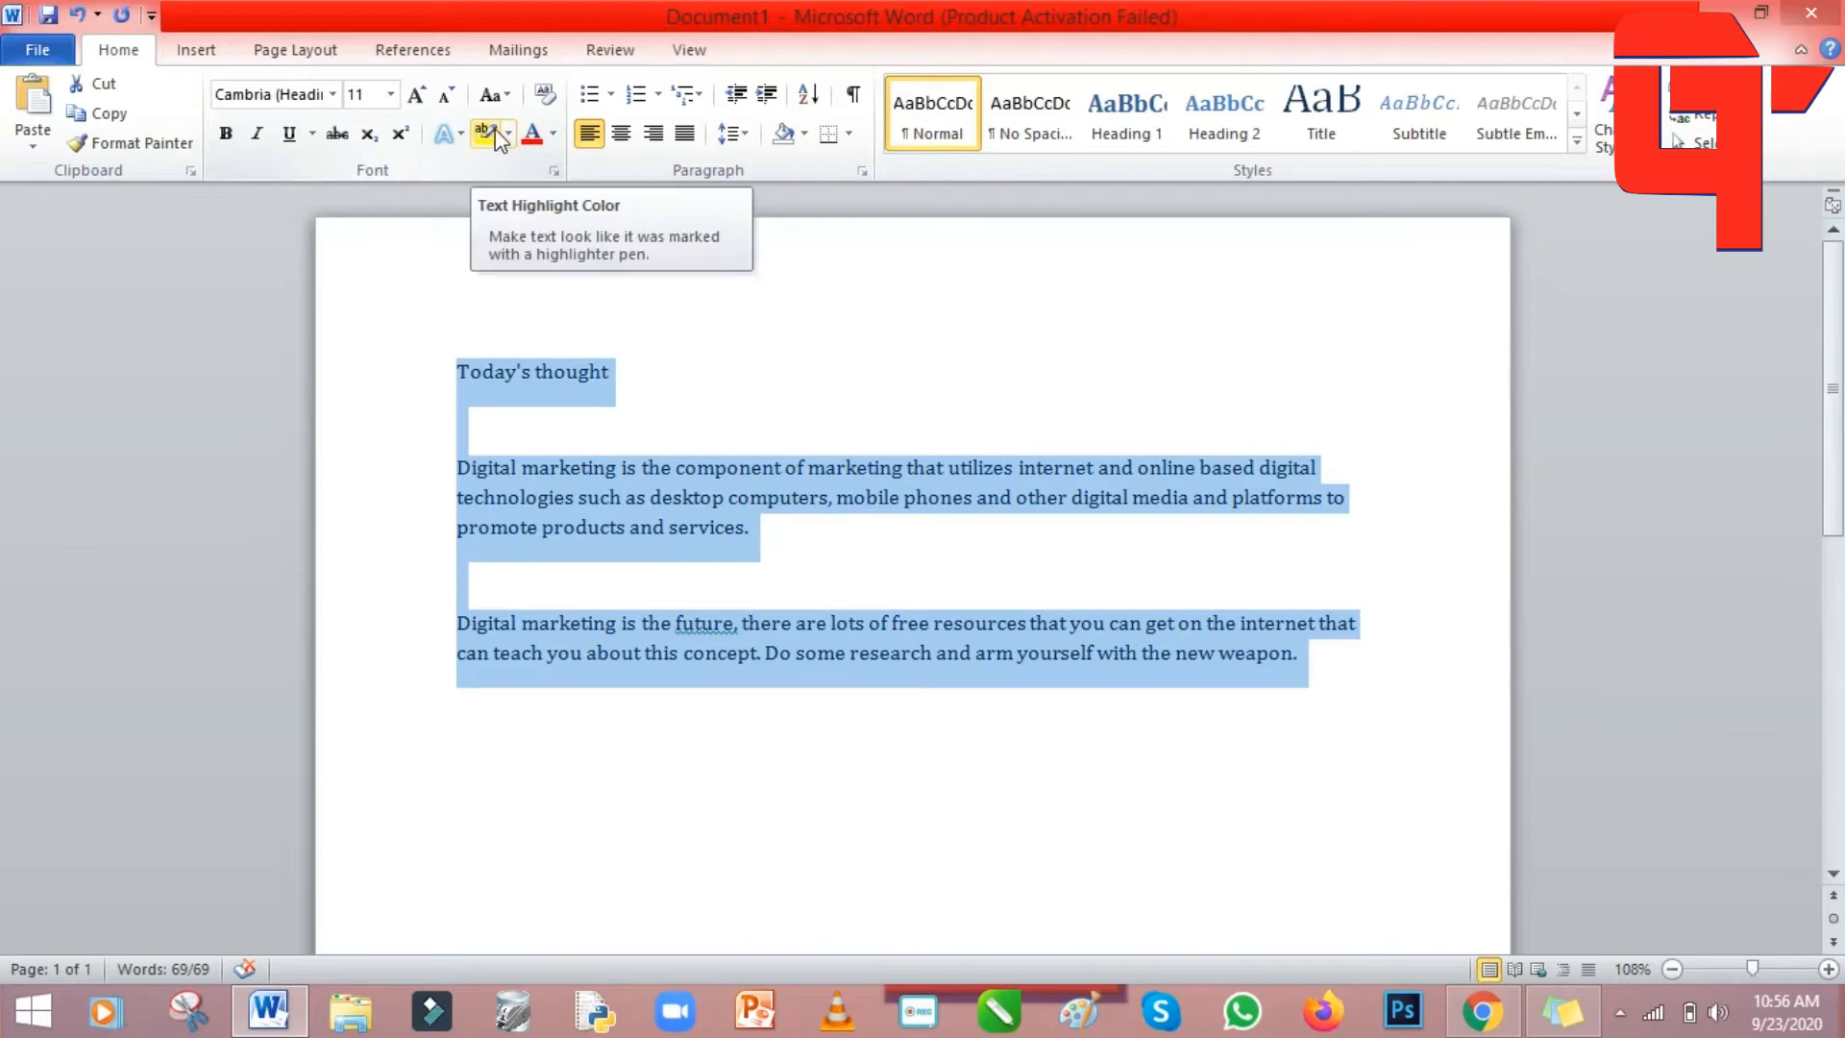
pyautogui.click(551, 132)
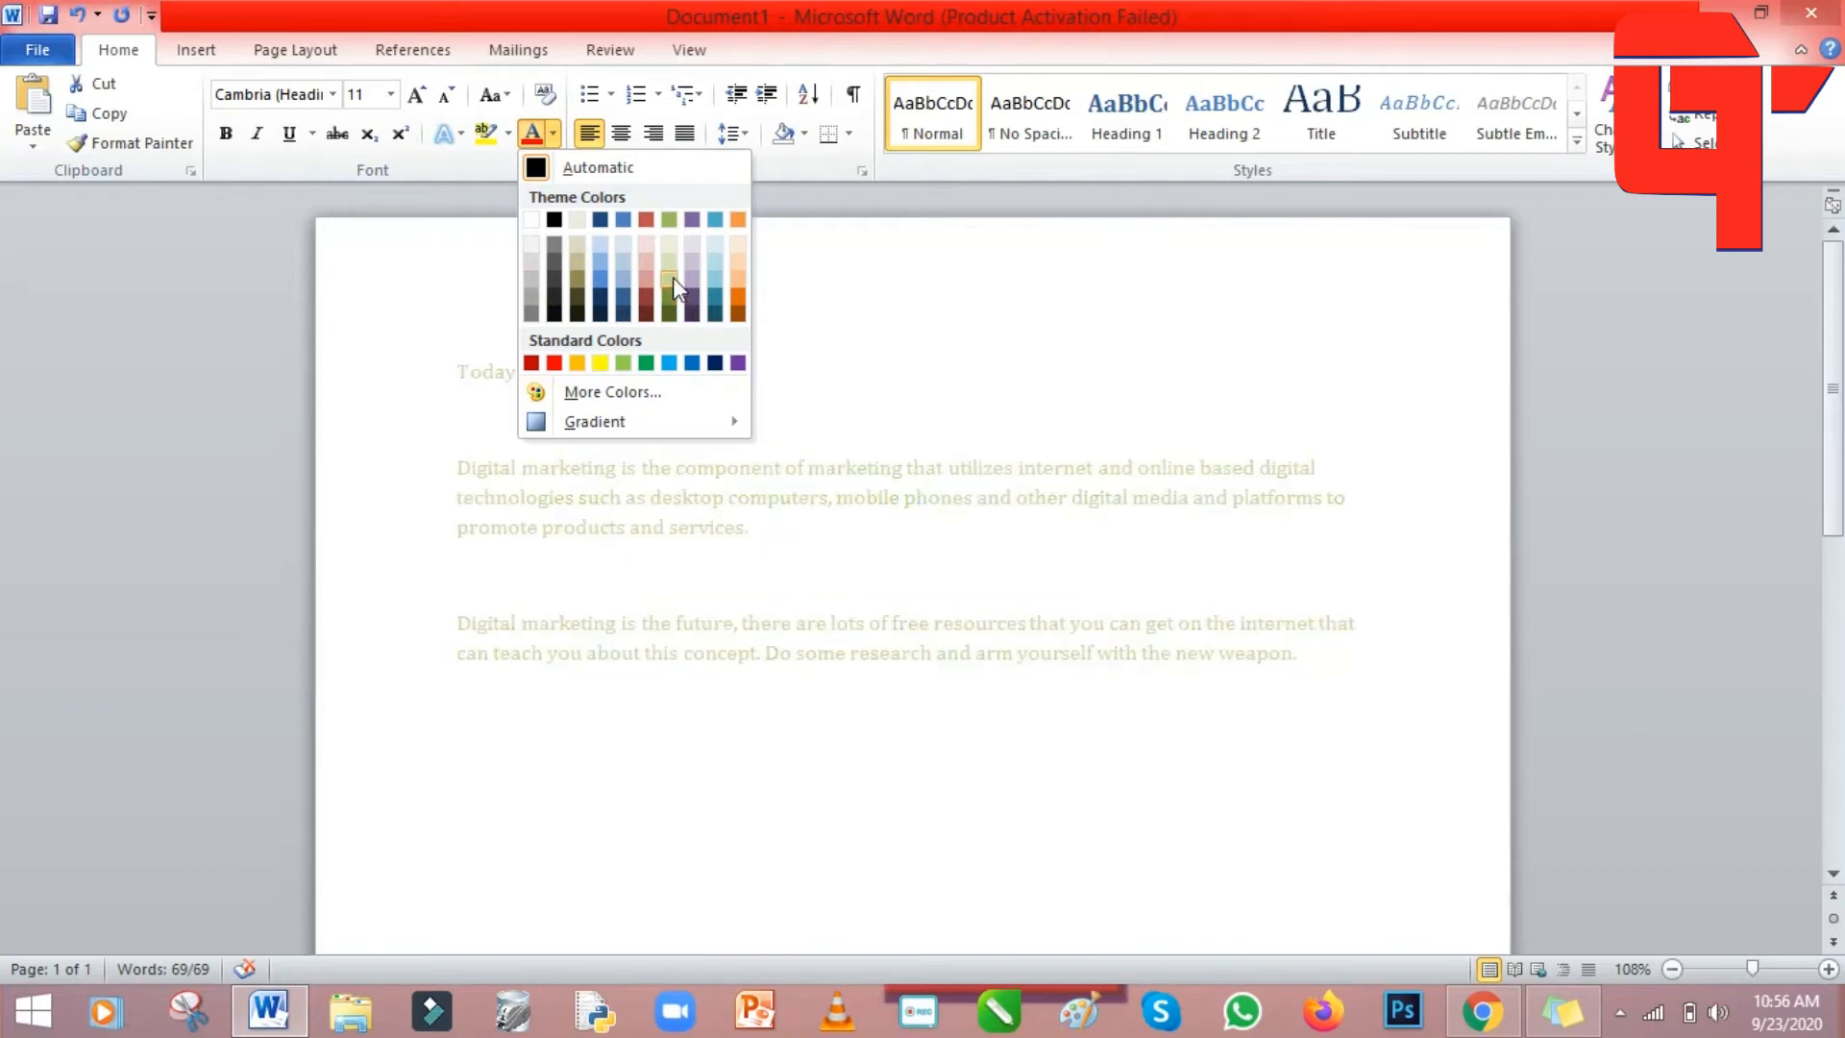
pyautogui.click(600, 362)
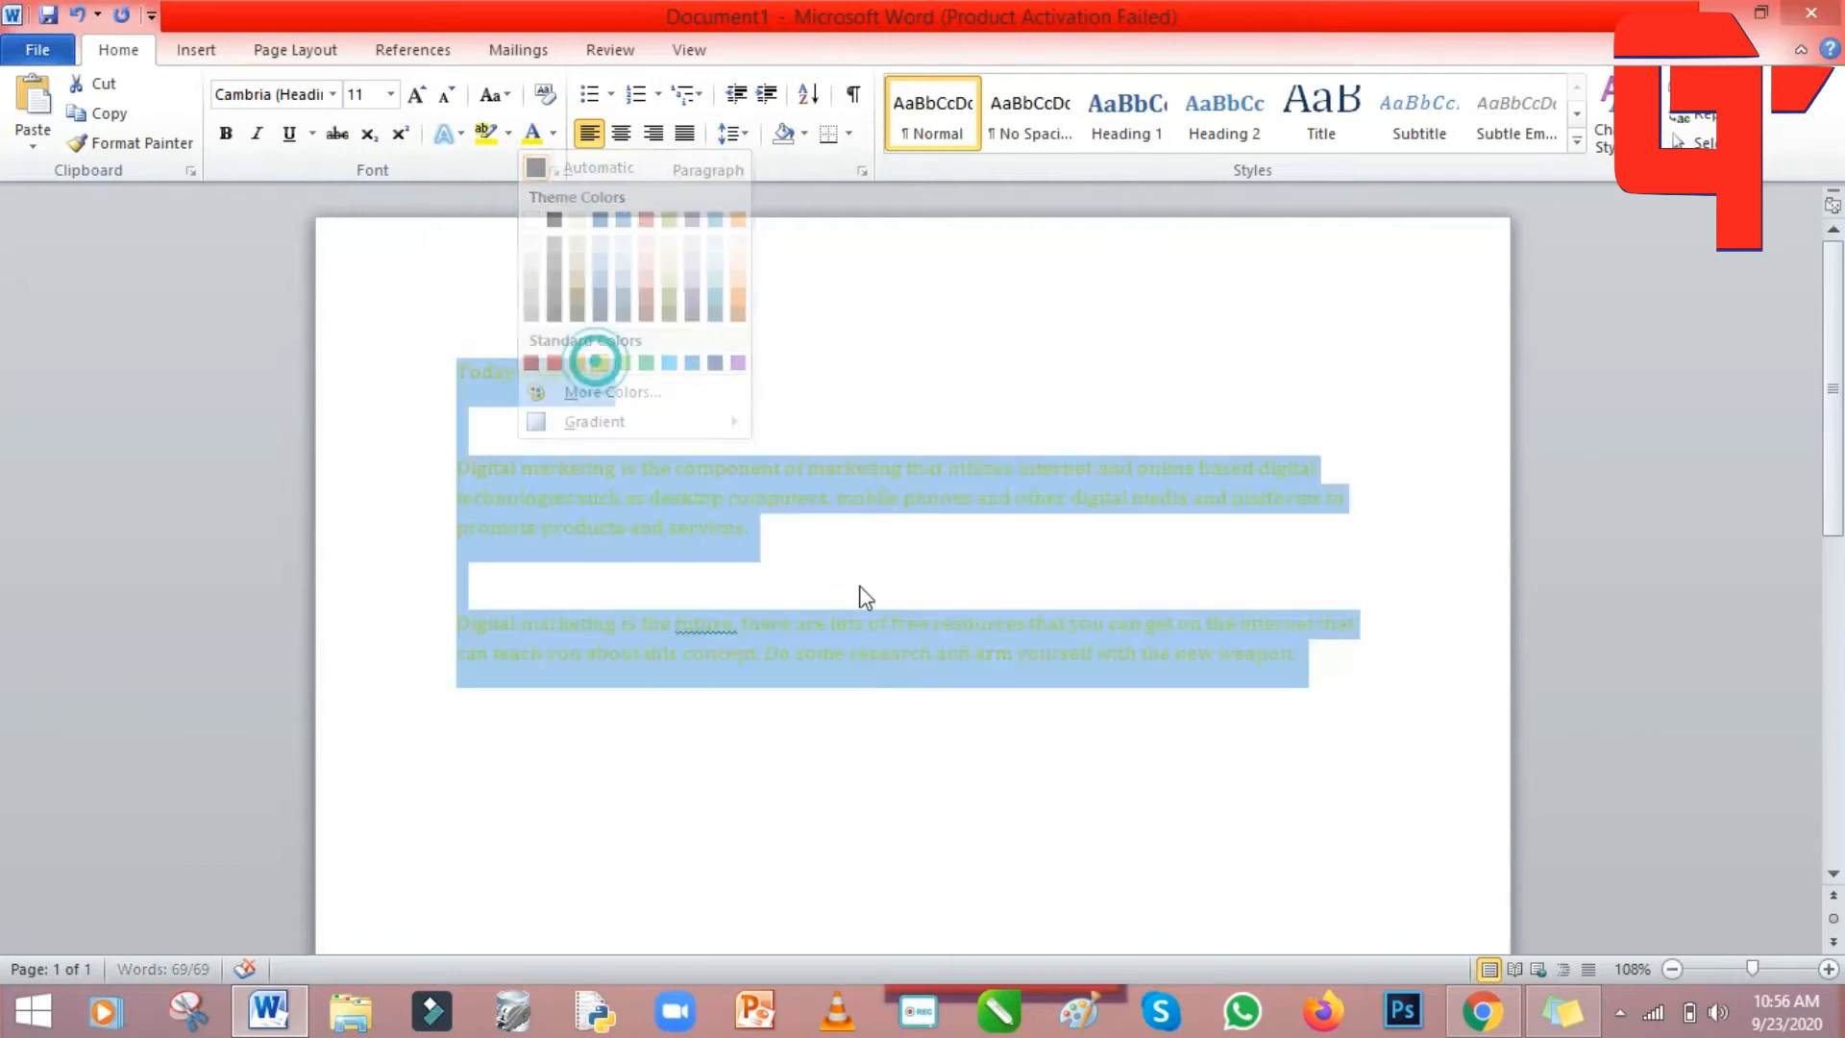
pyautogui.click(1070, 746)
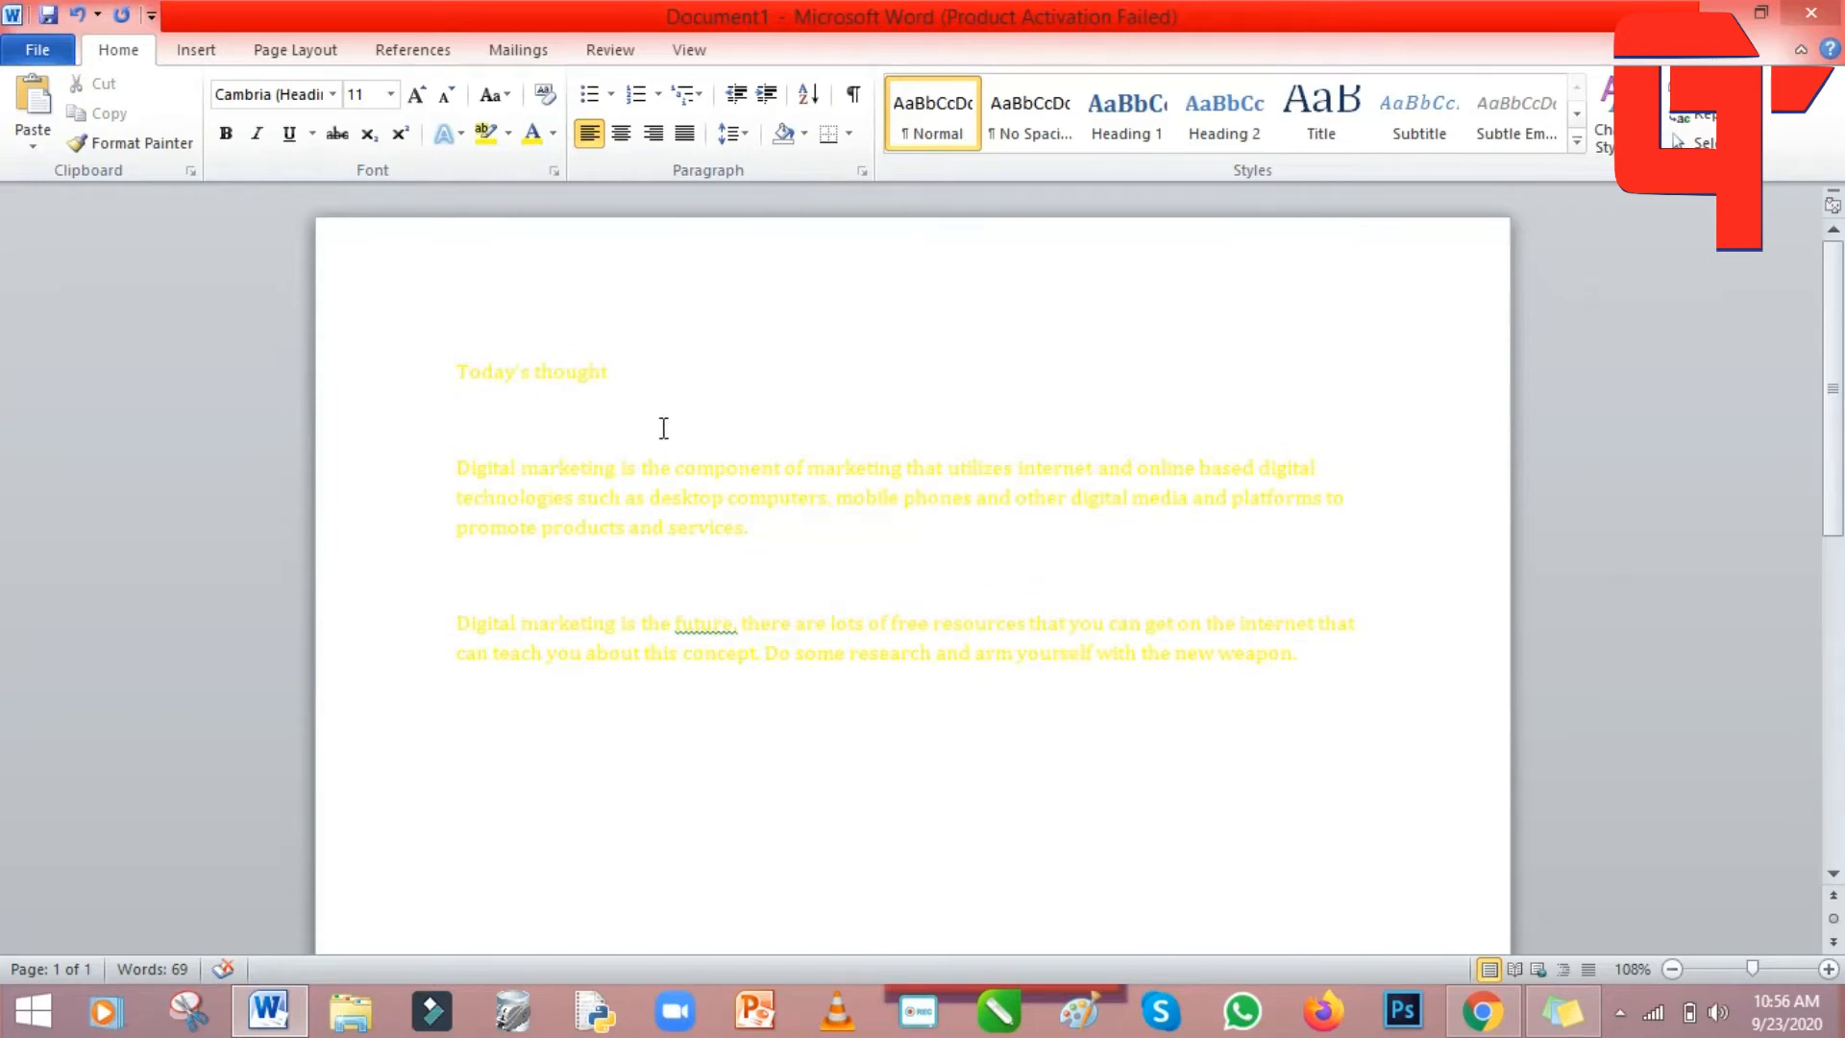
pyautogui.moveTo(1367, 672); pyautogui.dragTo(470, 374)
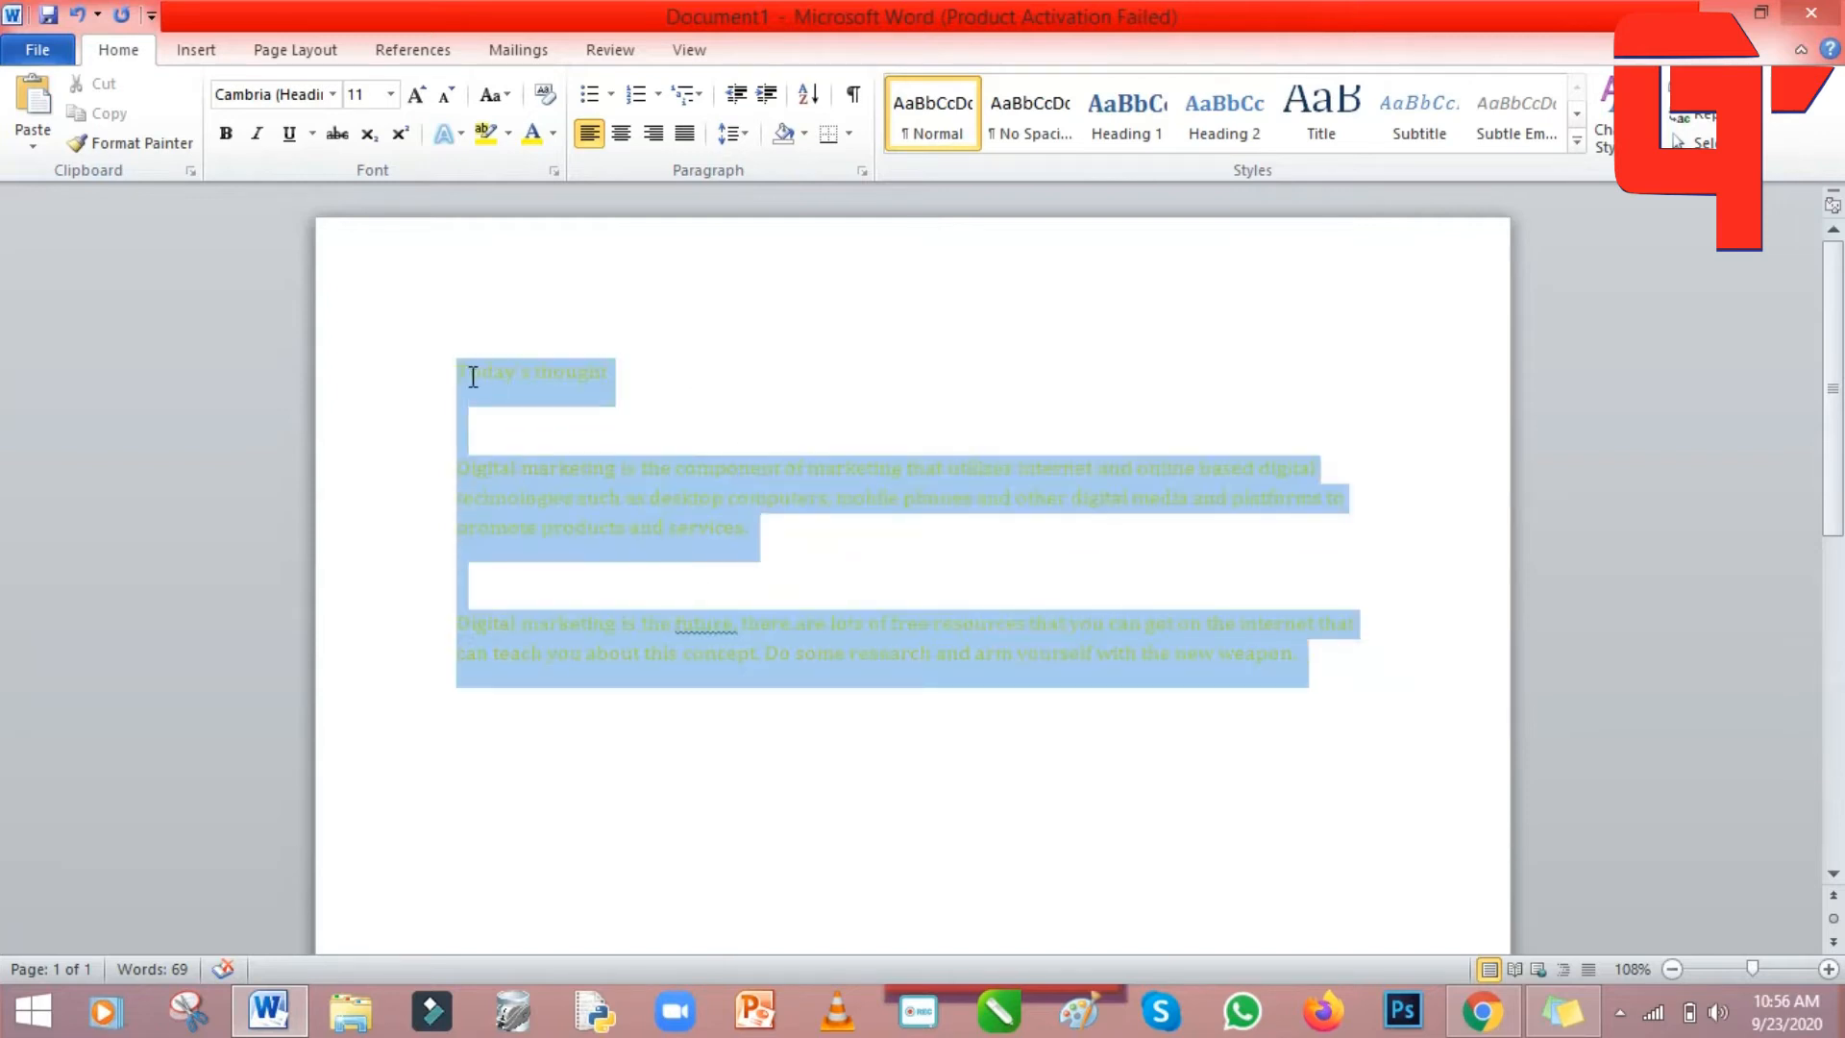
# Change the title and both paragraphs from yellow back to black.
pyautogui.click(553, 135)
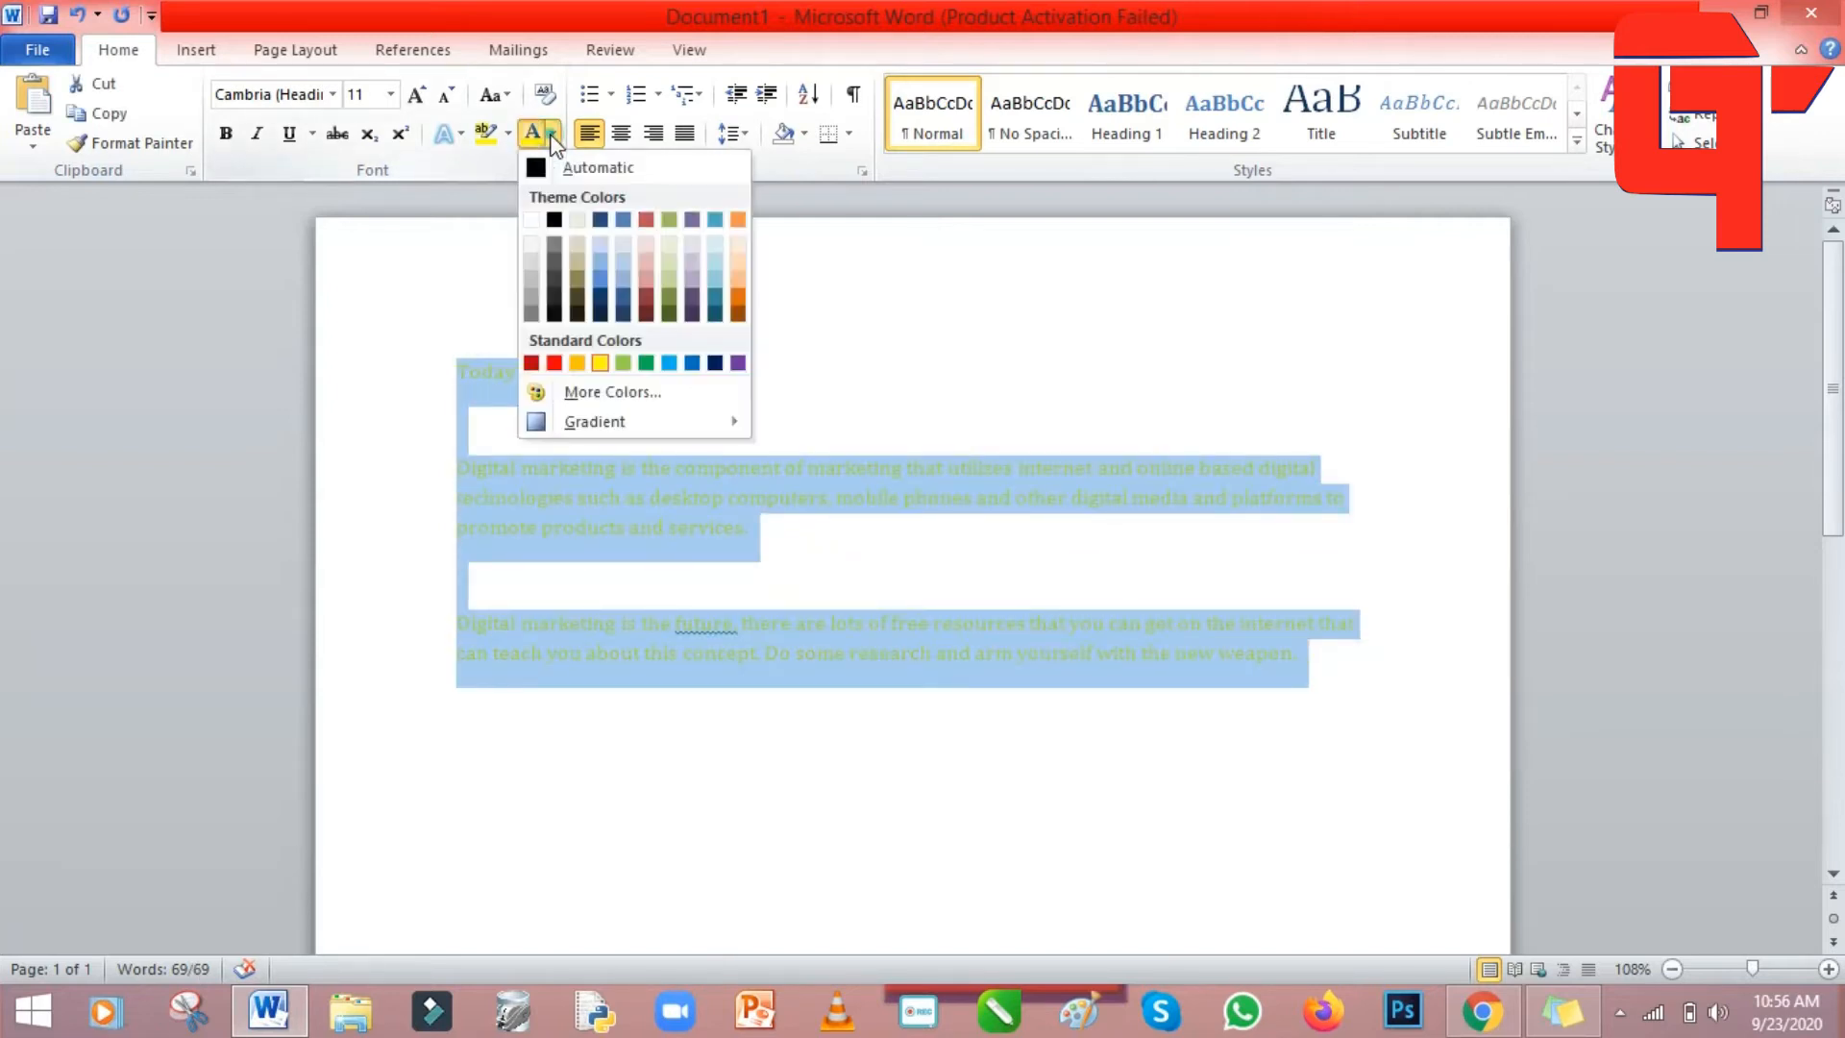
pyautogui.click(554, 220)
pyautogui.click(1149, 422)
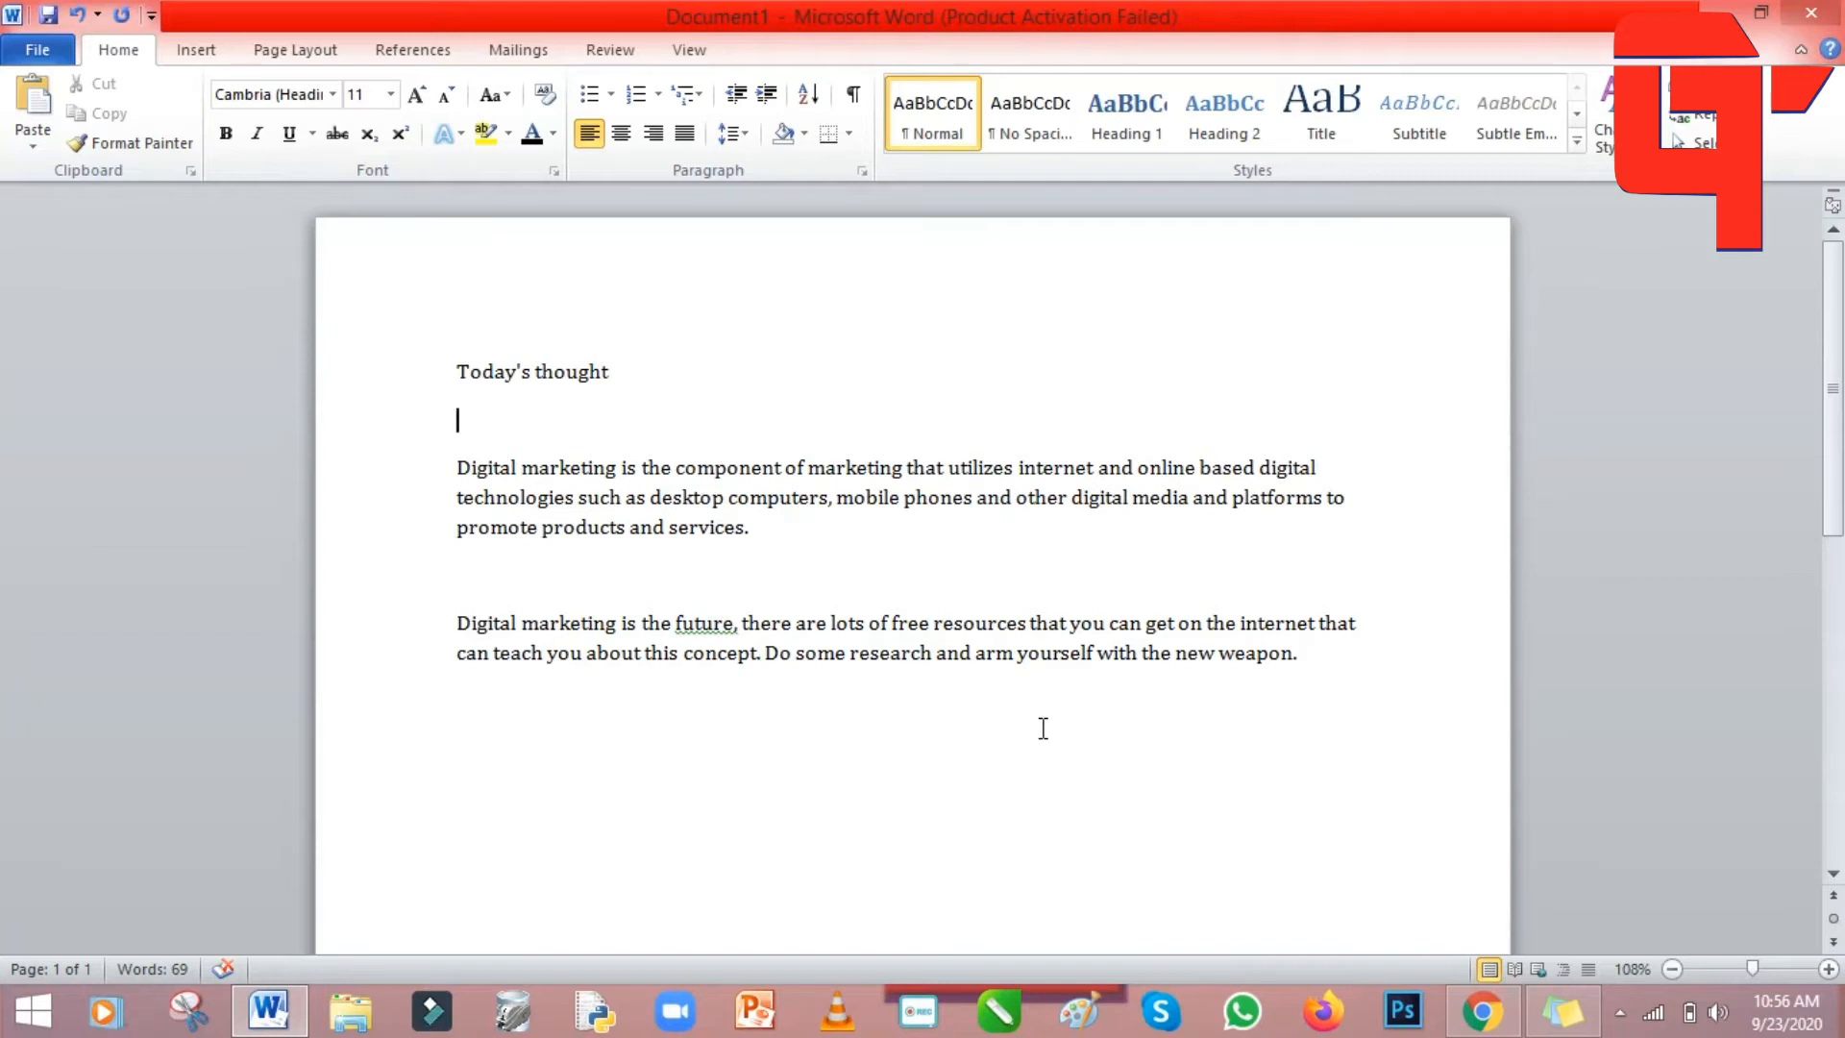
# Convert the whole post to UPPERCASE.
pyautogui.moveTo(1346, 662); pyautogui.dragTo(446, 366)
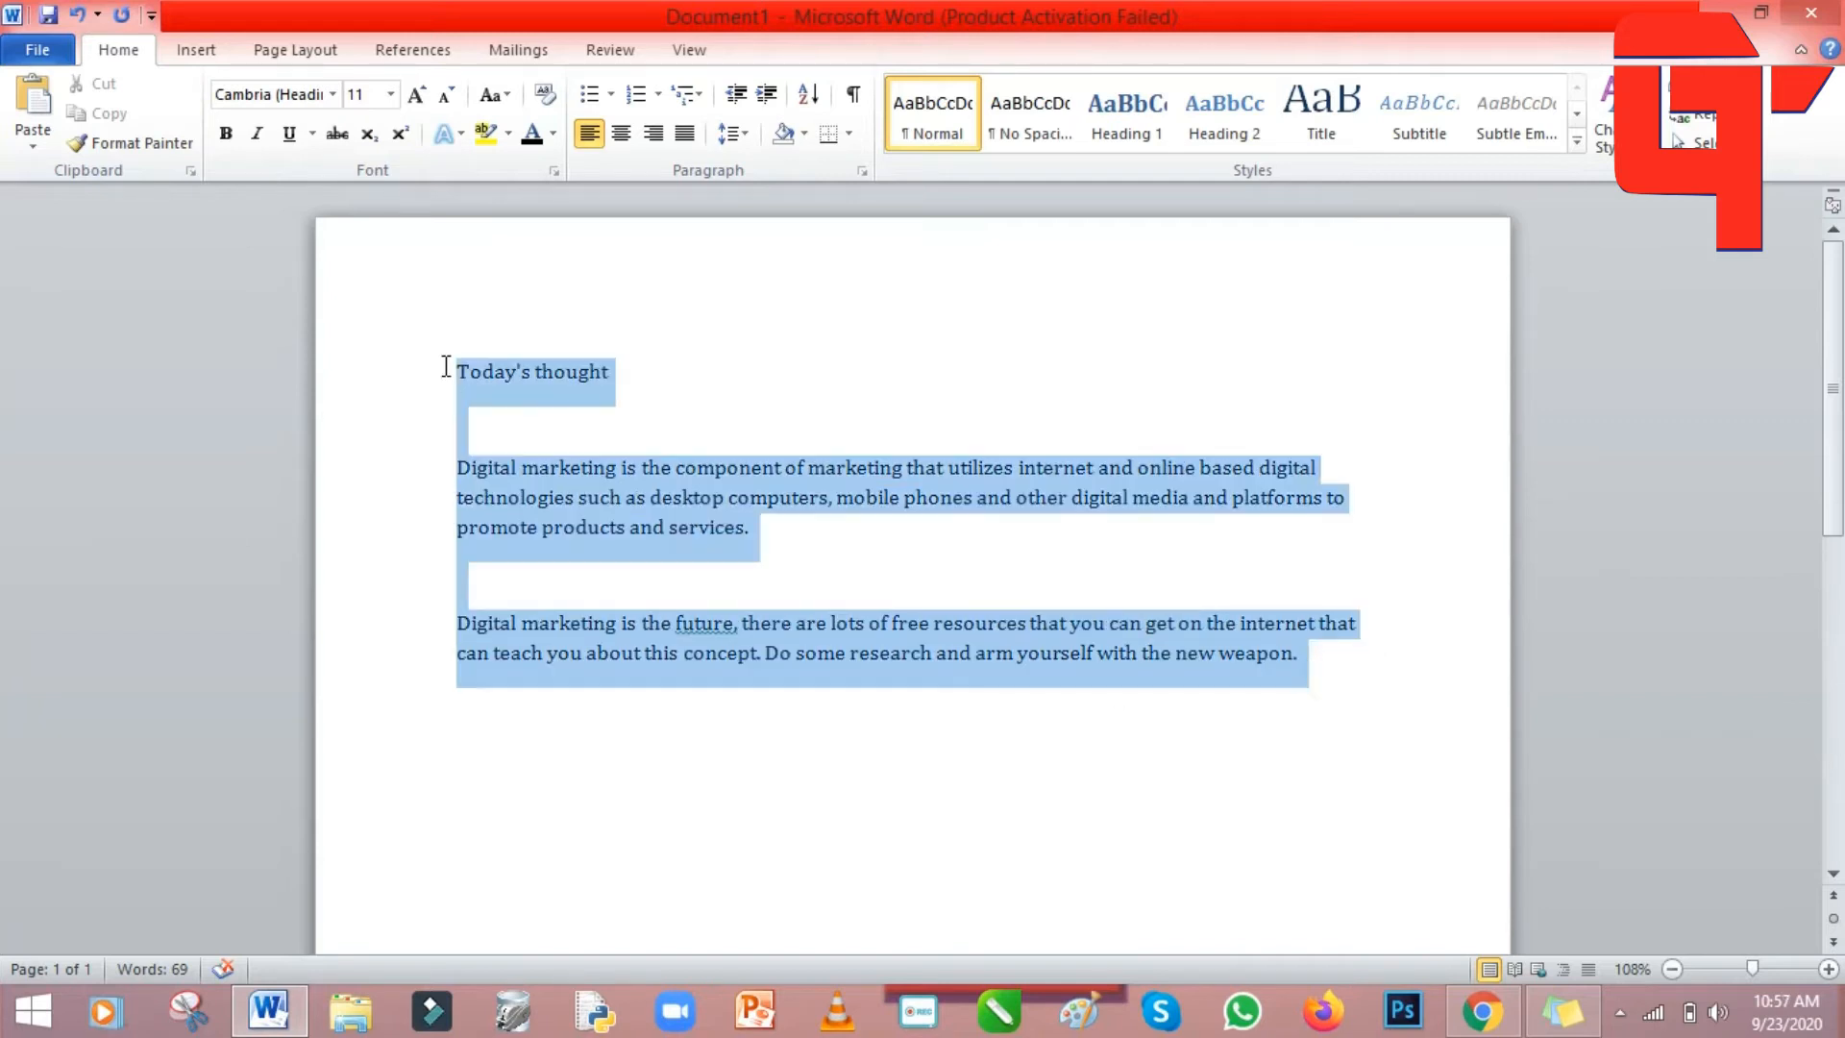
pyautogui.click(506, 100)
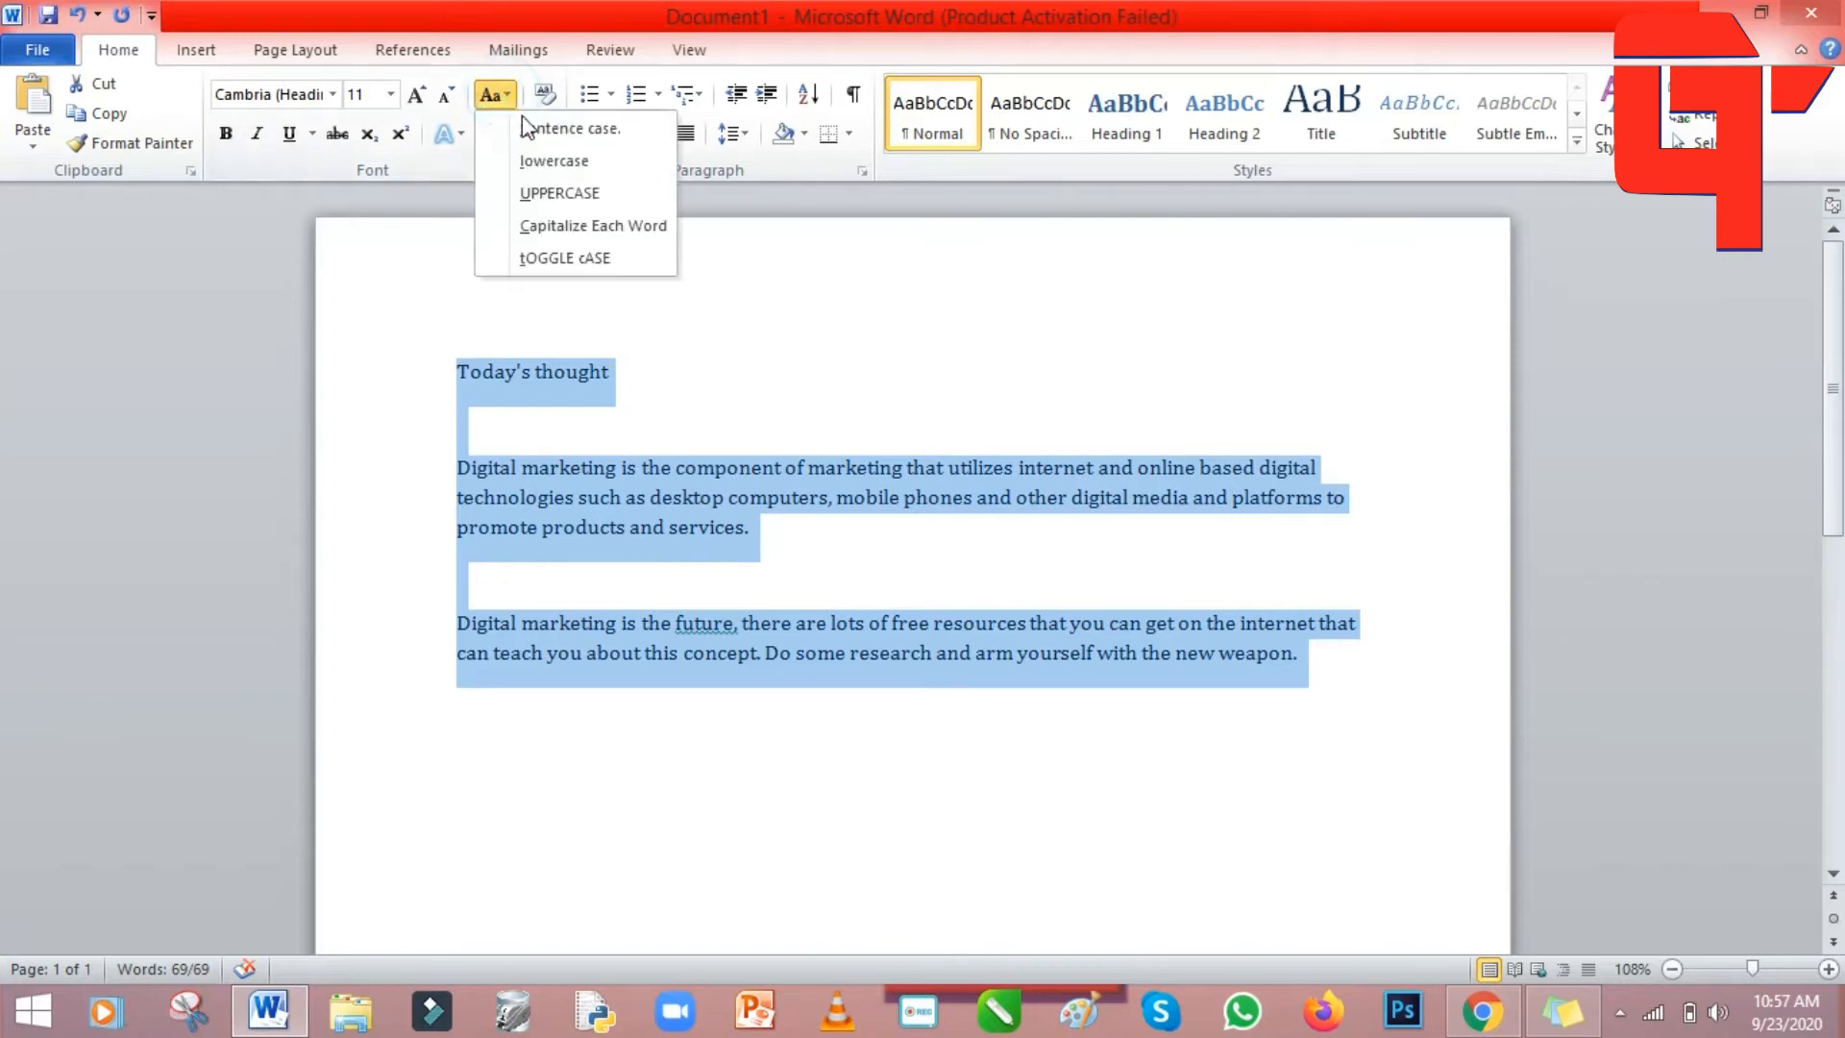
pyautogui.click(577, 192)
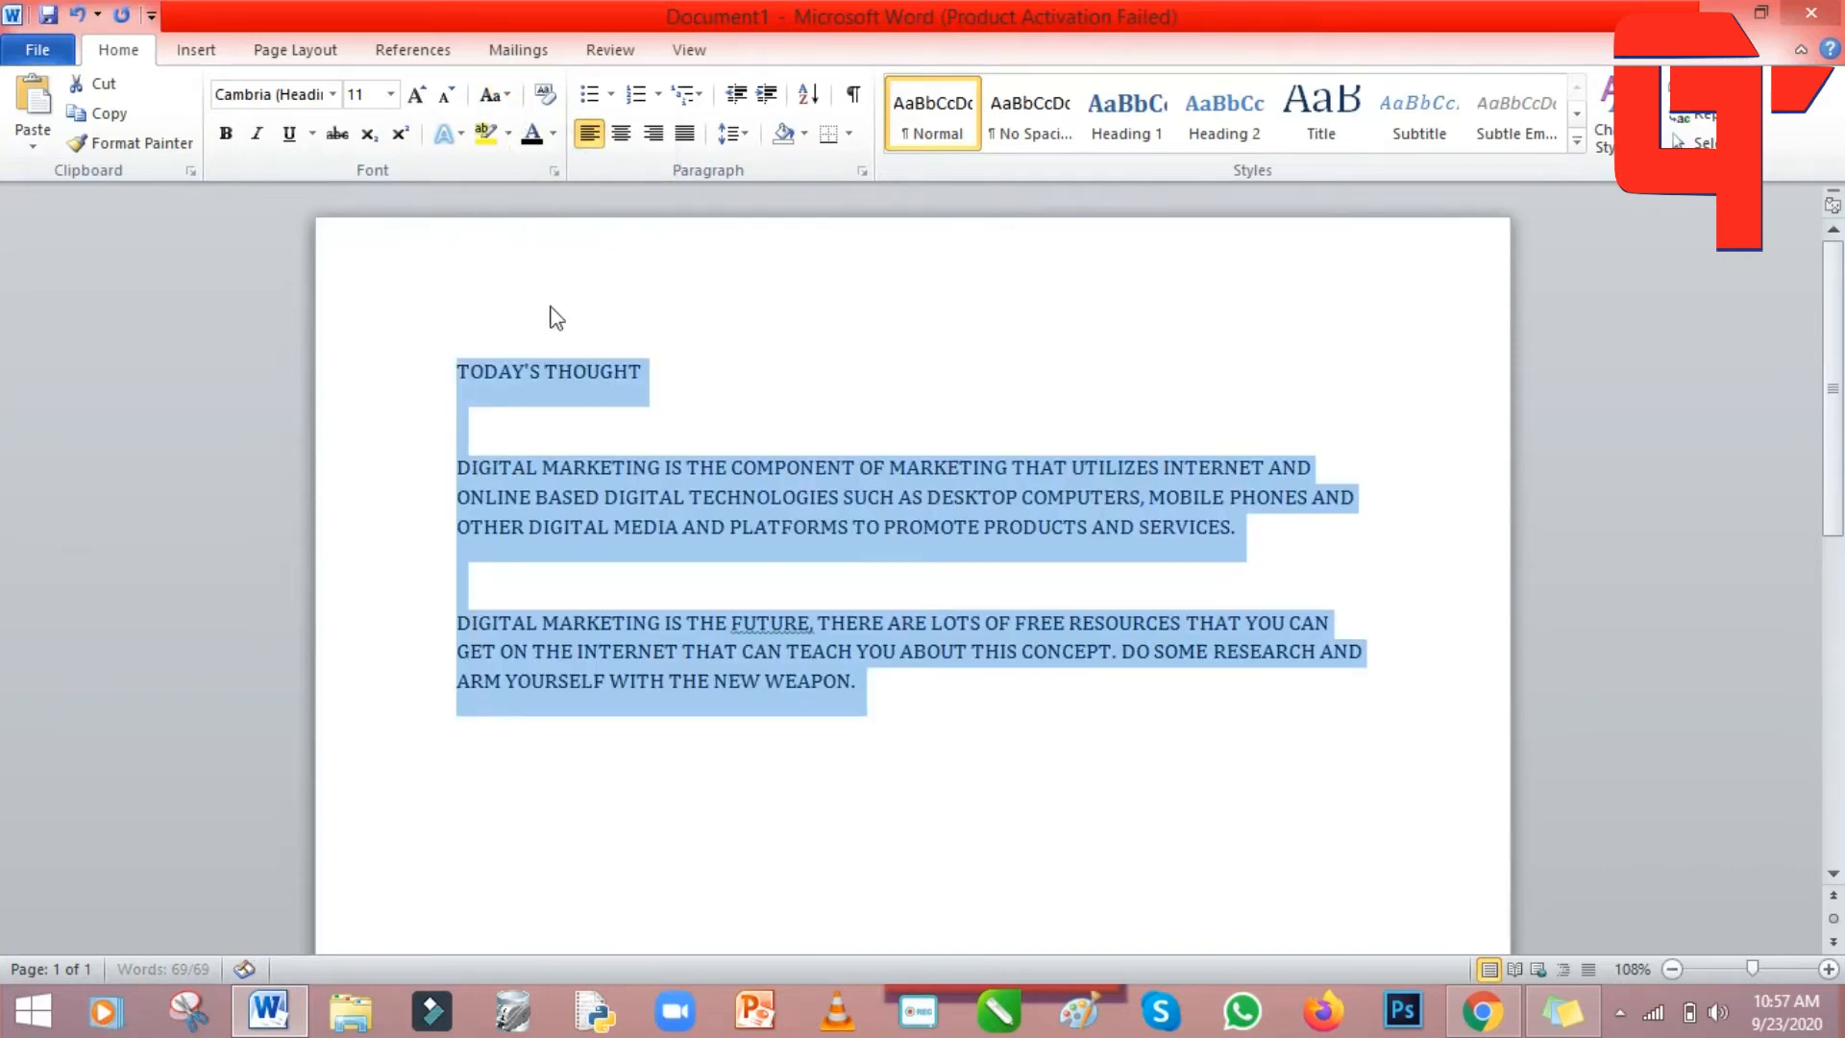
pyautogui.click(941, 387)
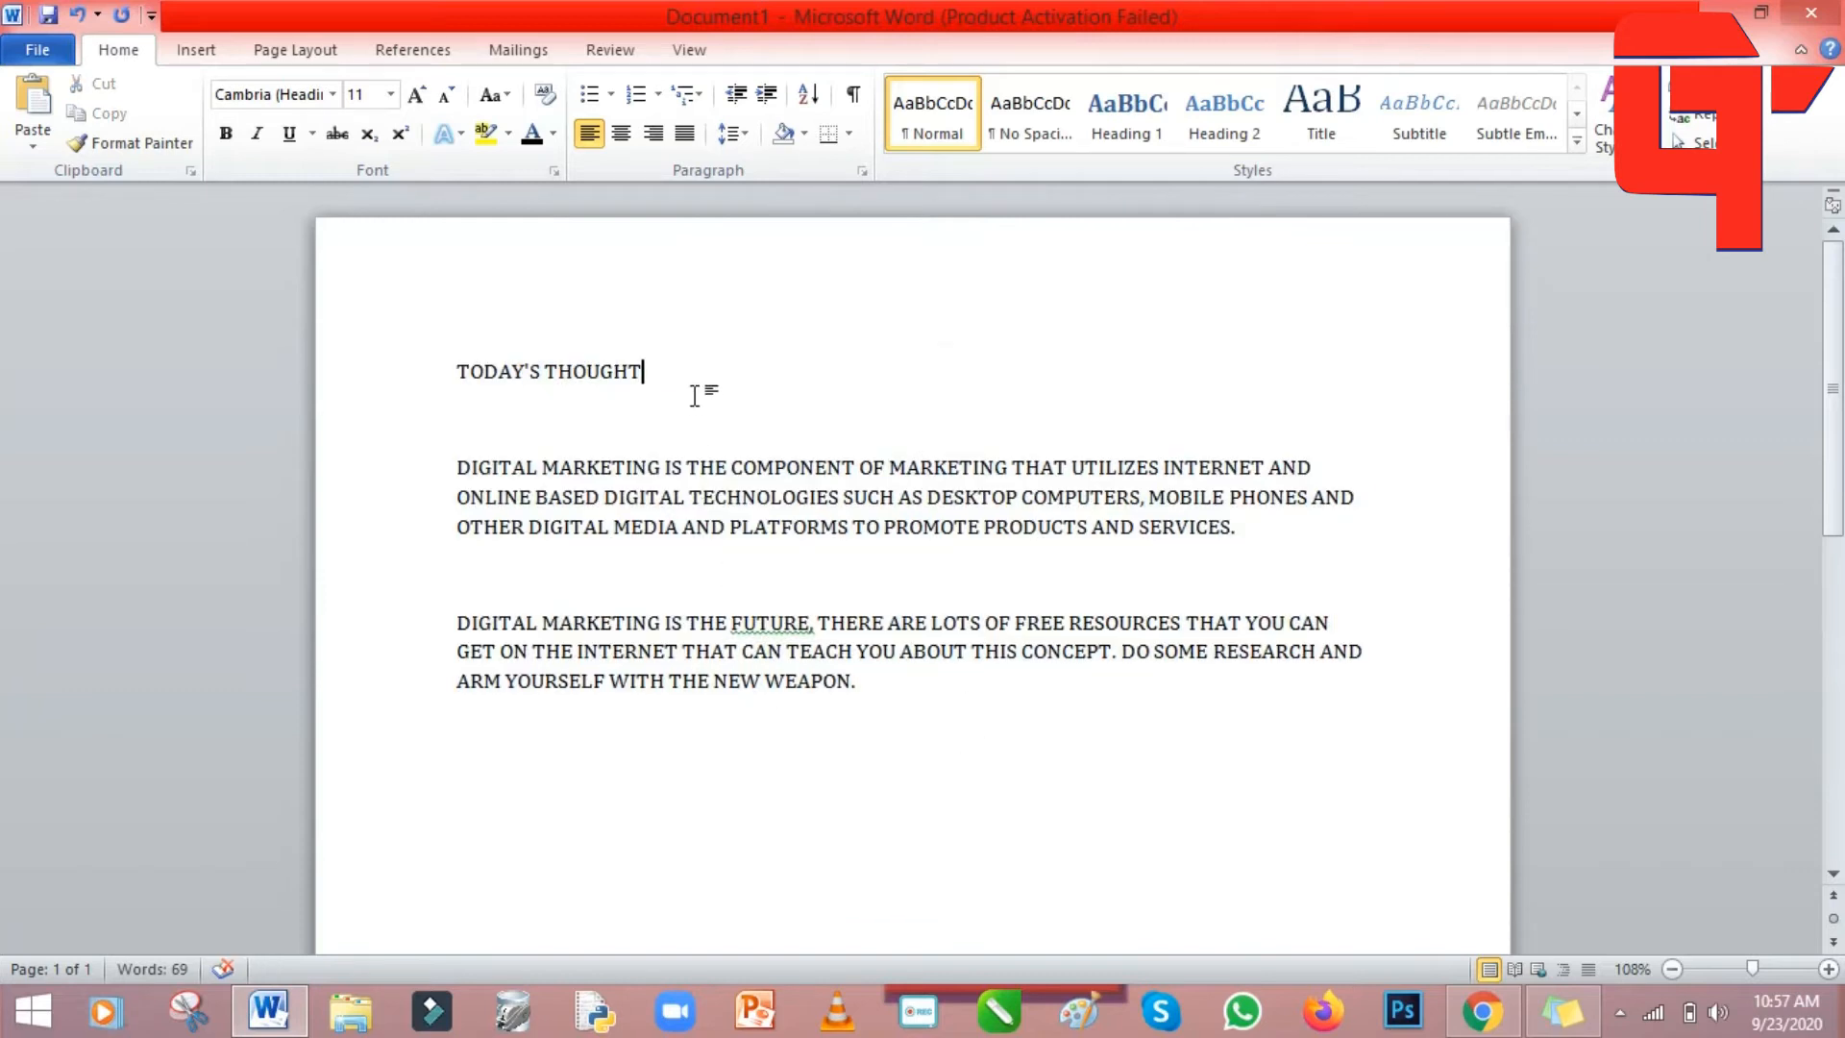
# Switch the post to lowercase, then reselect it from the title to the end.
pyautogui.moveTo(457, 366); pyautogui.dragTo(865, 684)
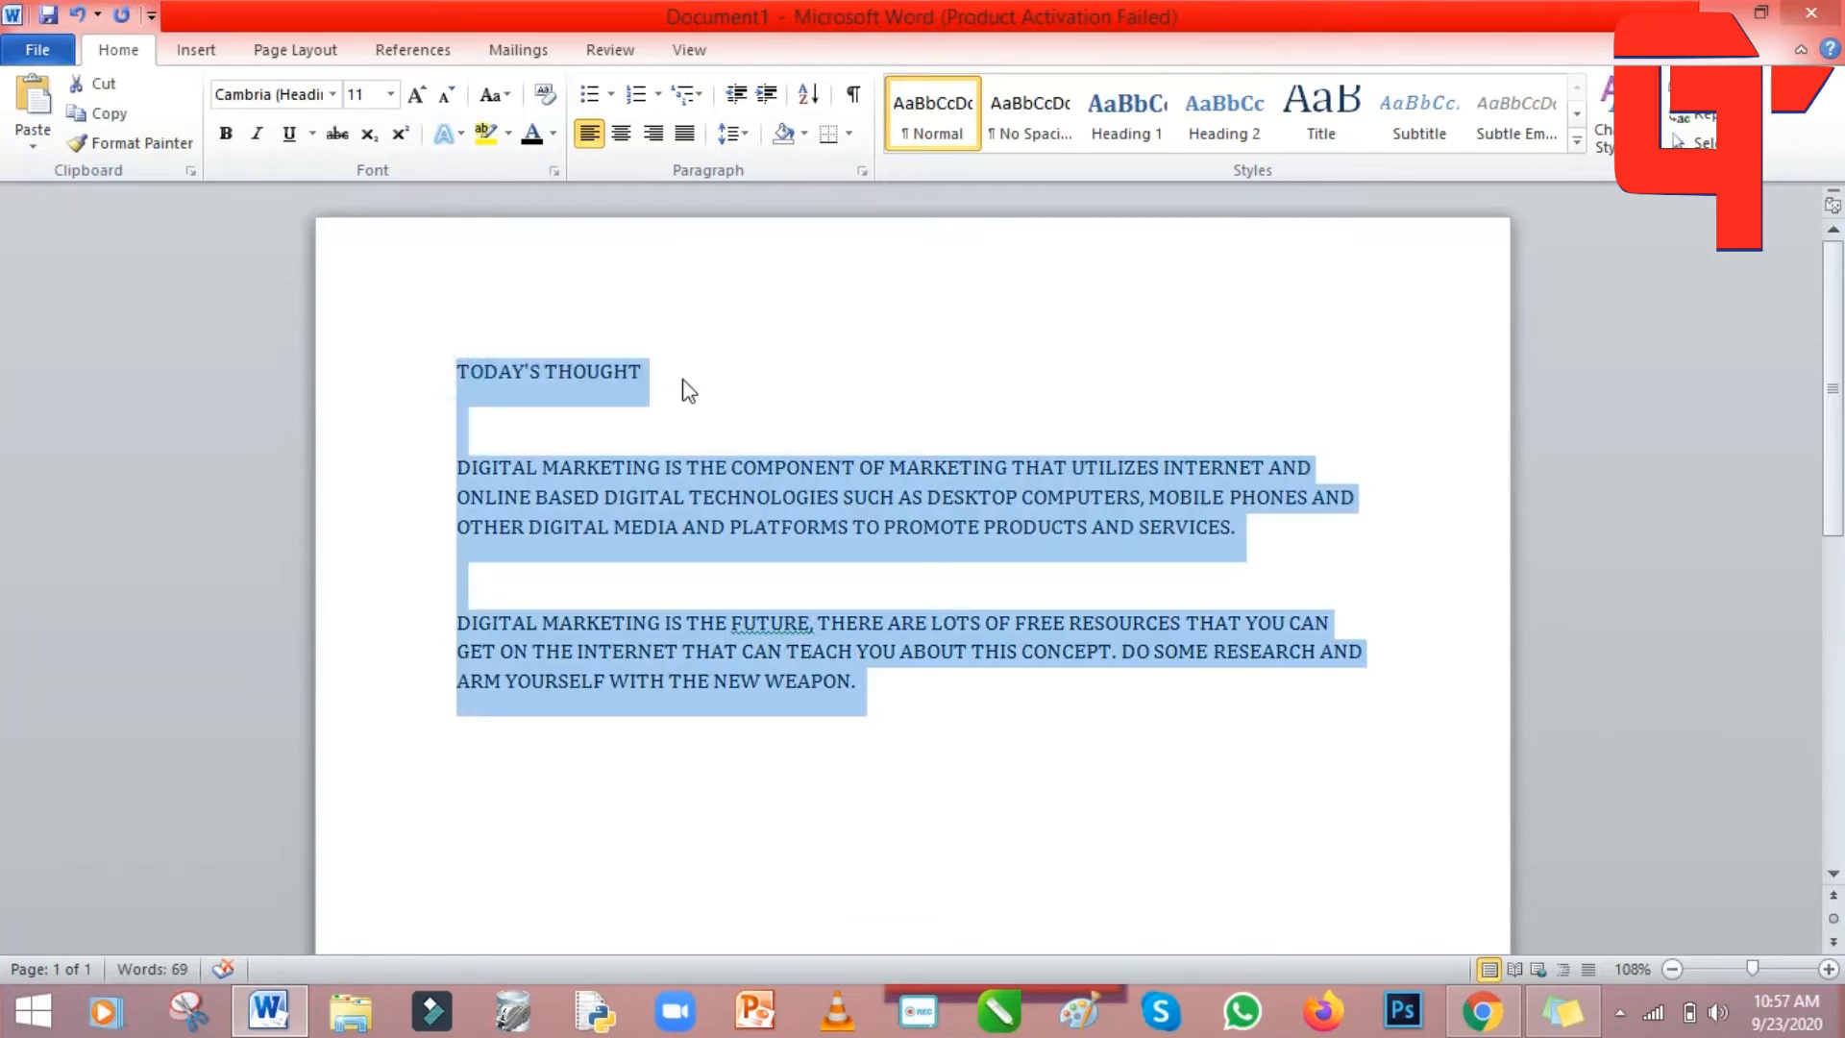
pyautogui.click(511, 96)
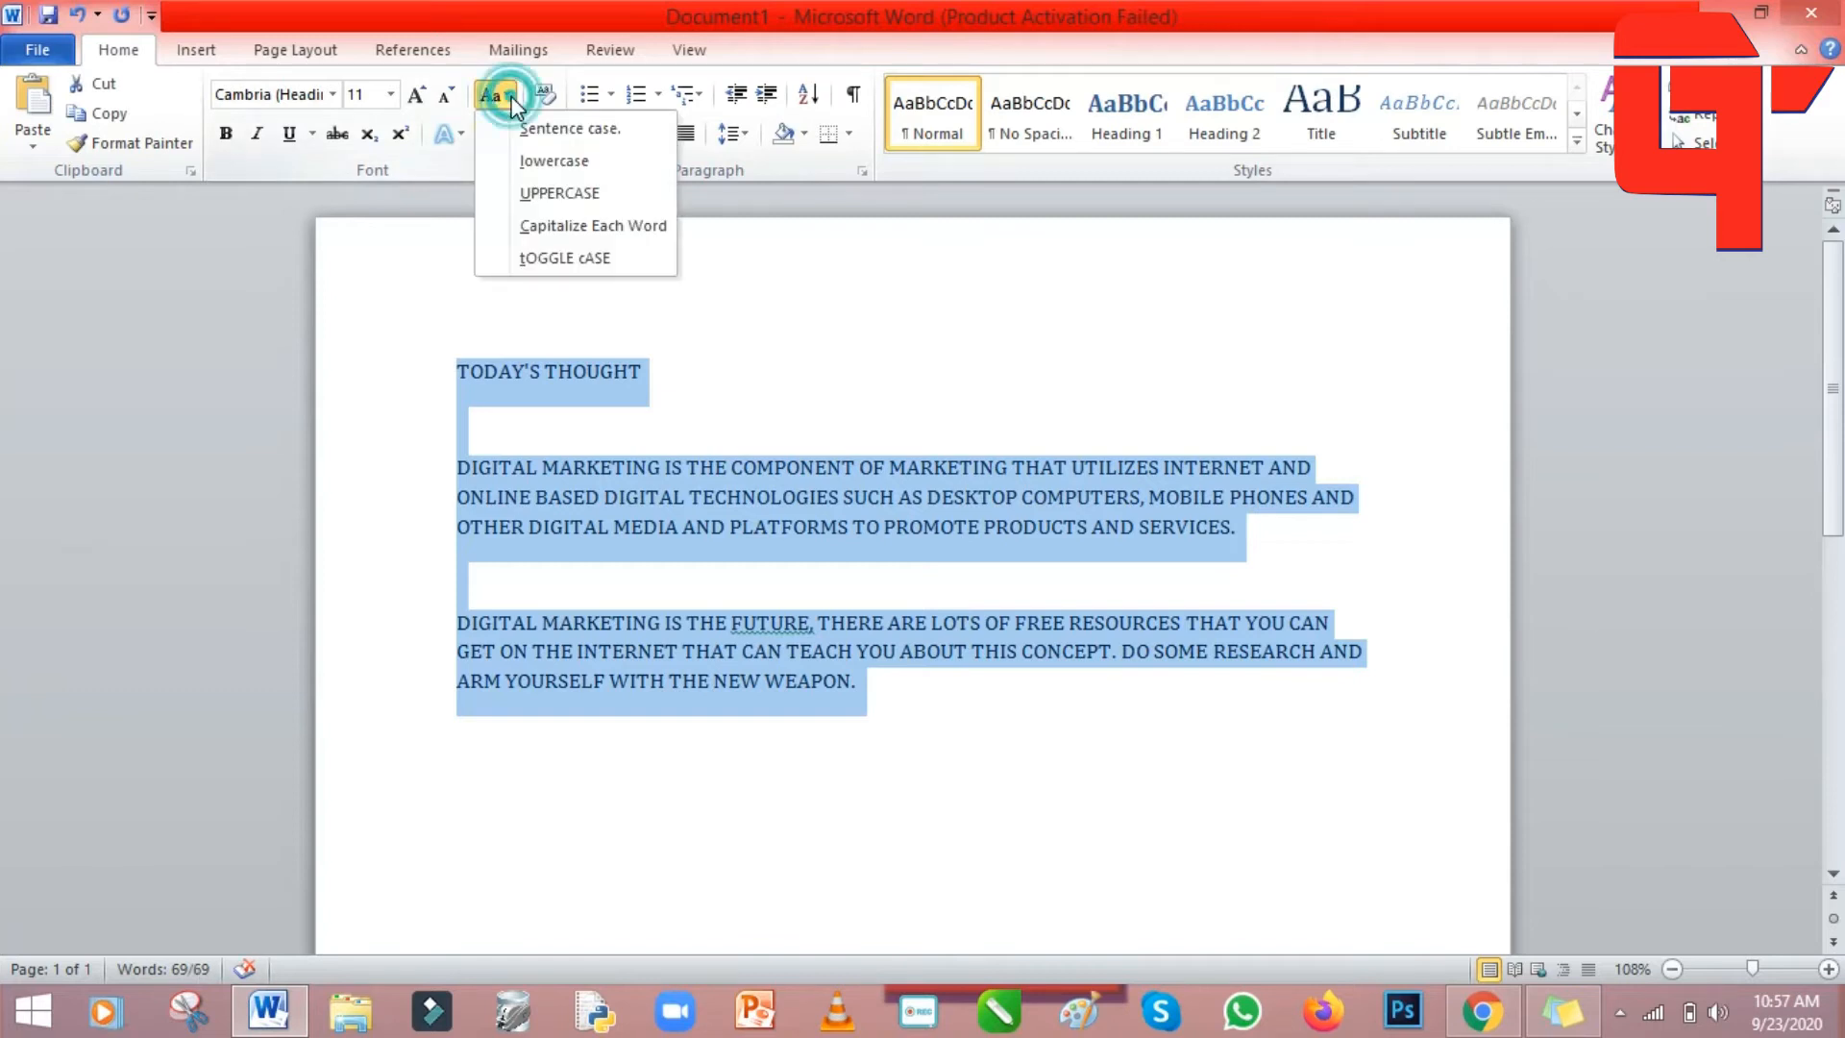
pyautogui.click(573, 166)
pyautogui.click(1063, 369)
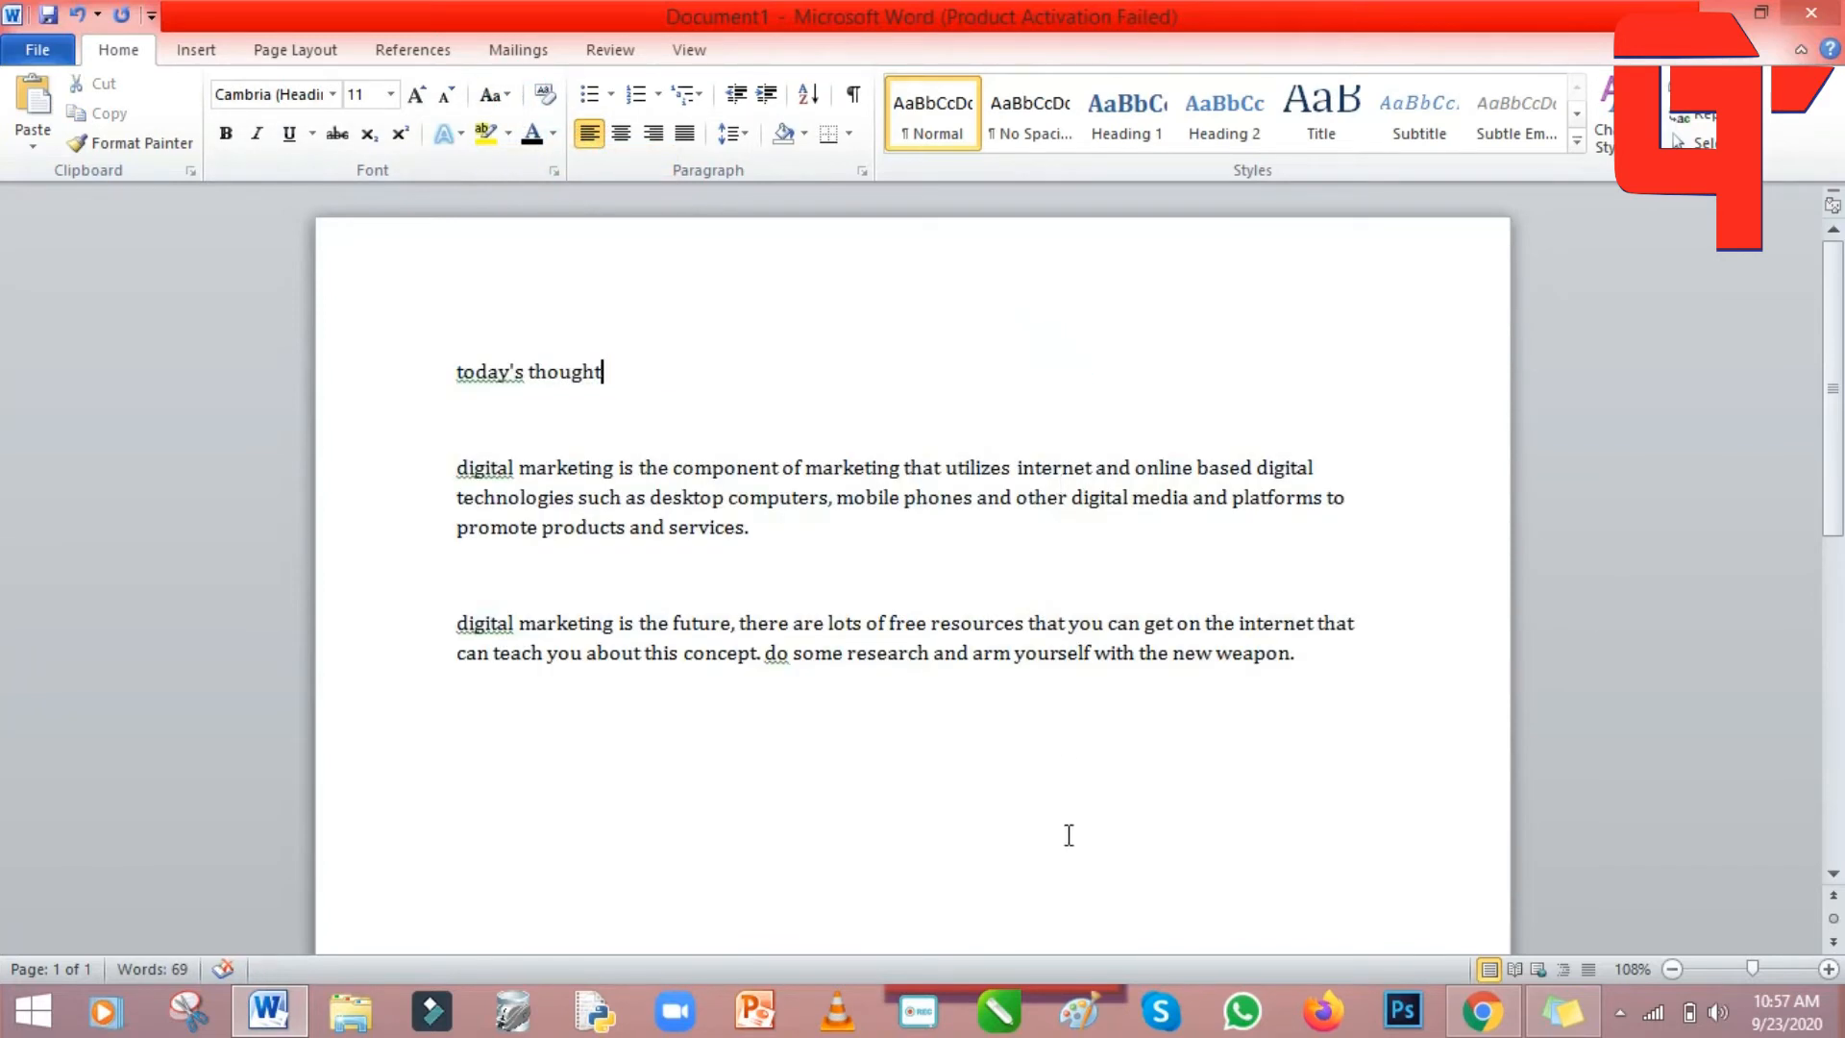
pyautogui.click(509, 94)
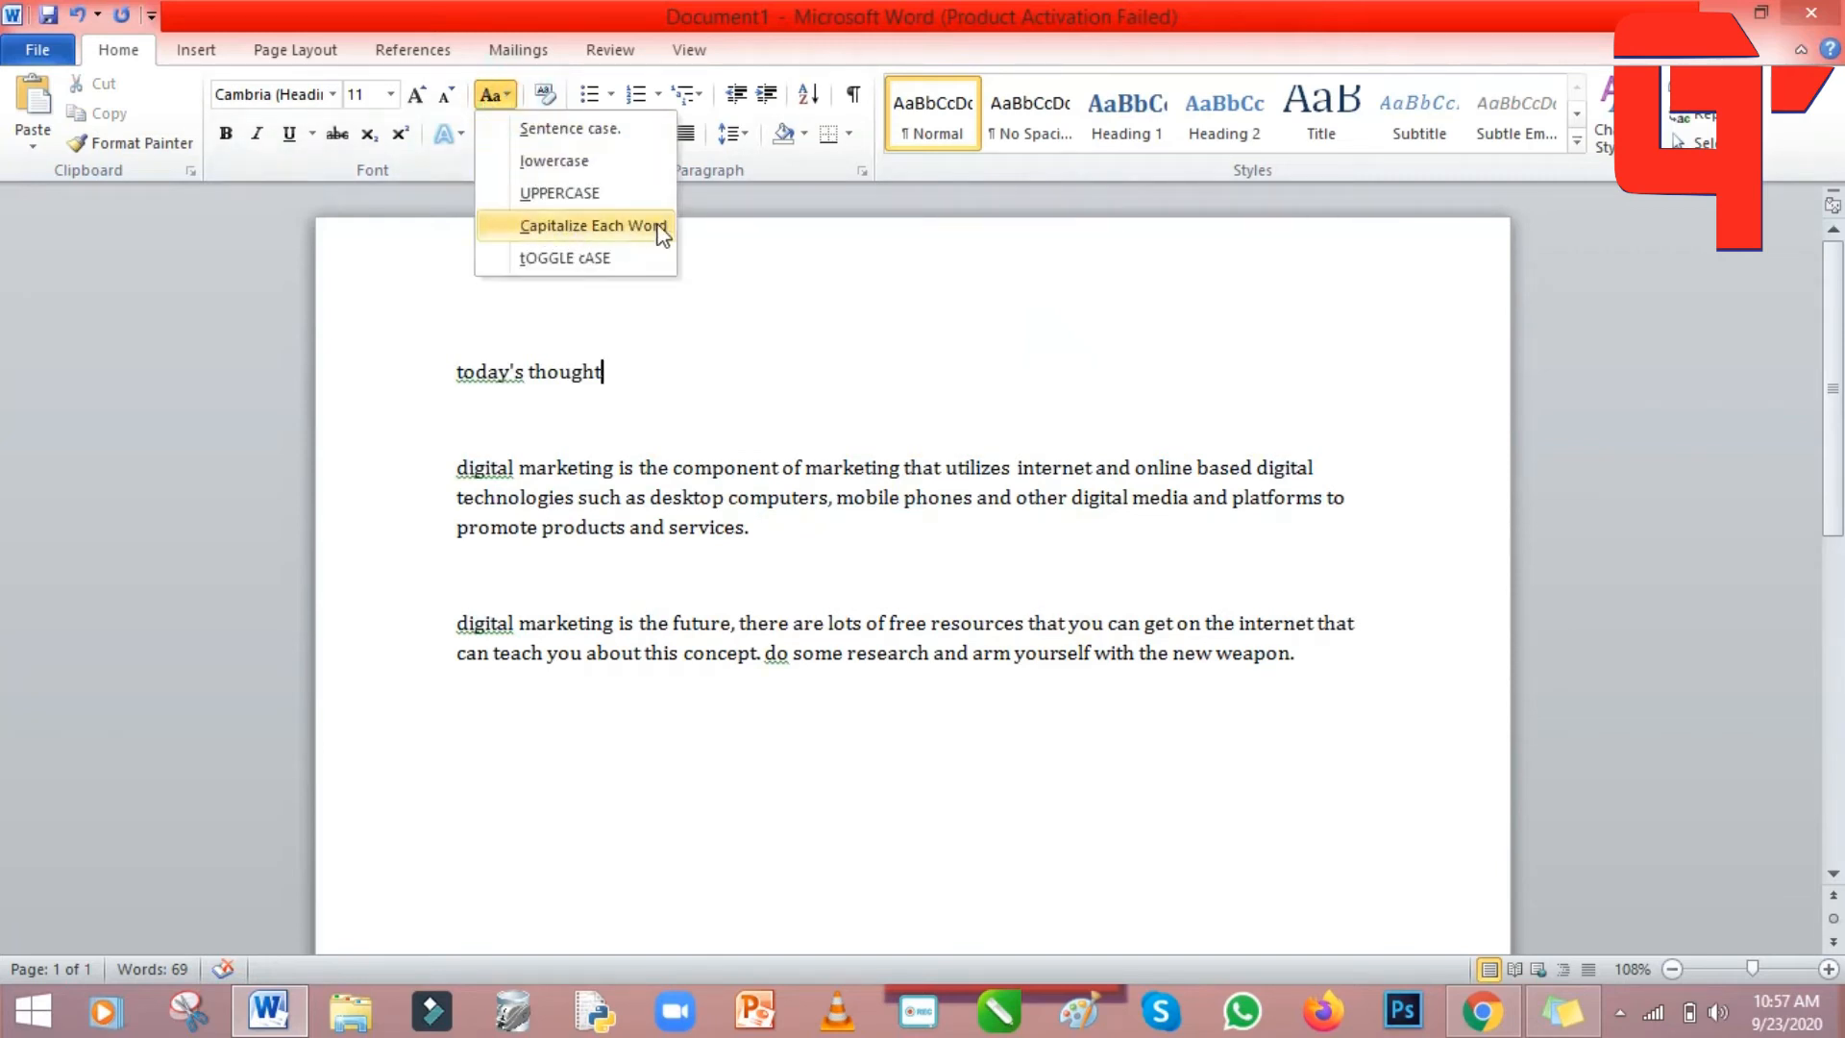
pyautogui.click(445, 362)
pyautogui.moveTo(445, 362); pyautogui.dragTo(1317, 649)
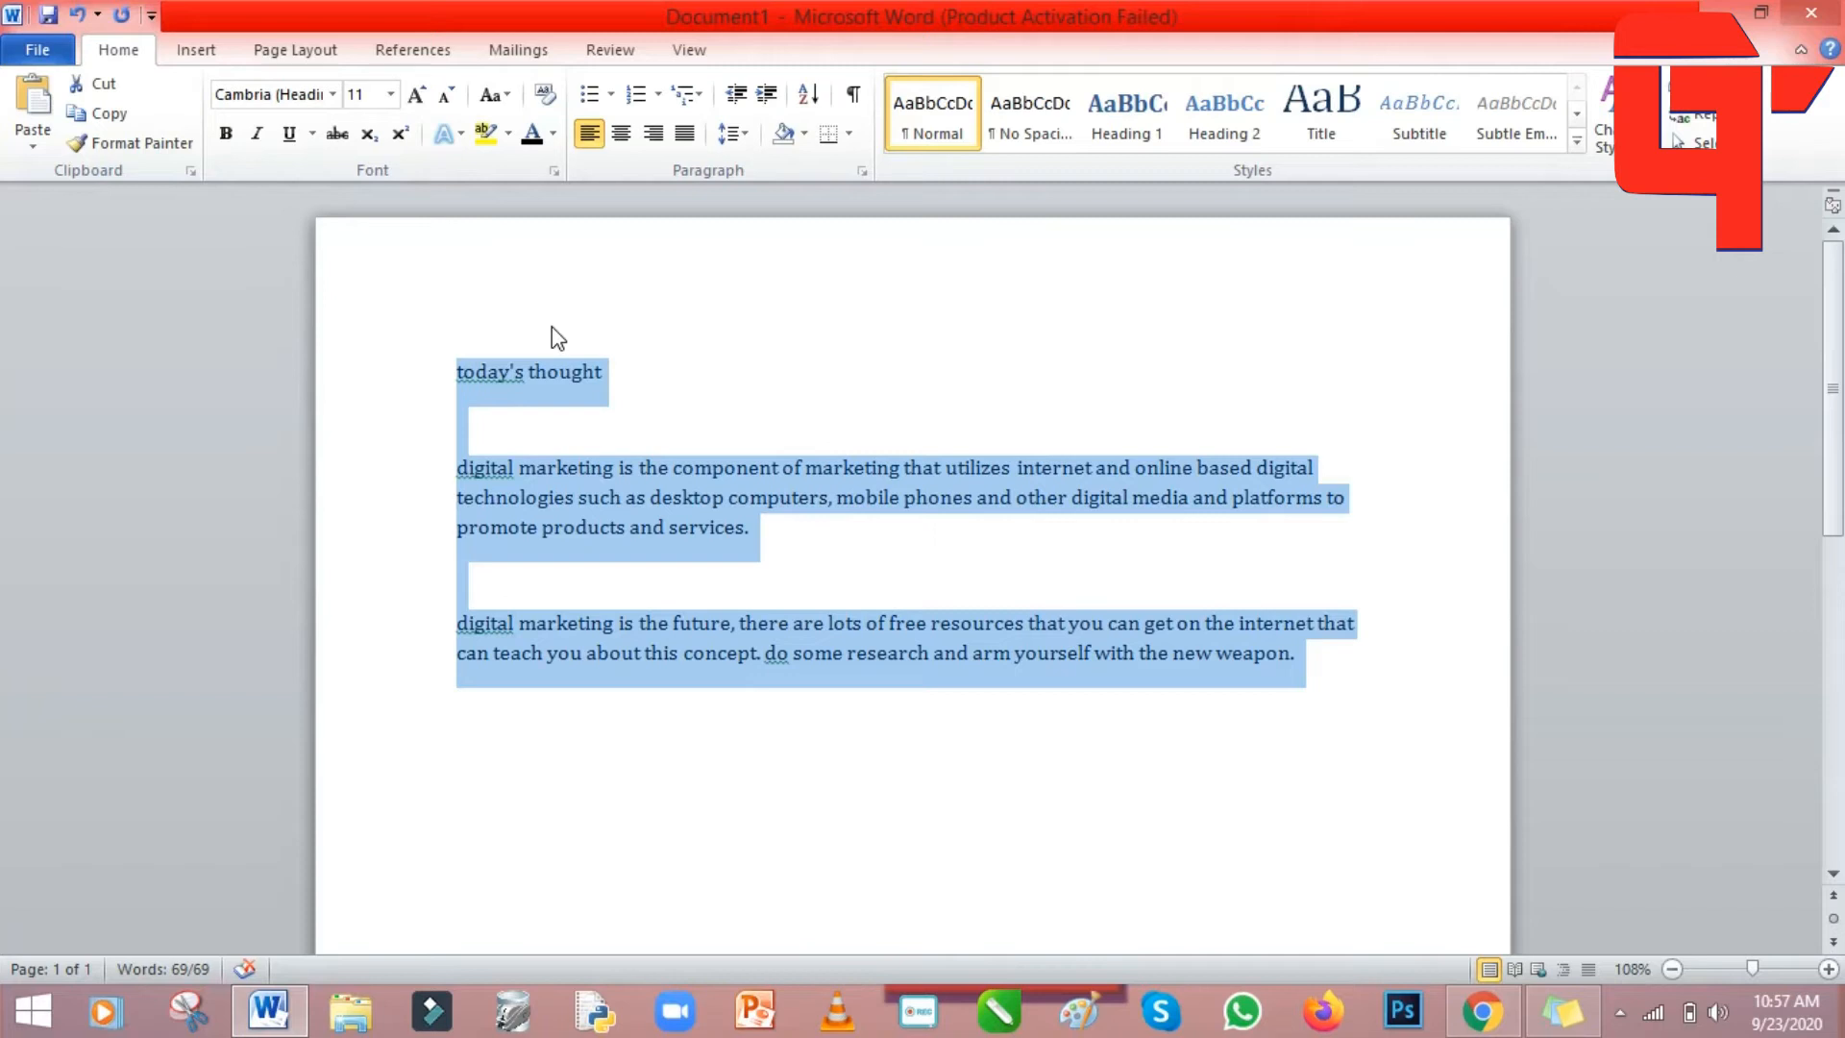
# Apply Capitalize Each Word so the title reads 'Today's Thought'.
pyautogui.click(492, 94)
pyautogui.click(549, 225)
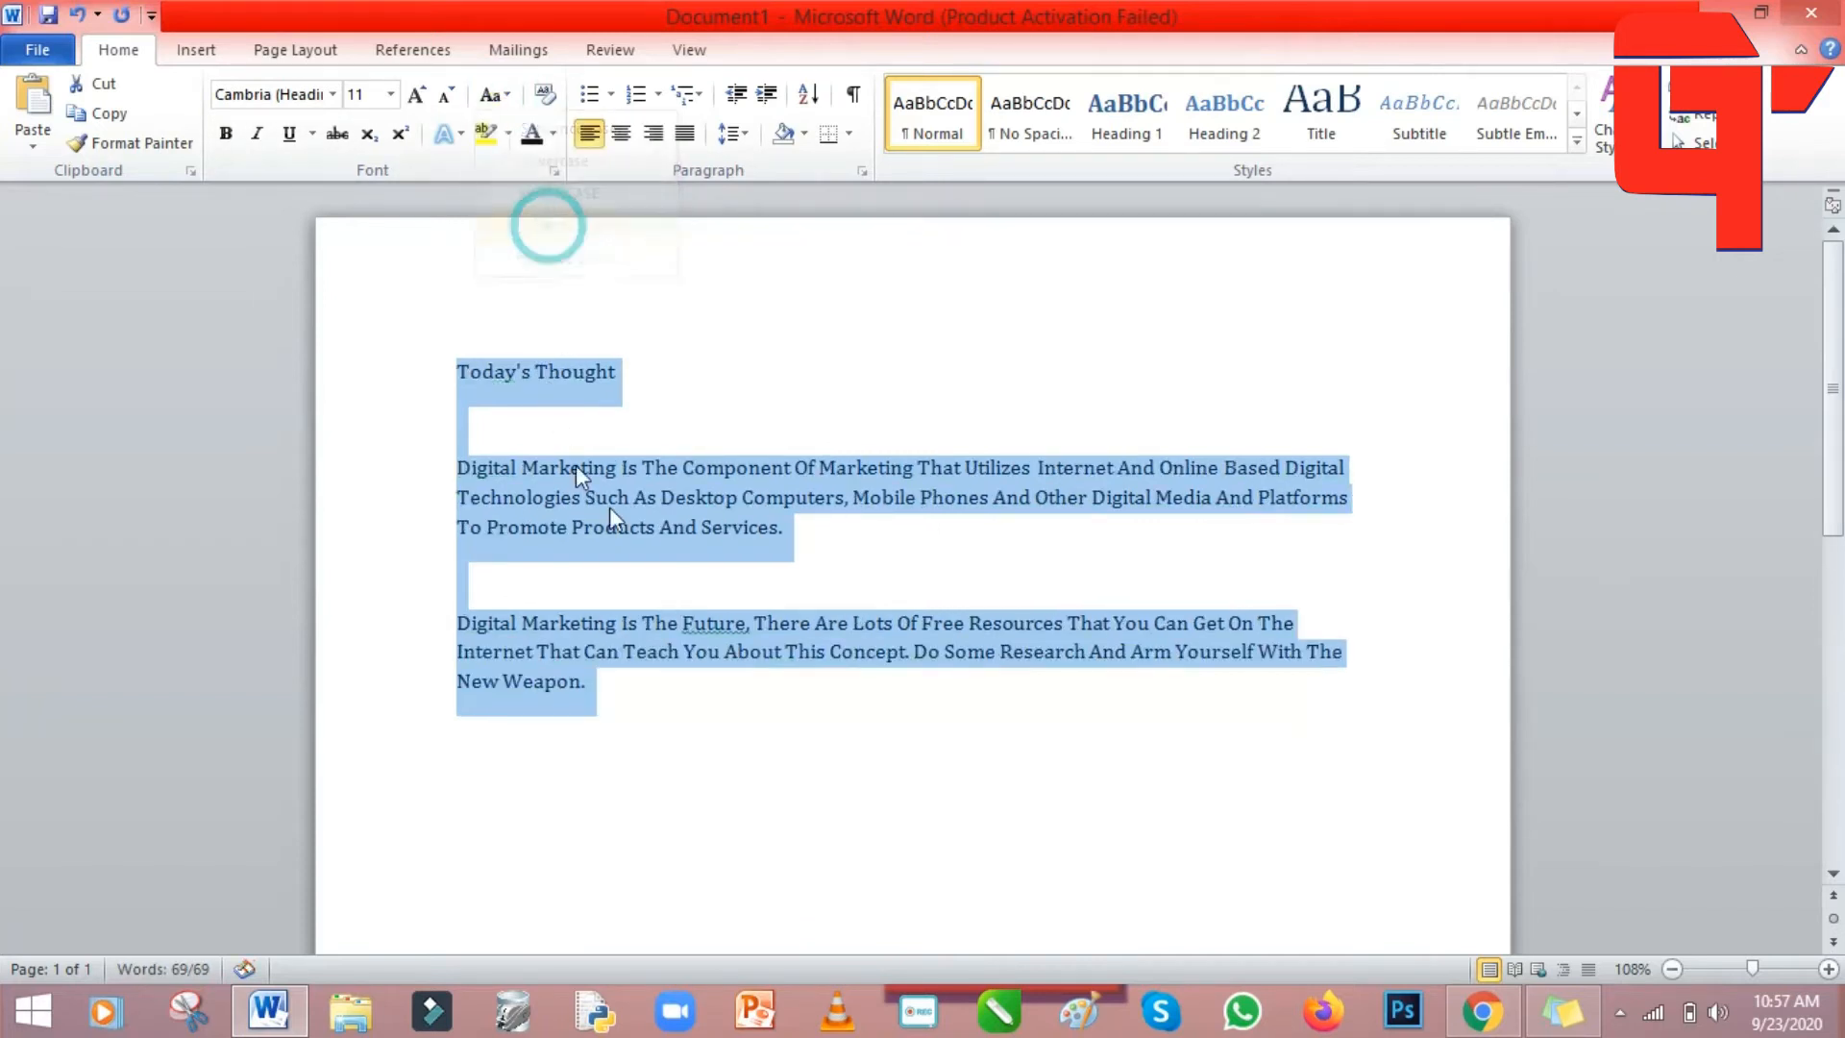
pyautogui.click(1056, 374)
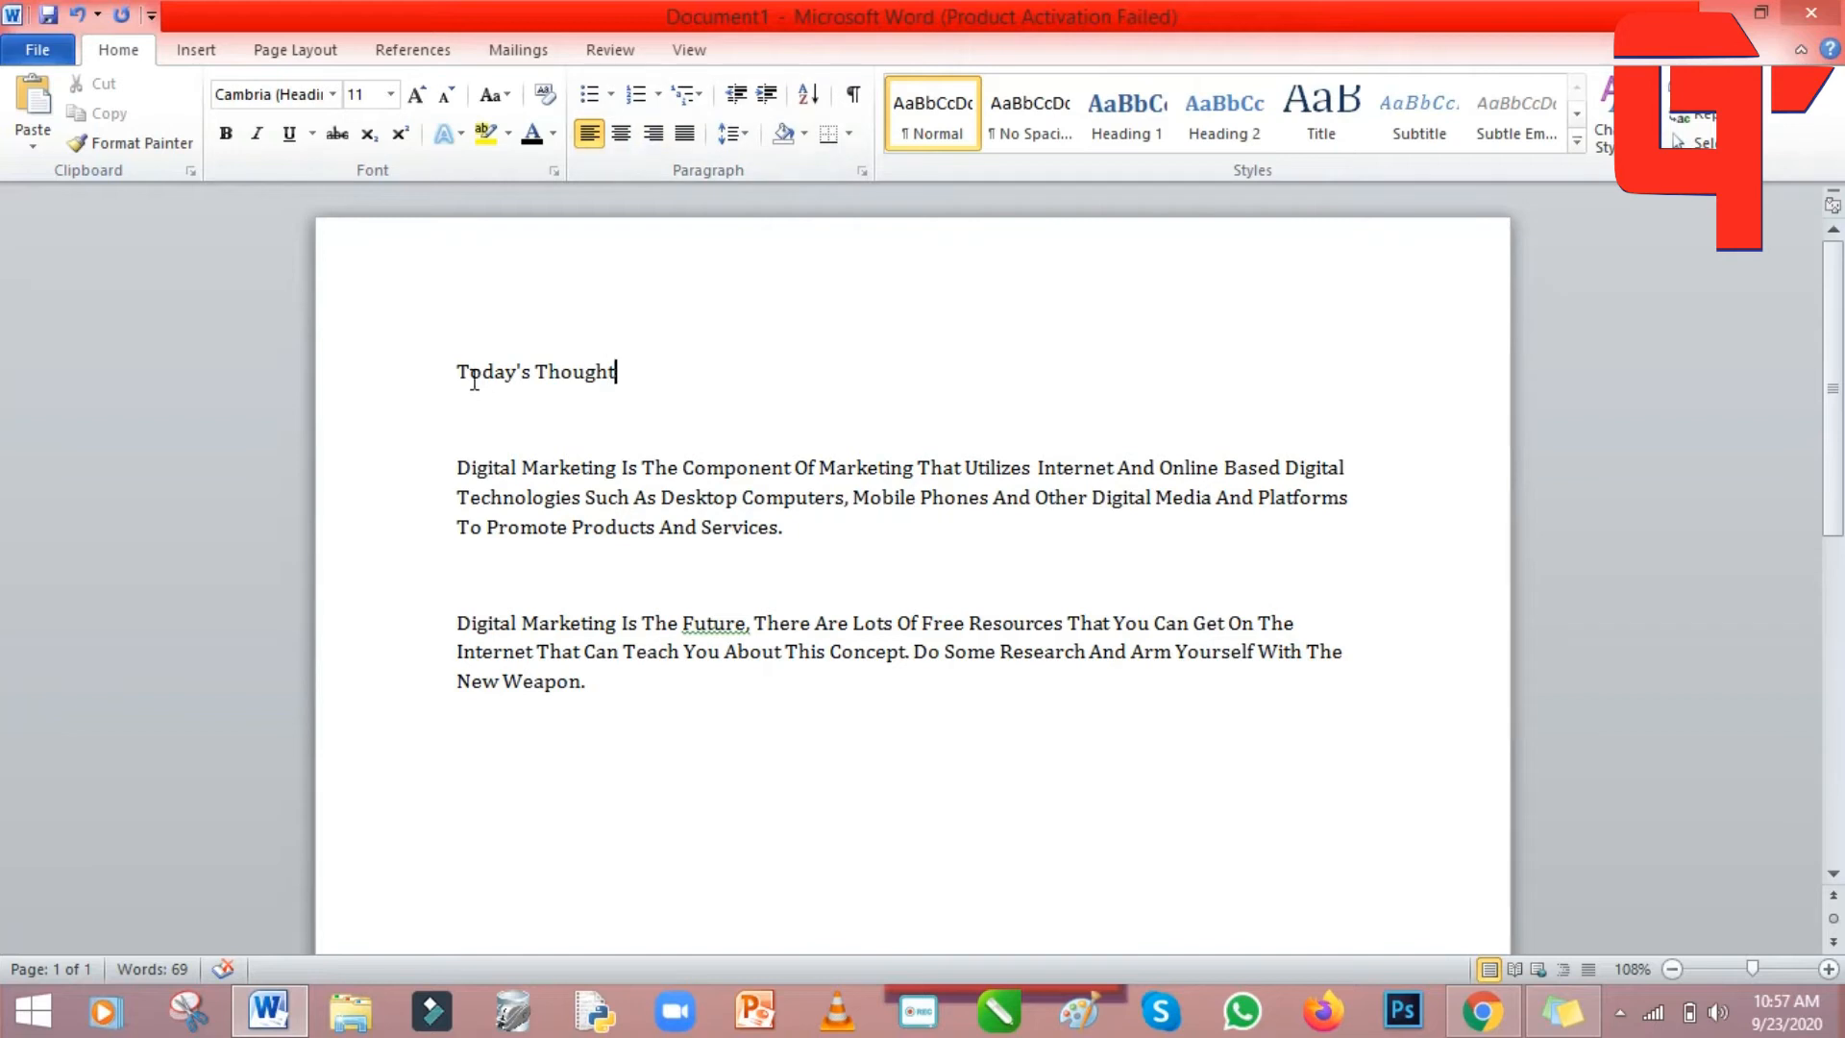
pyautogui.click(453, 360)
# Give the 'Today's Thought' title a check-mark bullet.
pyautogui.click(612, 94)
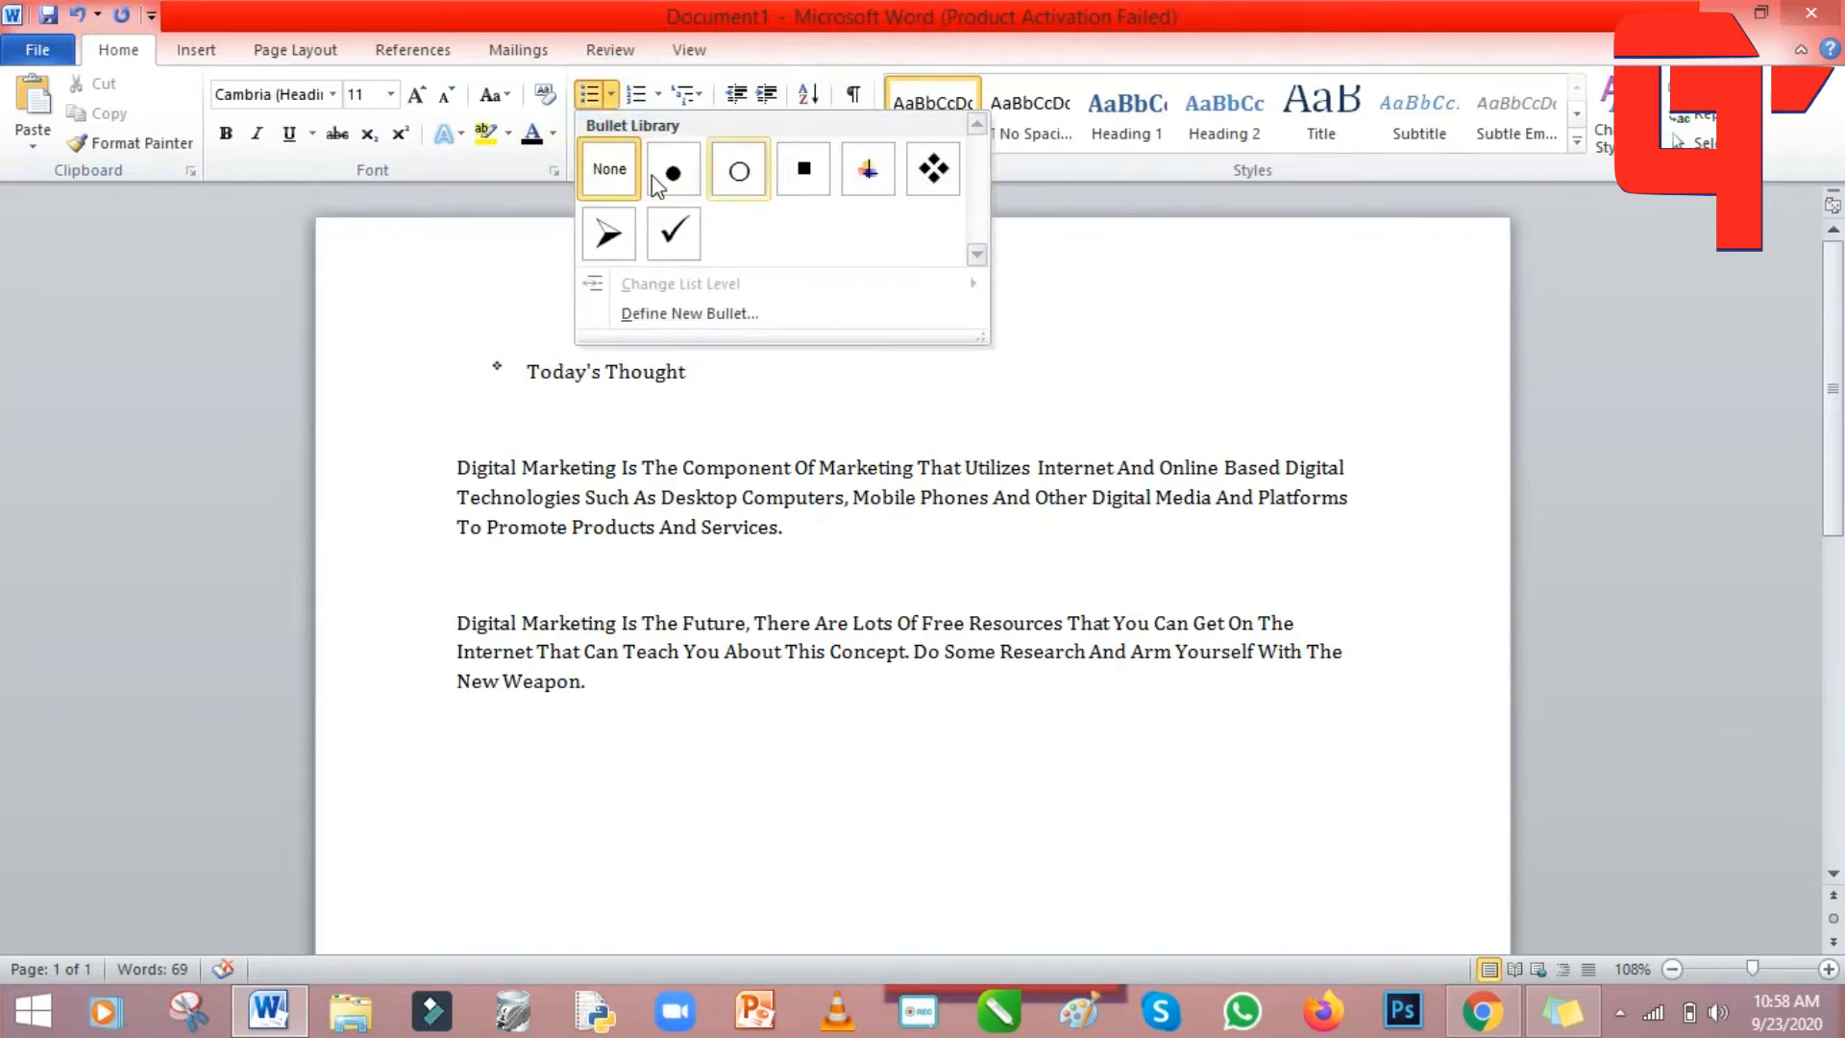
pyautogui.click(675, 236)
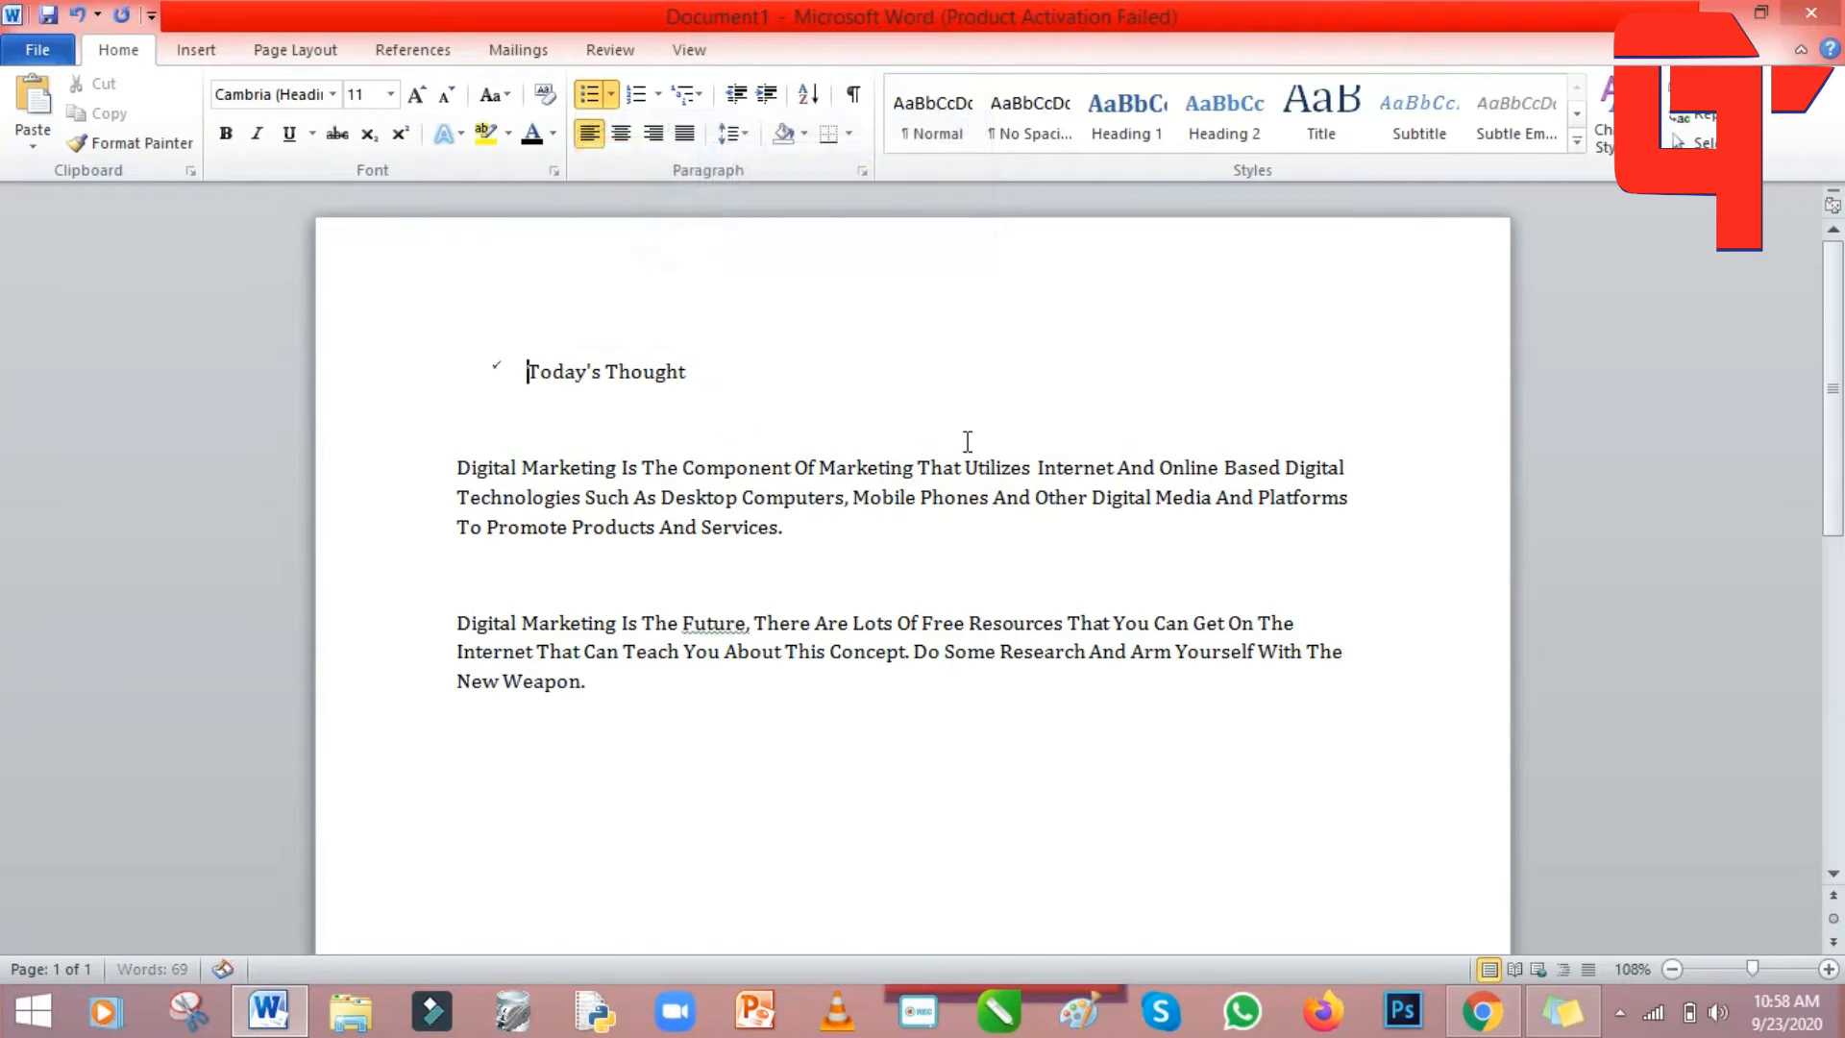
pyautogui.click(1022, 424)
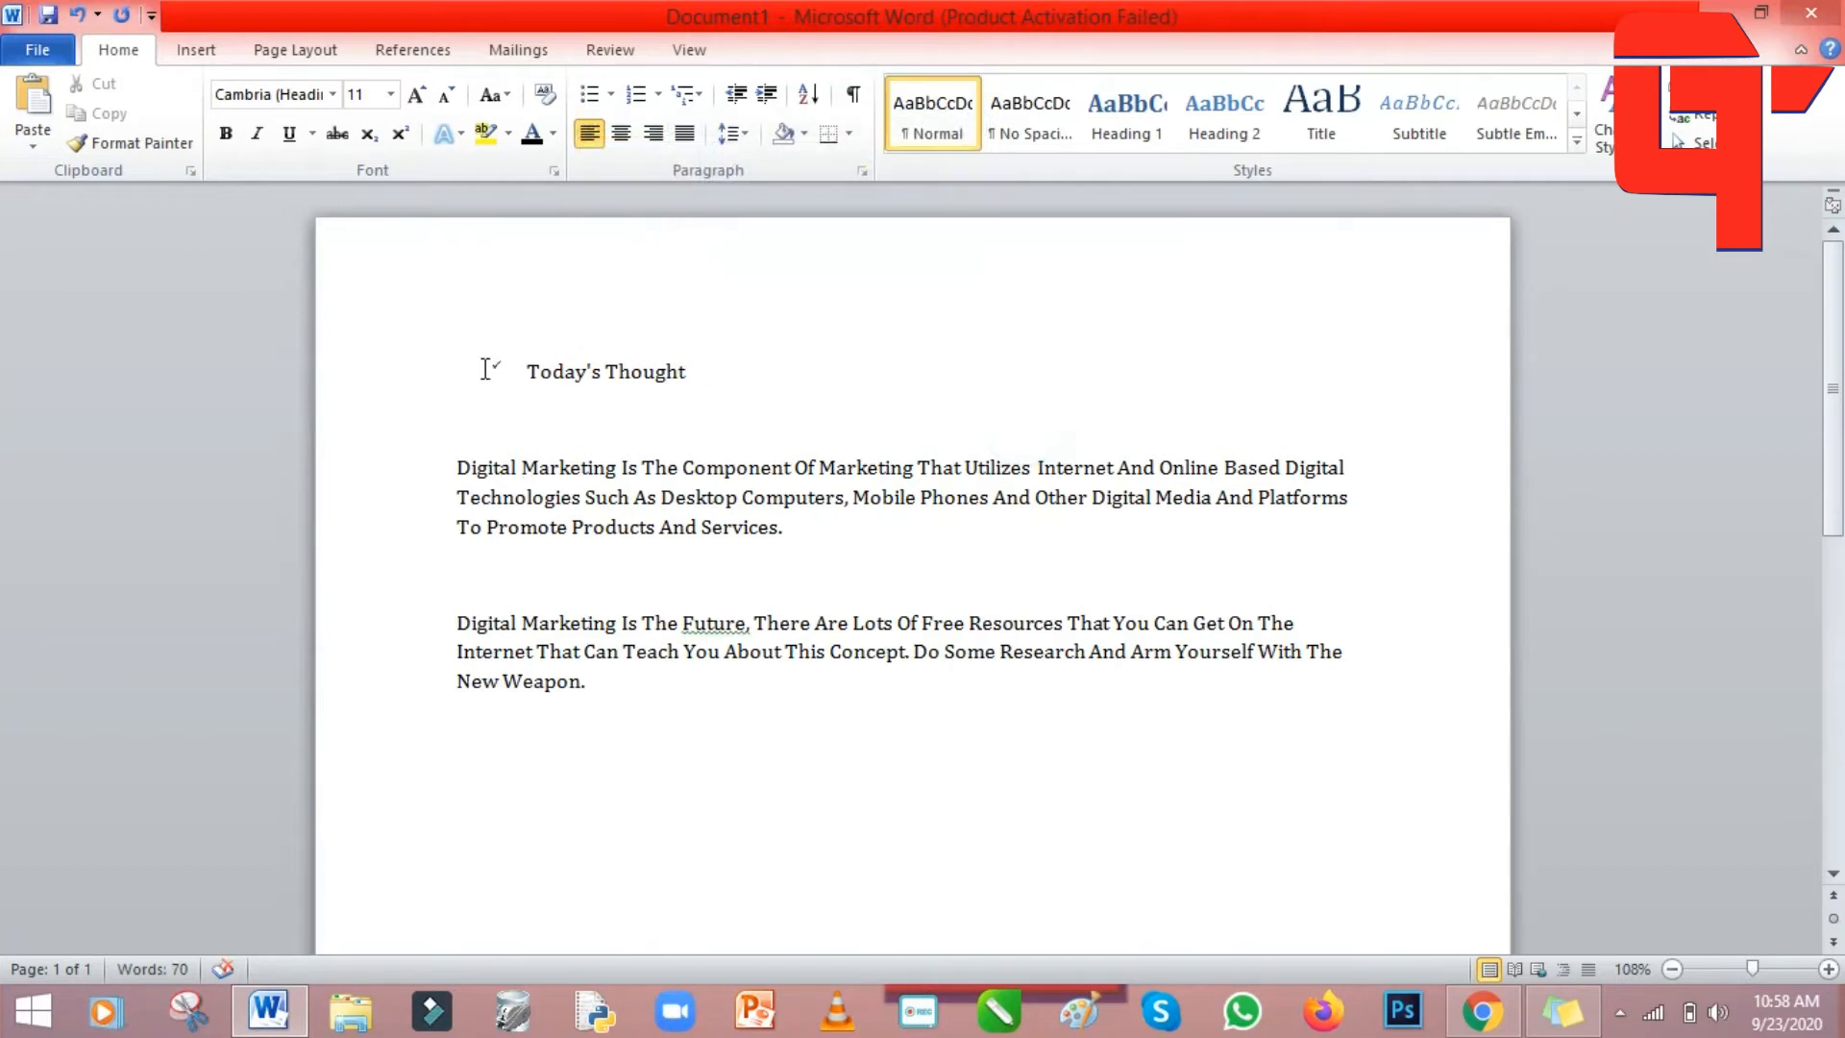
# Enlarge the title to size 18, then select the start of the first paragraph.
pyautogui.moveTo(634, 379); pyautogui.dragTo(498, 385)
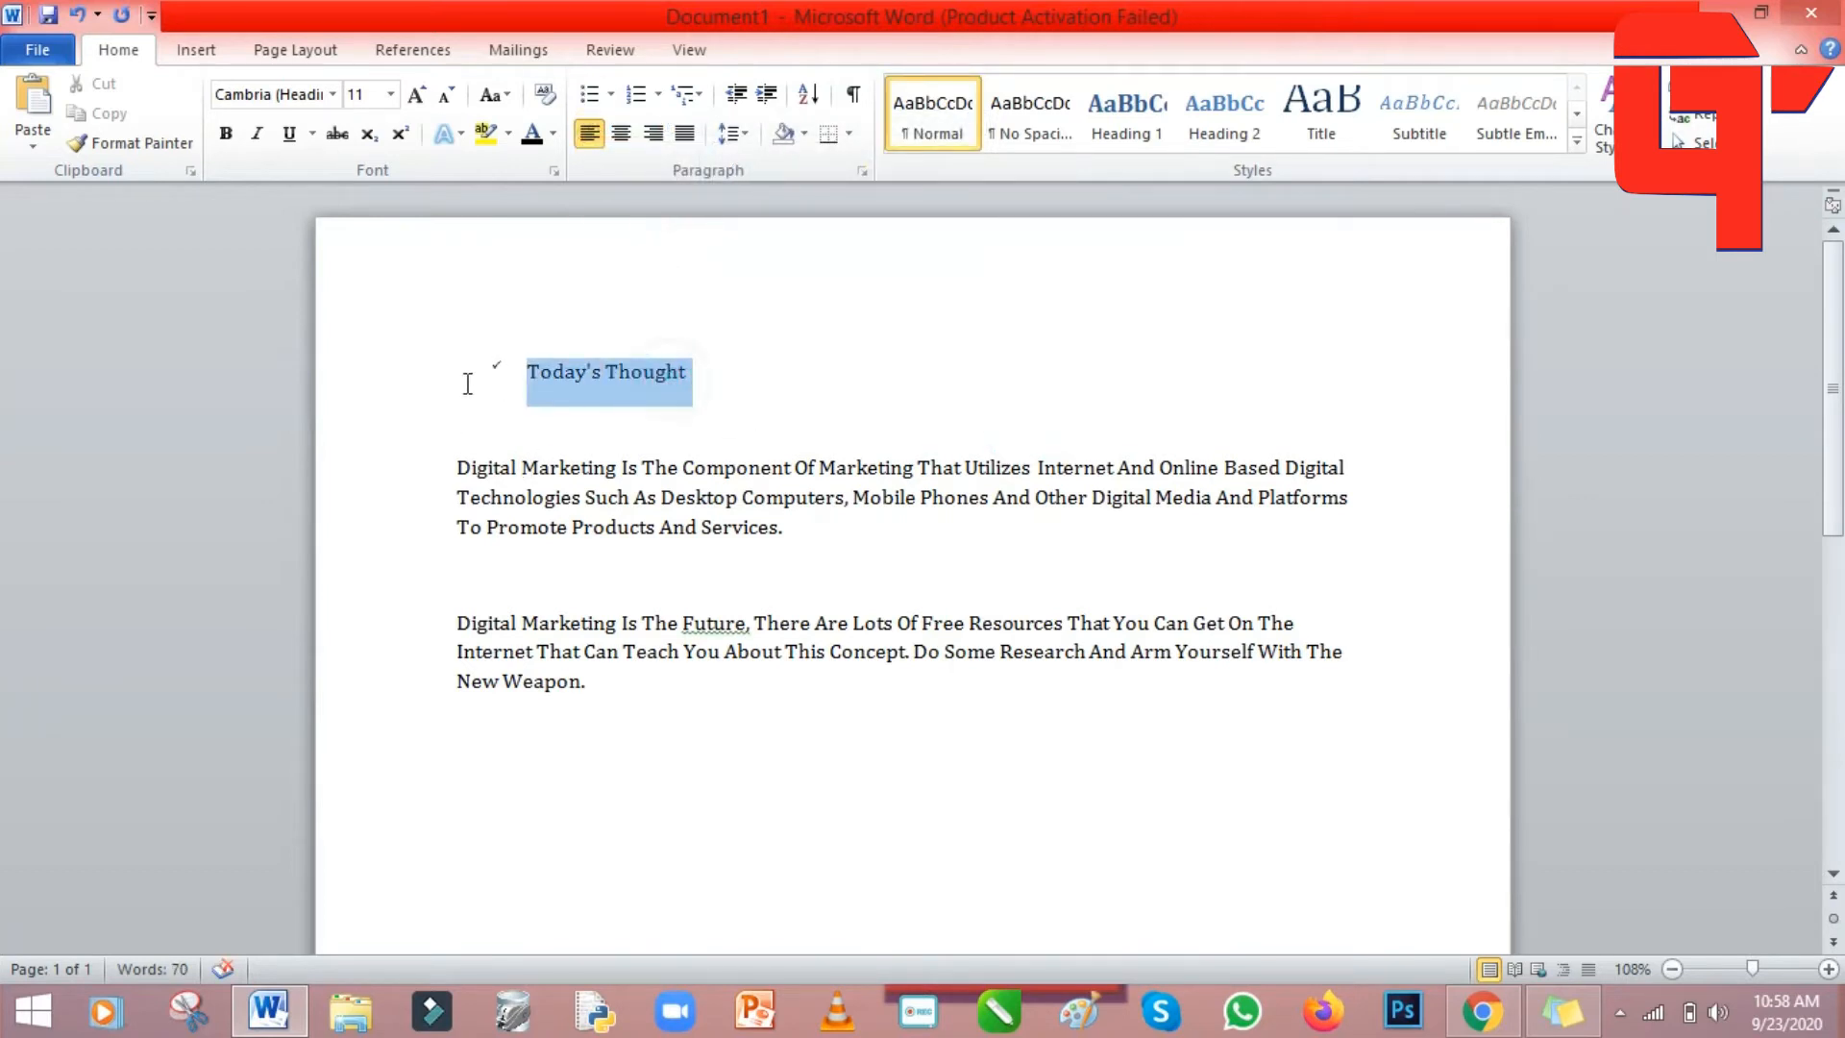
pyautogui.click(390, 94)
pyautogui.click(359, 285)
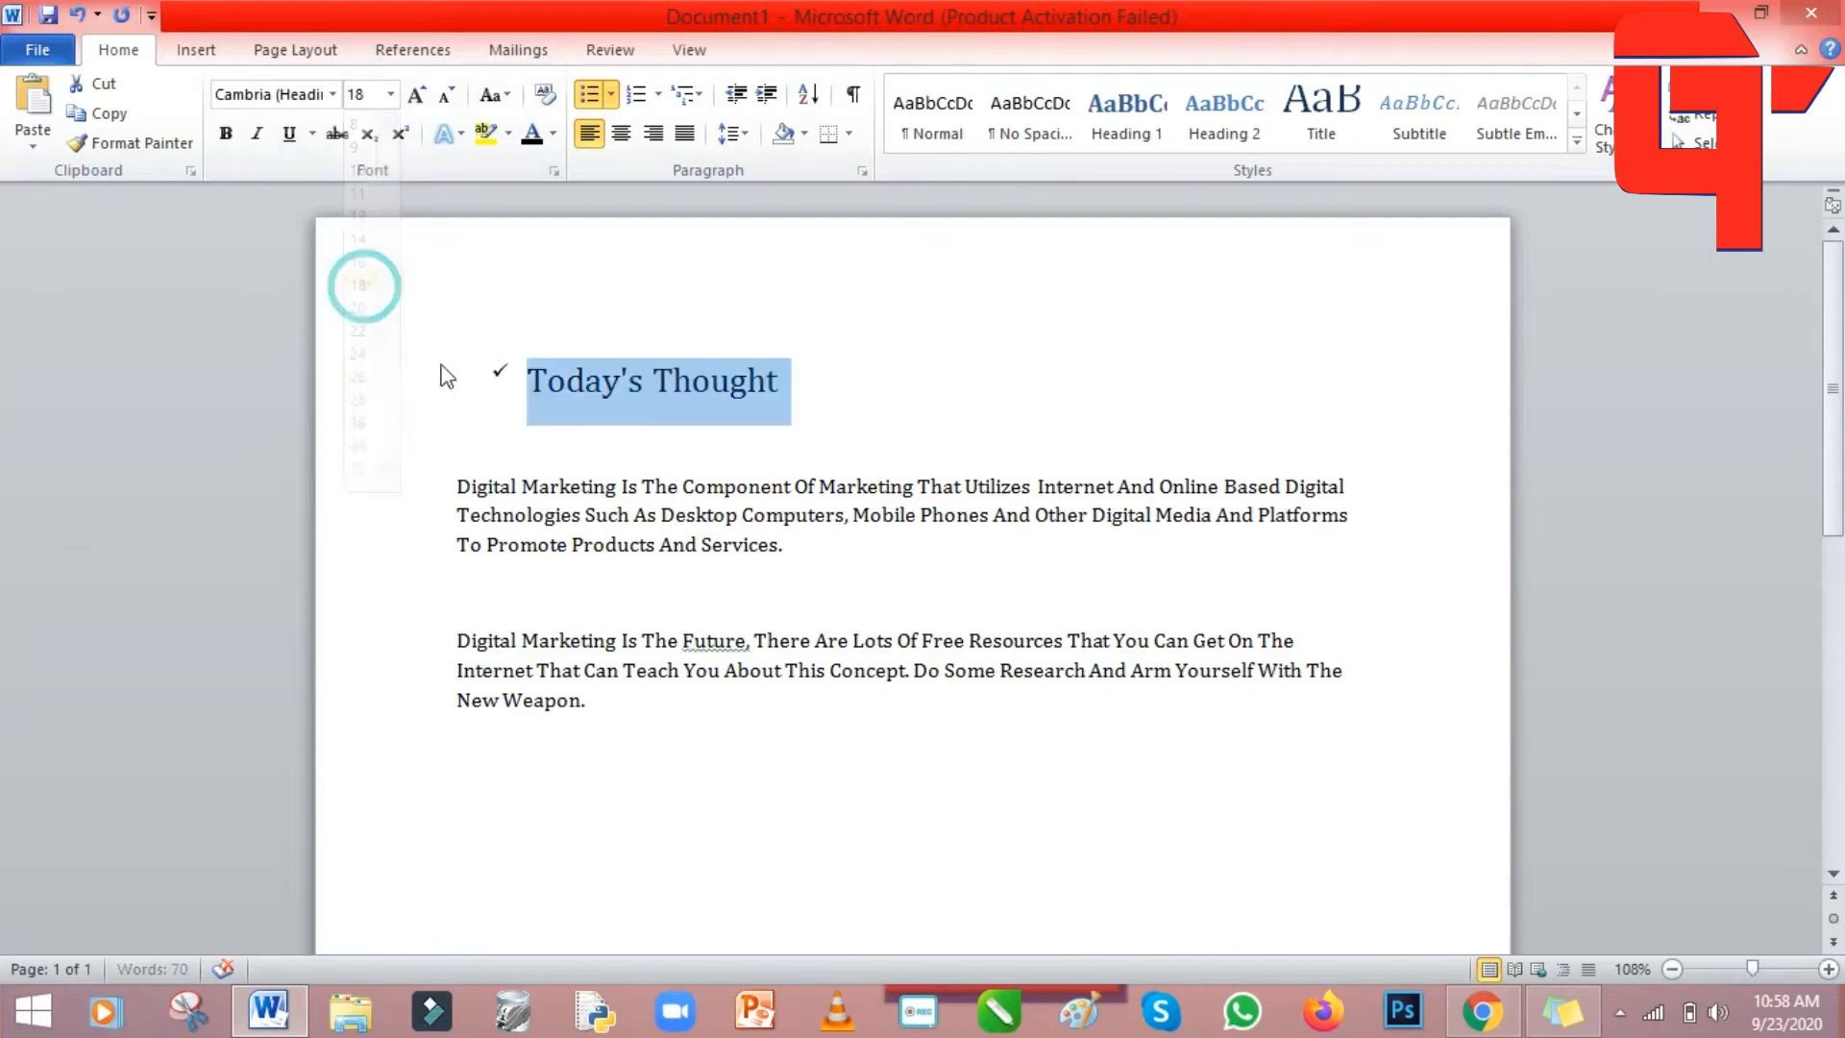
pyautogui.click(499, 384)
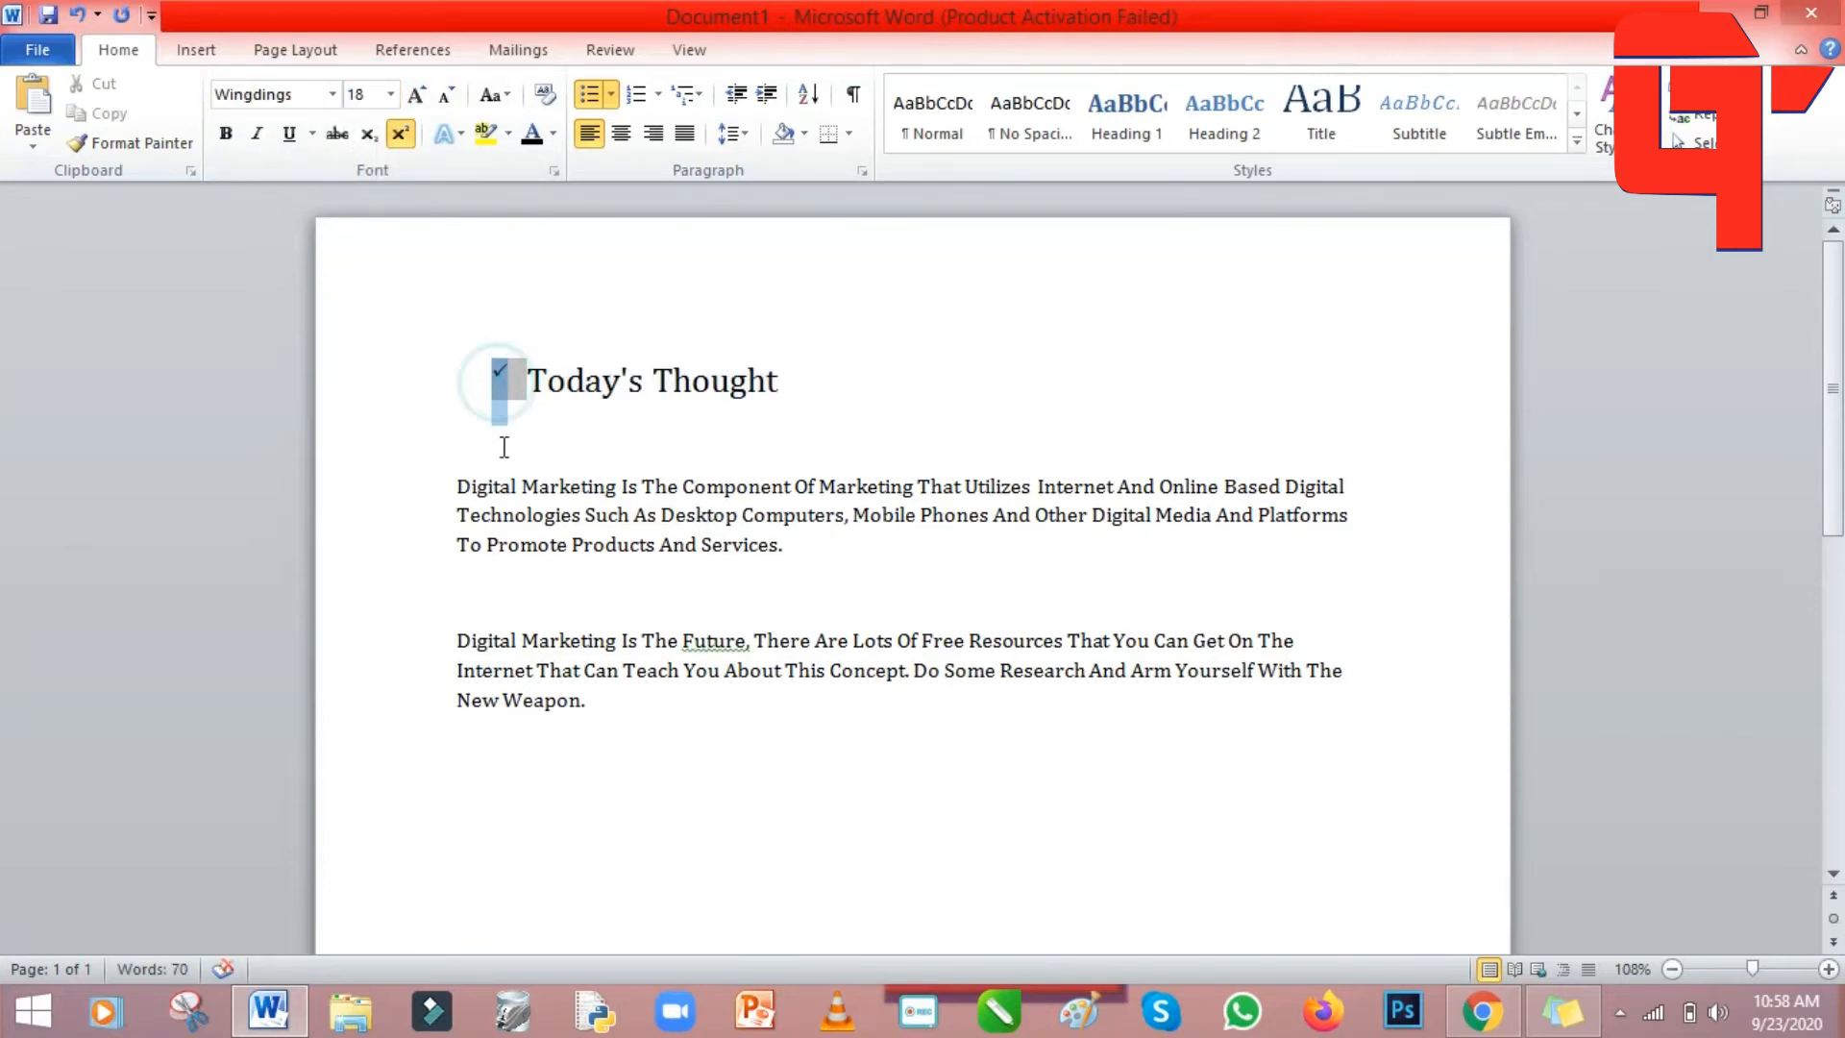
pyautogui.click(457, 485)
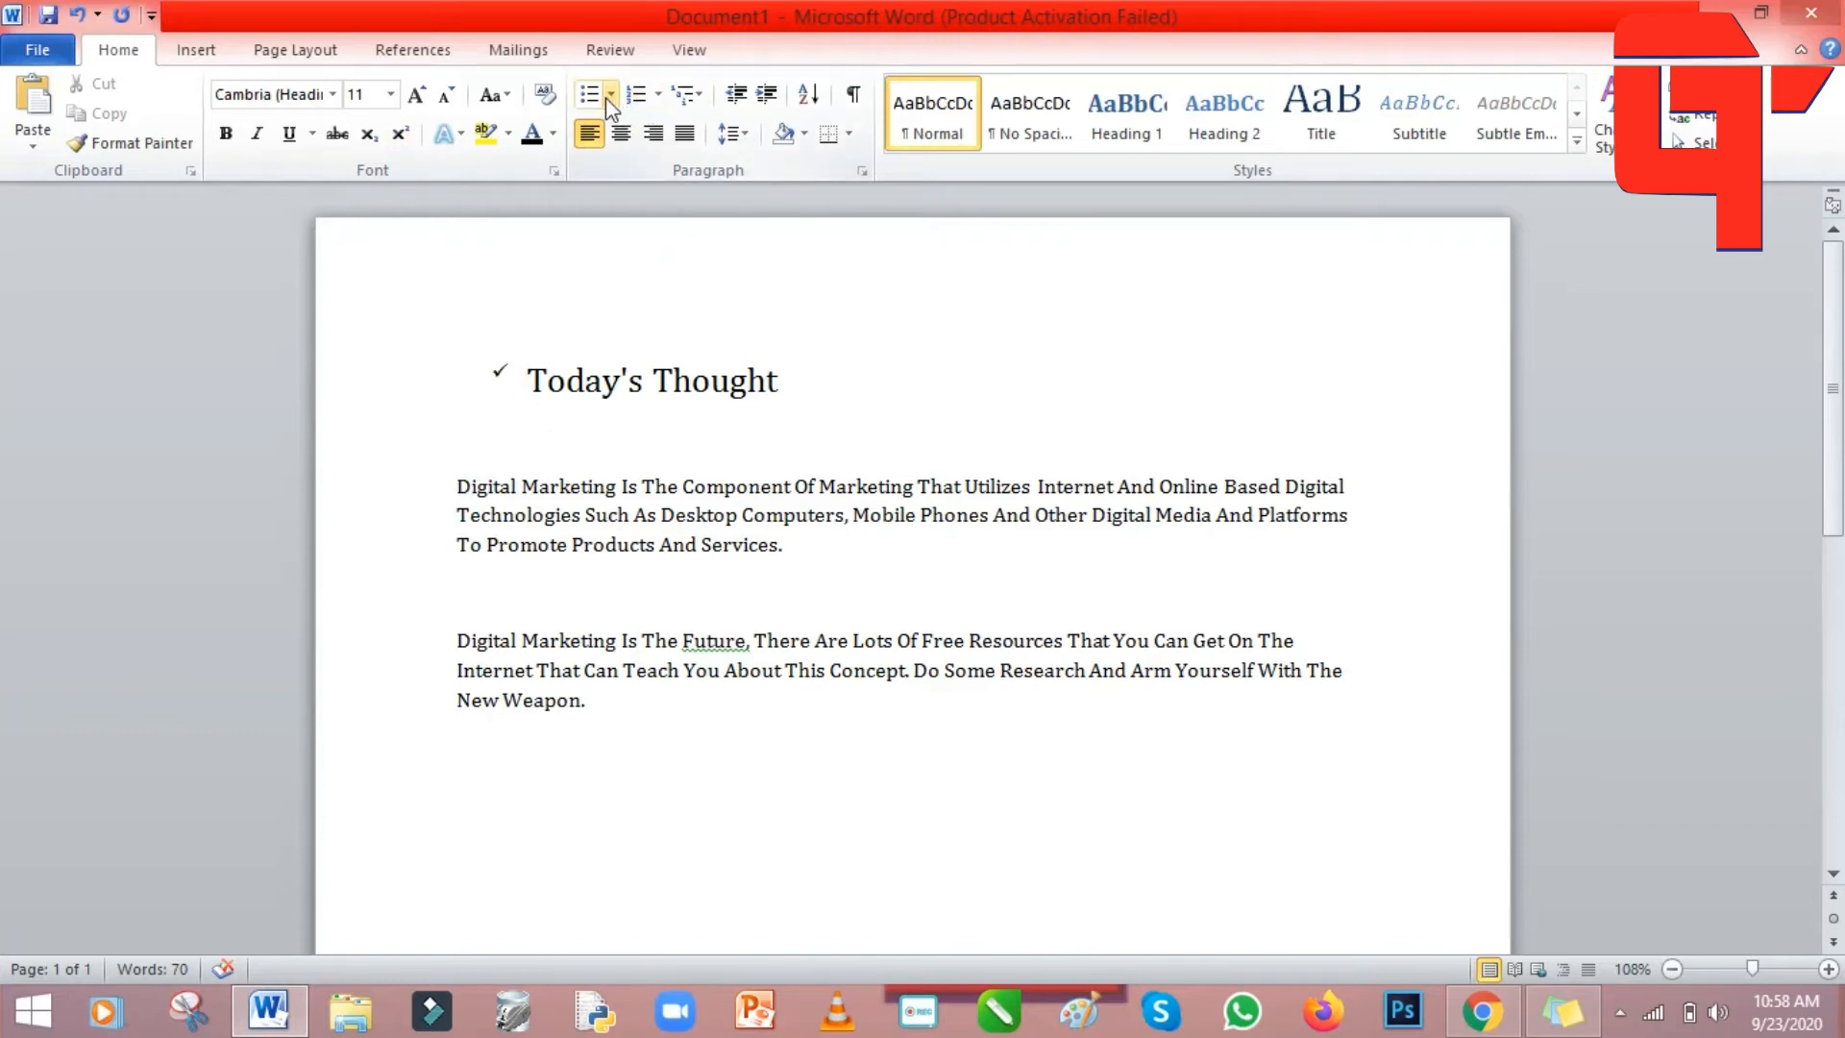
pyautogui.moveTo(453, 482); pyautogui.dragTo(786, 567)
# Enlarge the first Digital Marketing paragraph to 16 pt.
pyautogui.click(390, 93)
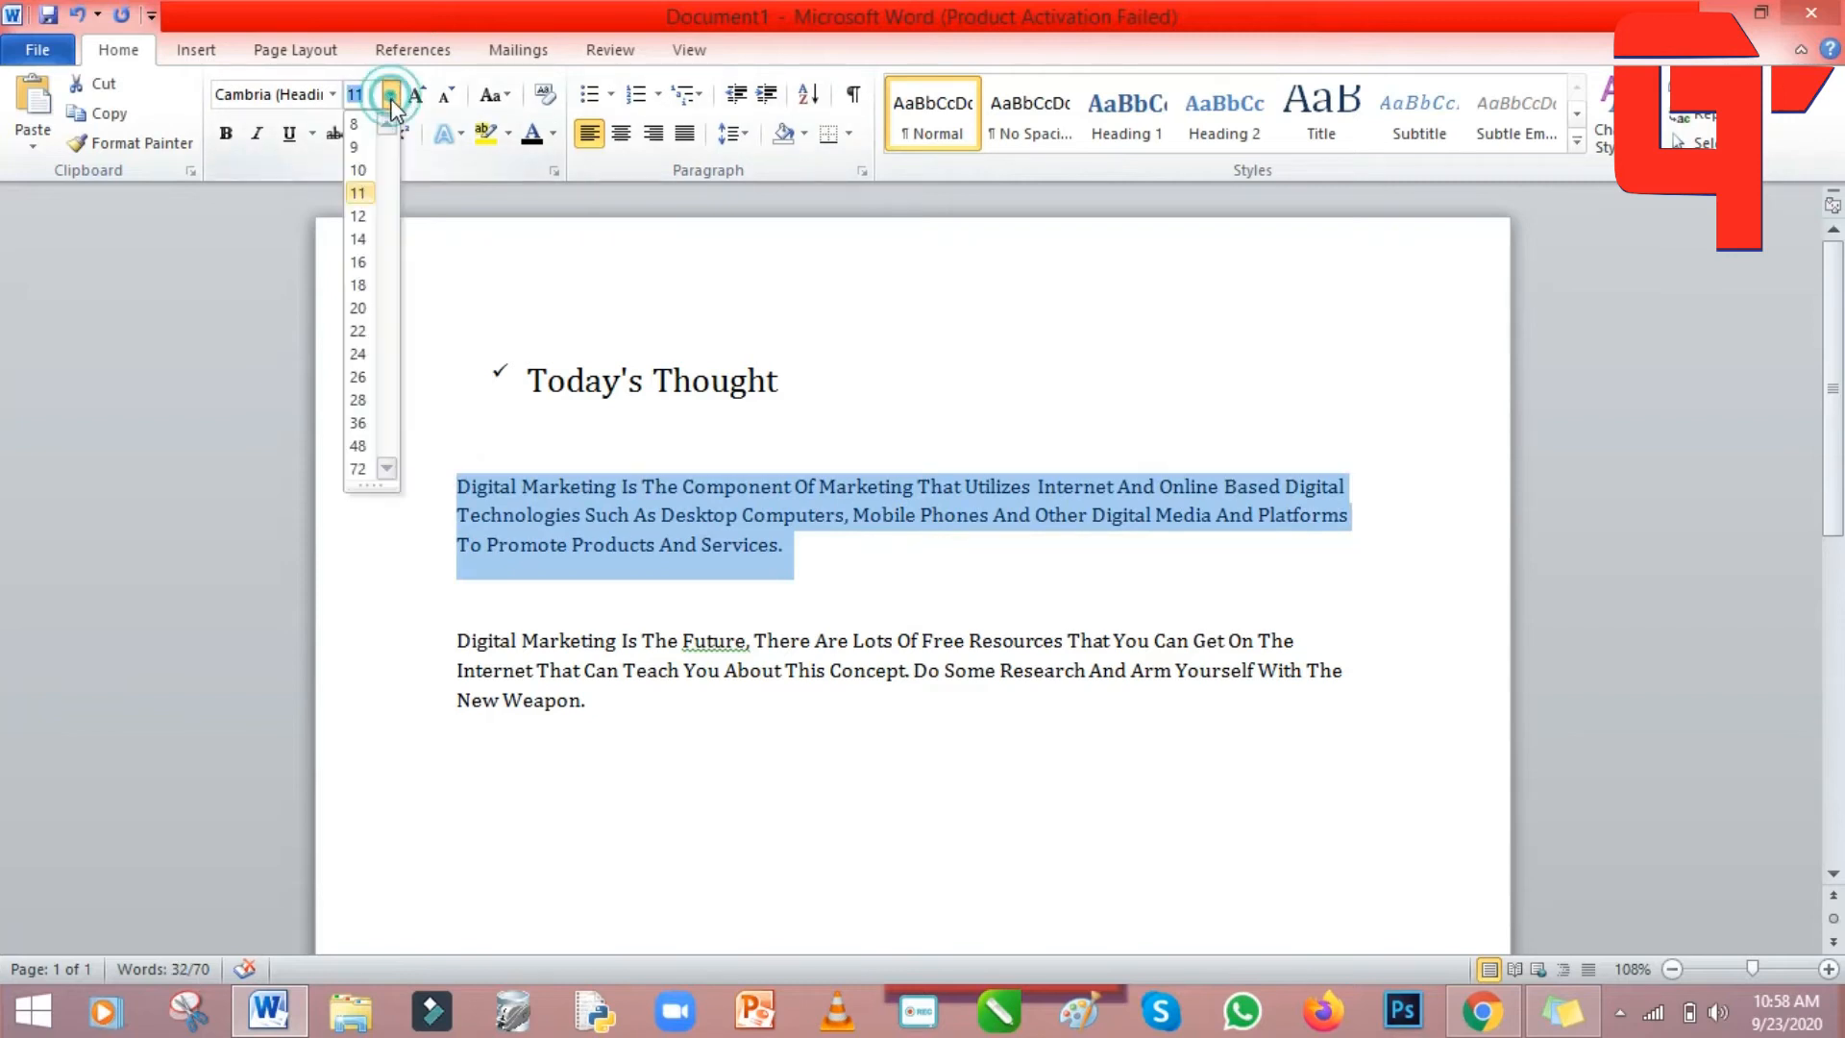
pyautogui.click(358, 261)
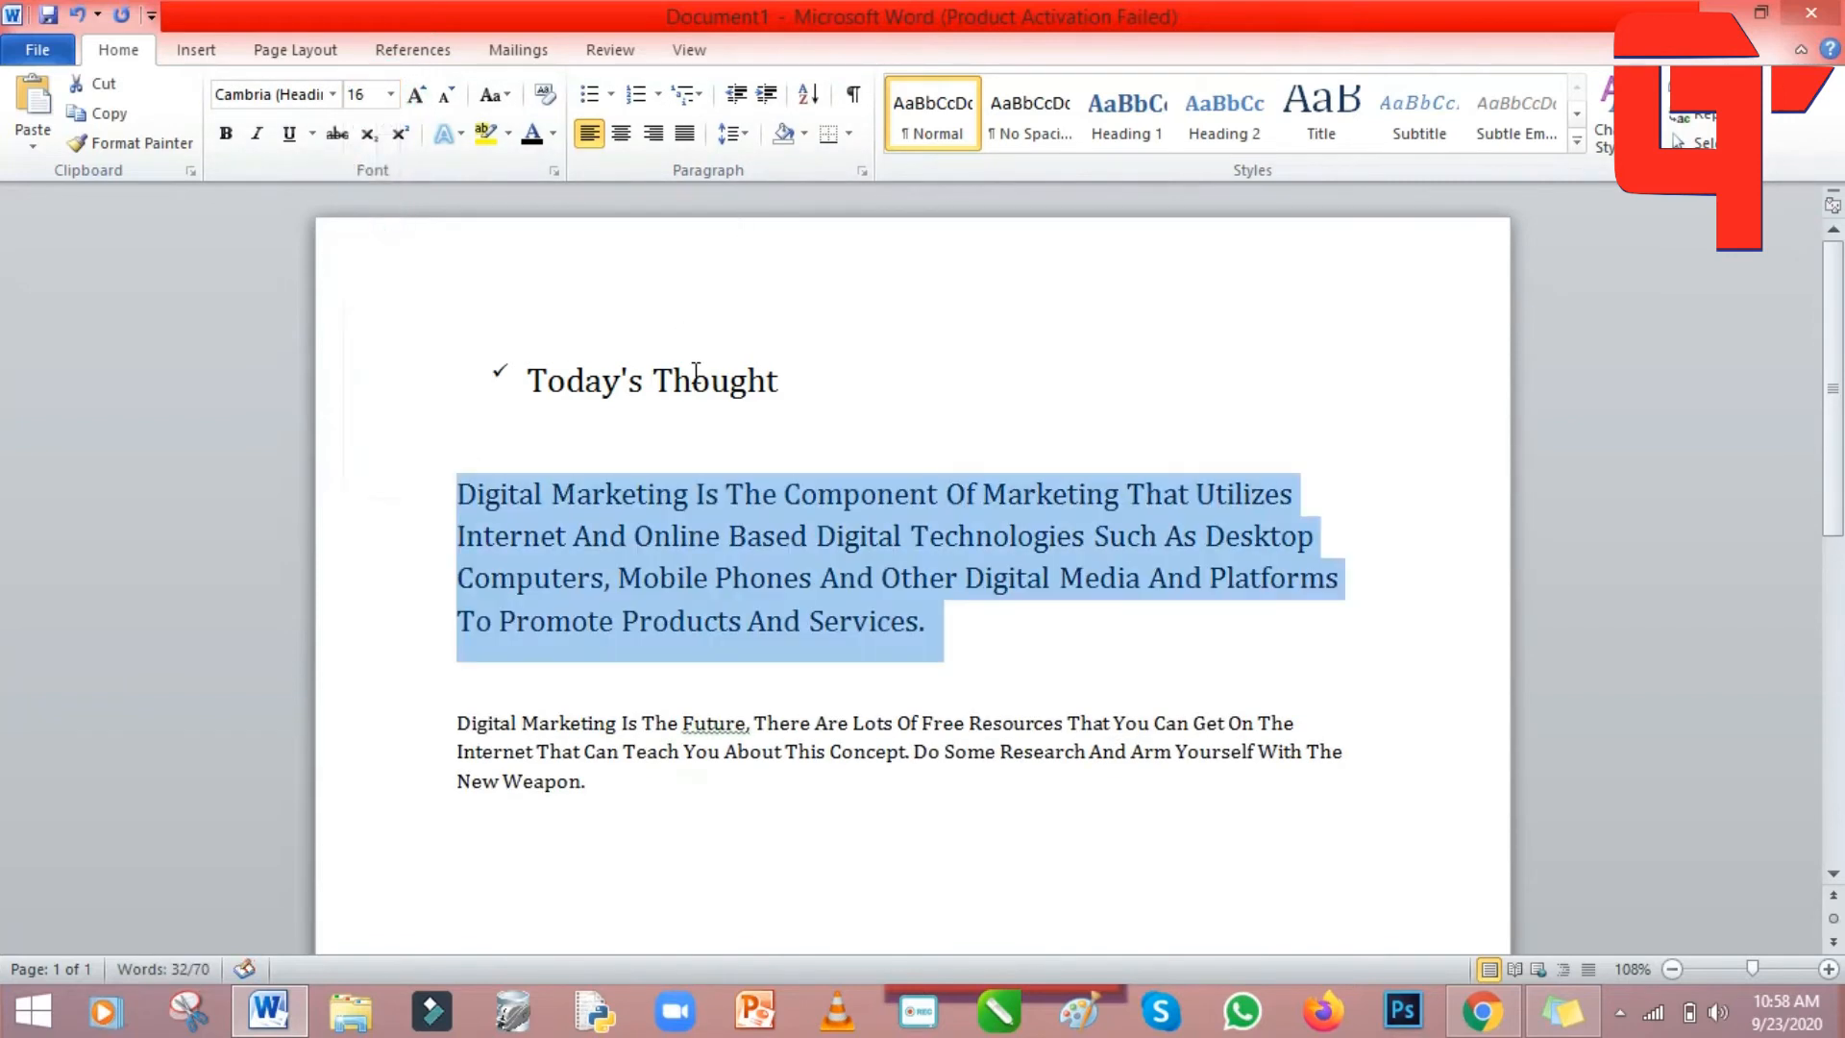
pyautogui.click(713, 420)
# Start the first paragraph with an arrow bullet.
pyautogui.click(456, 490)
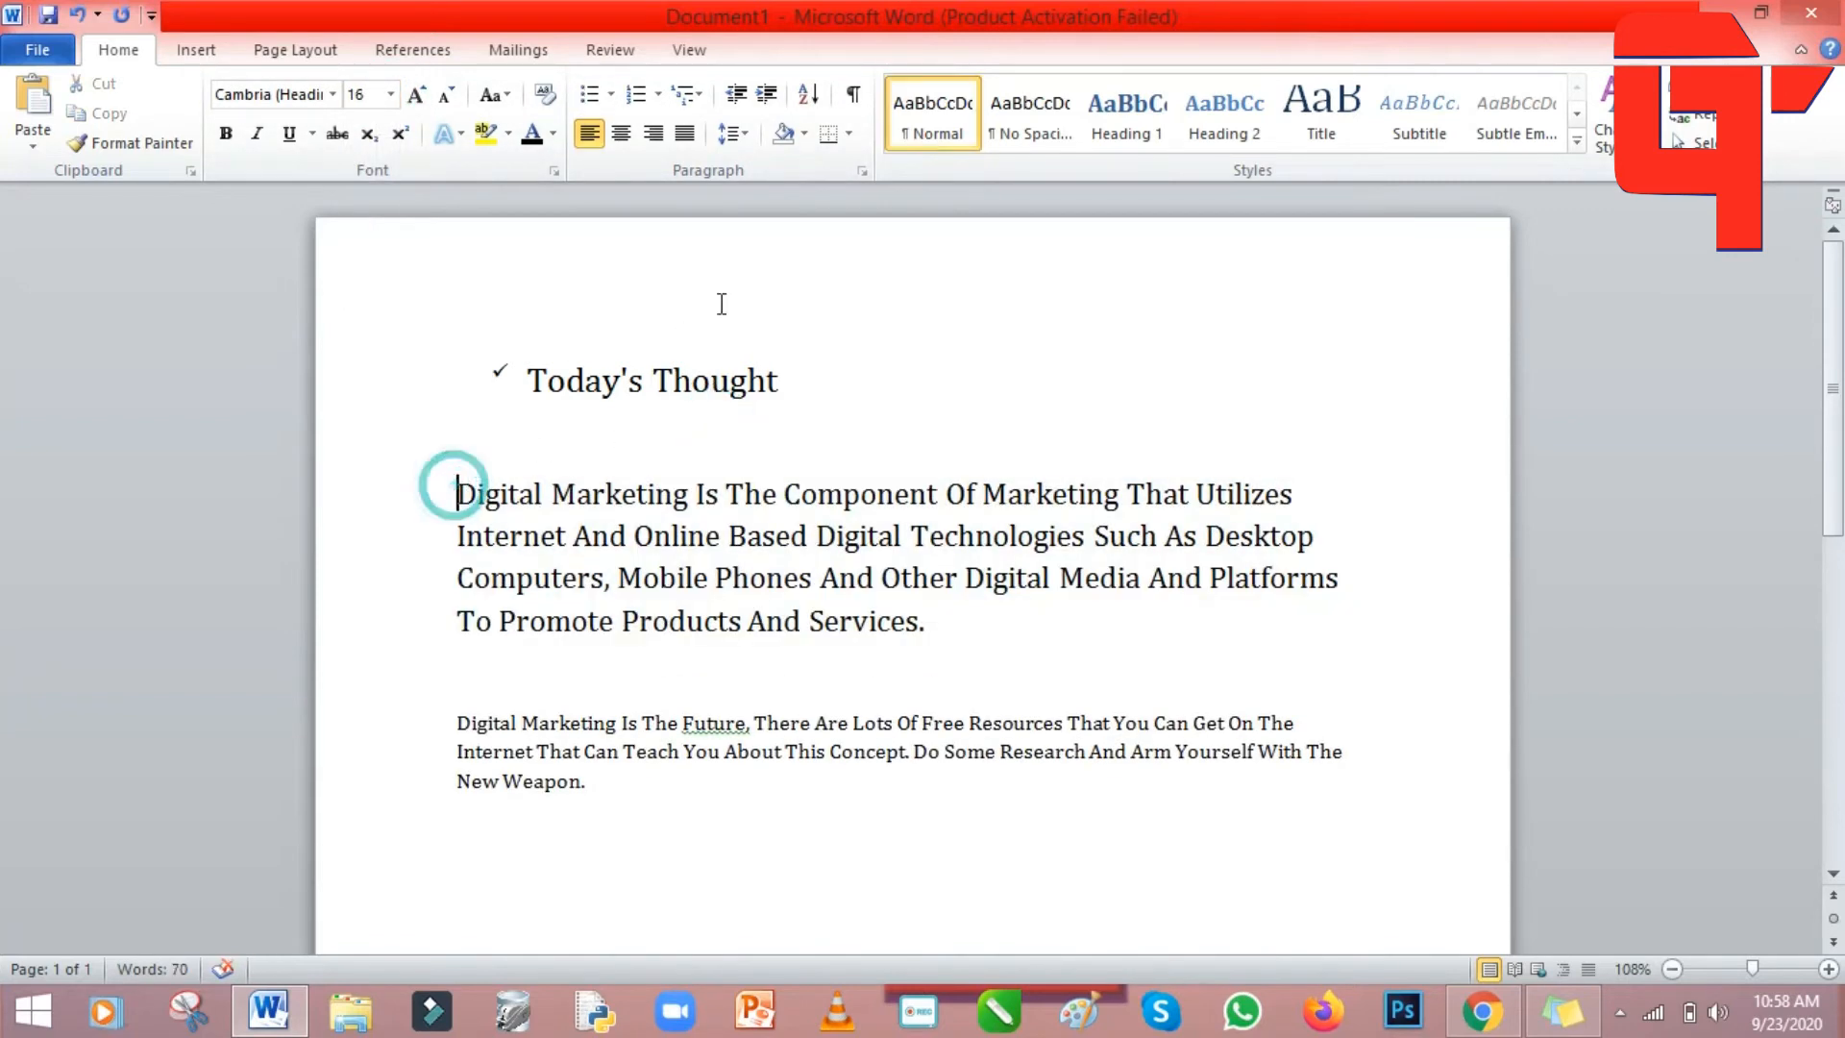
pyautogui.click(615, 94)
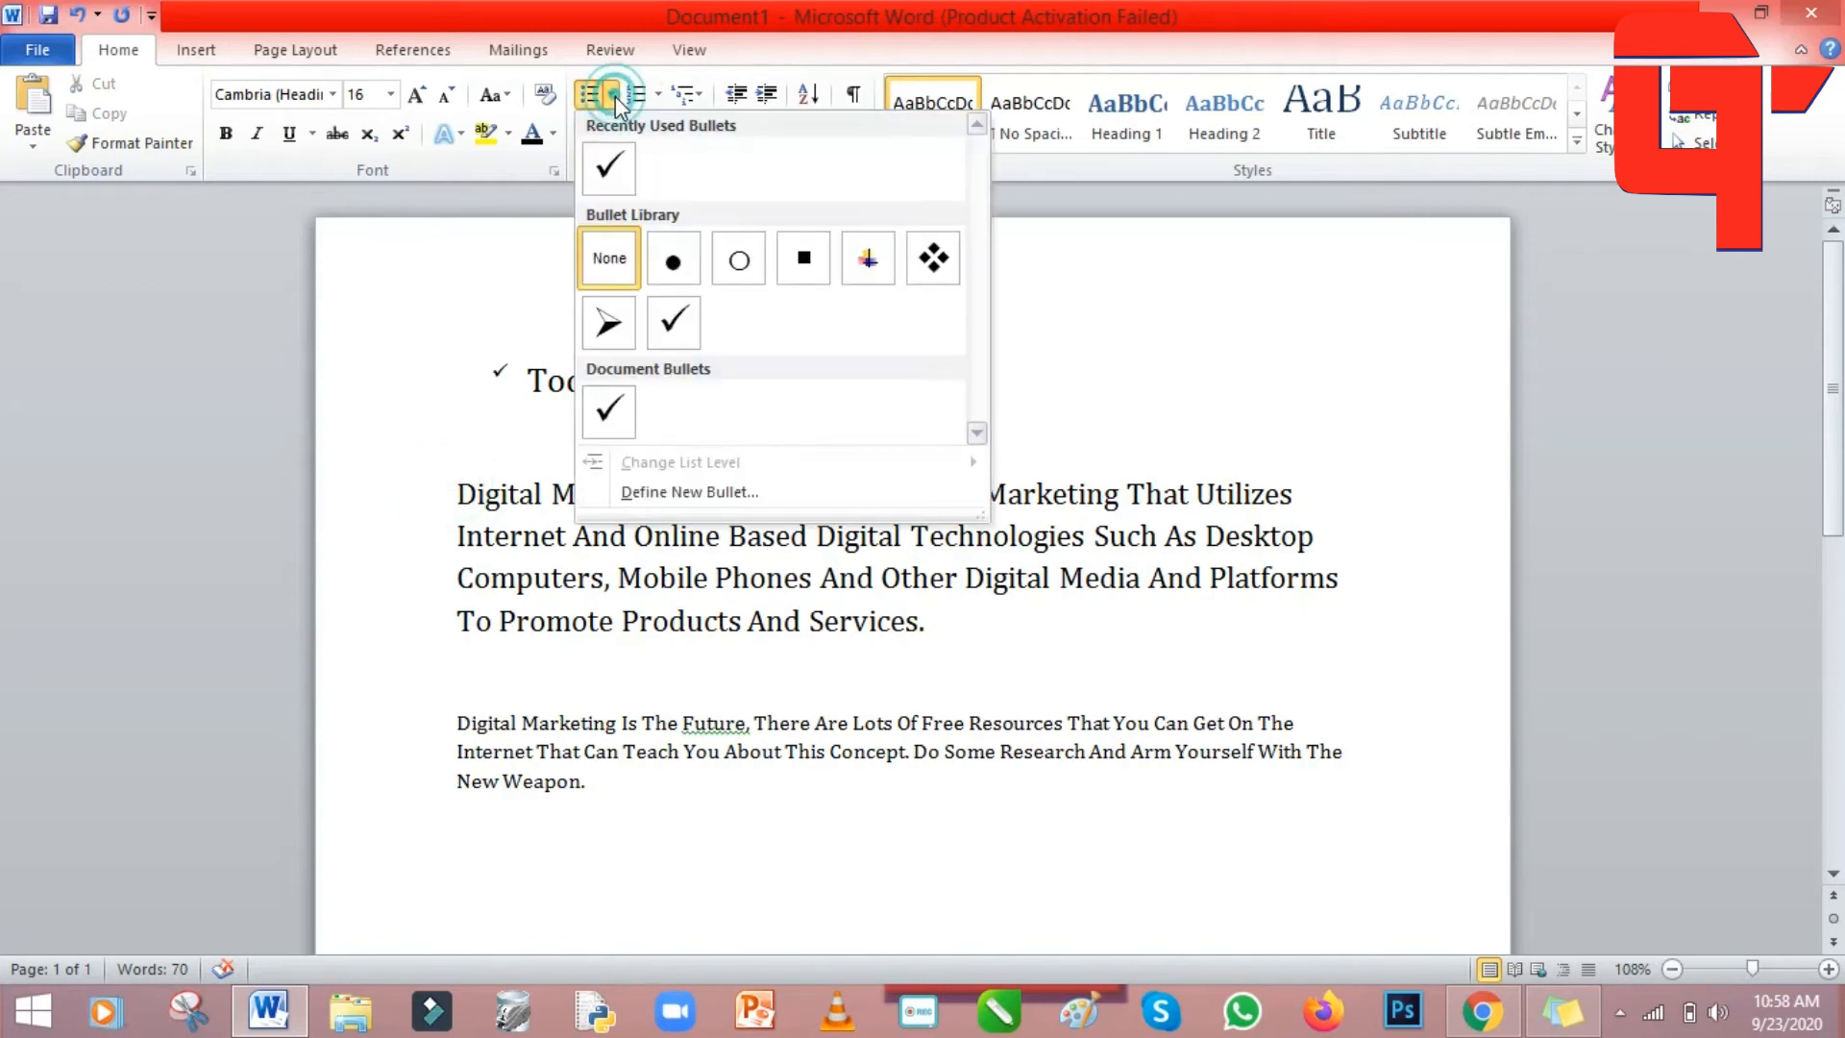
pyautogui.click(622, 329)
pyautogui.click(1010, 409)
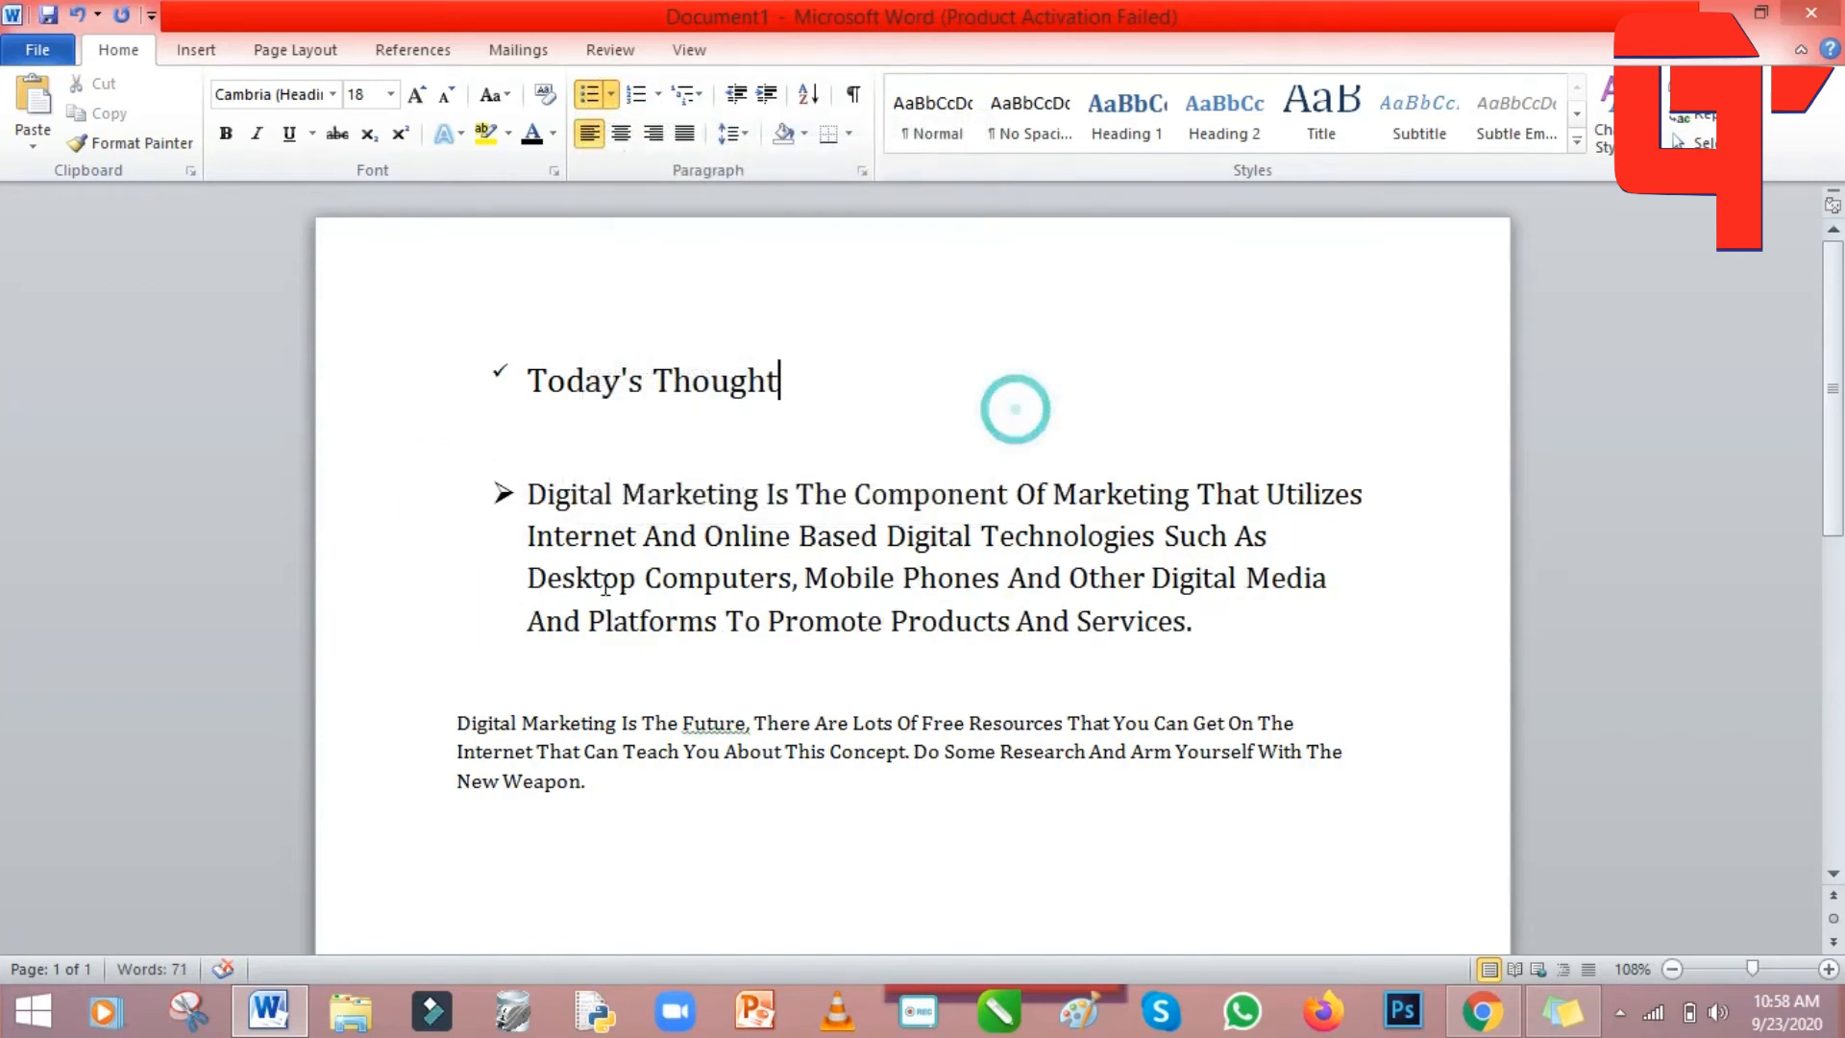
# Try a) b) c) numbering on the first paragraph, then remove it.
pyautogui.click(523, 541)
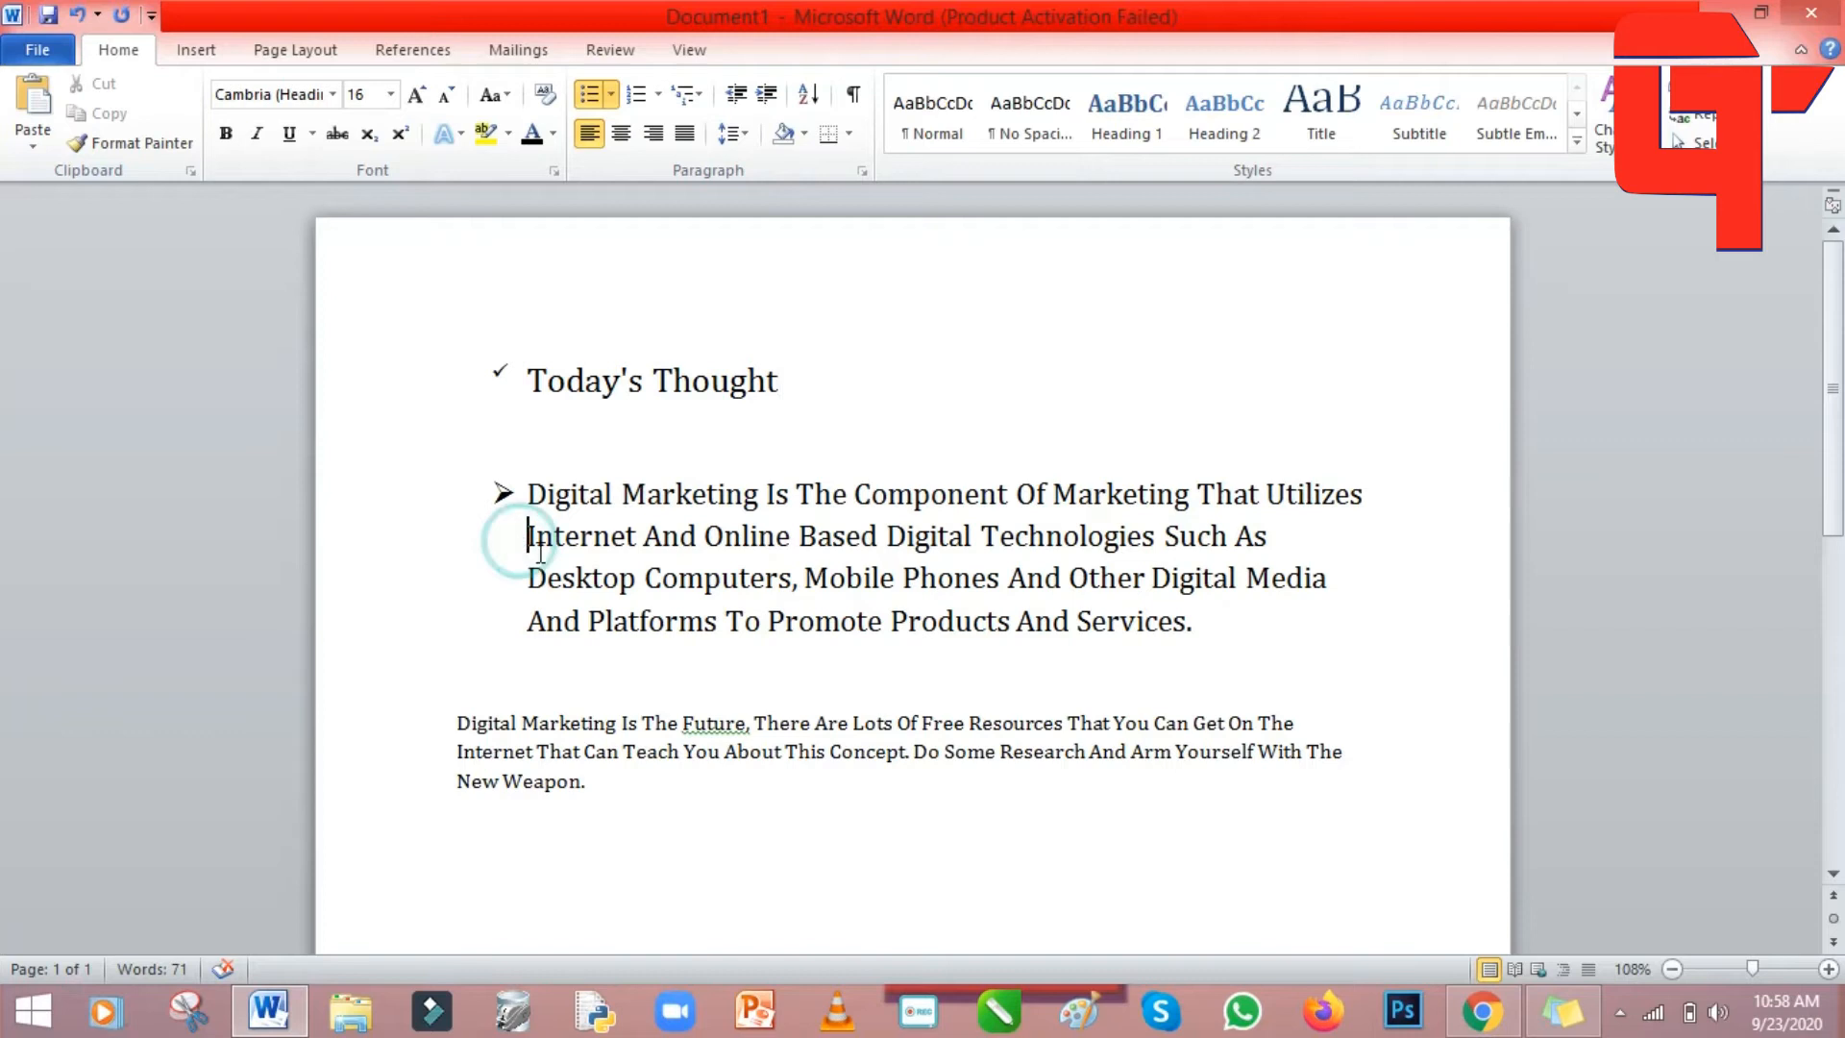
pyautogui.click(657, 97)
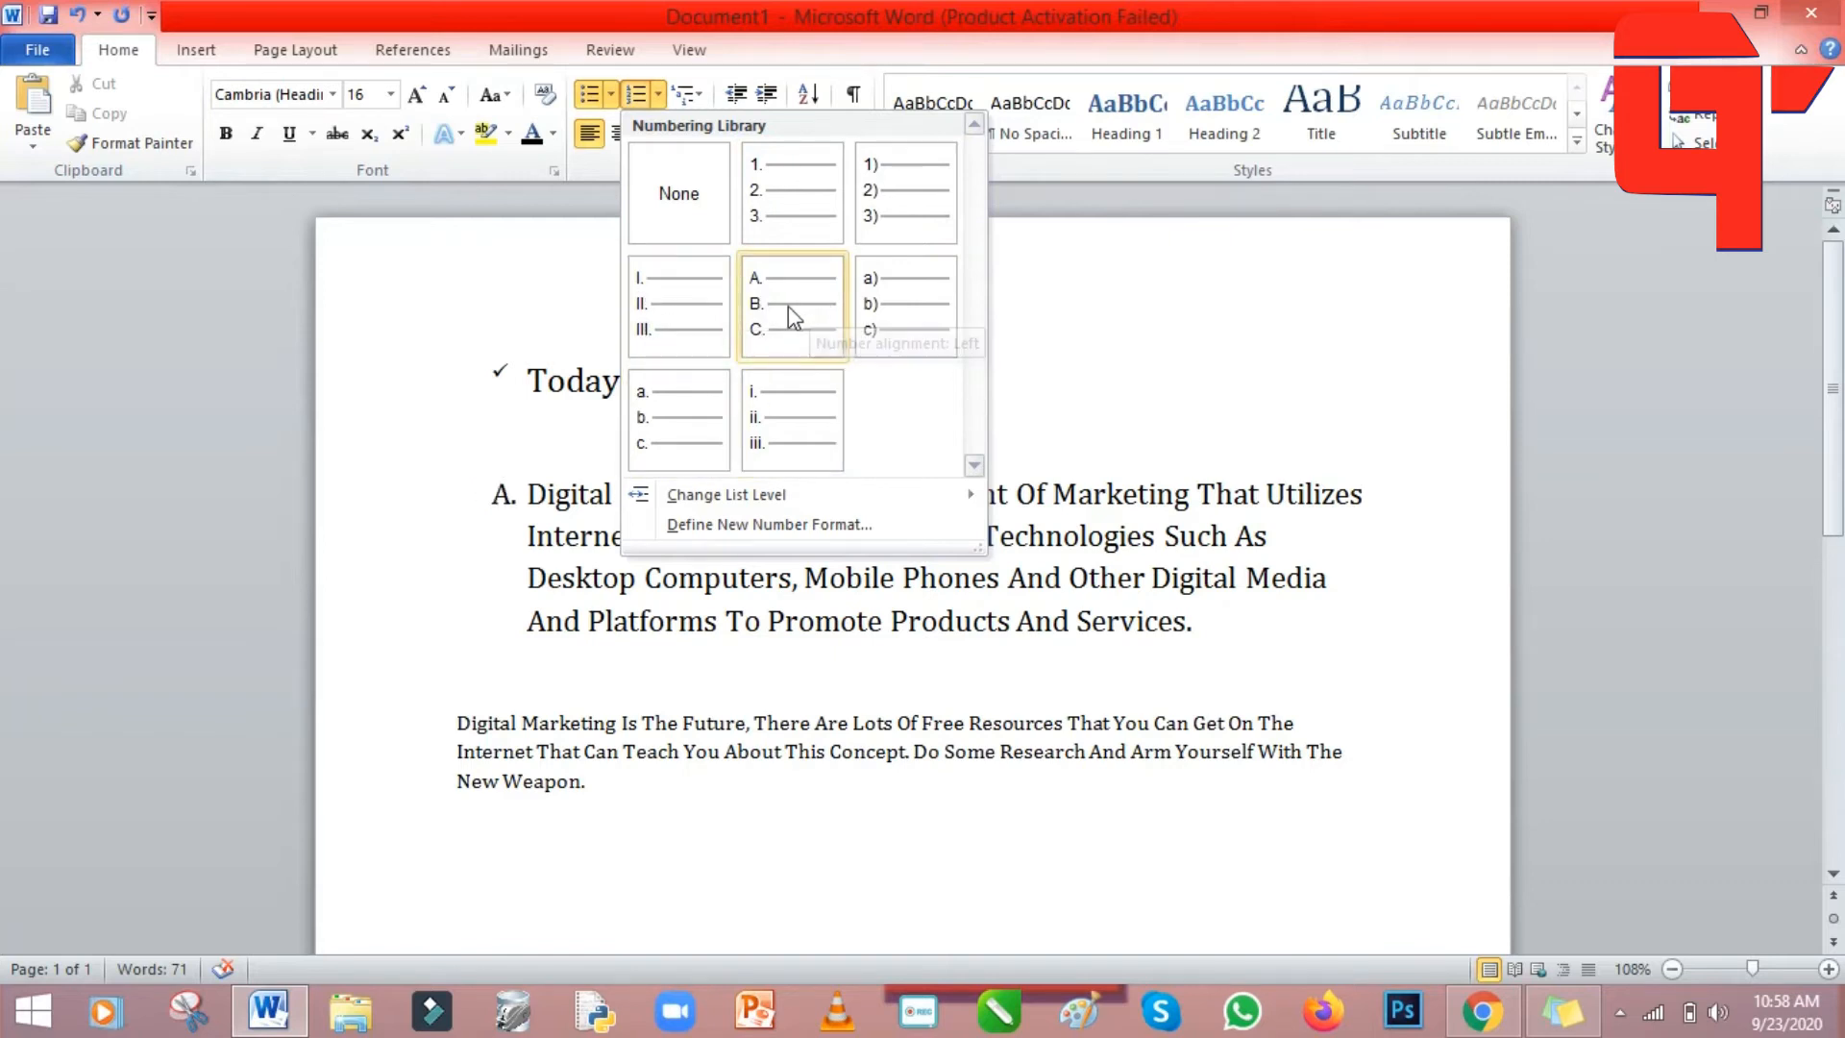
pyautogui.click(894, 315)
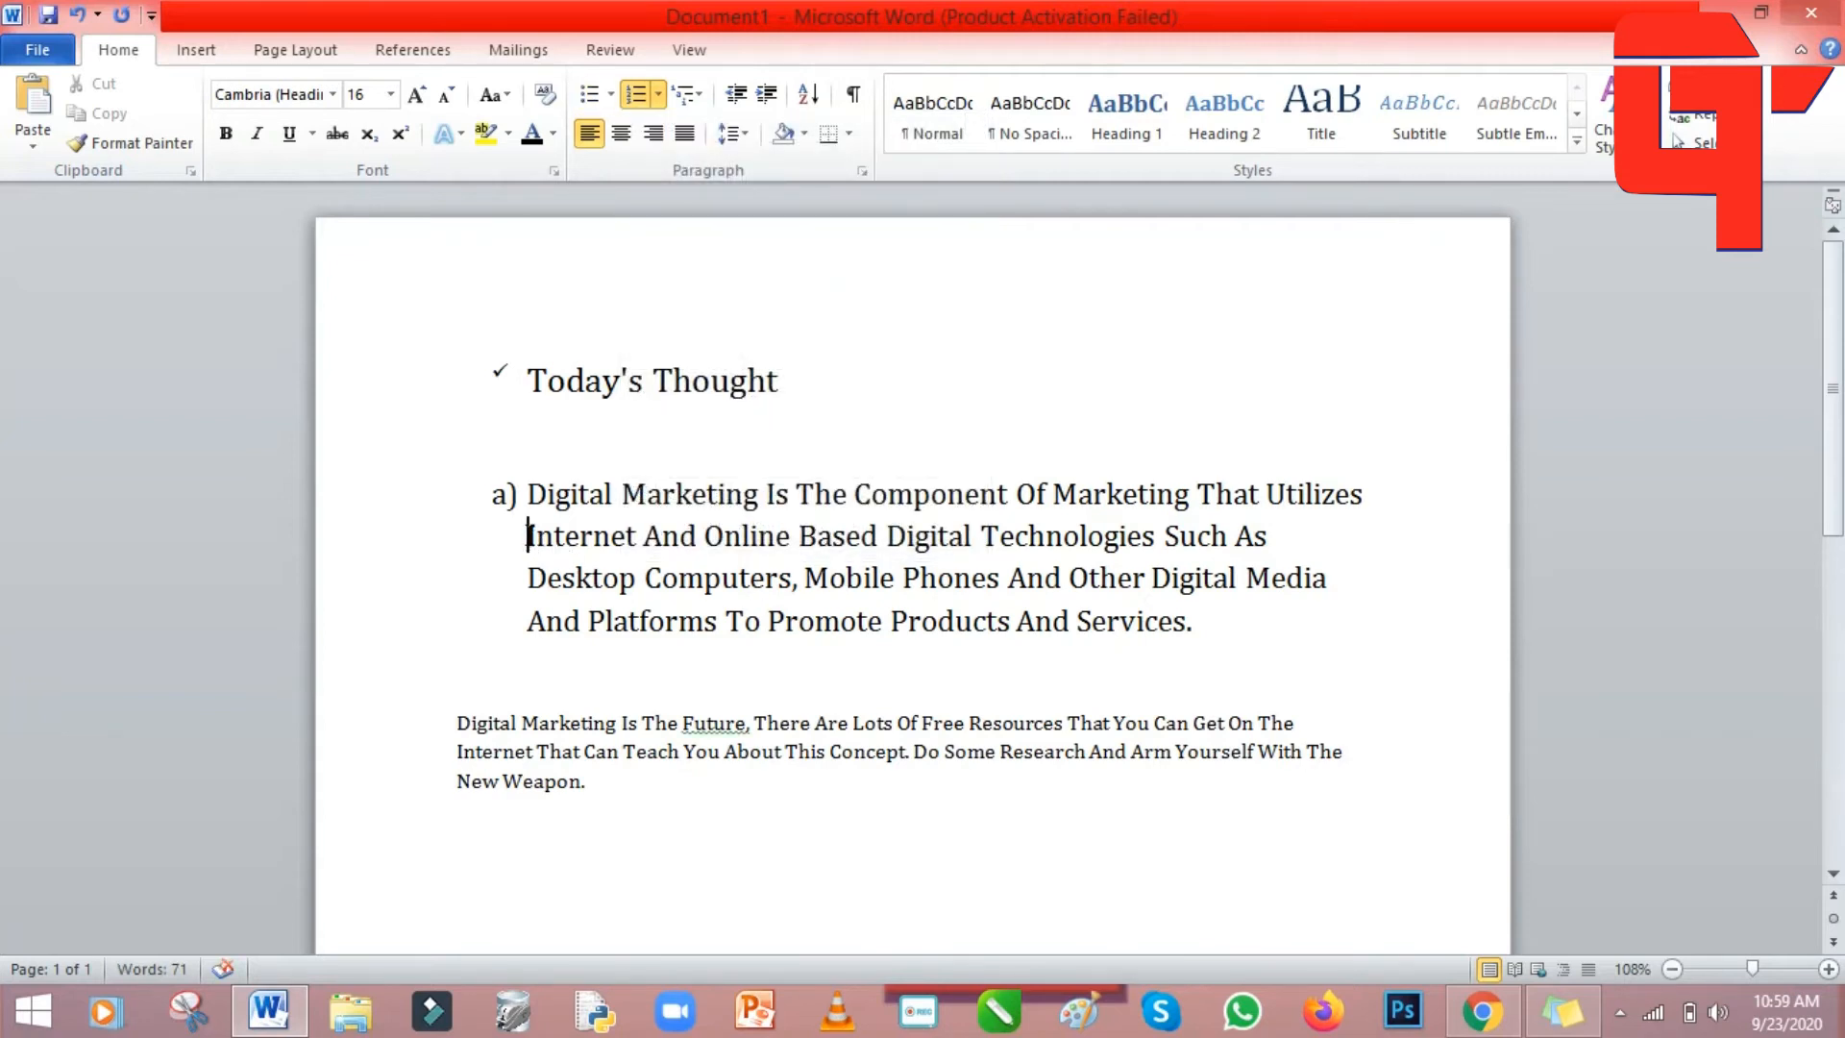
pyautogui.click(635, 94)
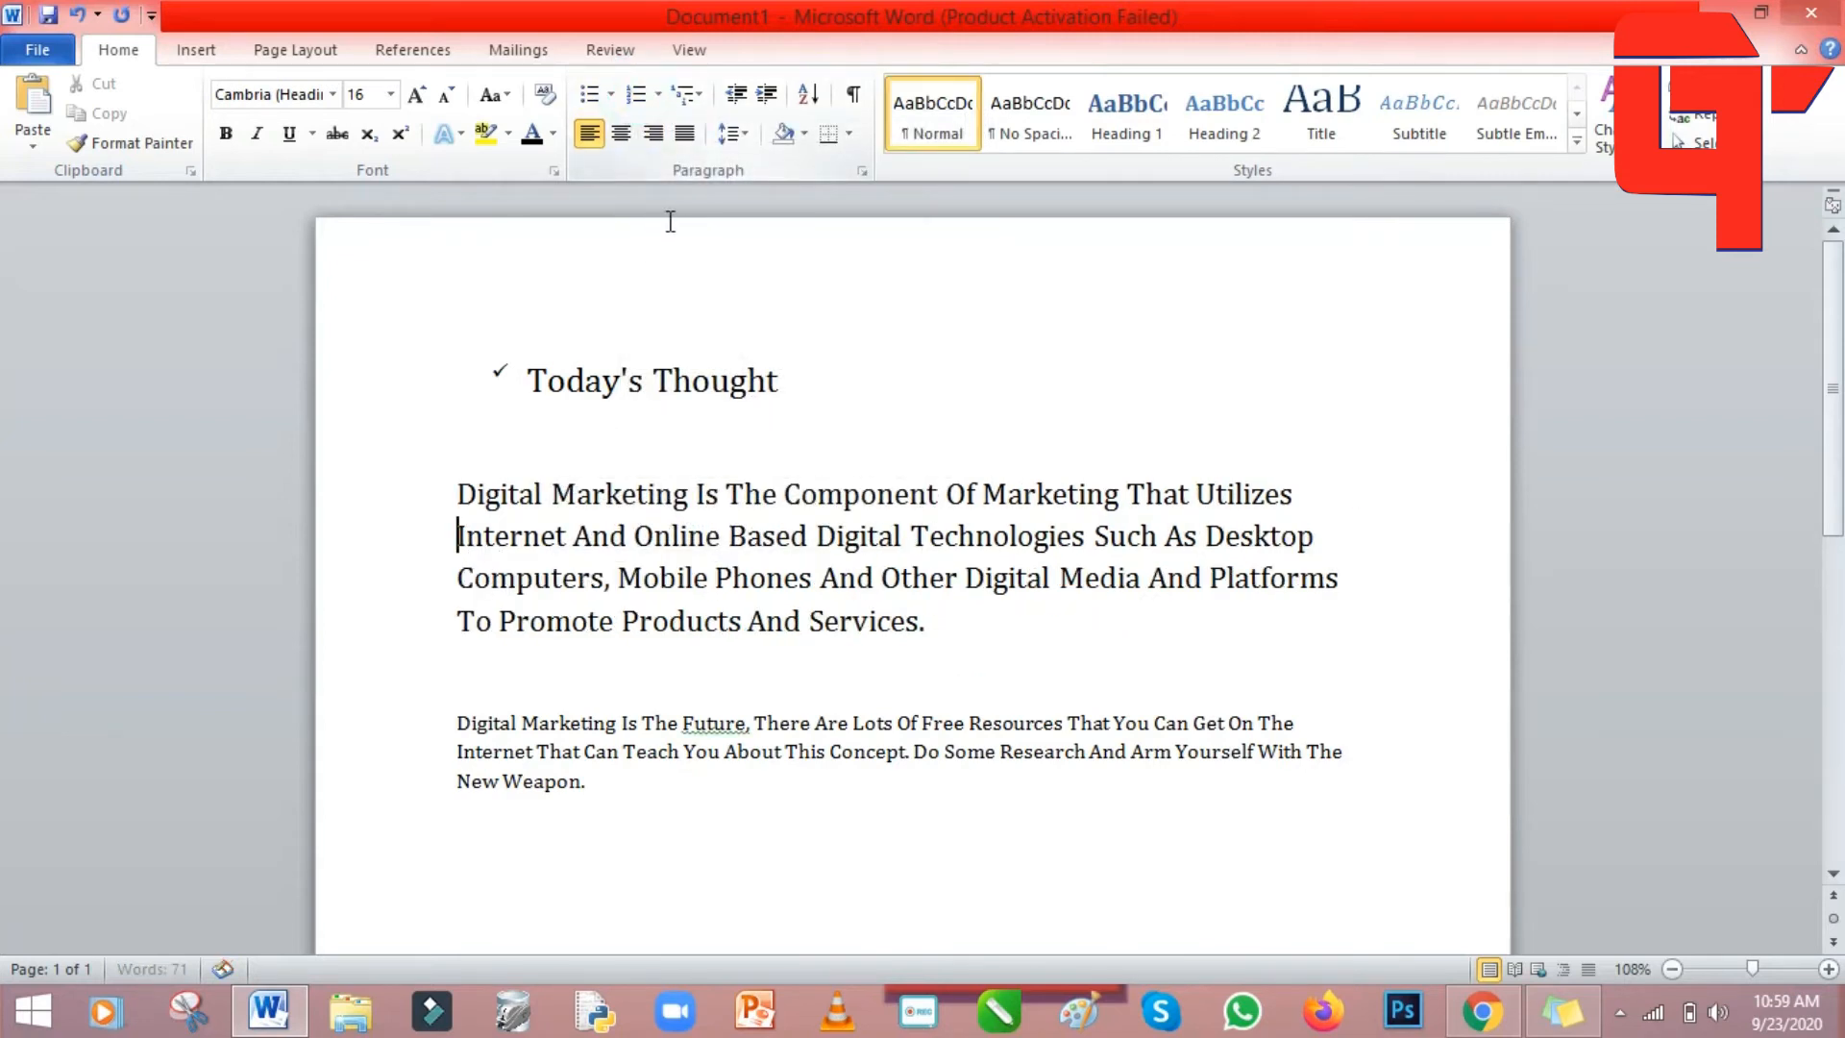
# Number the first paragraph in the 1) 2) 3) style.
pyautogui.click(458, 495)
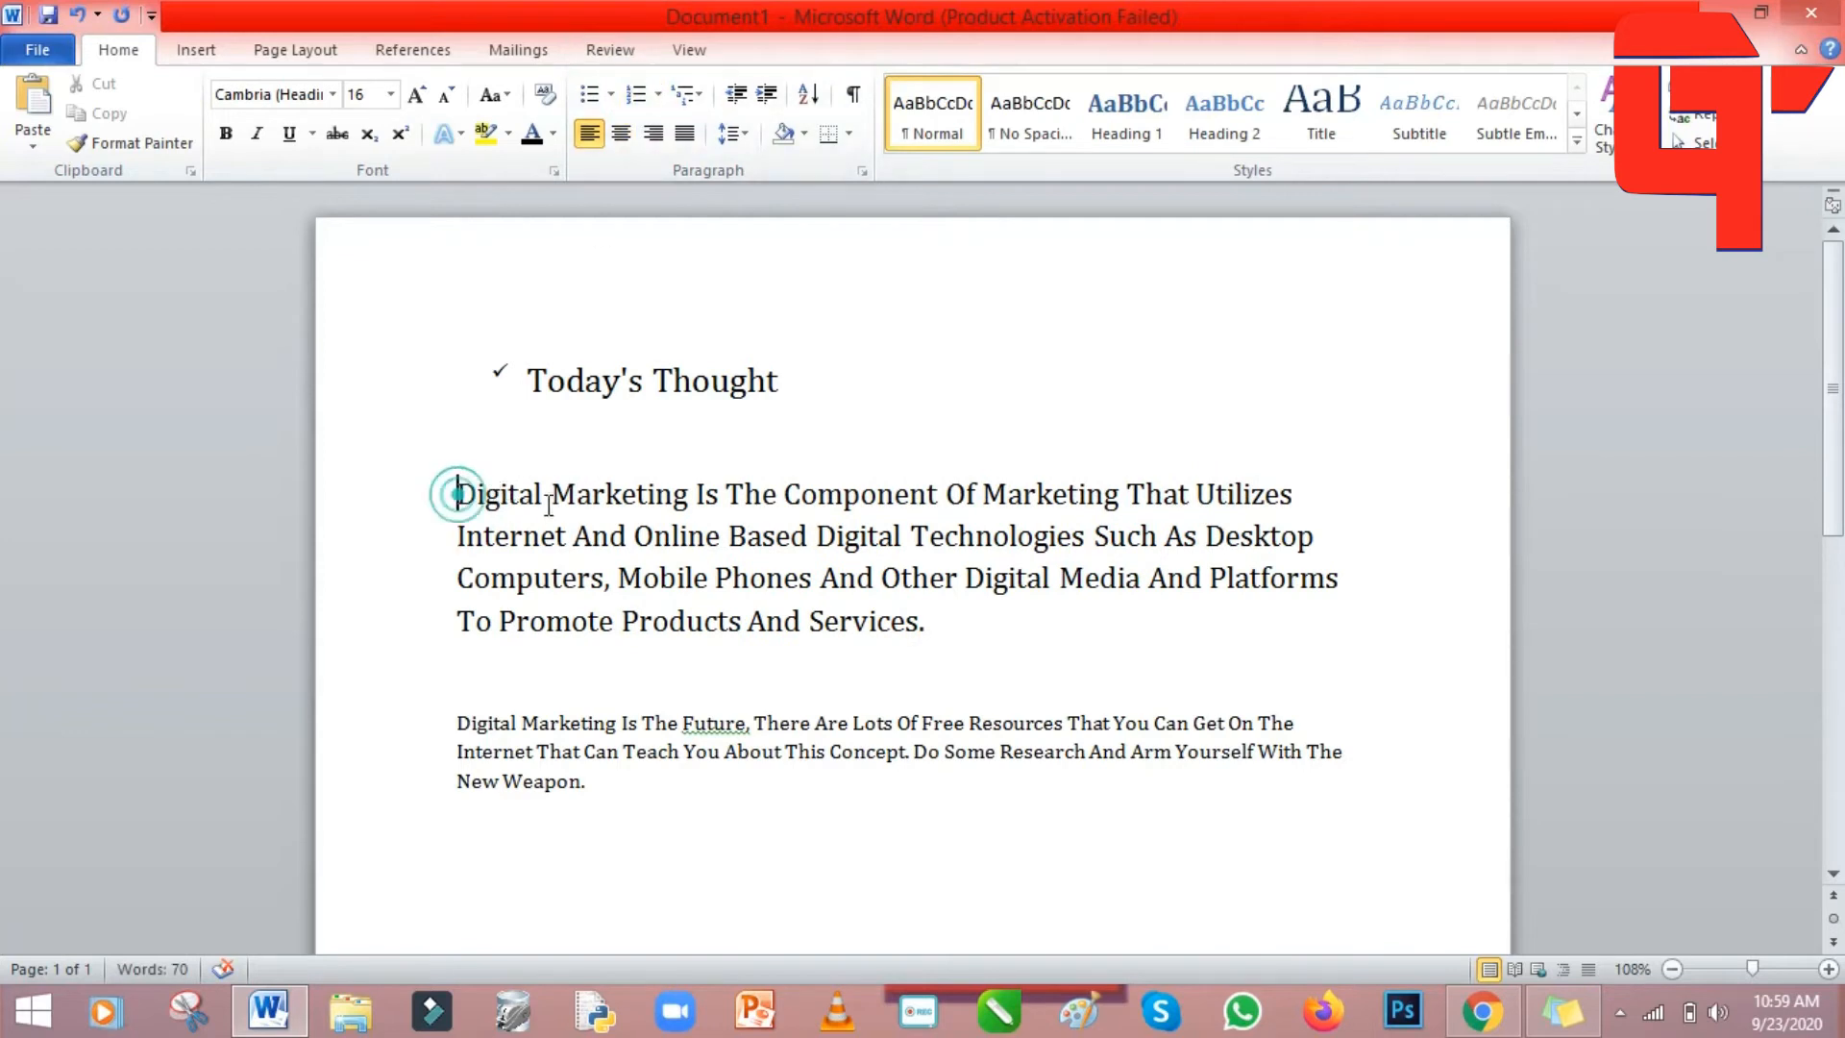
pyautogui.click(658, 95)
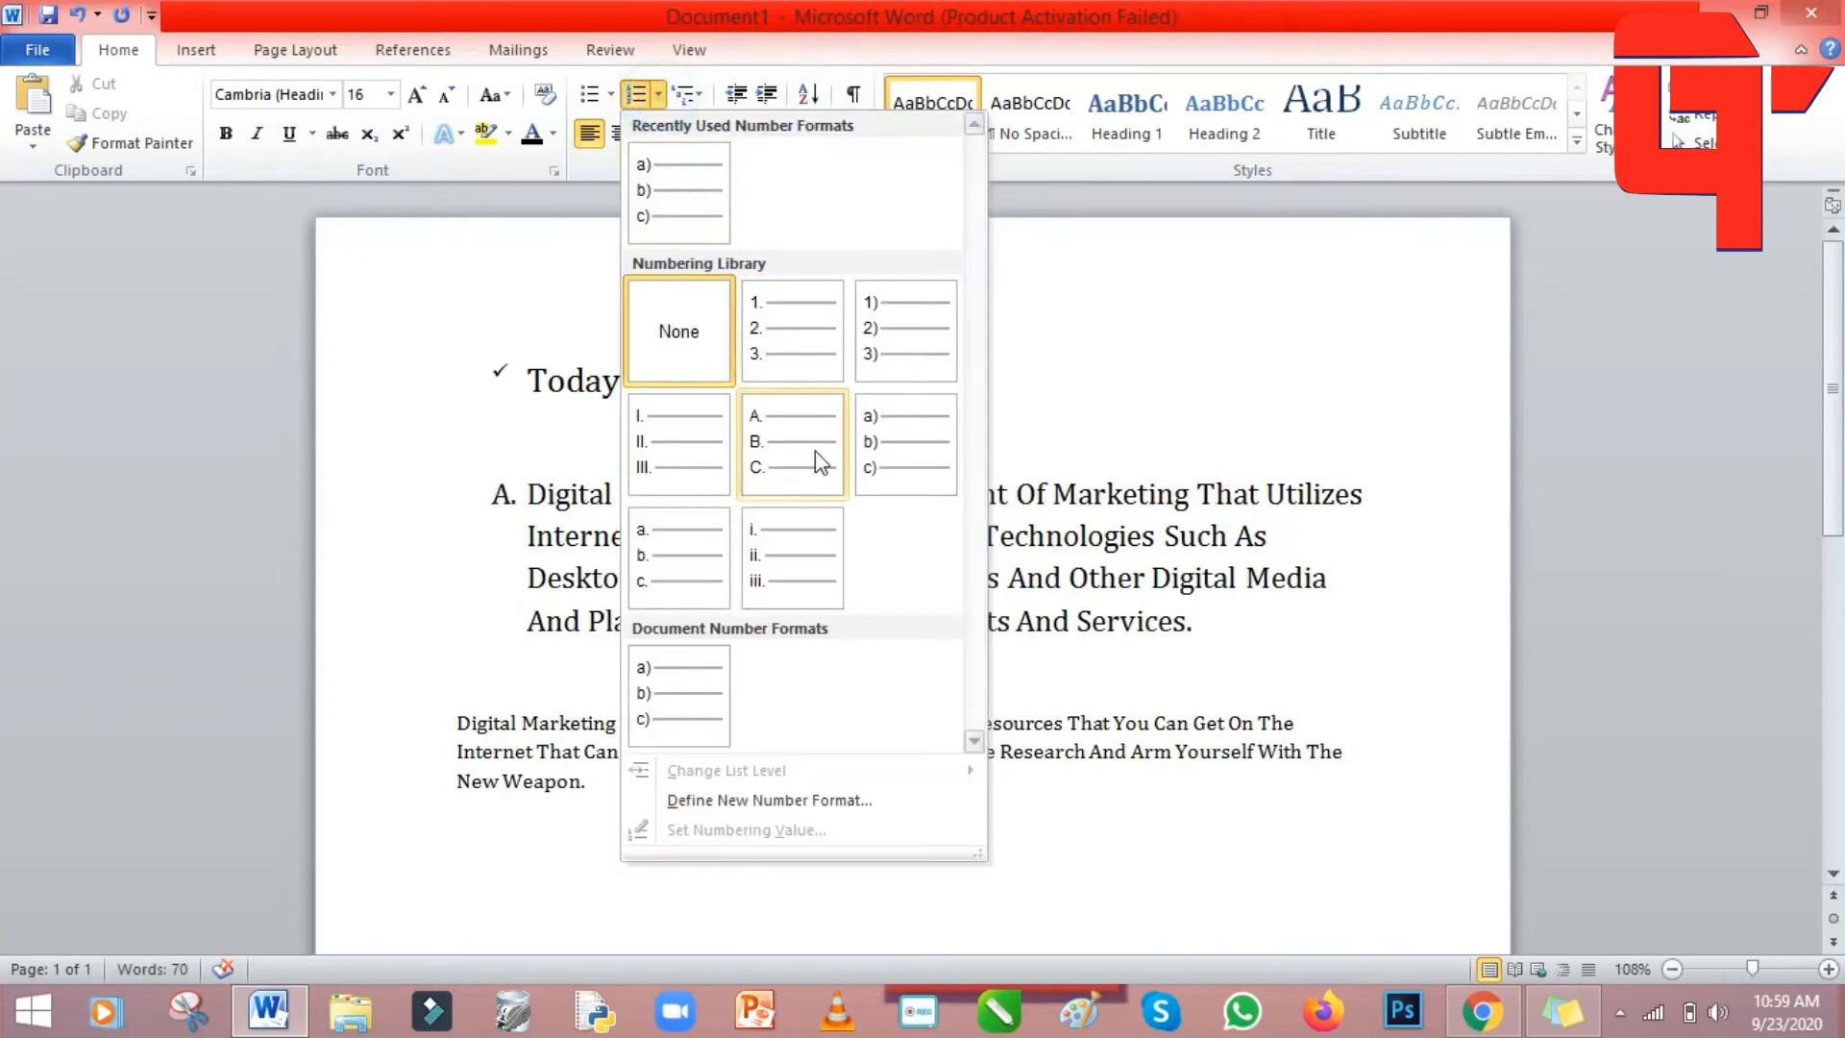
pyautogui.click(888, 350)
pyautogui.click(530, 541)
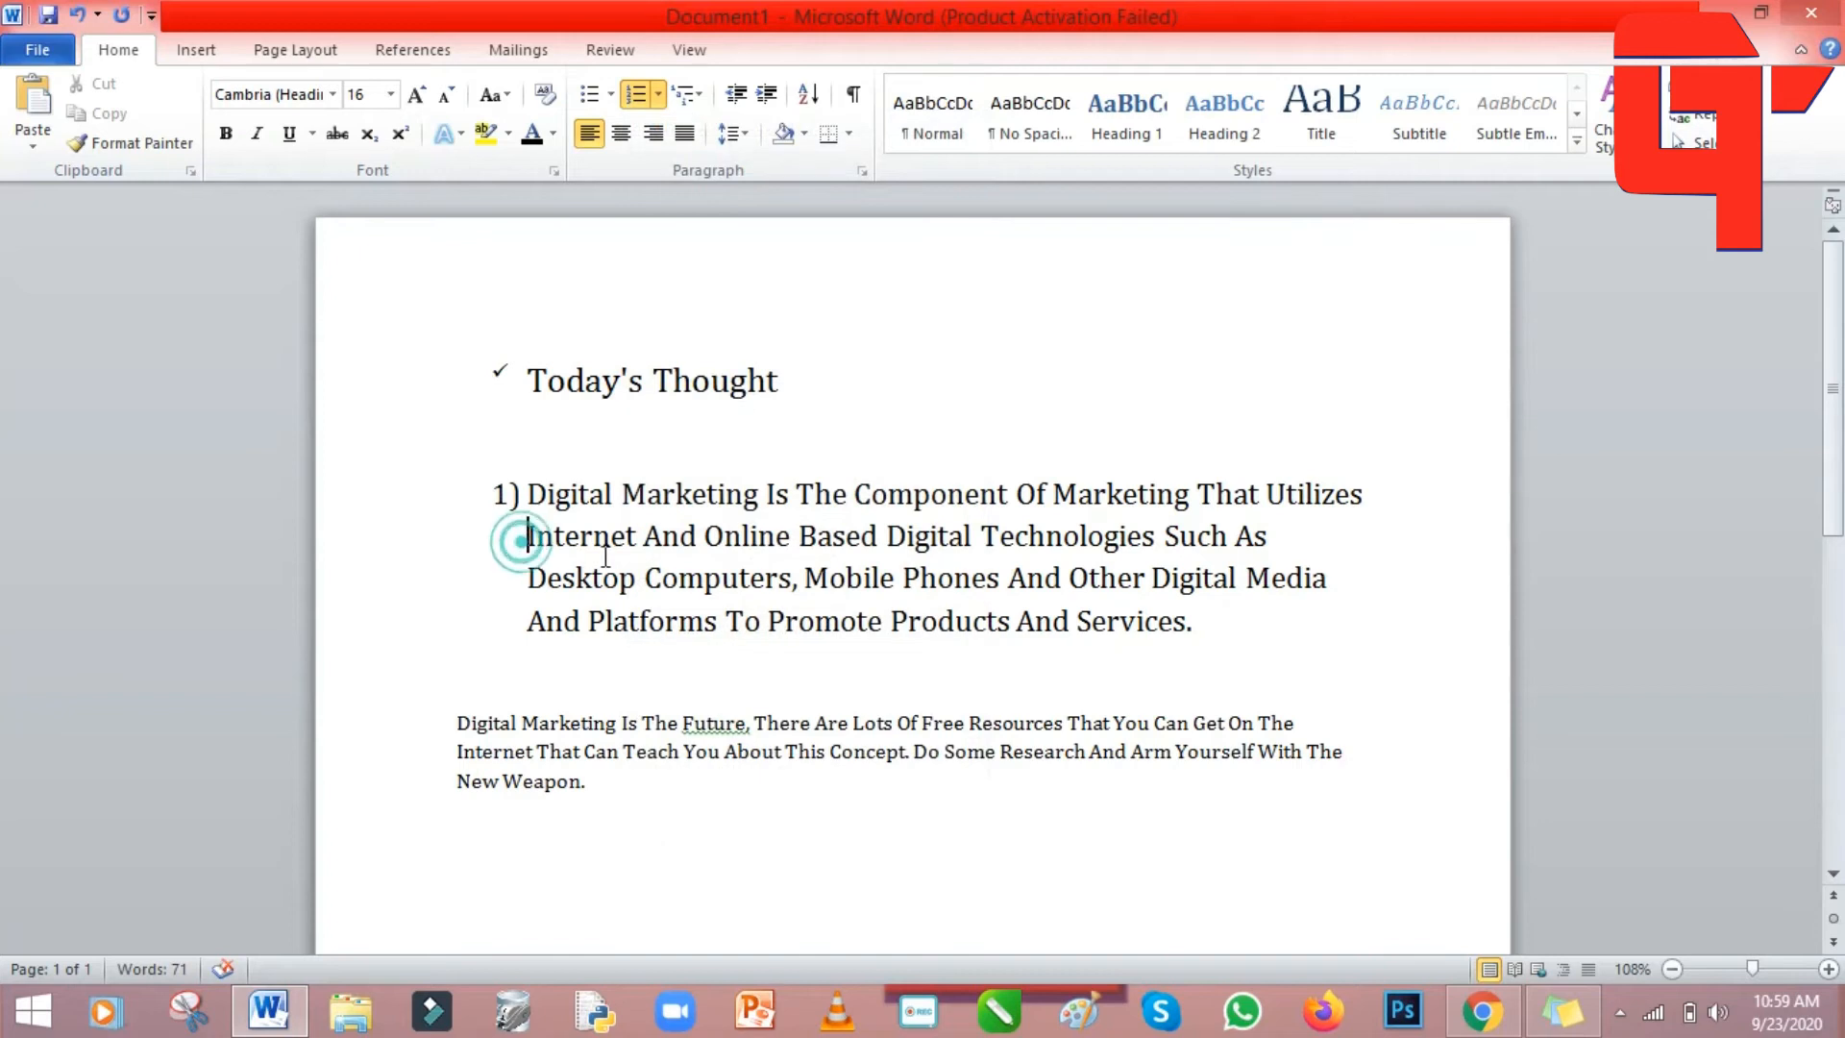
pyautogui.click(659, 94)
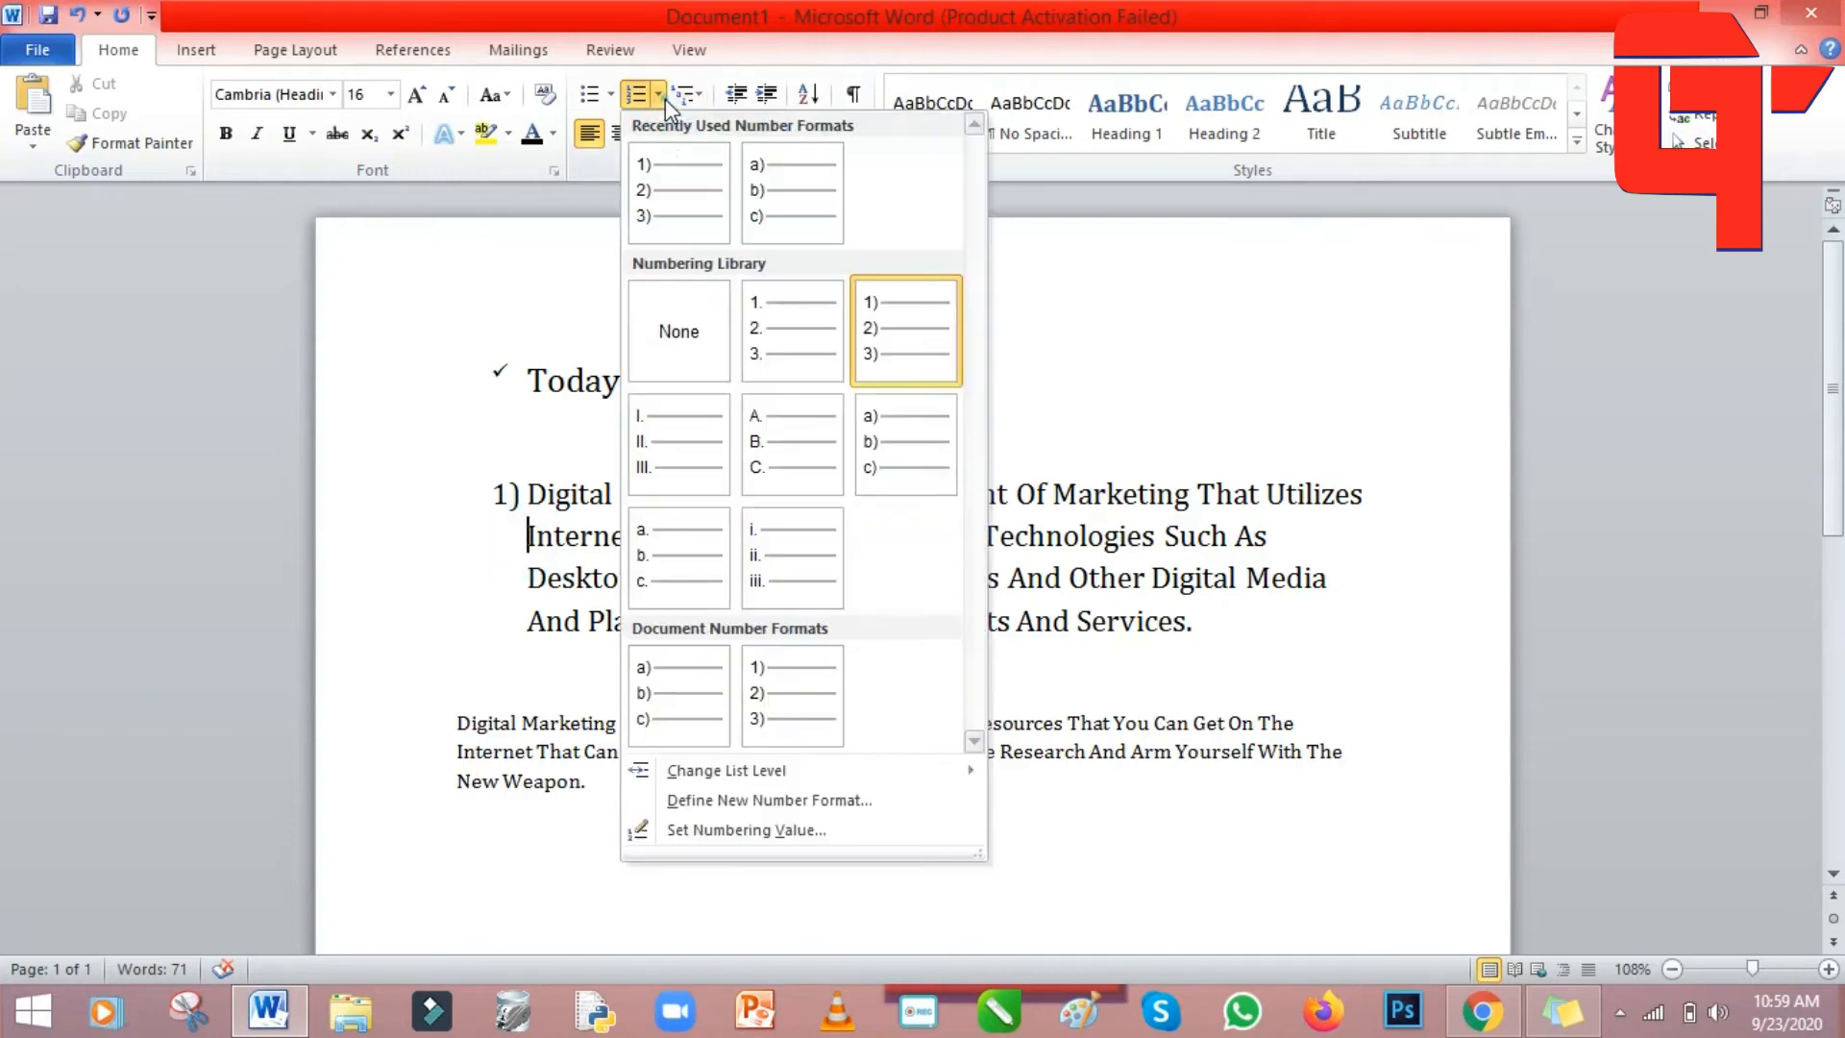
pyautogui.click(903, 358)
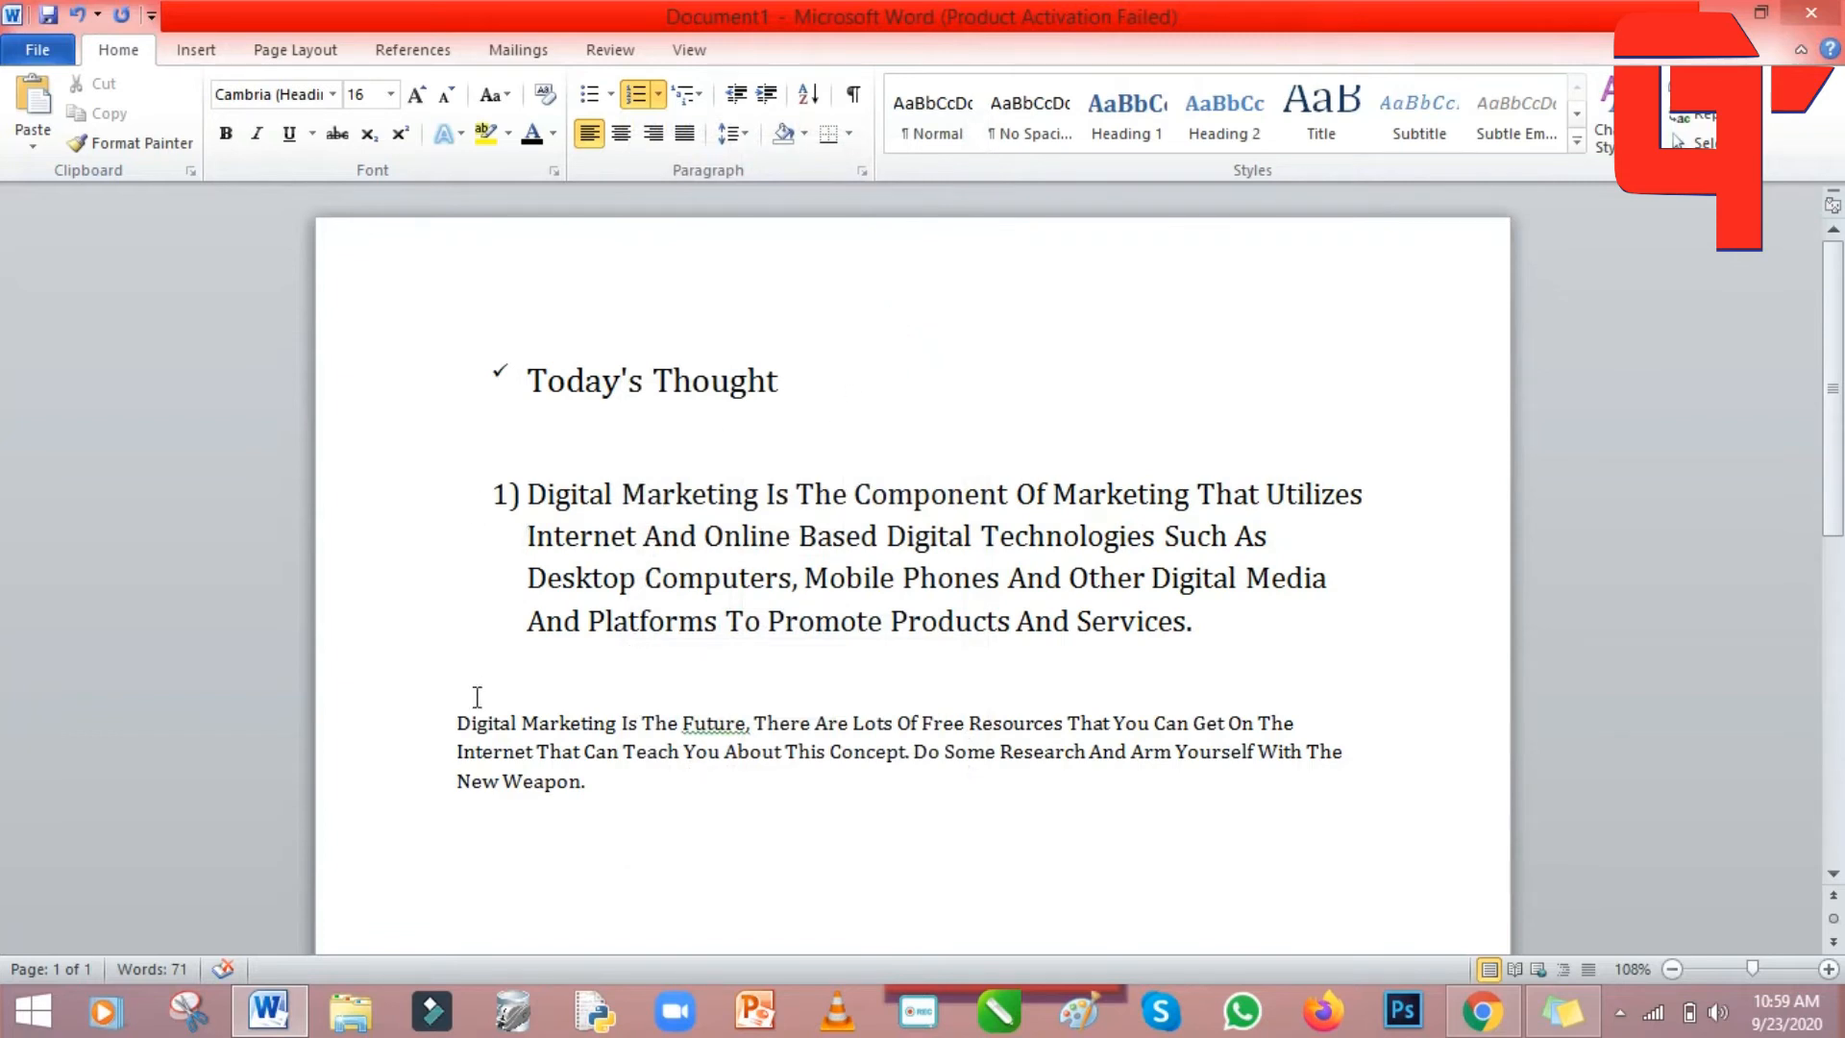
pyautogui.click(458, 723)
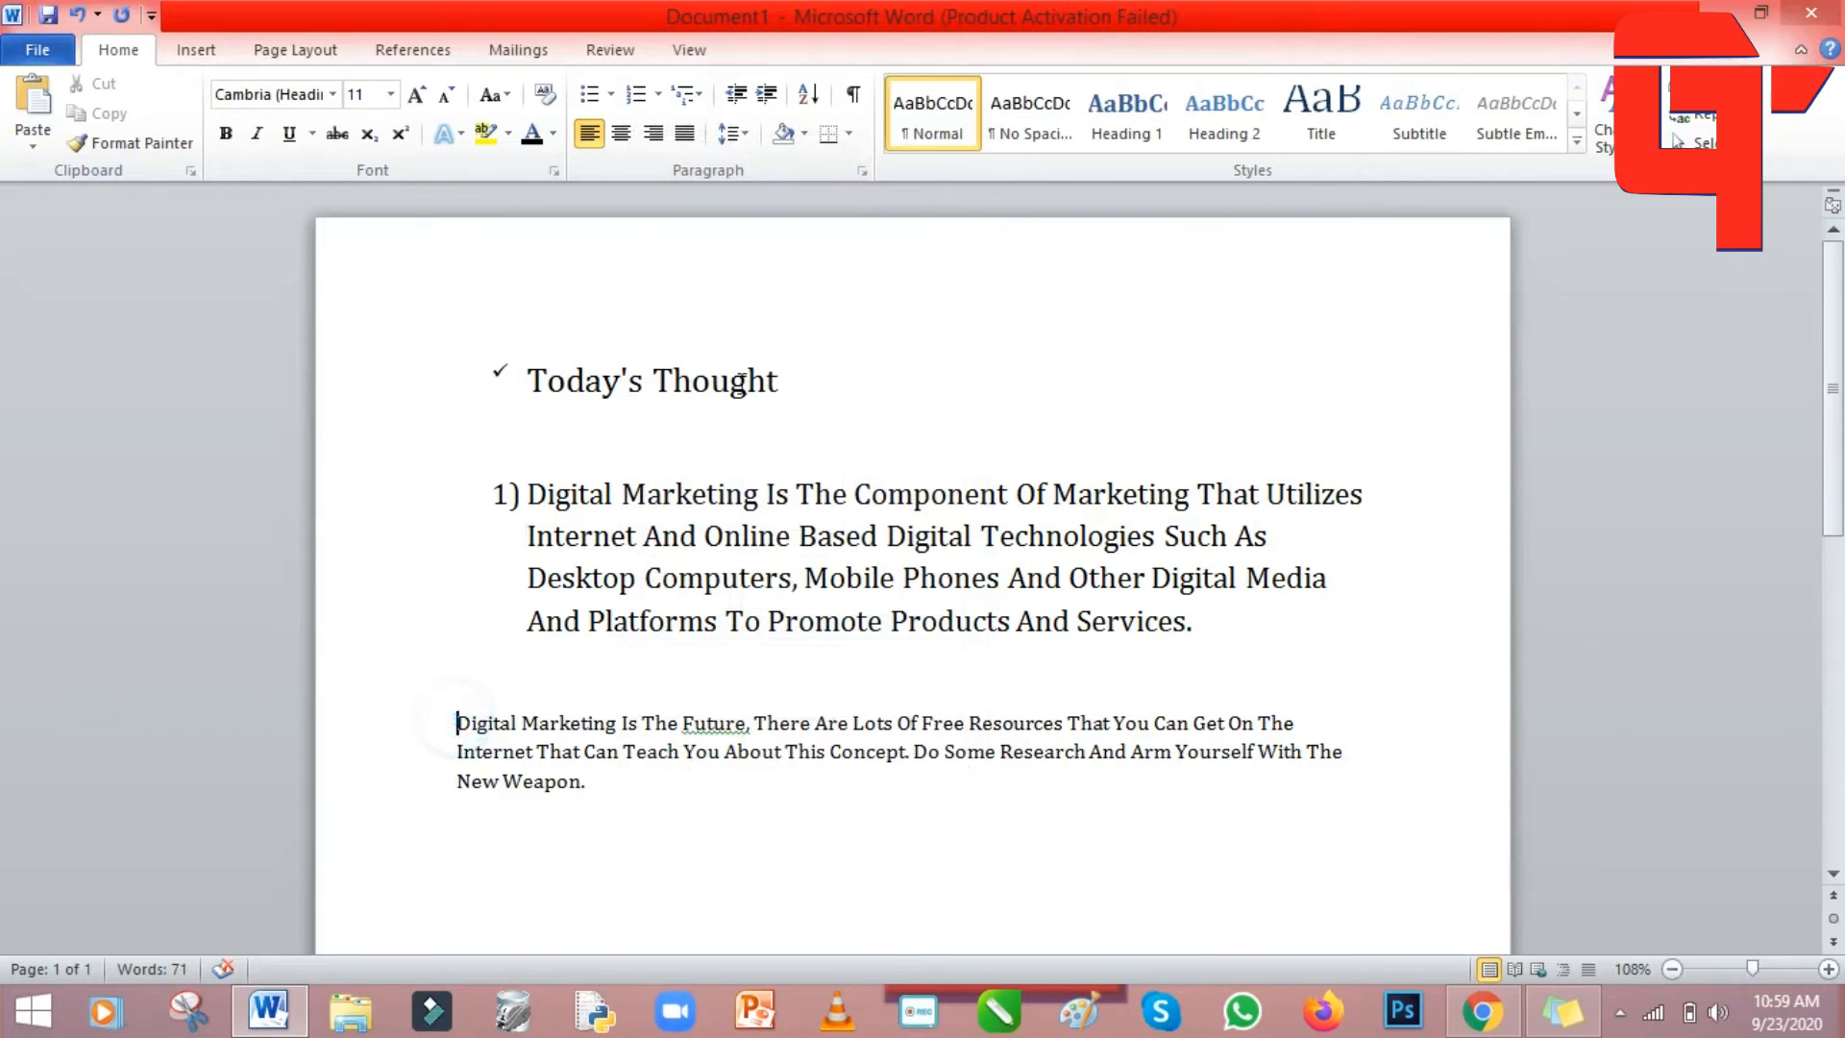
pyautogui.click(637, 96)
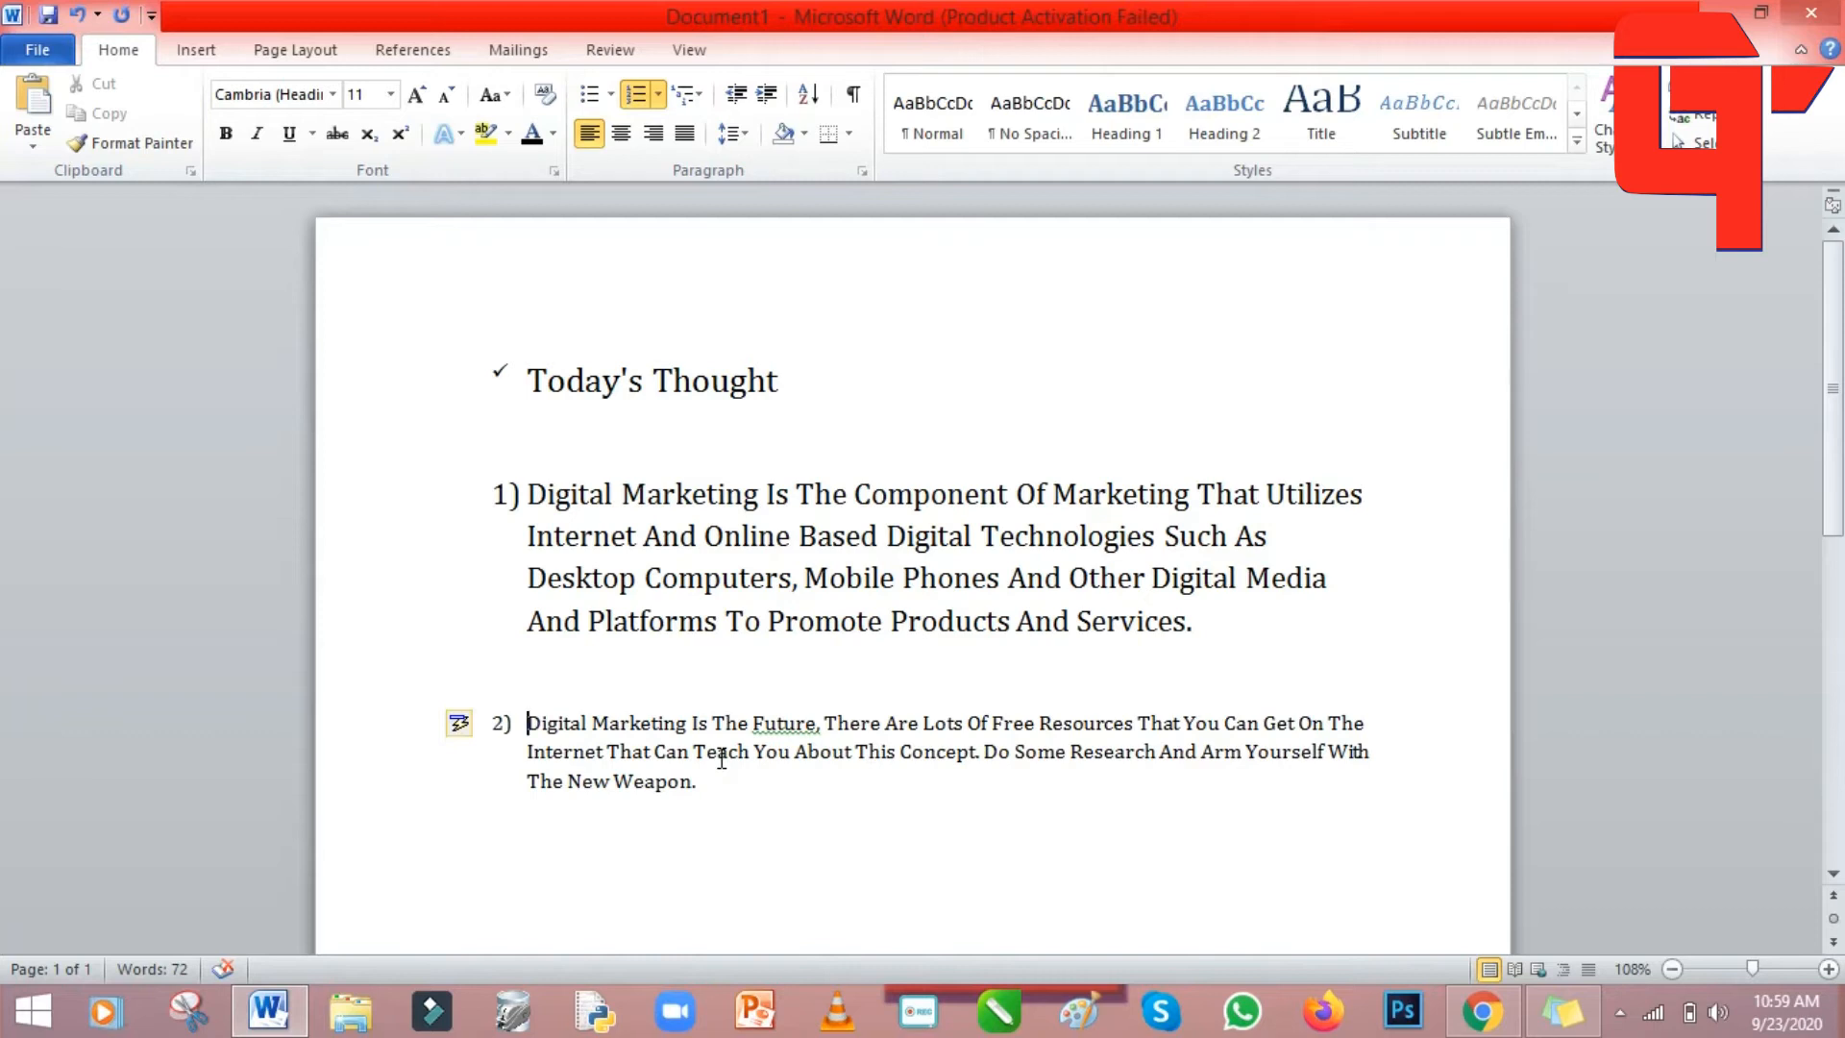
pyautogui.click(79, 20)
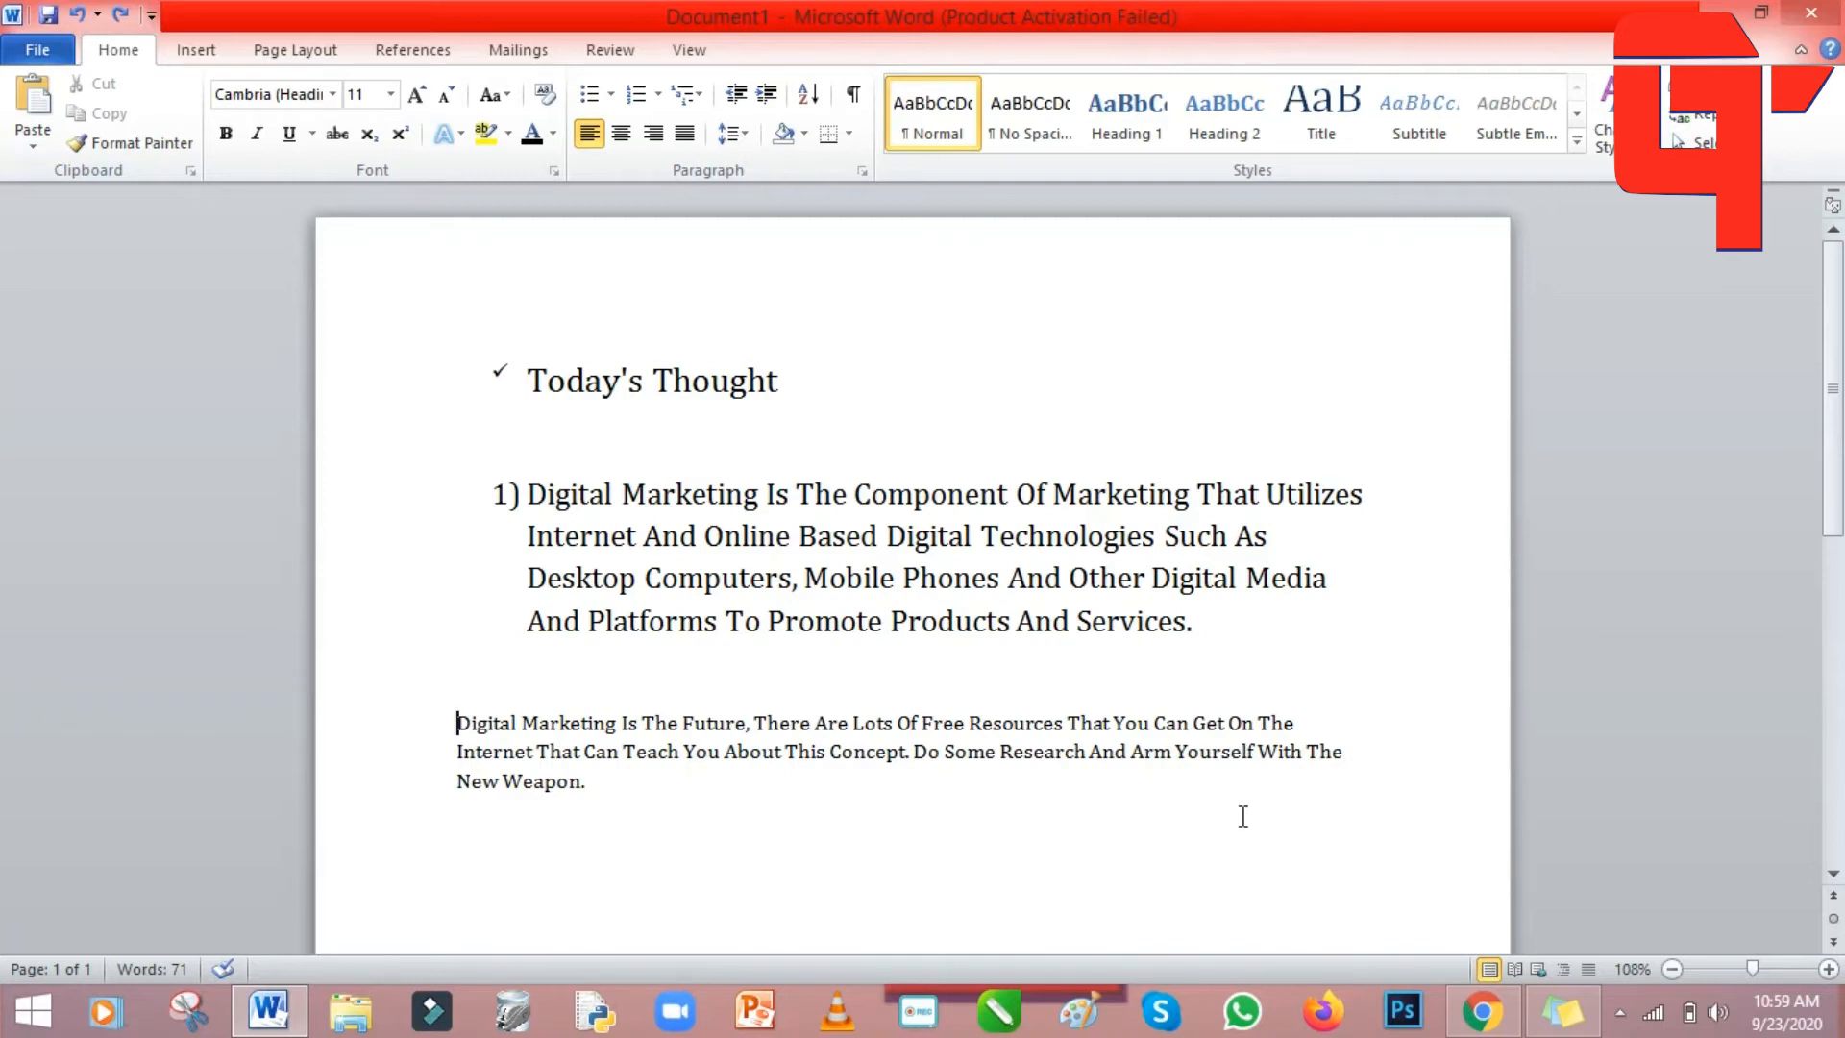
# Undo the 1) numbering, arrow bullet, 16 pt and 18 pt sizes, and check-mark bullet.
pyautogui.click(85, 29)
pyautogui.click(85, 29)
pyautogui.click(83, 23)
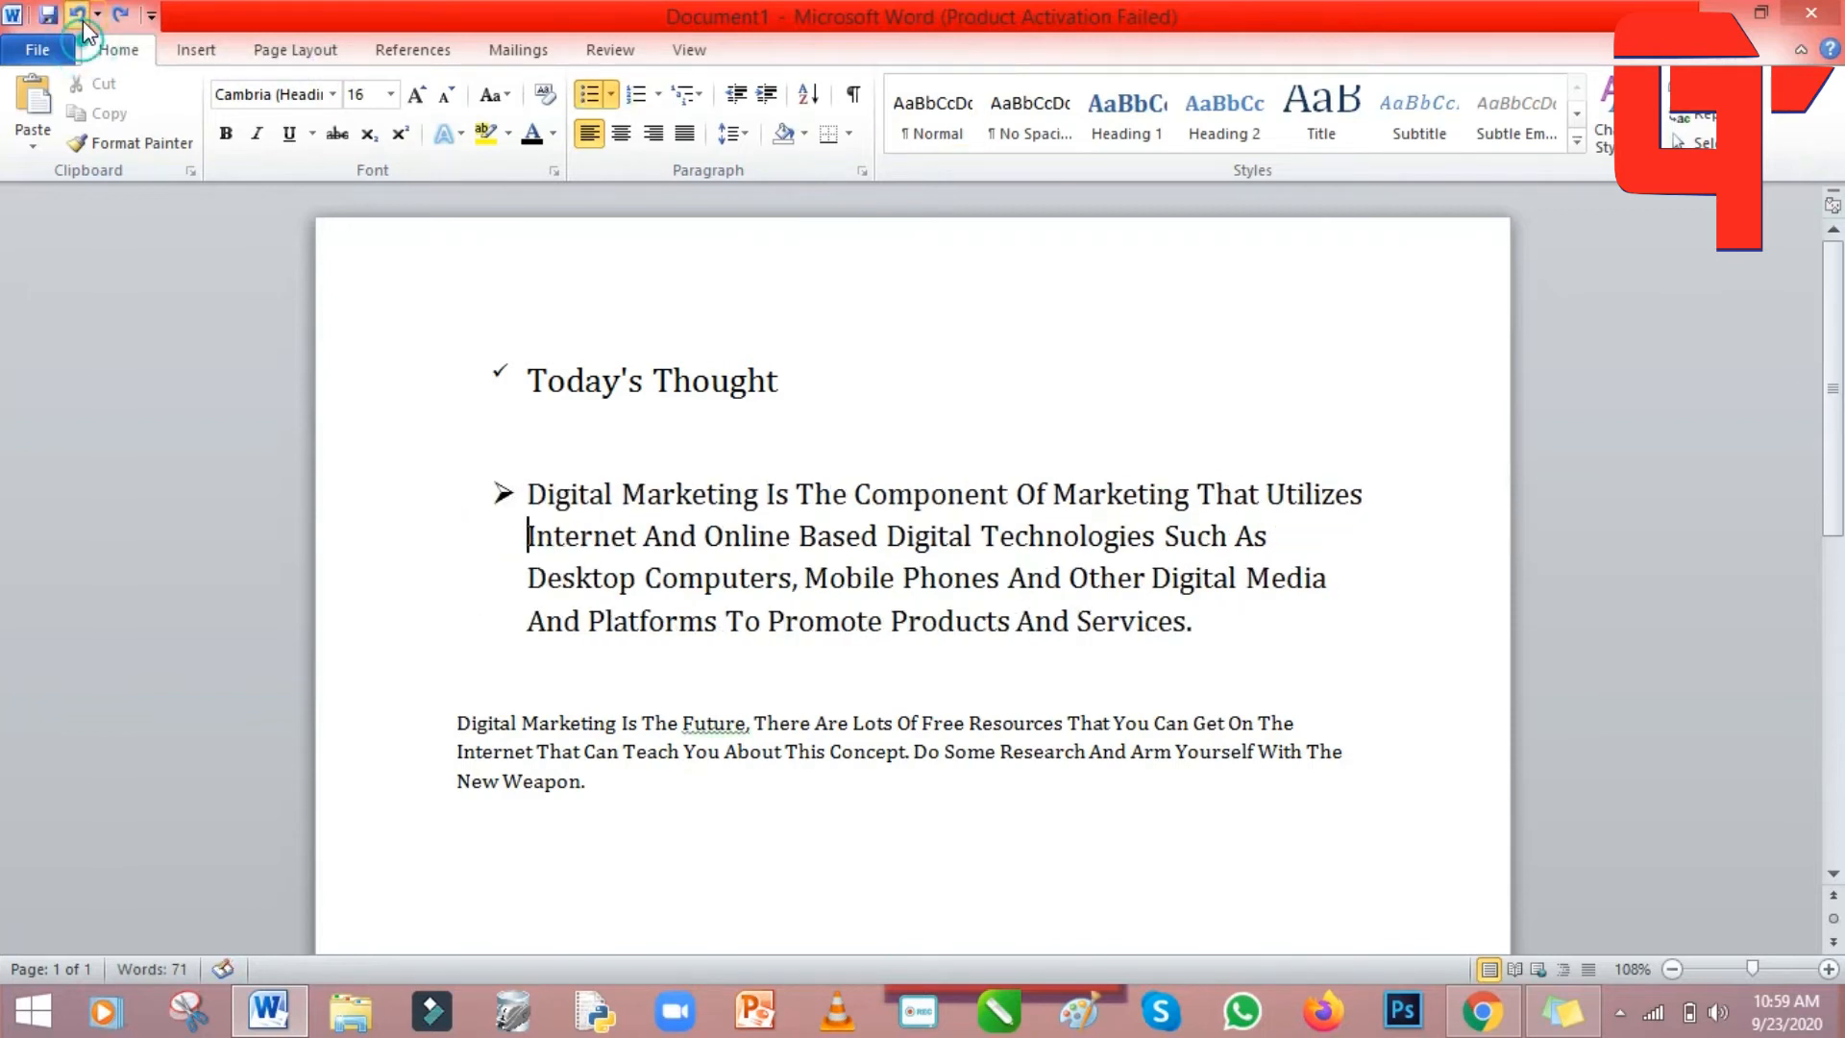
pyautogui.click(83, 23)
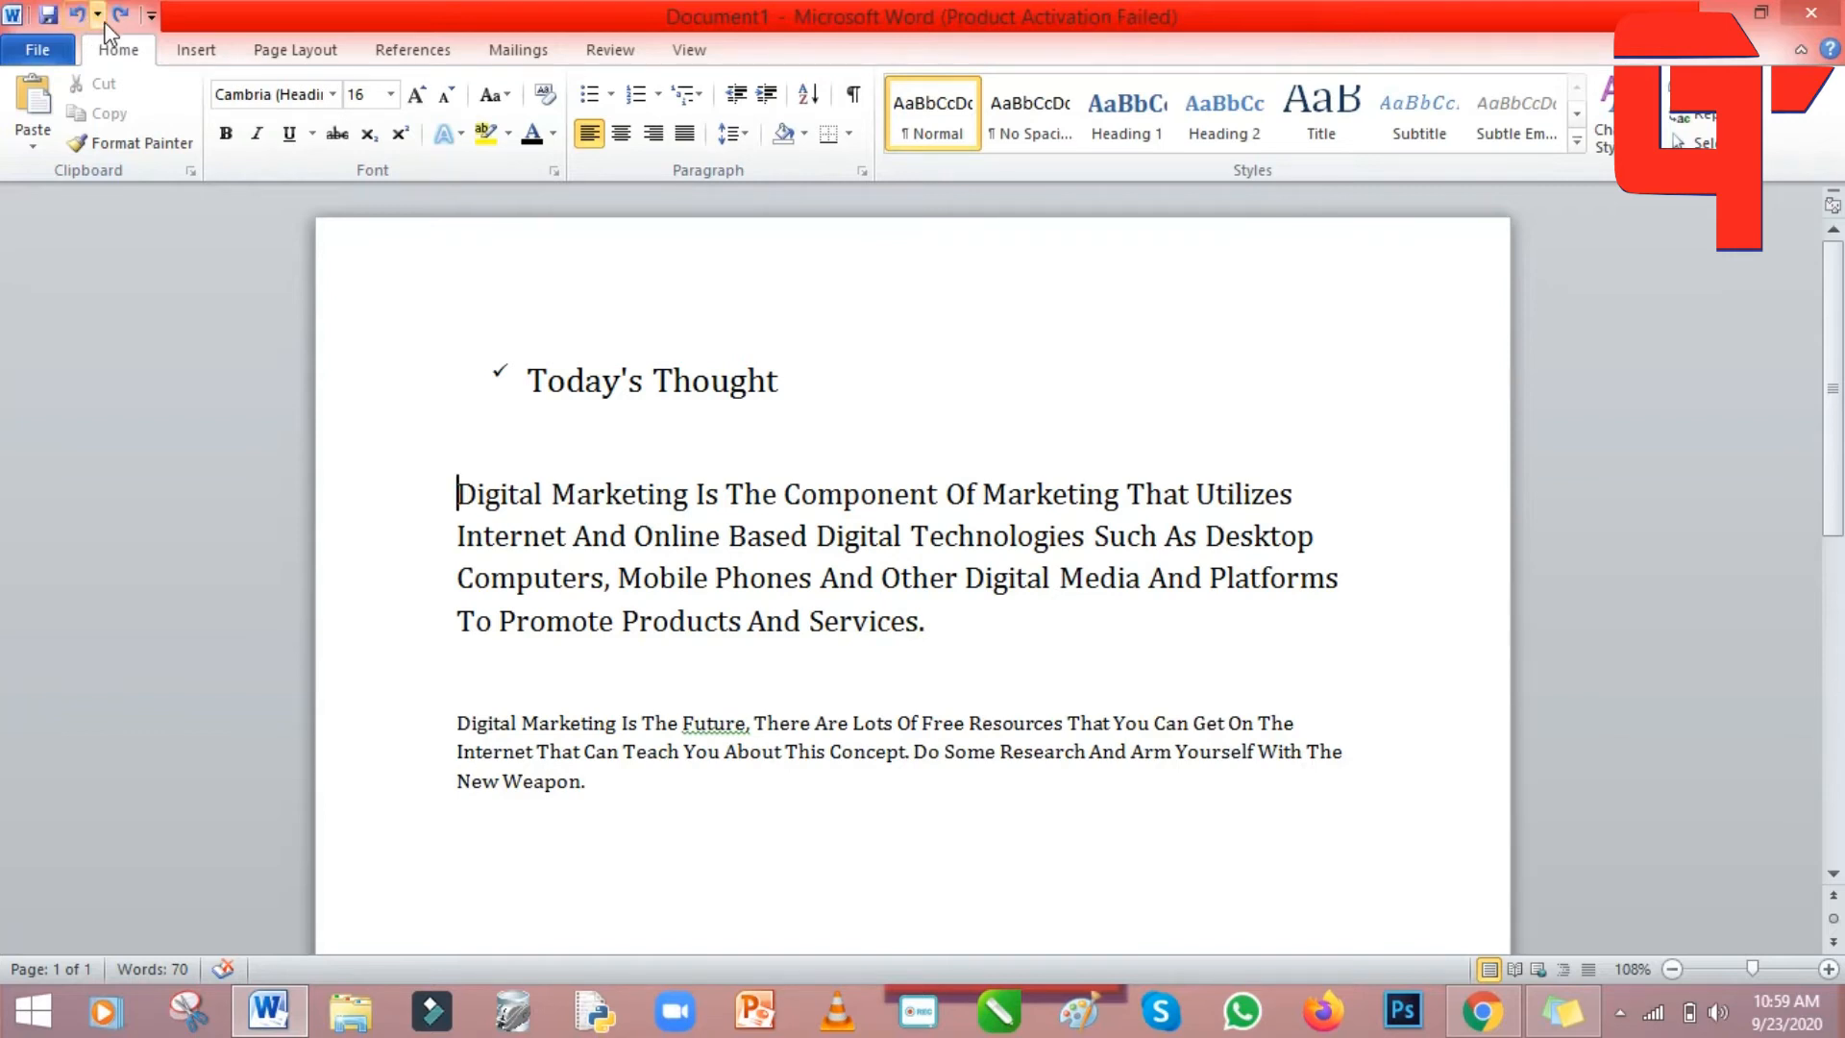
pyautogui.click(123, 18)
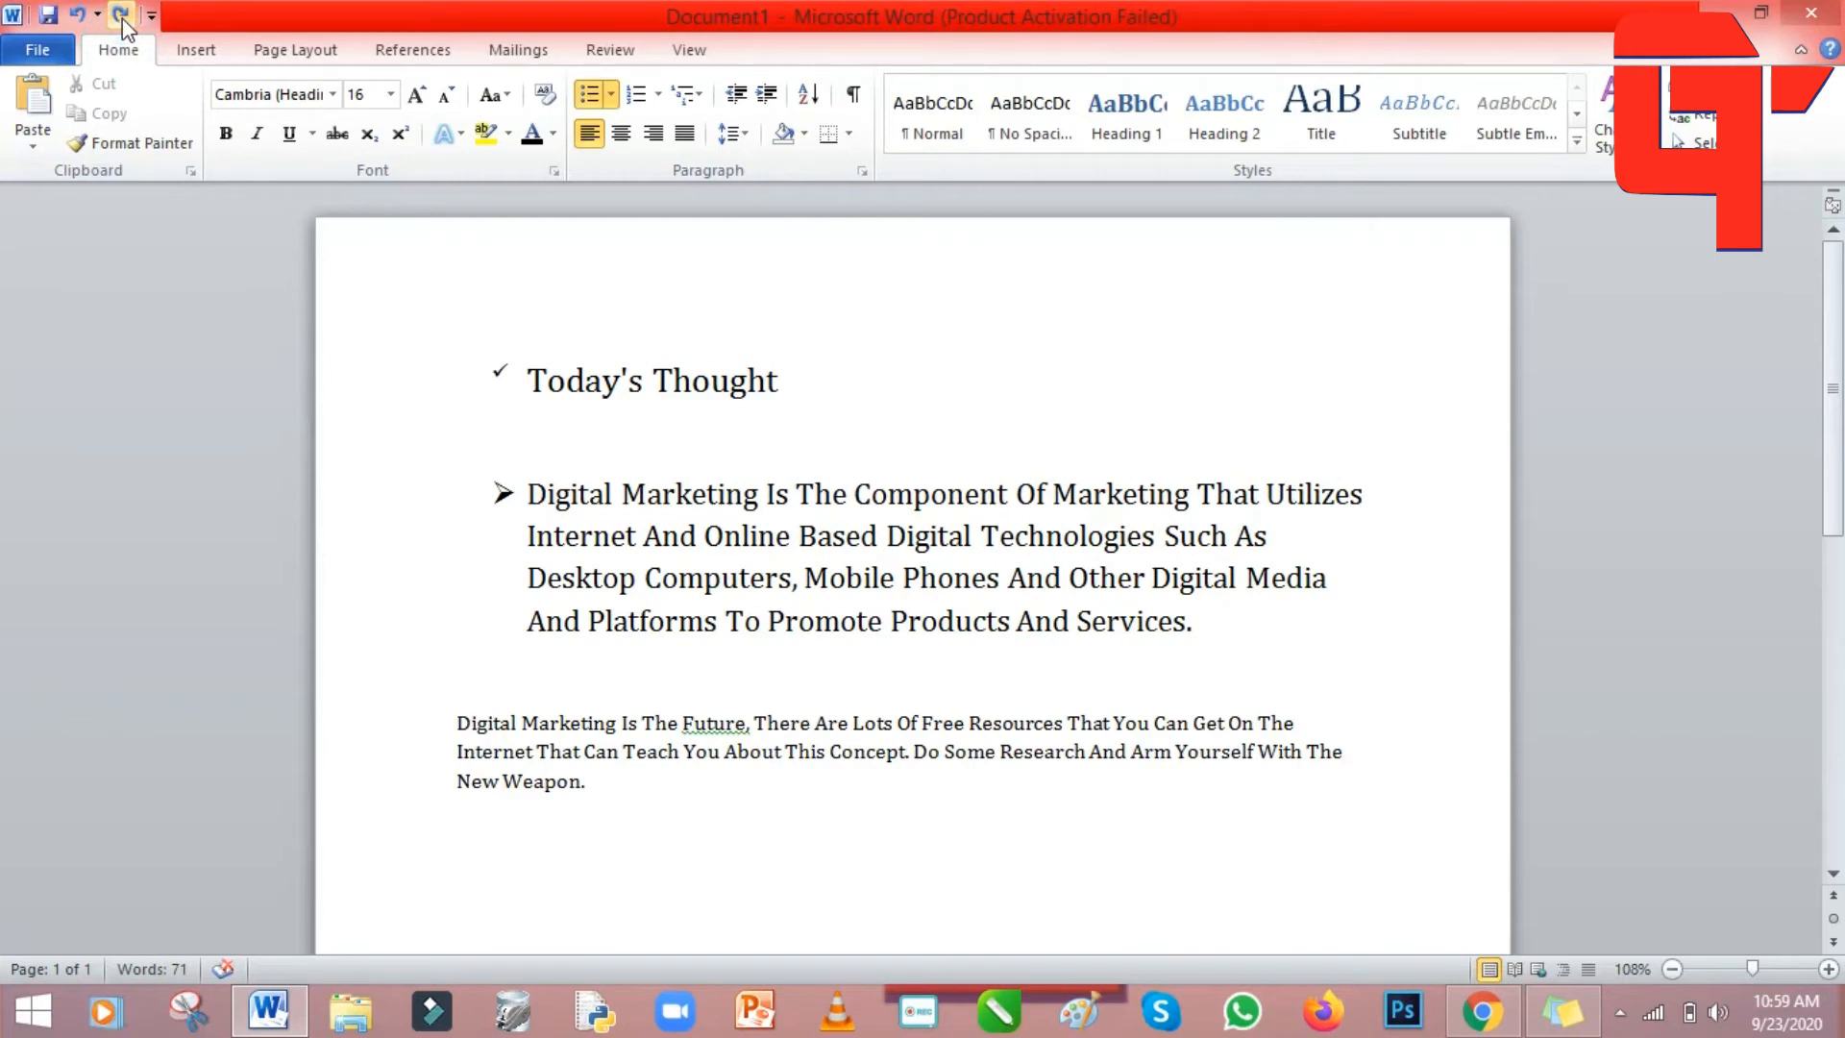
pyautogui.click(82, 17)
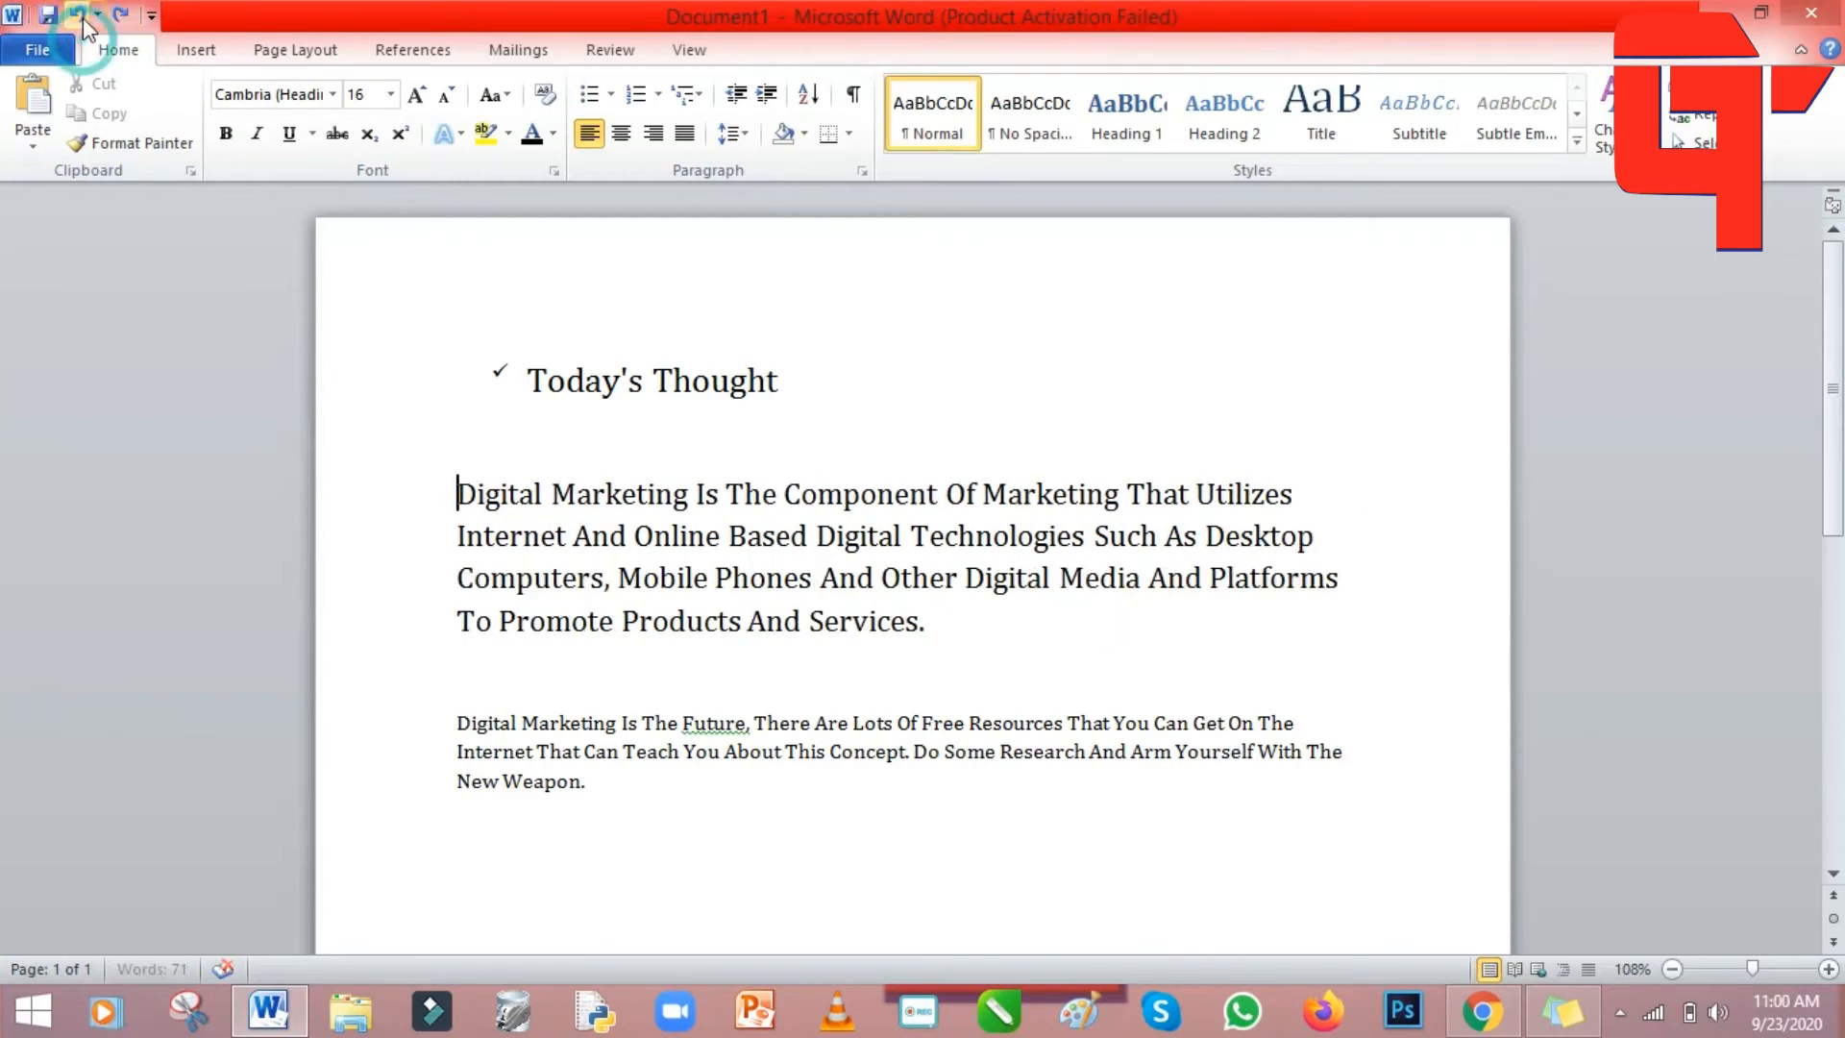
pyautogui.click(83, 17)
pyautogui.click(83, 17)
pyautogui.click(83, 17)
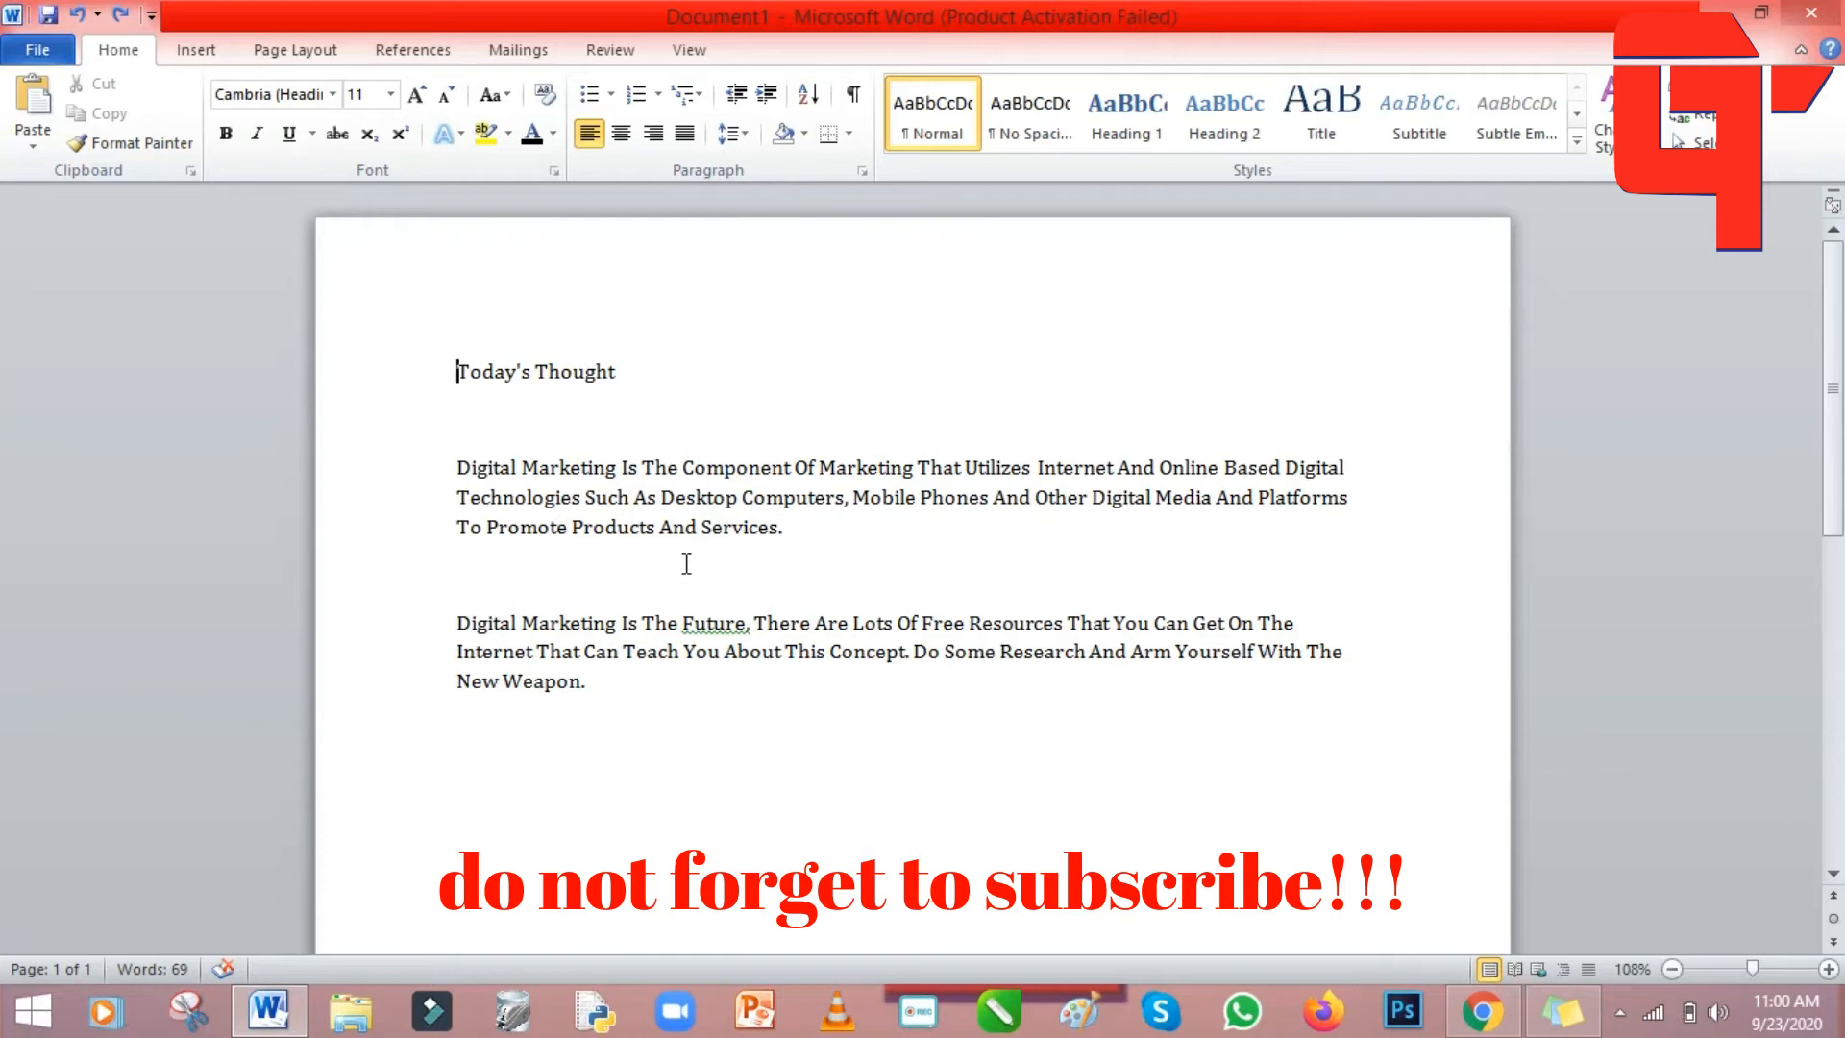
# Centre the title and both paragraphs.
pyautogui.moveTo(647, 721); pyautogui.dragTo(445, 371)
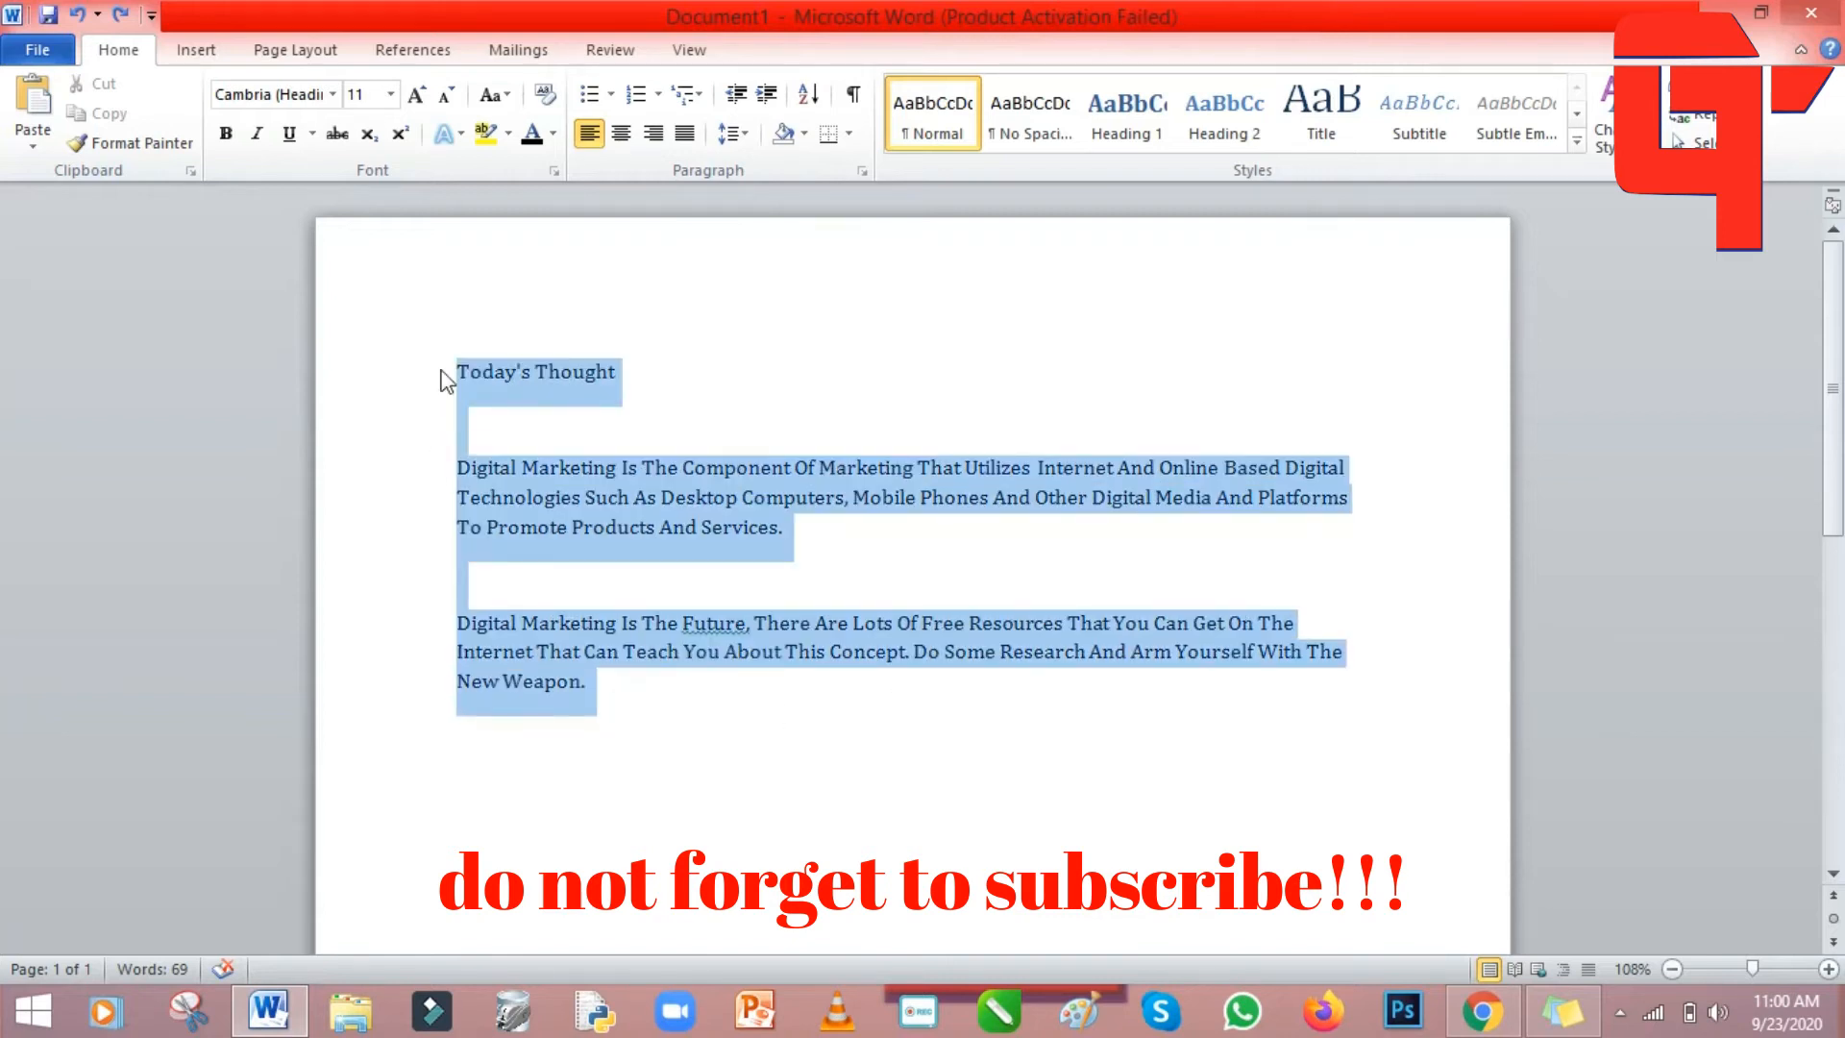
pyautogui.click(622, 135)
pyautogui.click(1061, 817)
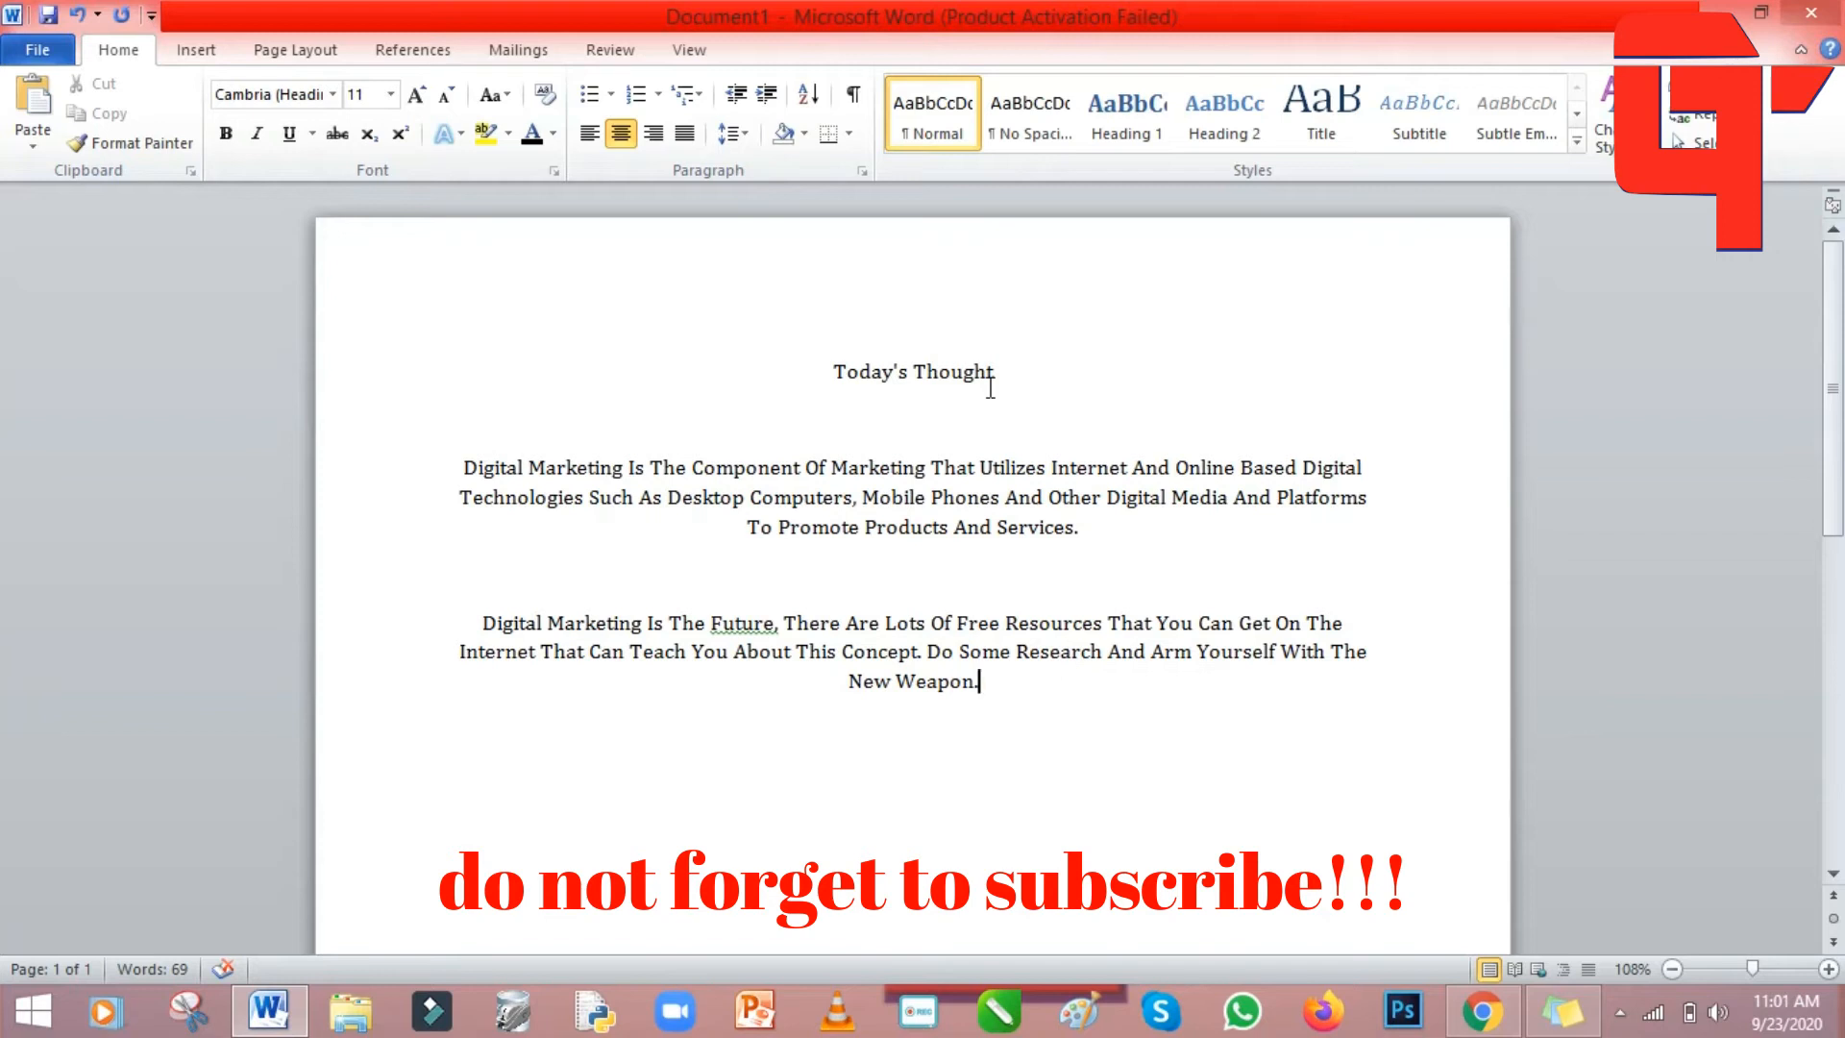
# Try right and justified alignment on the last paragraph, ending left-aligned.
pyautogui.click(652, 133)
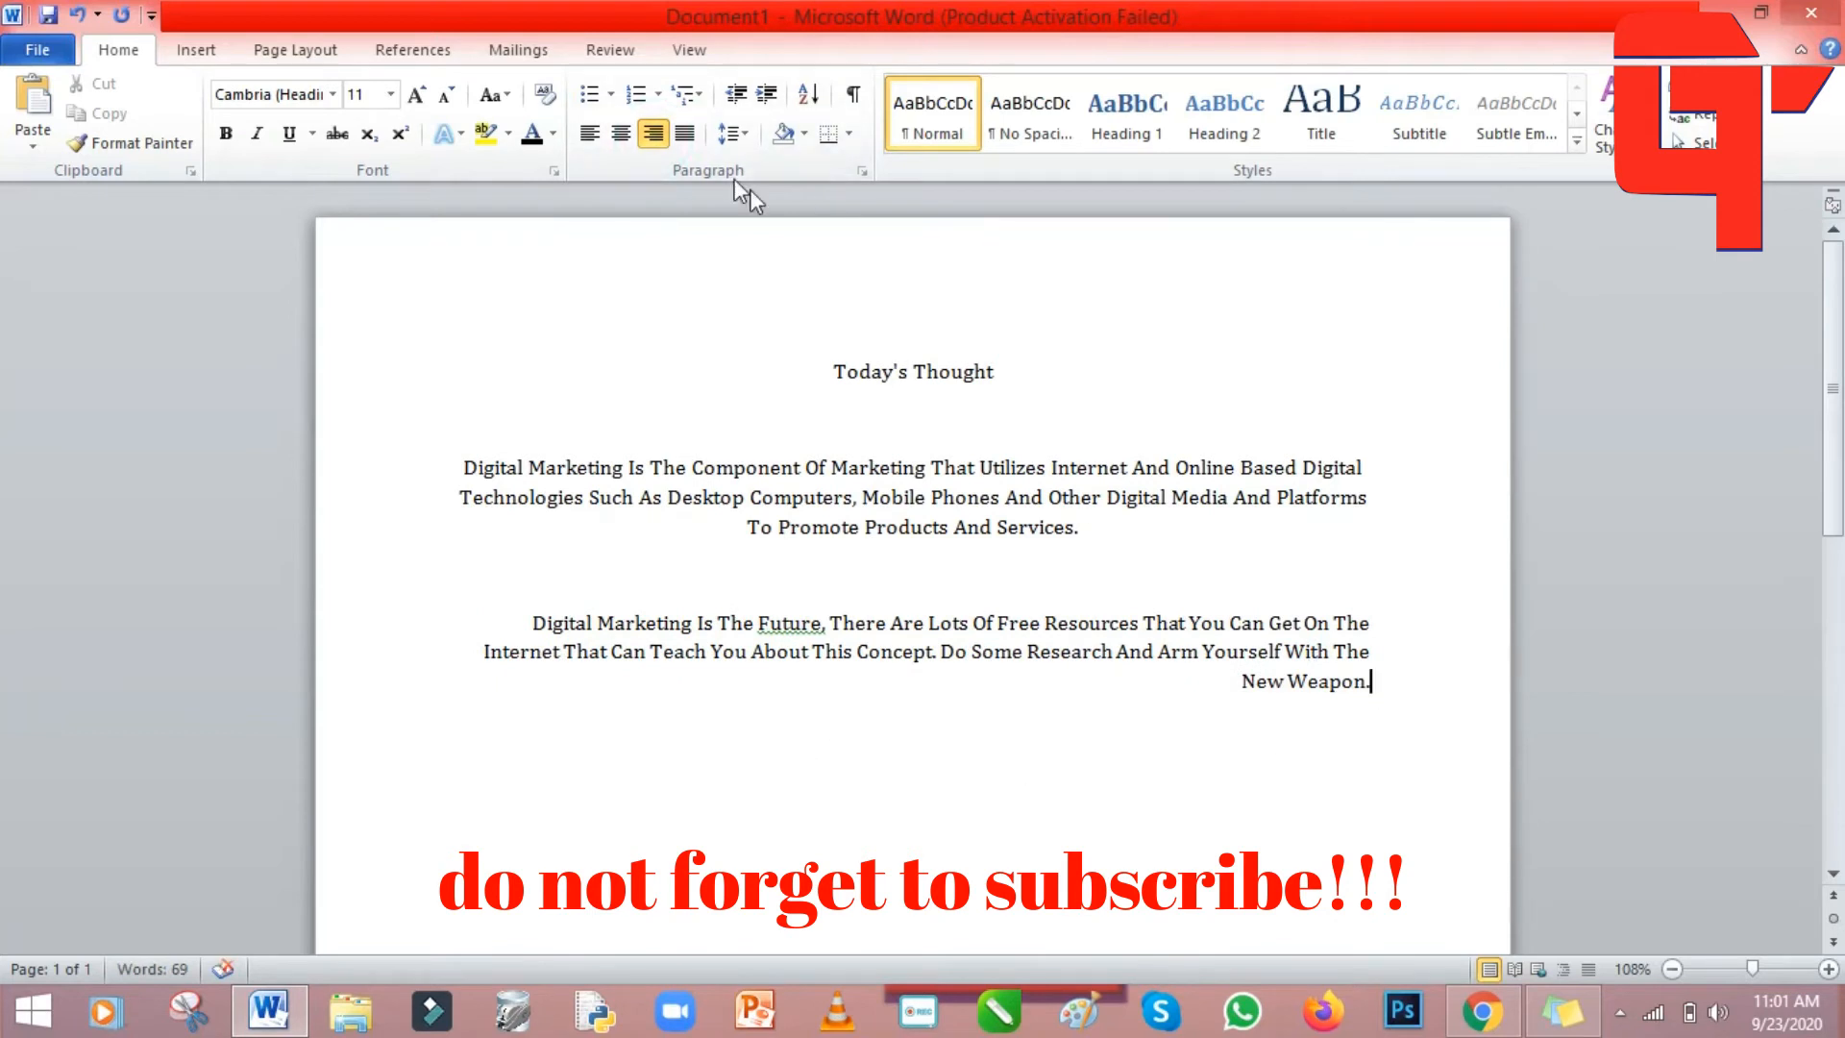
pyautogui.click(684, 134)
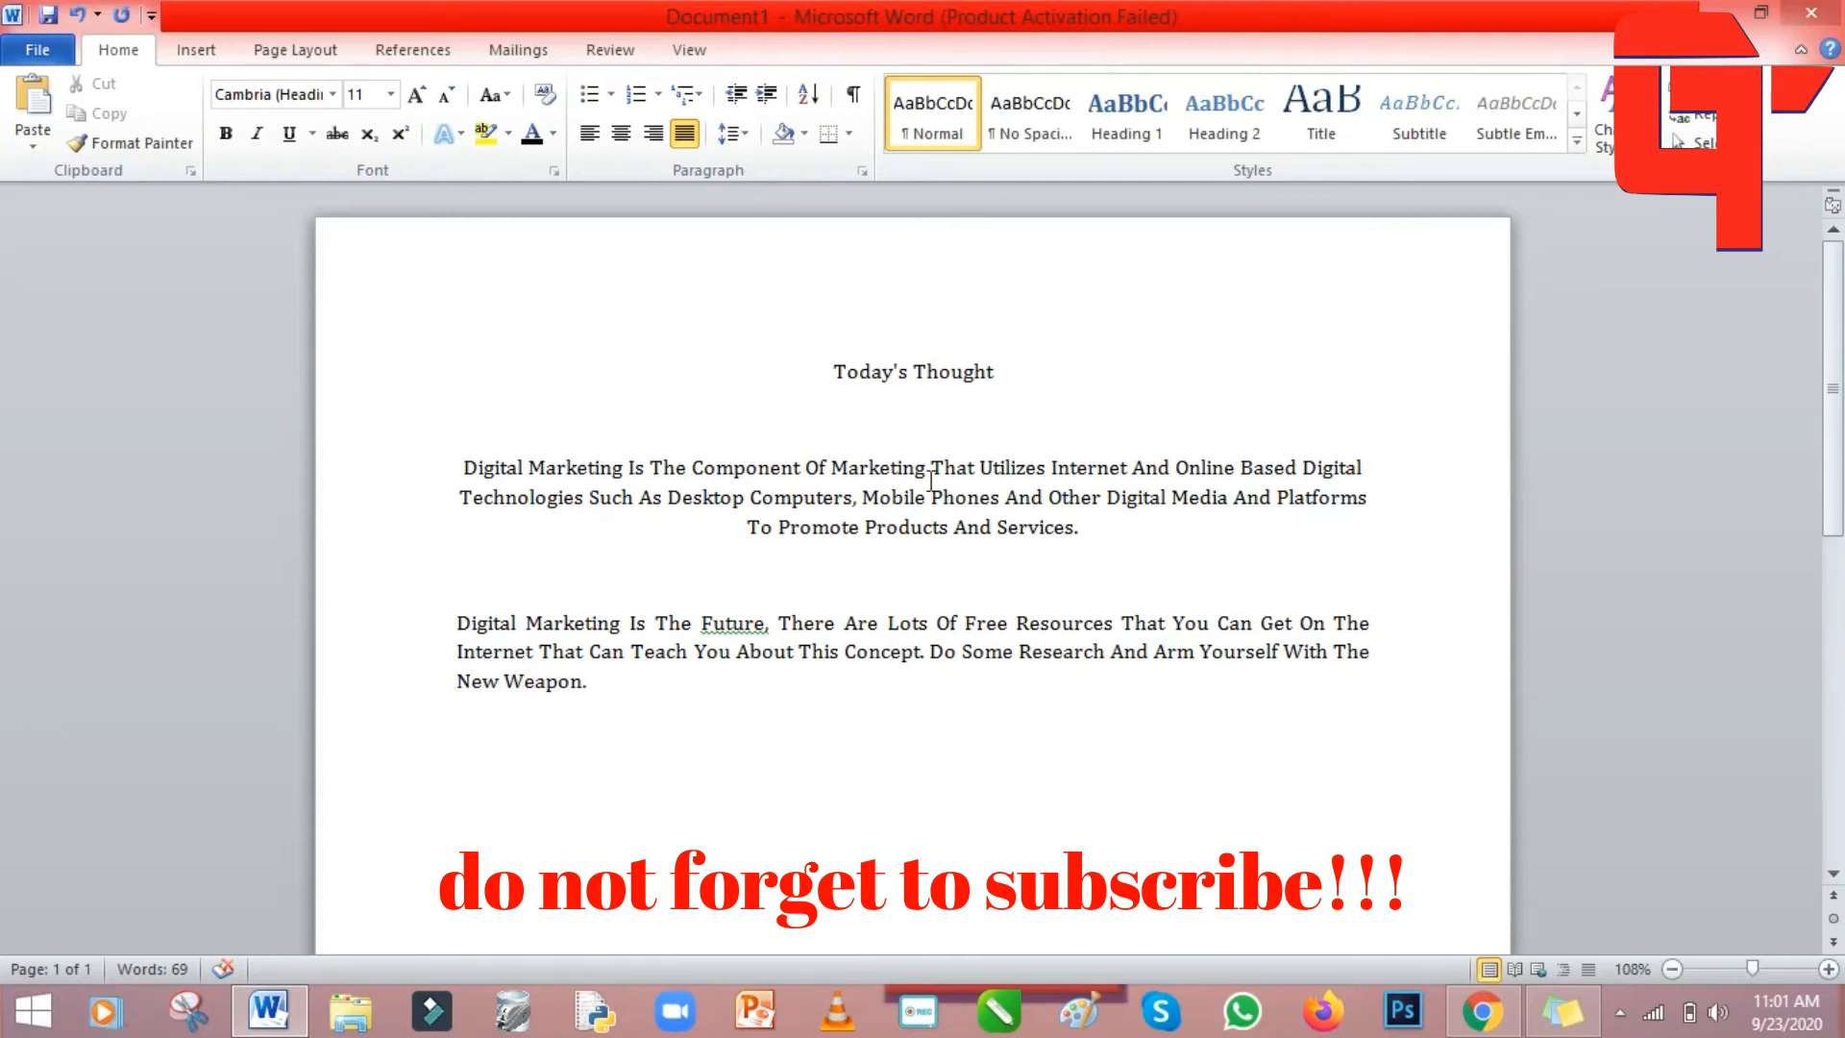
pyautogui.click(596, 138)
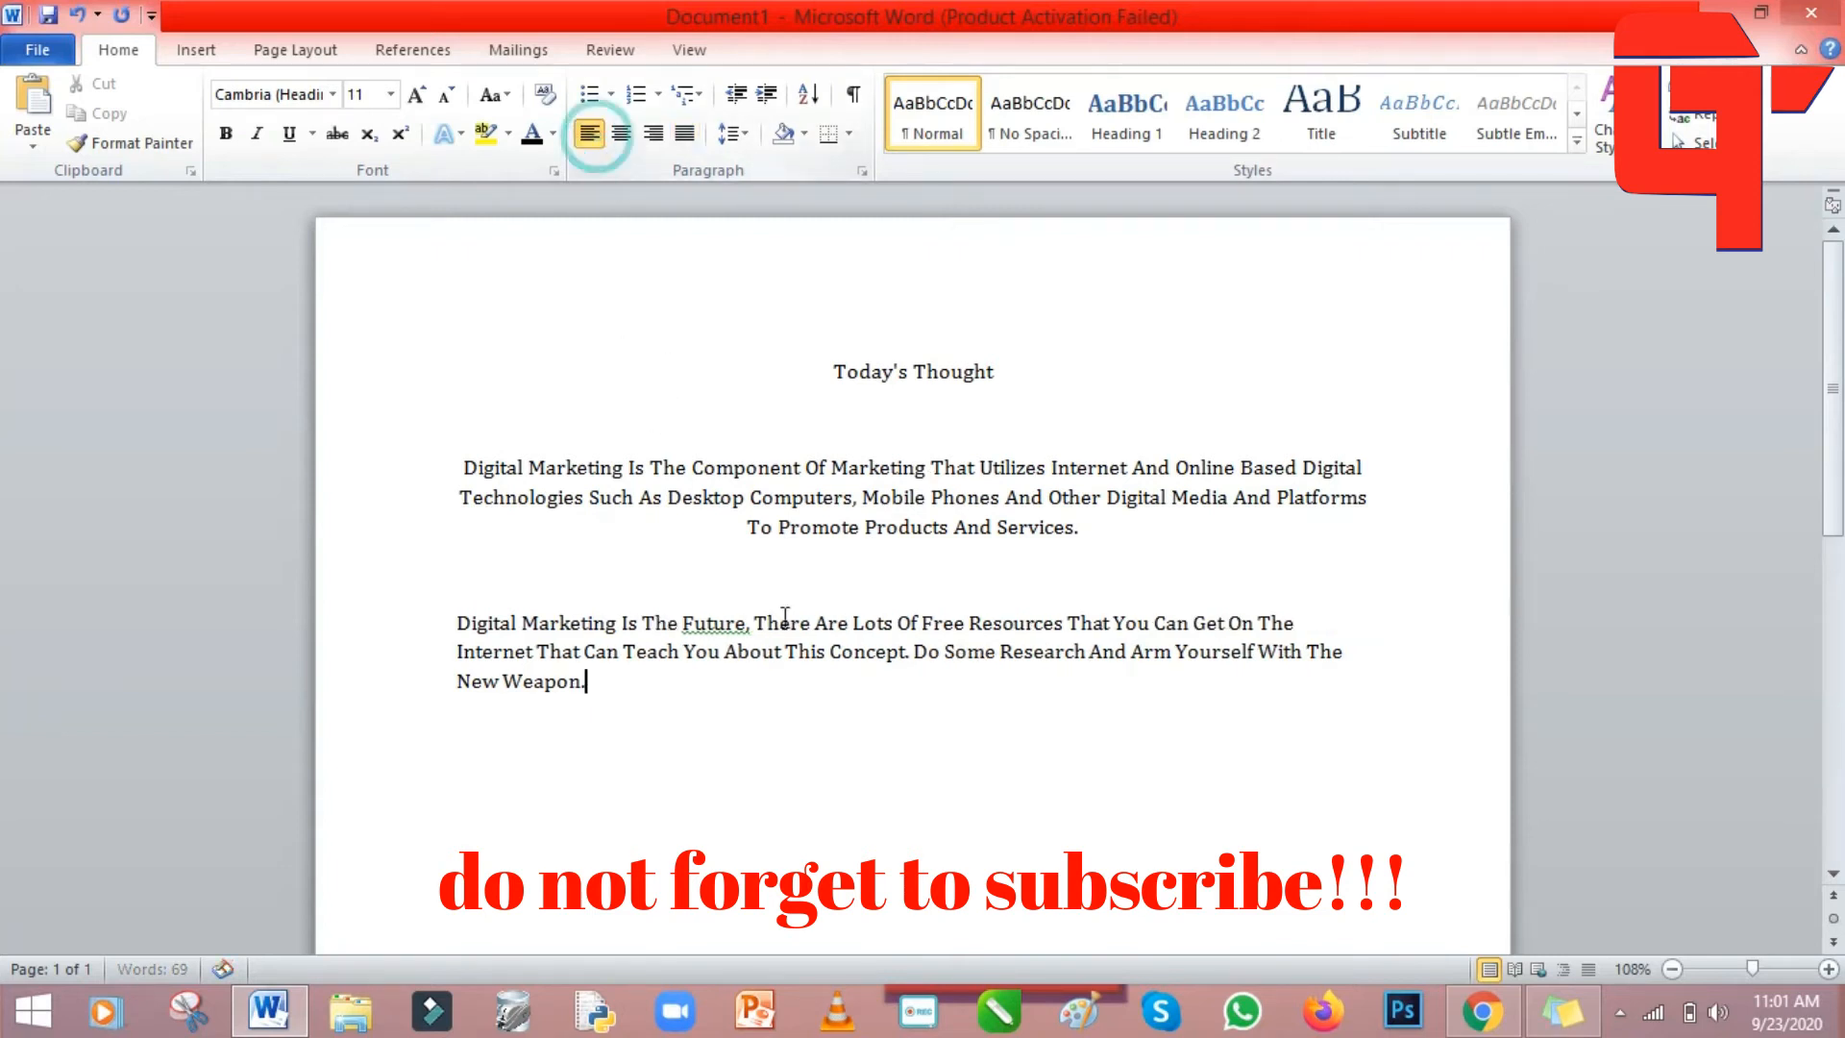
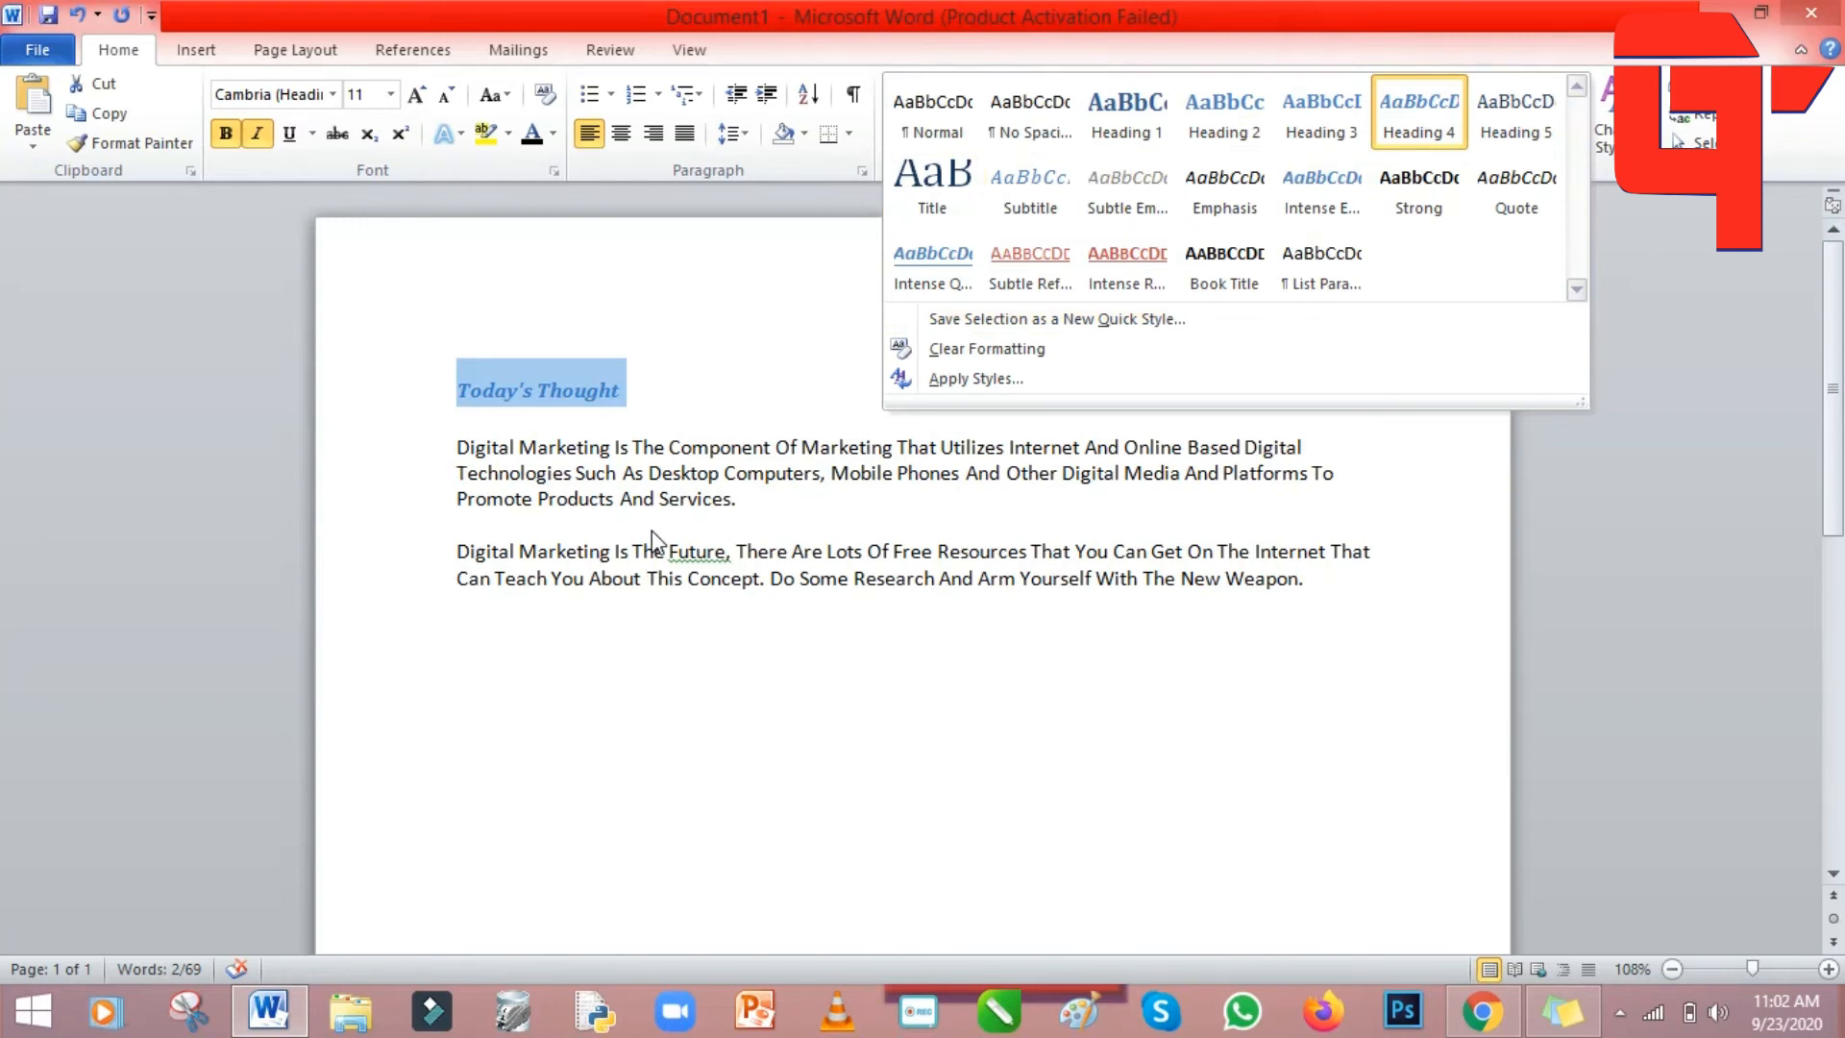
# Close the Styles list, deselect the Heading 4 'Today's Thought' title, and bring up the Insert ribbon.
pyautogui.click(1350, 689)
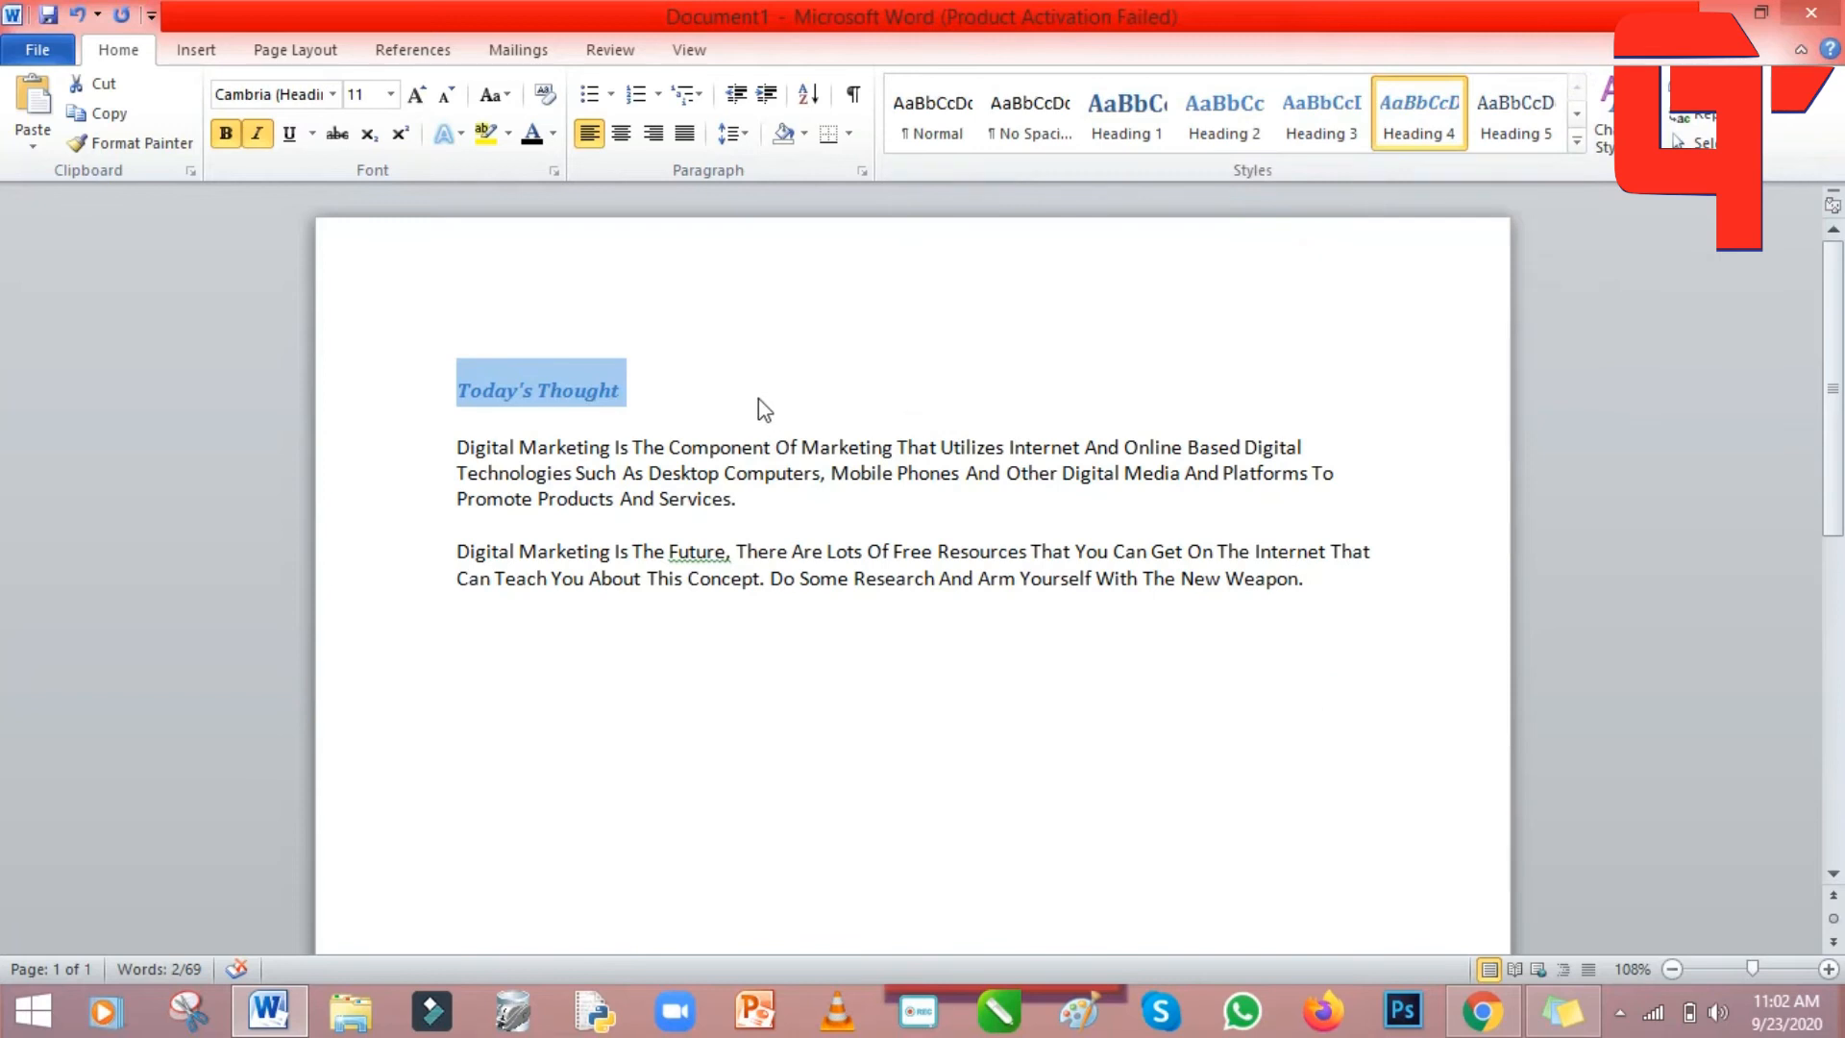
pyautogui.click(710, 391)
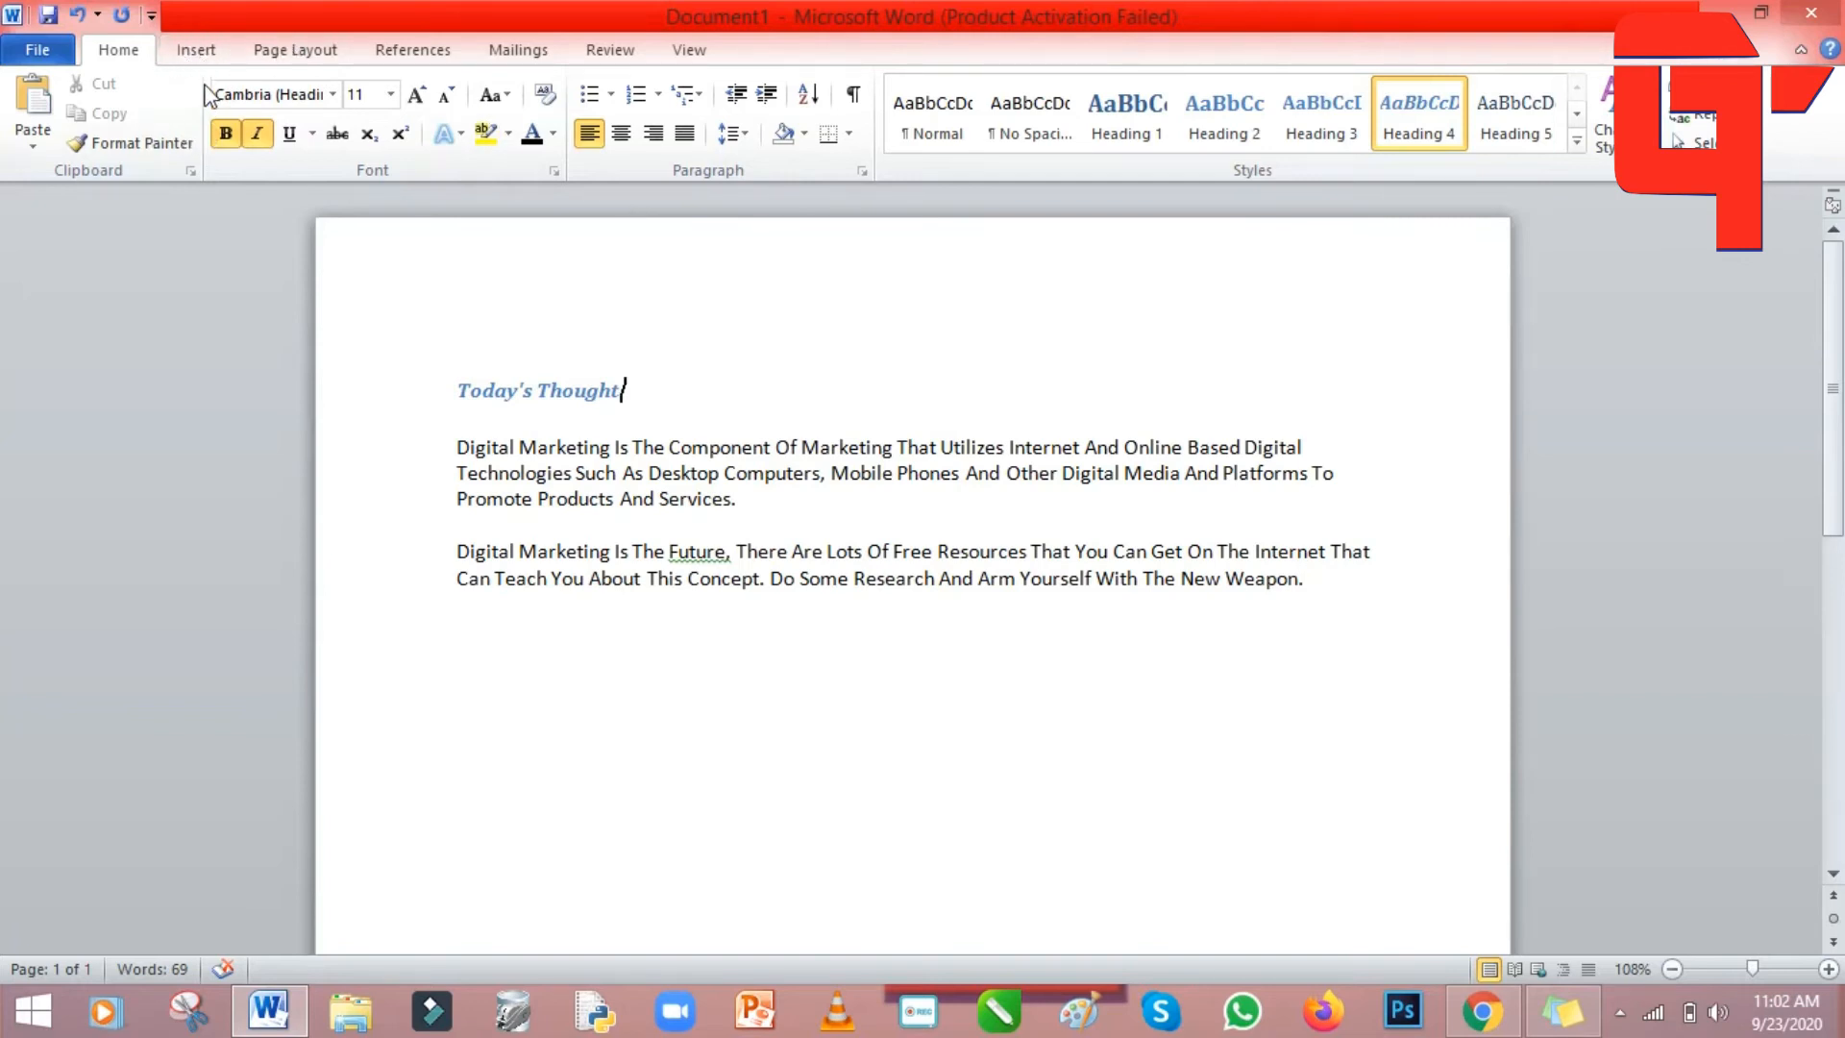
pyautogui.click(195, 53)
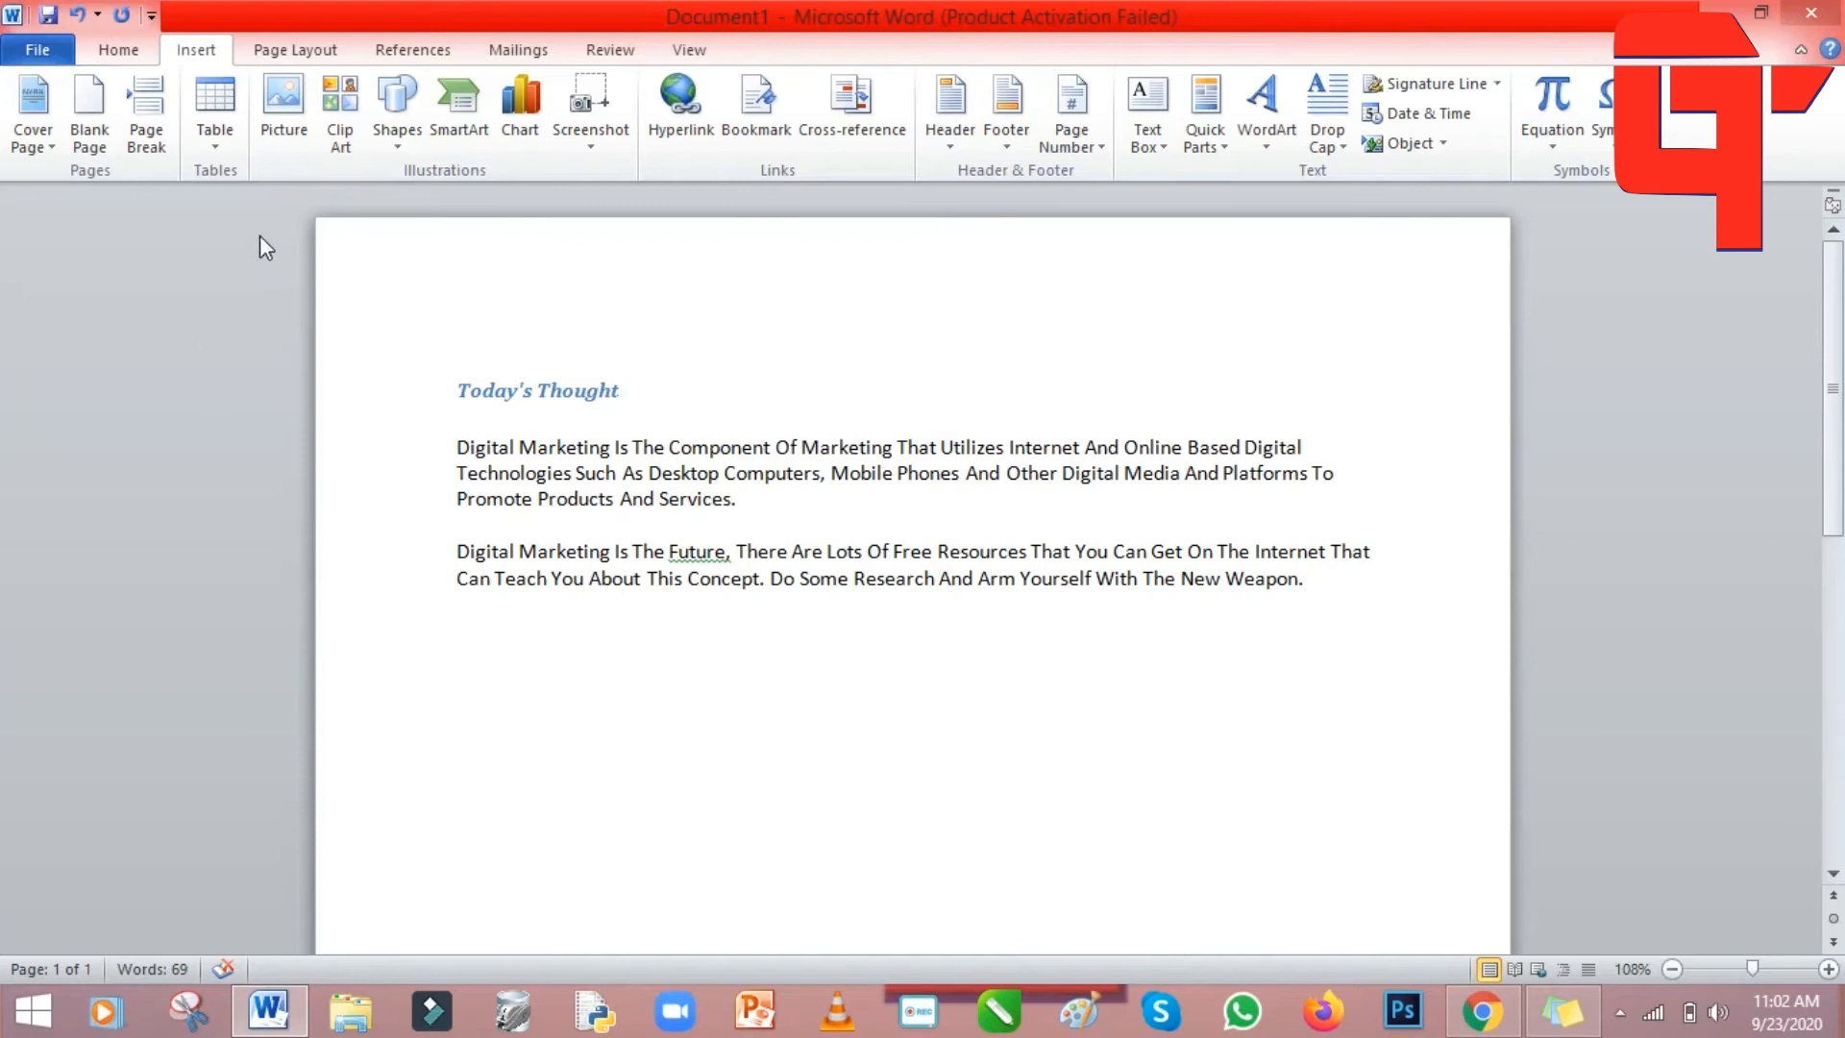
# Insert an empty 5-column, 2-row table below the Today's Thought heading.
pyautogui.click(219, 141)
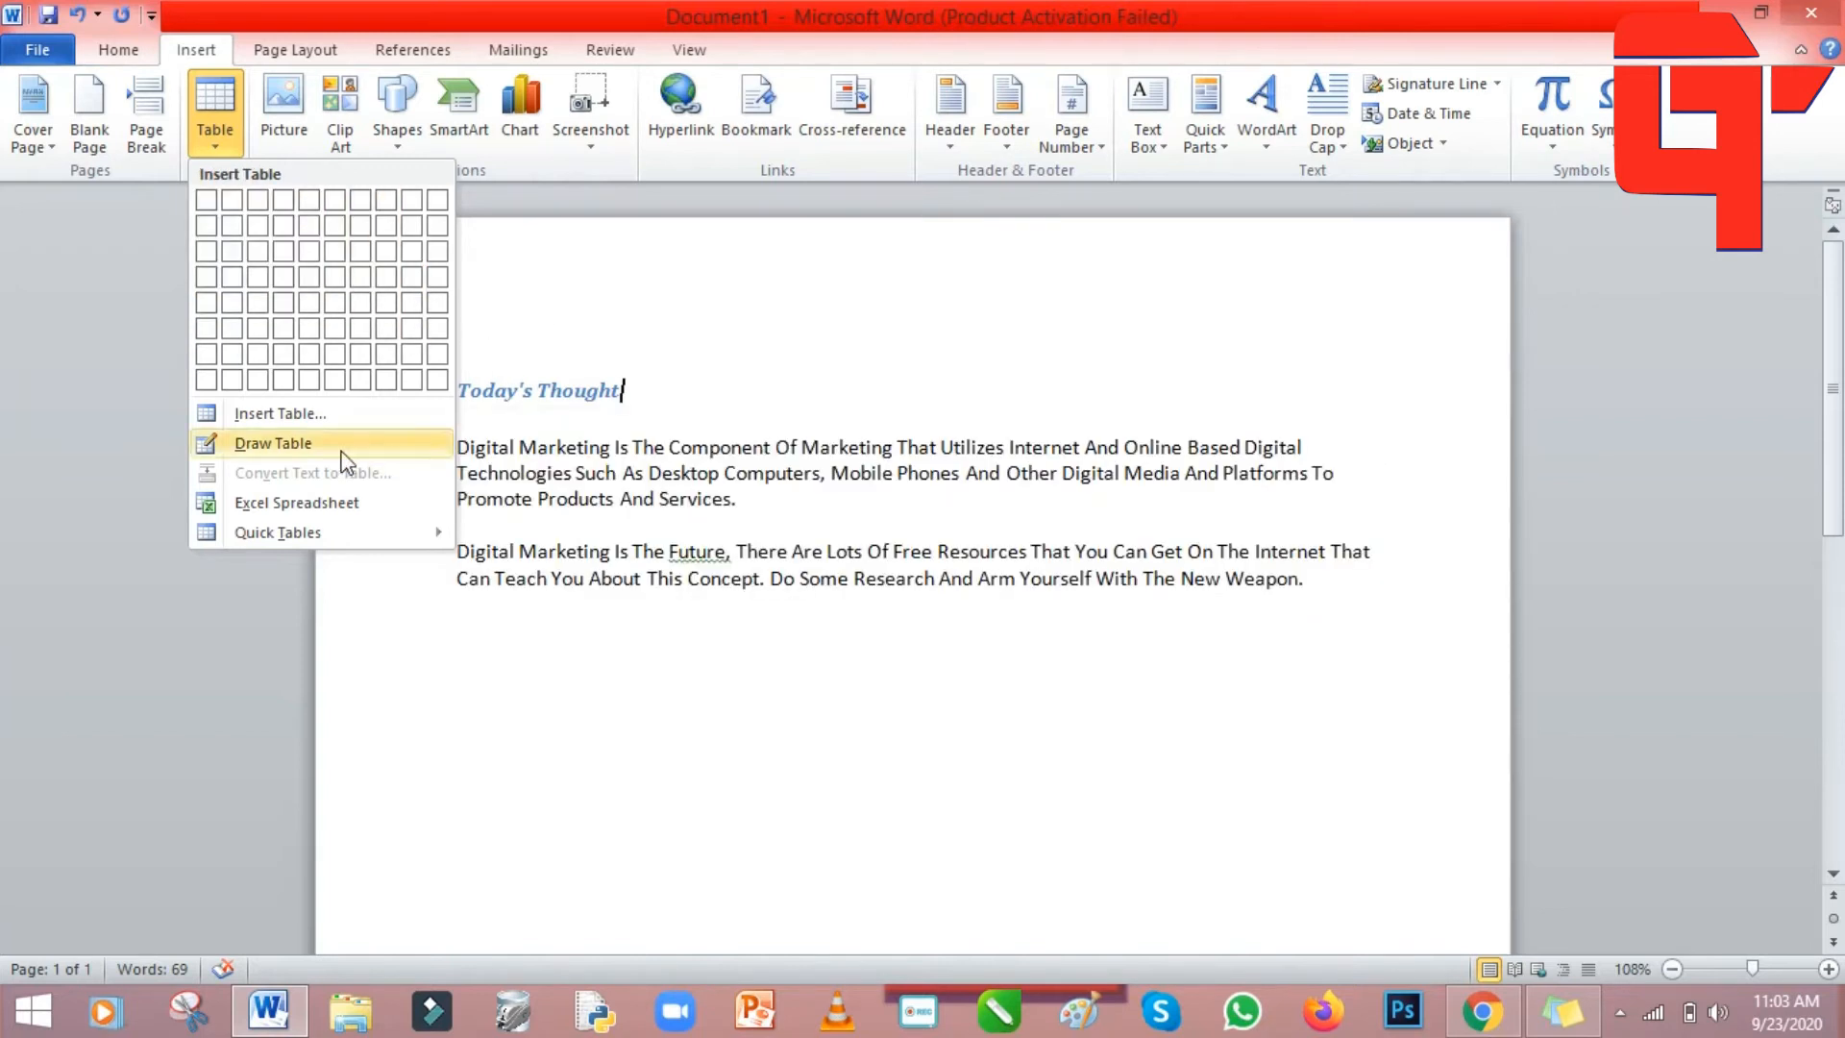
pyautogui.click(279, 414)
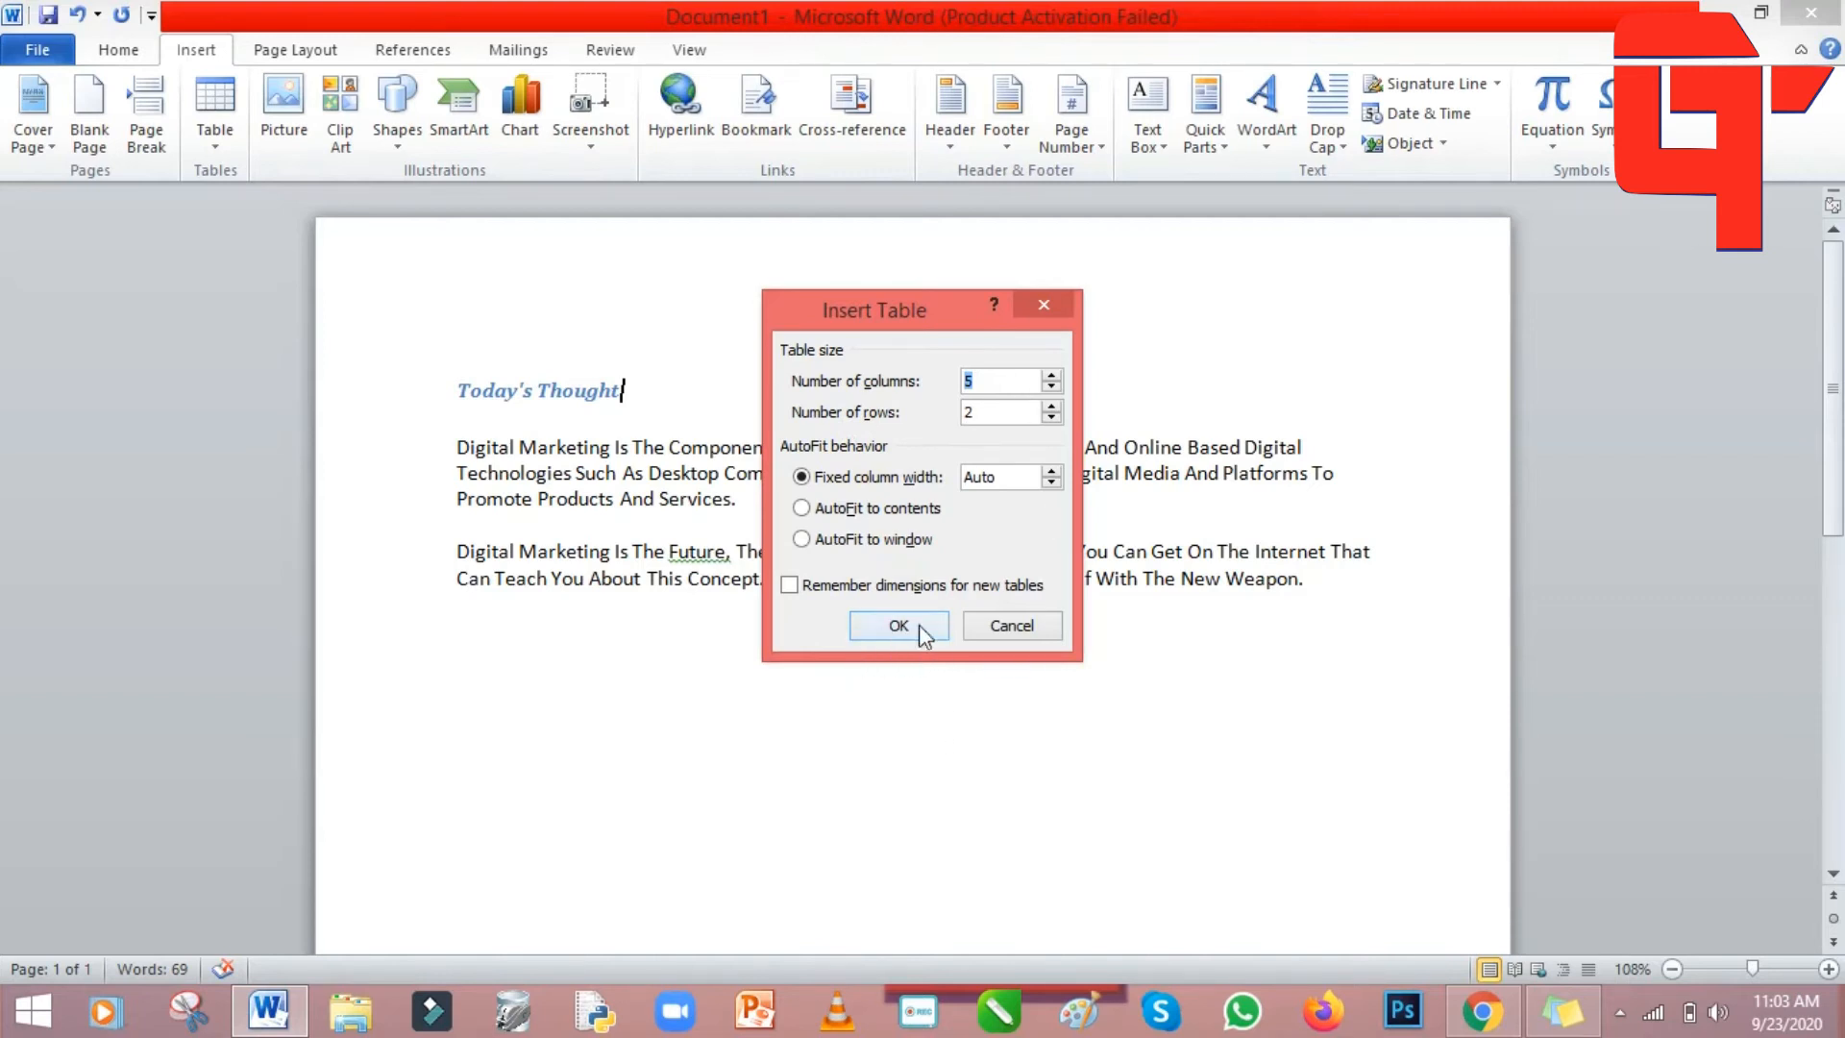
pyautogui.click(891, 630)
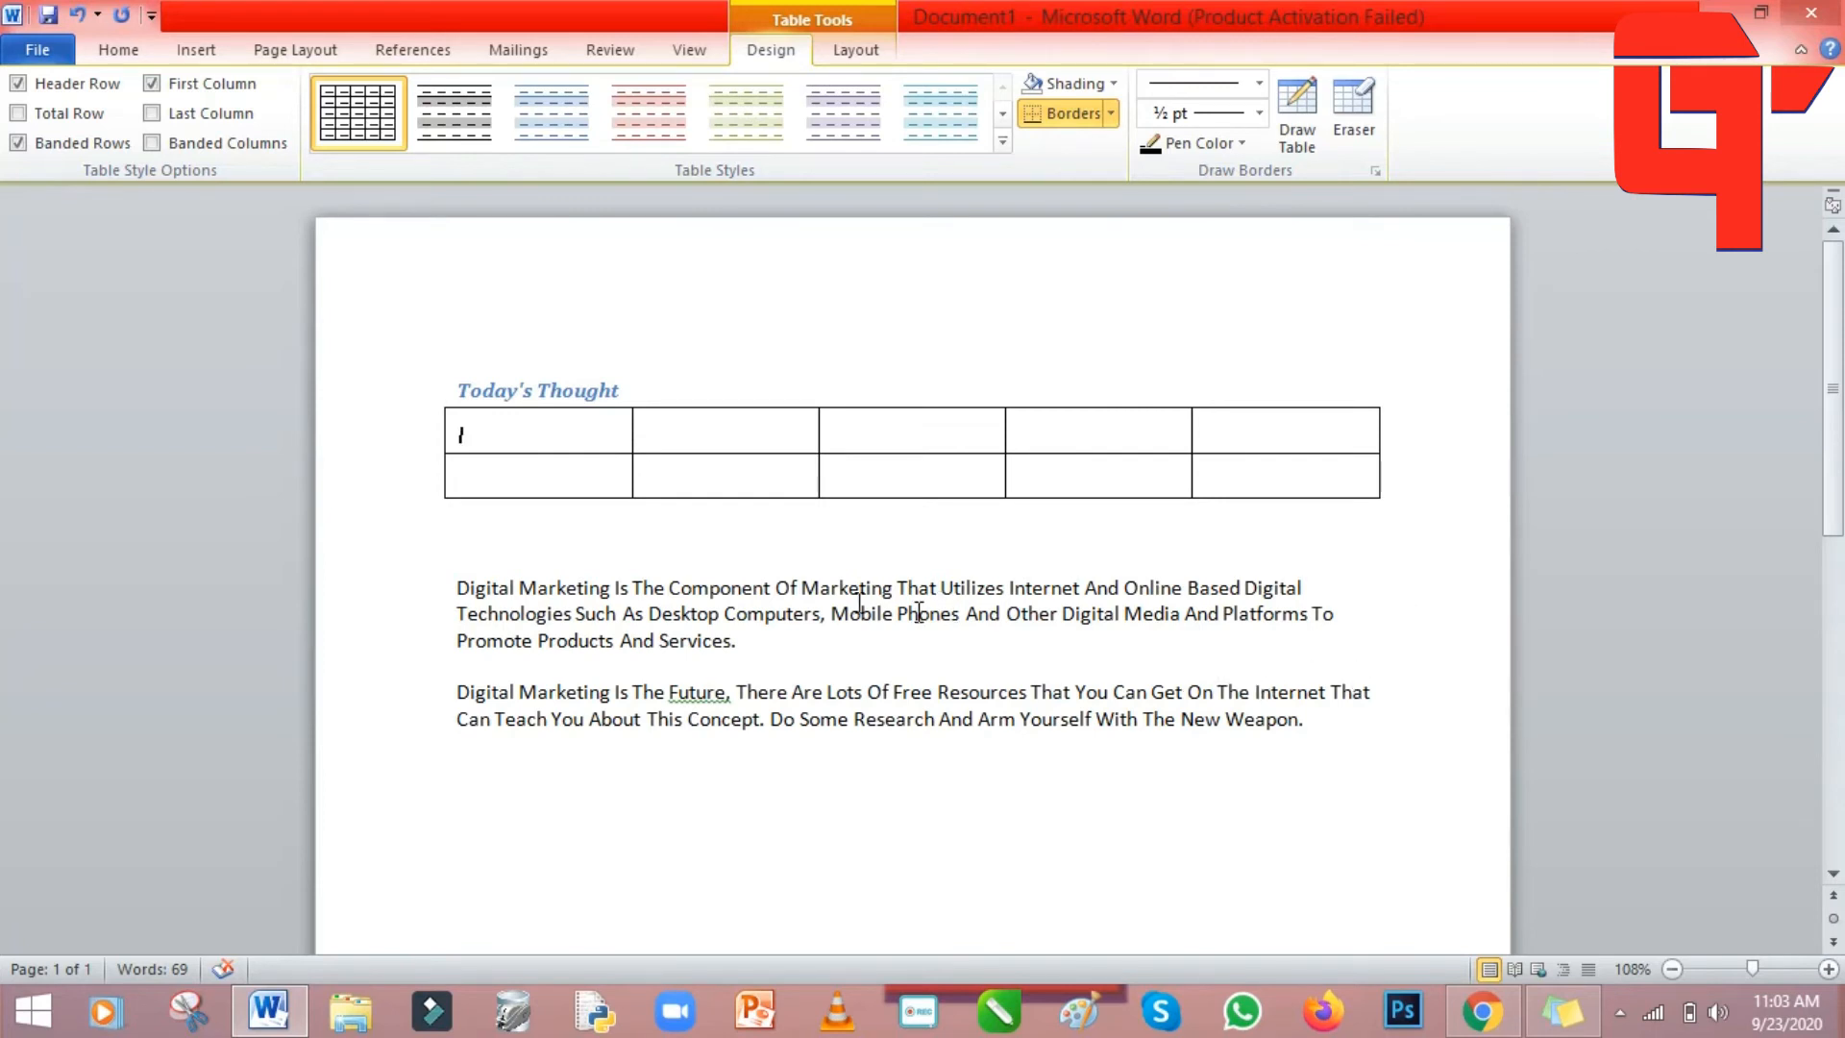
pyautogui.click(195, 50)
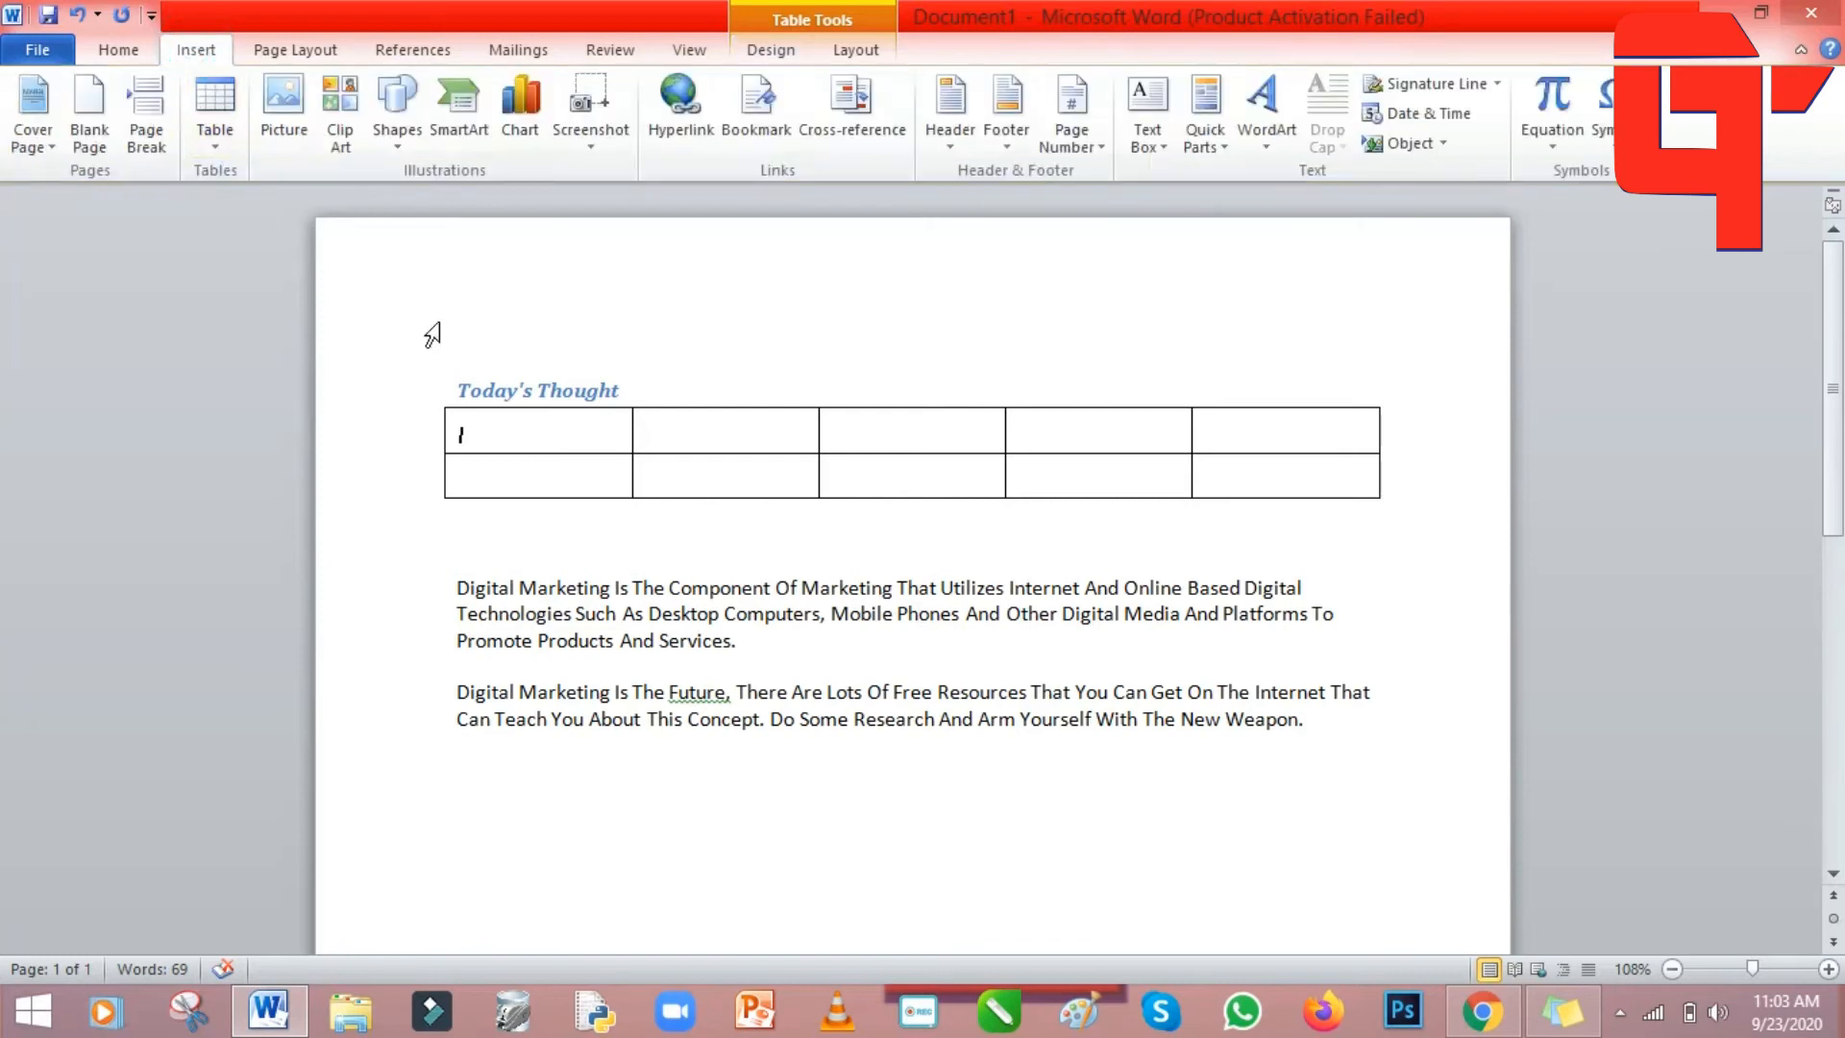
# Undo the table, insert the gym photo IMG_20190719_160107.jpg, then undo that too.
pyautogui.click(78, 16)
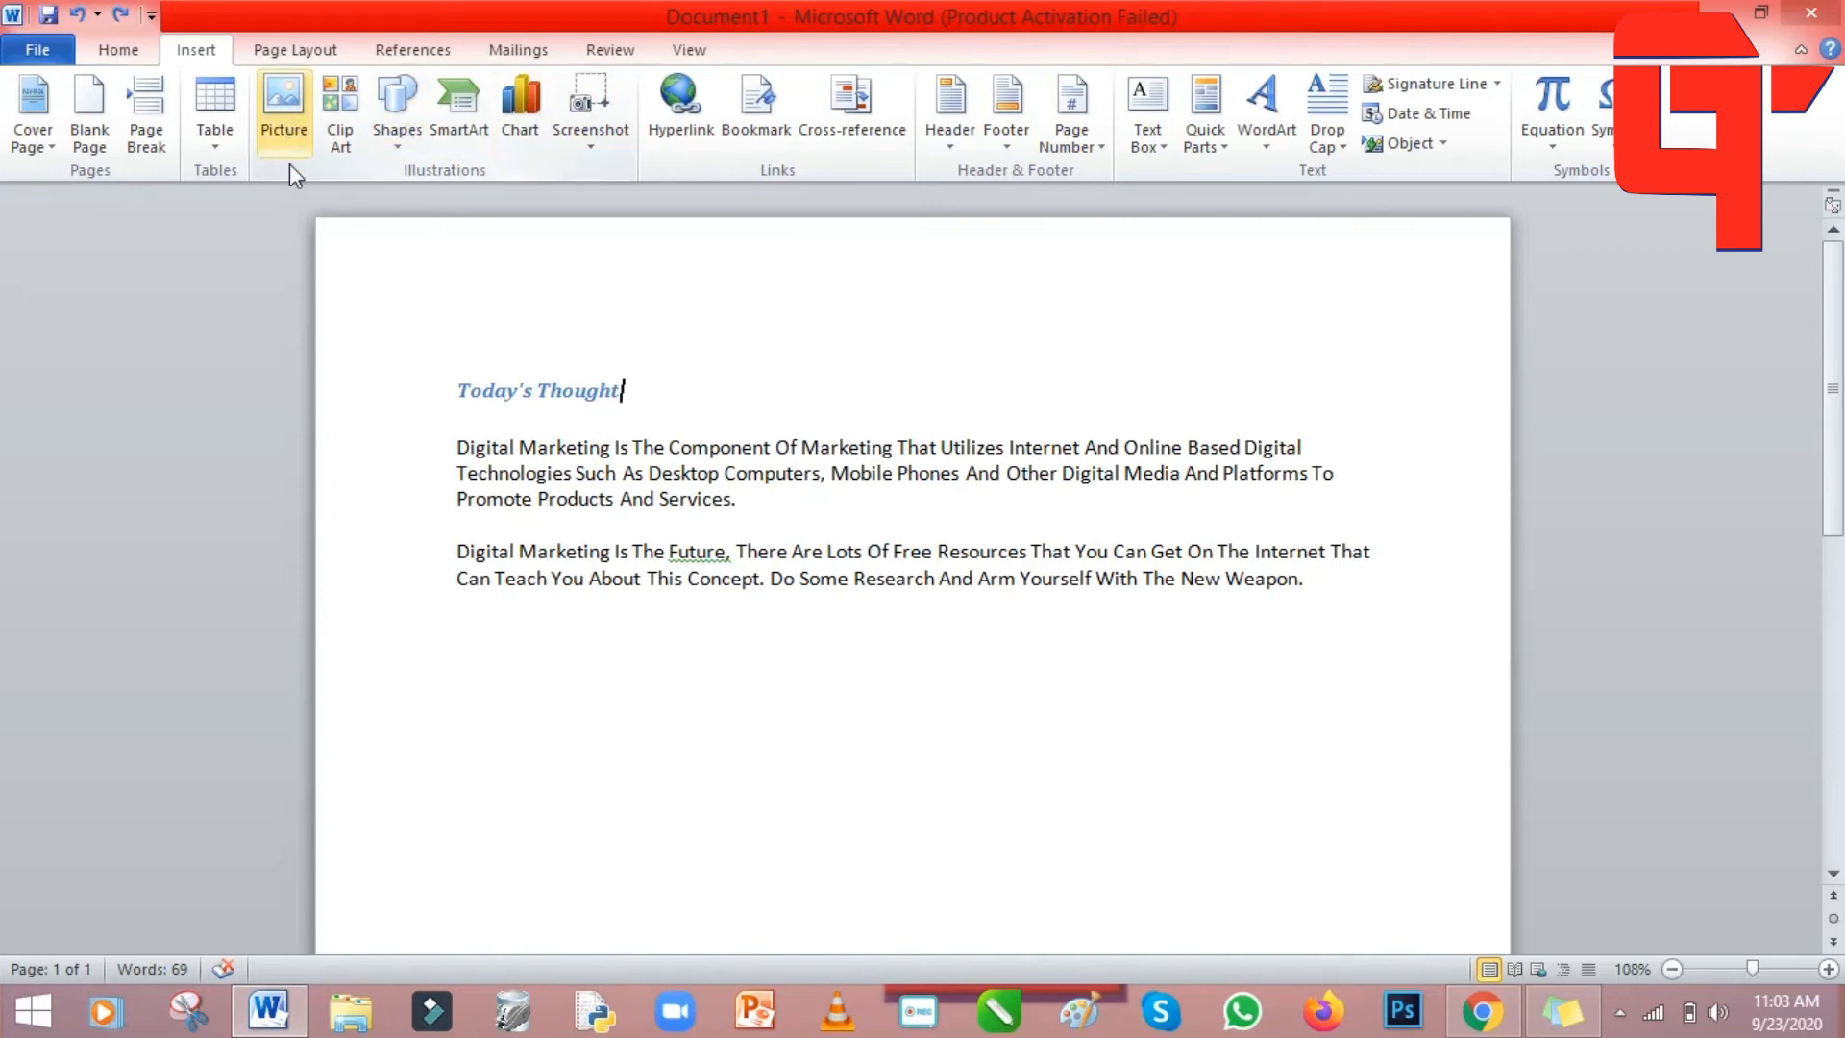
pyautogui.click(296, 133)
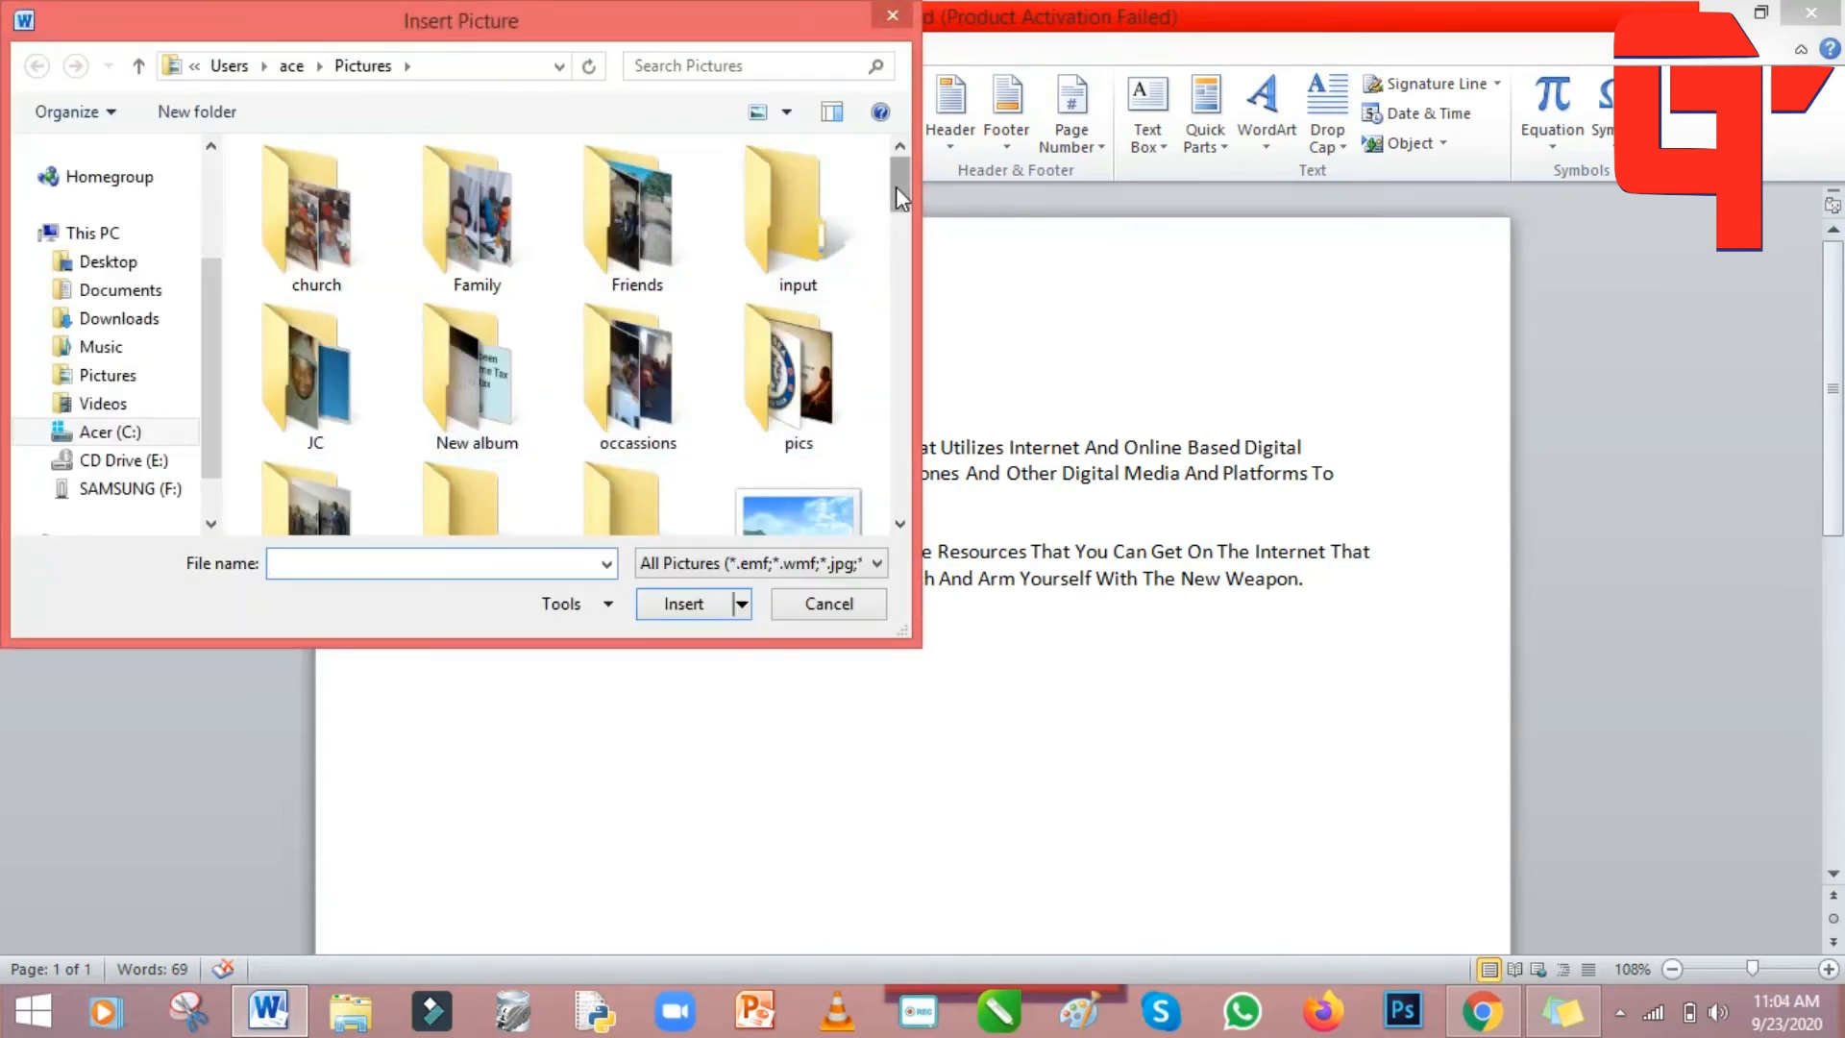
pyautogui.moveTo(896, 188); pyautogui.dragTo(909, 336)
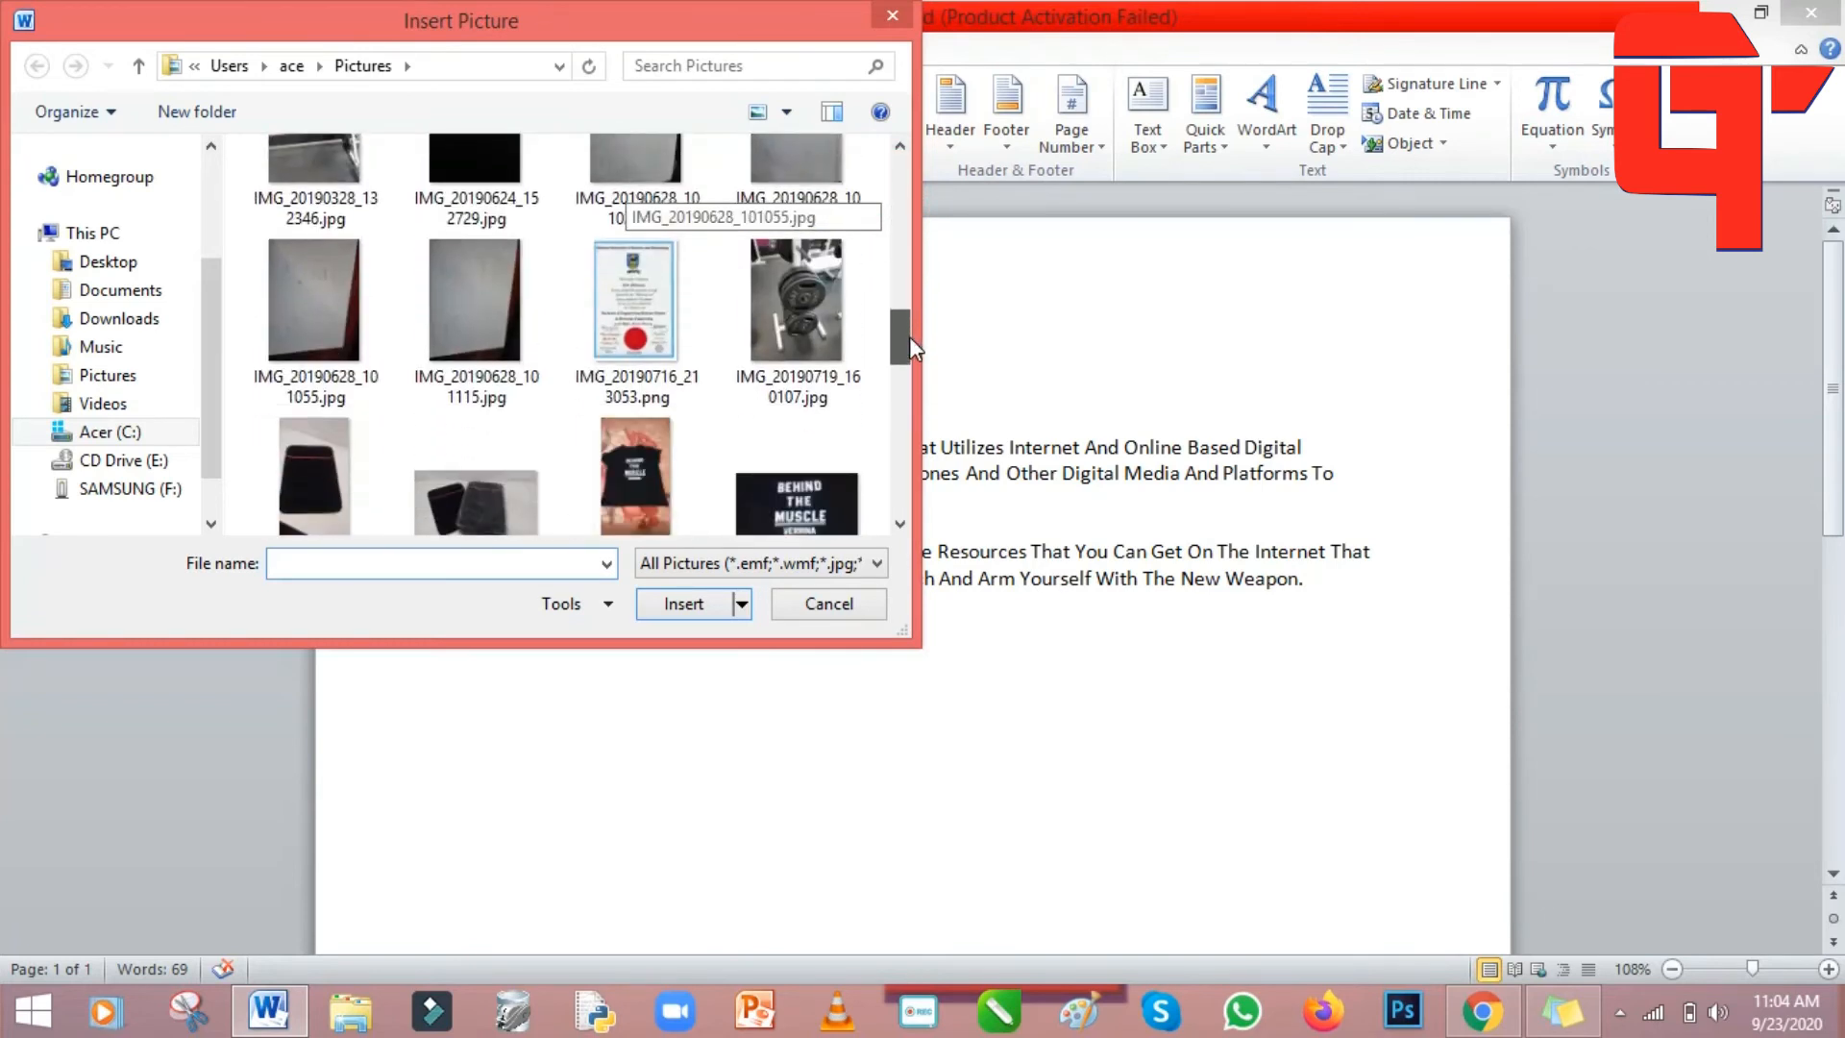
pyautogui.doubleClick(795, 300)
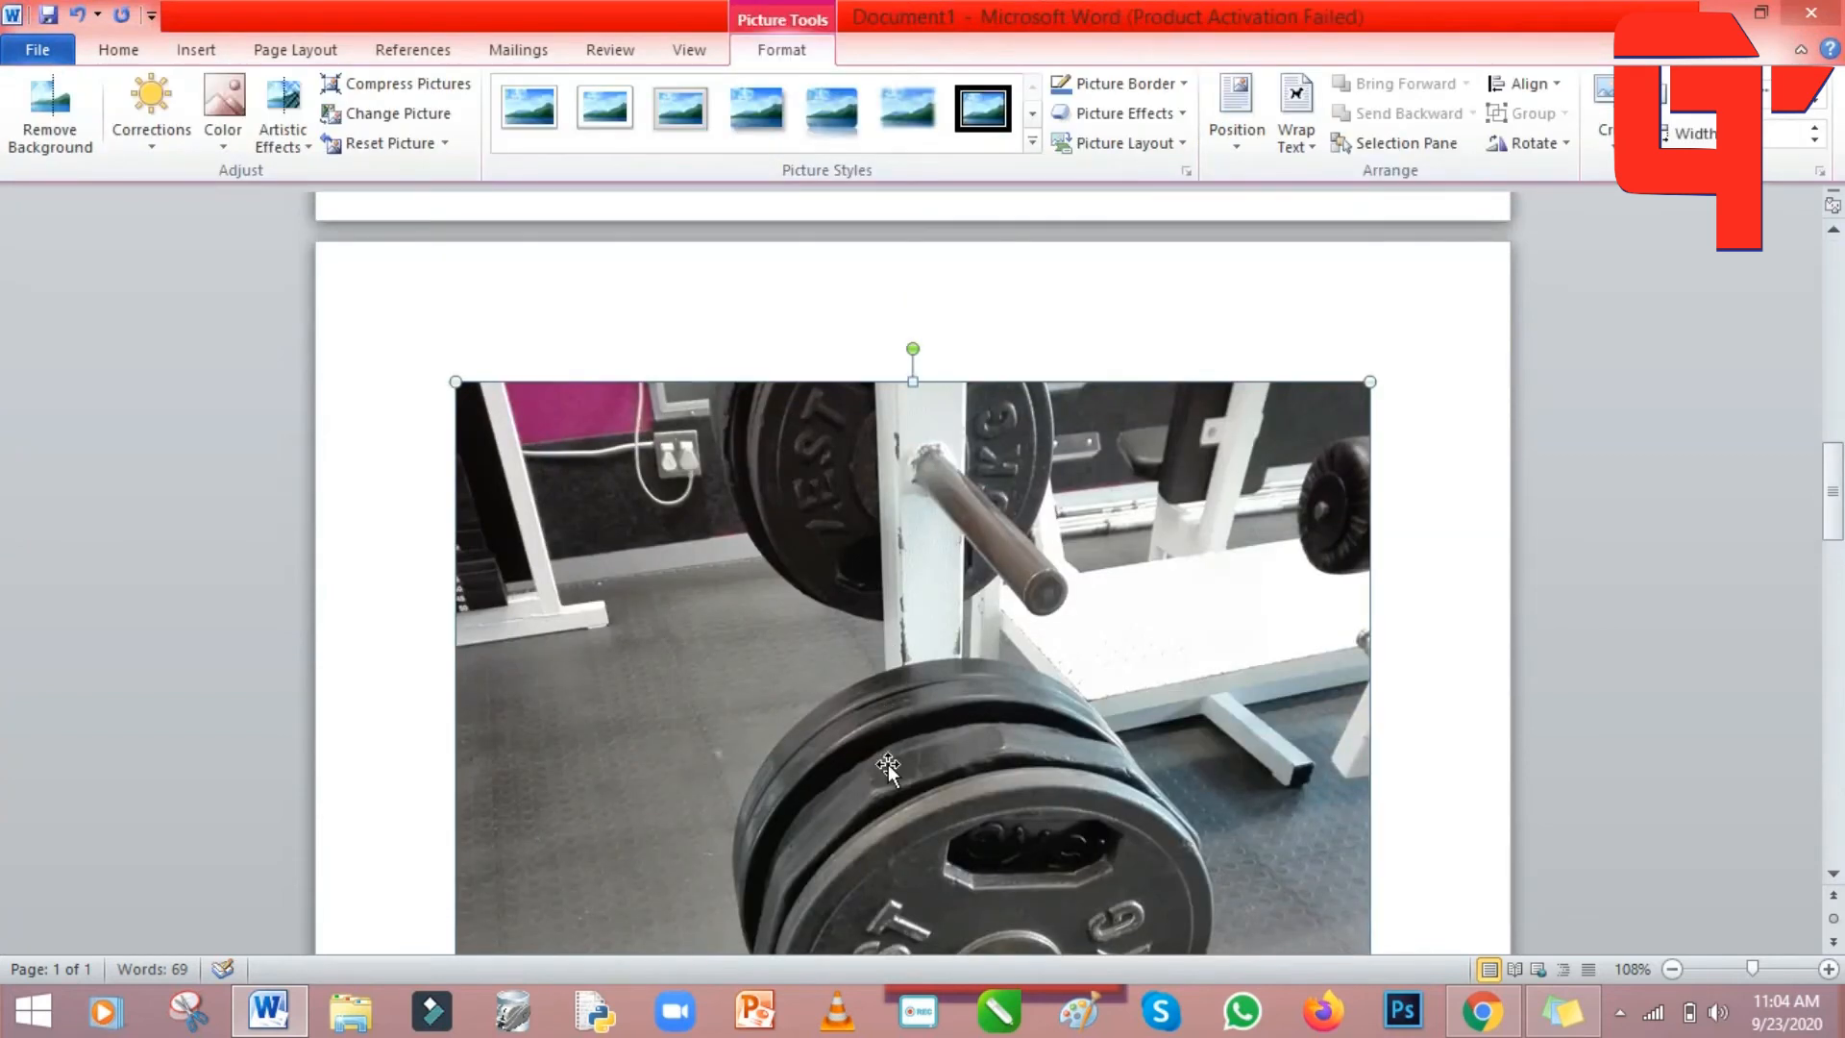
pyautogui.moveTo(1836, 495)
pyautogui.mouseDown()
pyautogui.moveTo(1842, 713)
pyautogui.moveTo(1842, 403)
pyautogui.moveTo(1842, 583)
pyautogui.moveTo(1842, 485)
pyautogui.mouseUp()
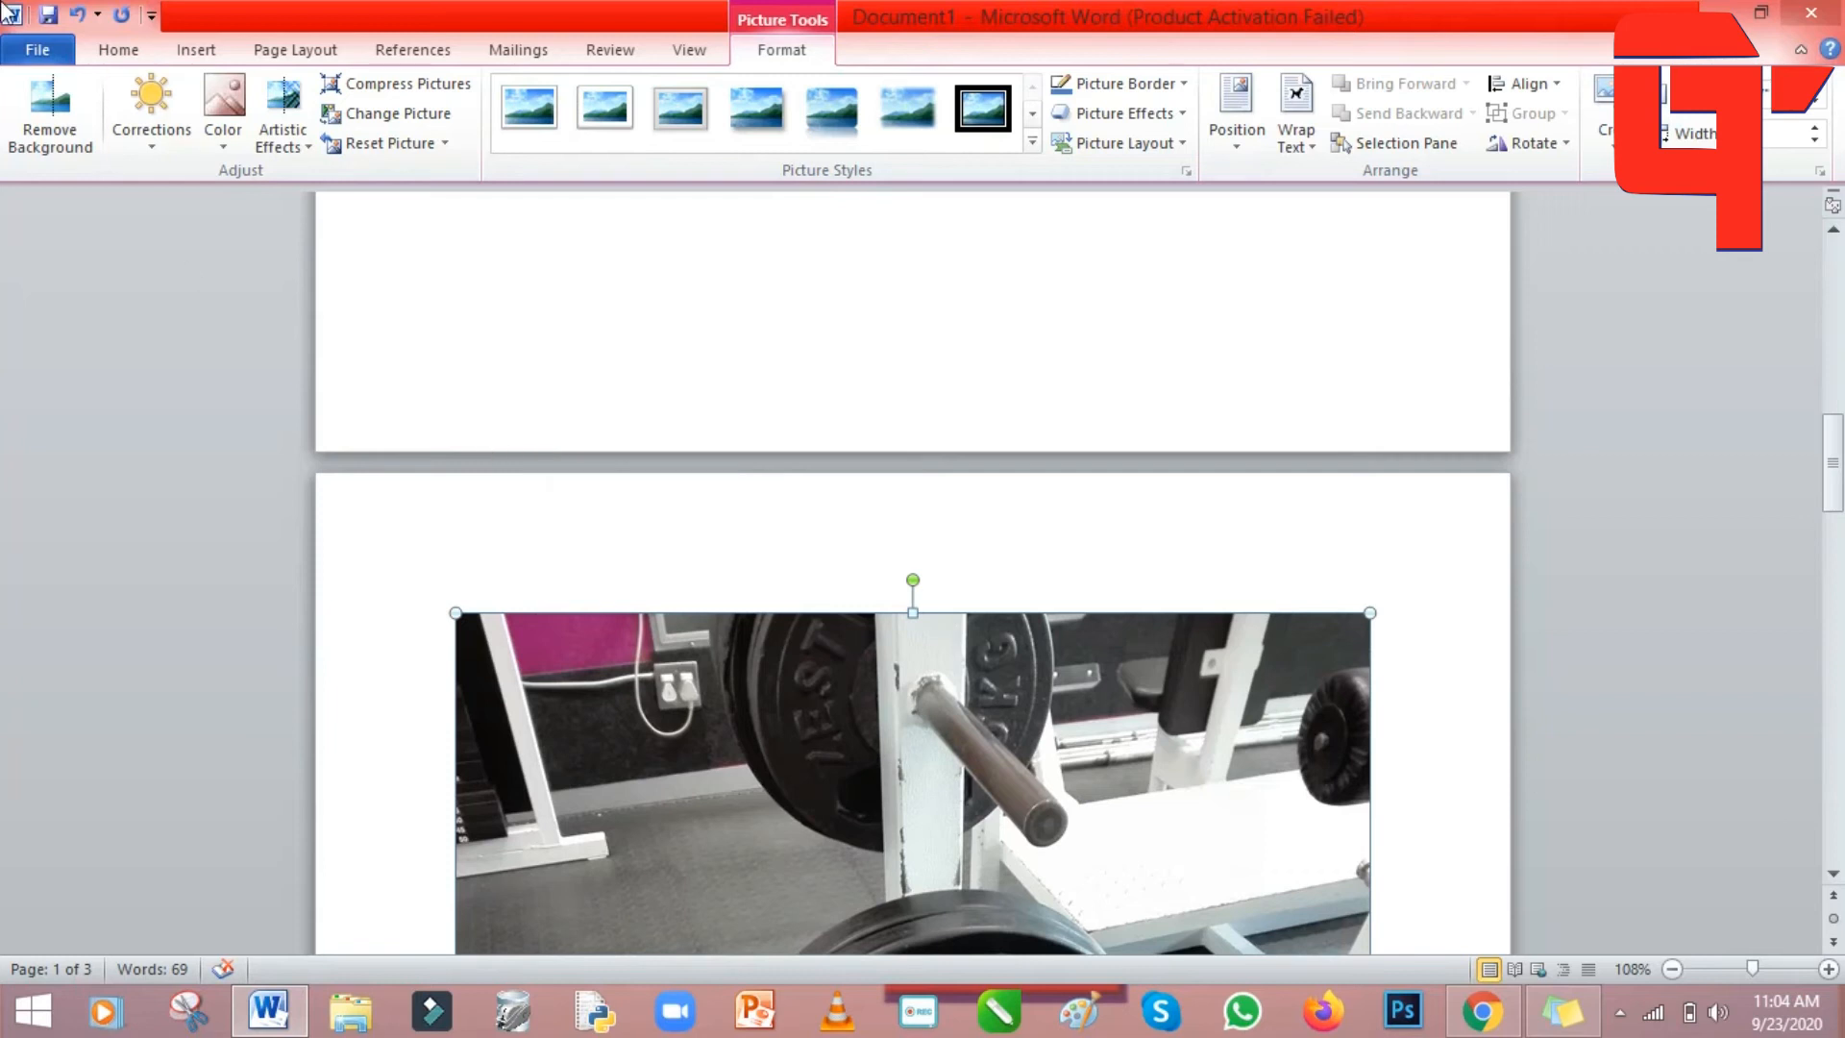
pyautogui.click(78, 15)
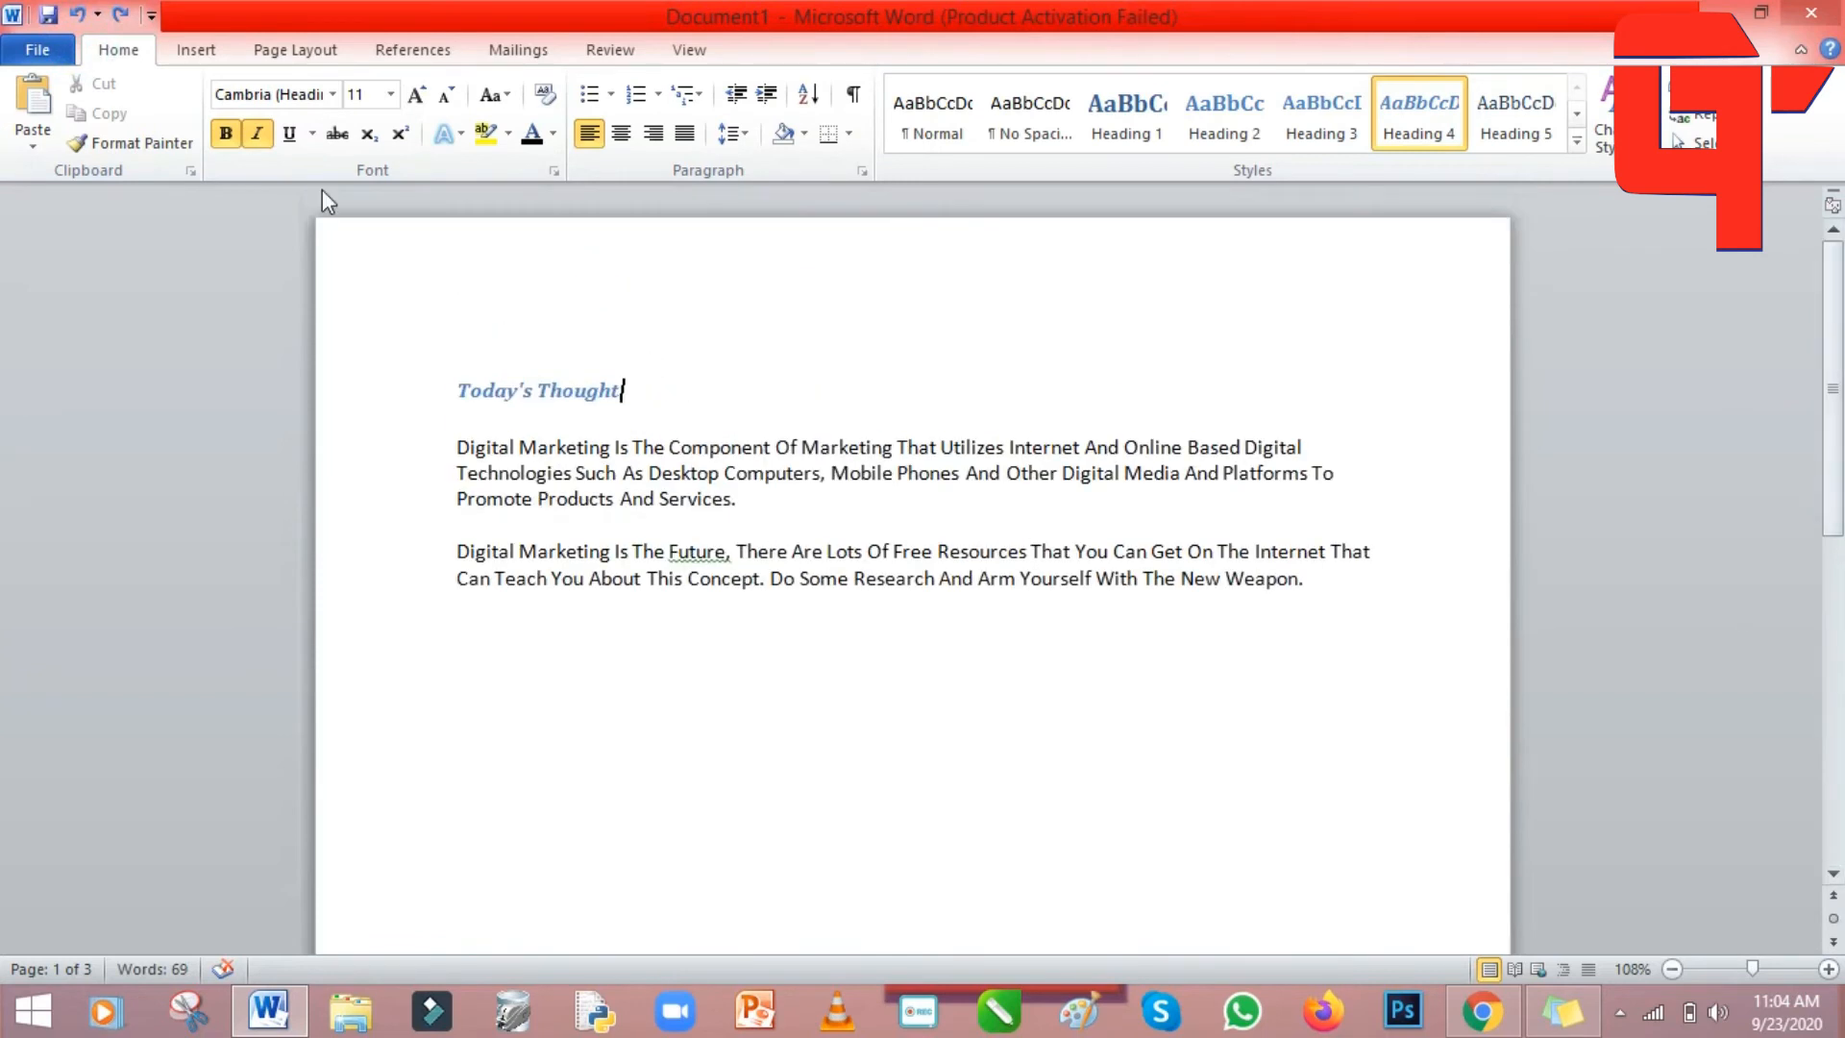
pyautogui.click(195, 52)
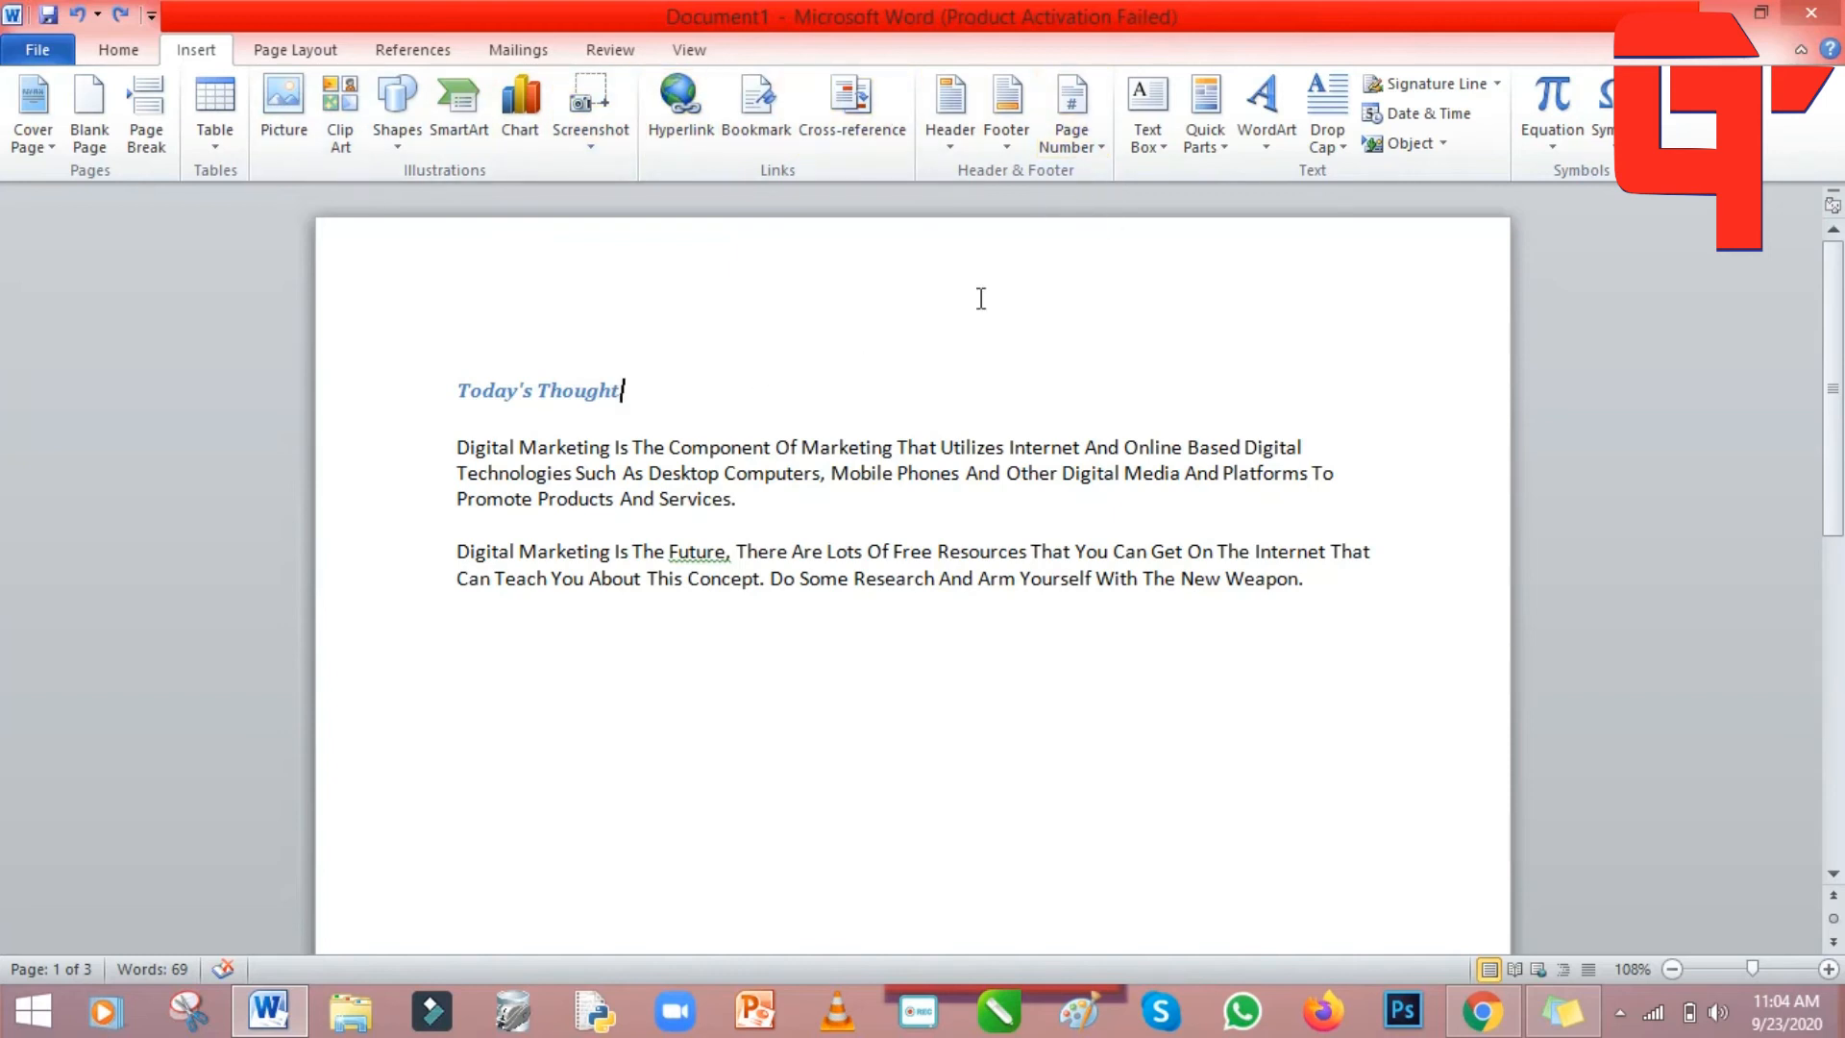
pyautogui.doubleClick(1246, 260)
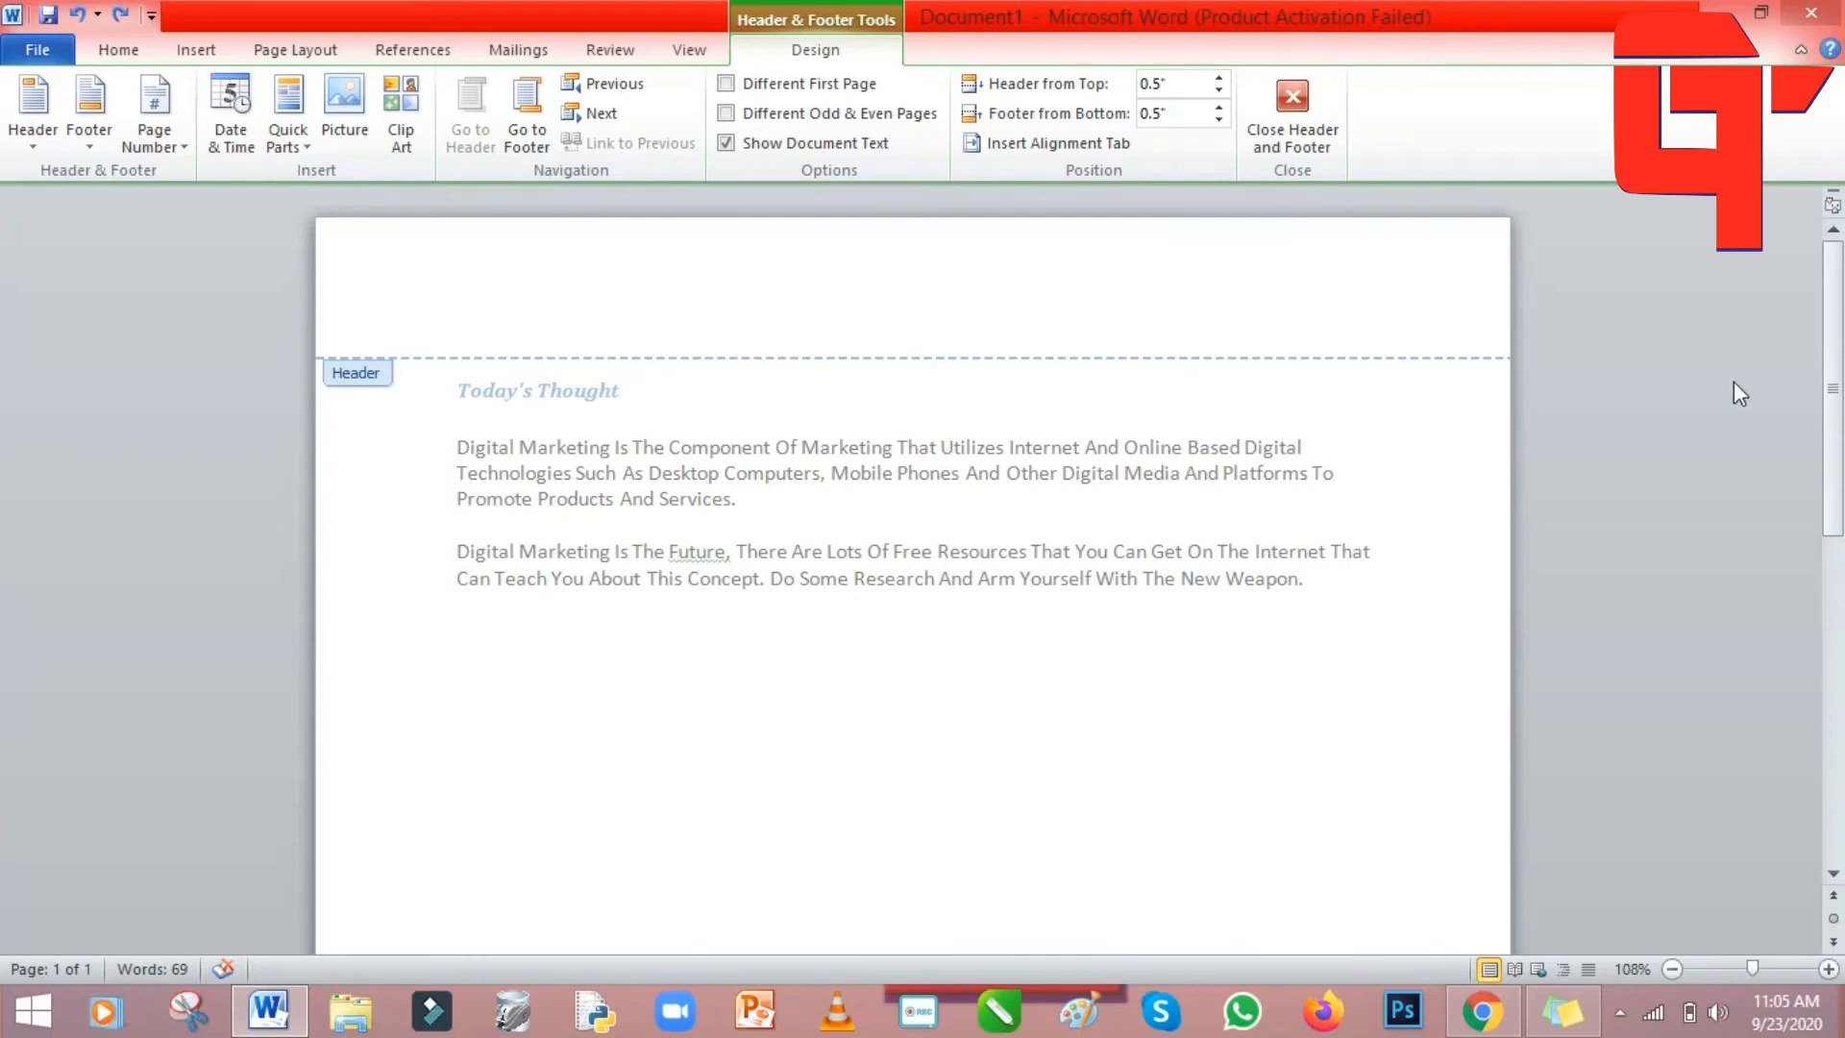
pyautogui.moveTo(1837, 330); pyautogui.dragTo(1834, 695)
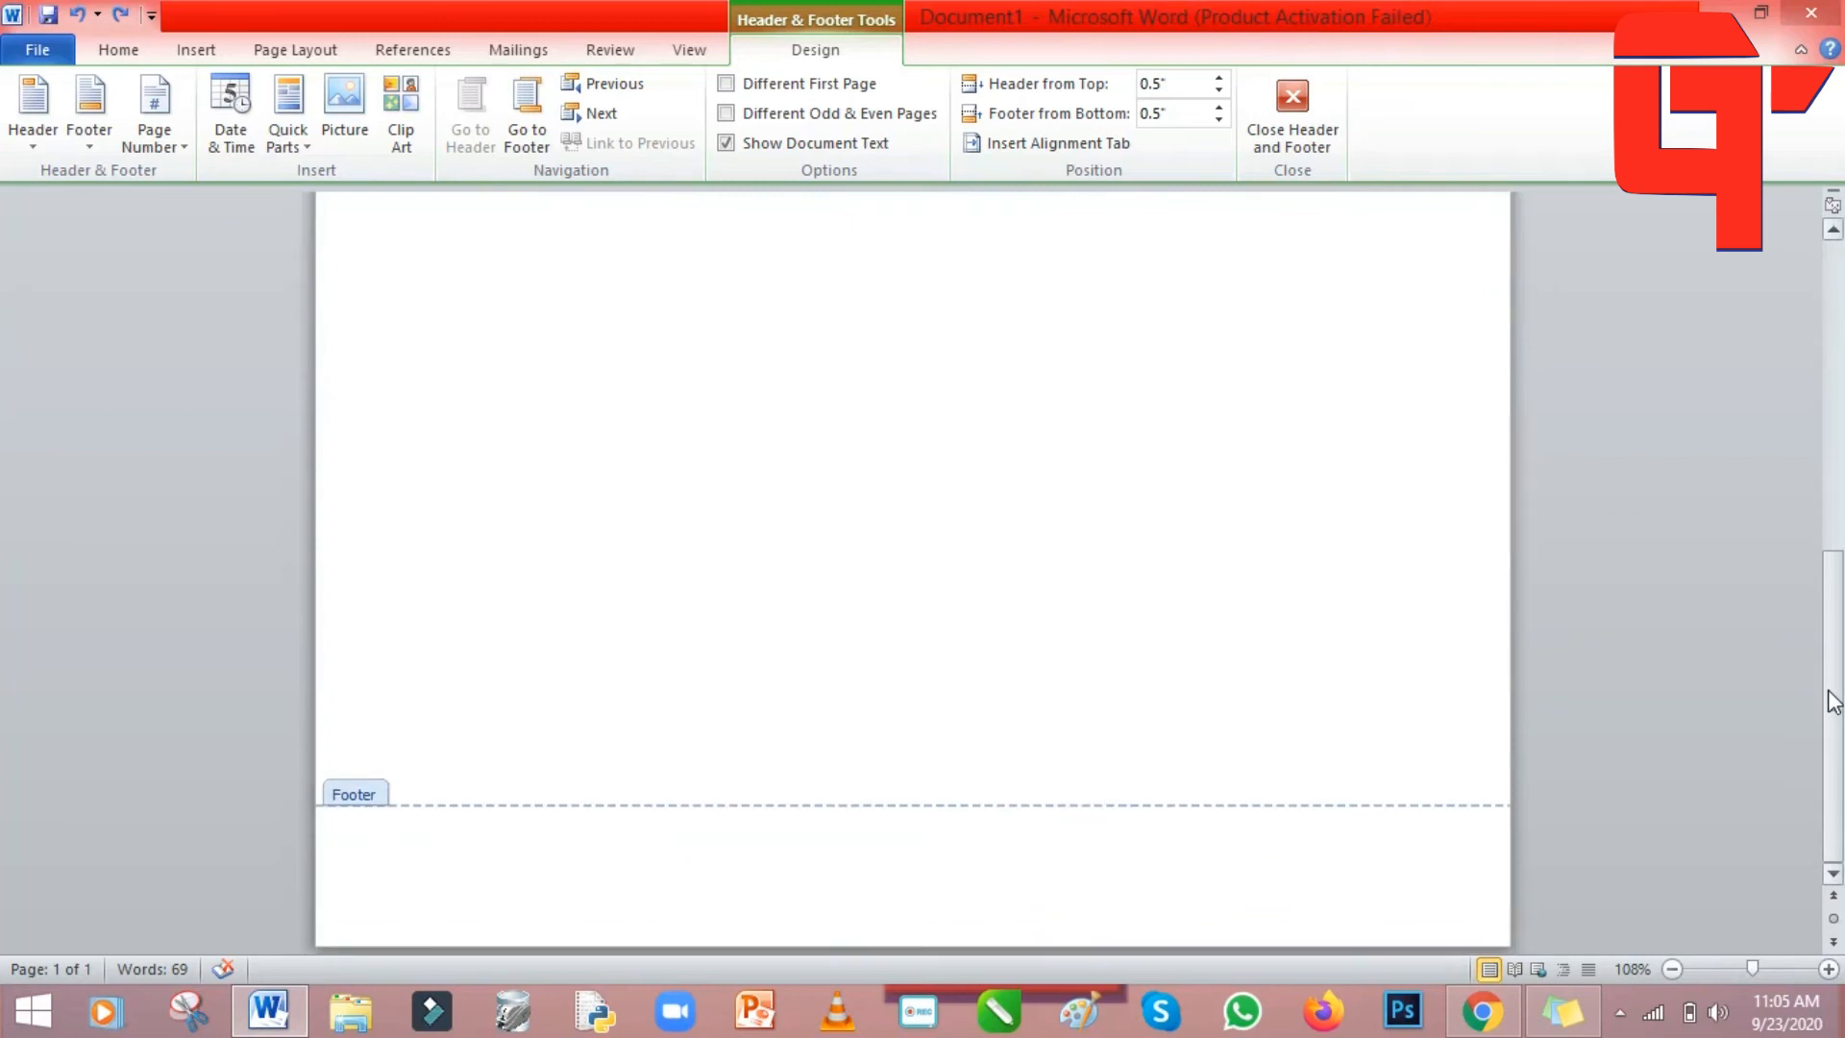
pyautogui.click(1114, 873)
pyautogui.write('iijjji')
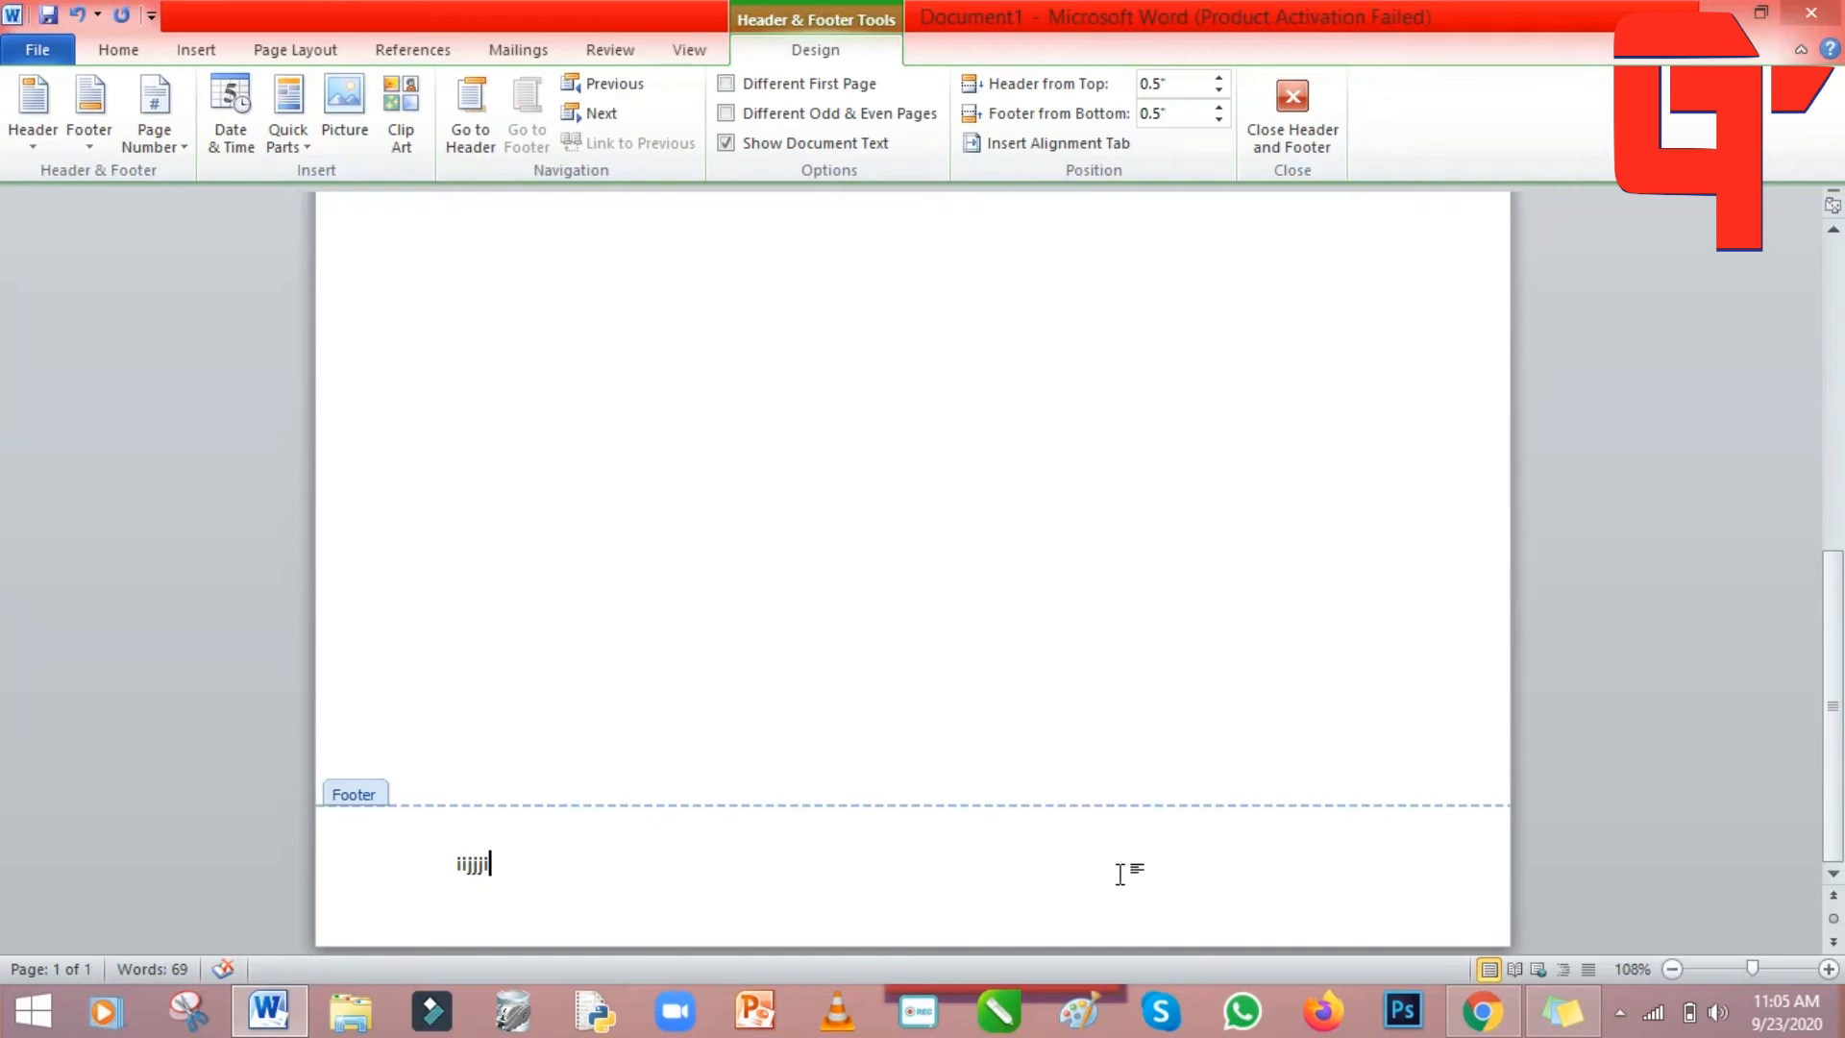
pyautogui.doubleClick(827, 491)
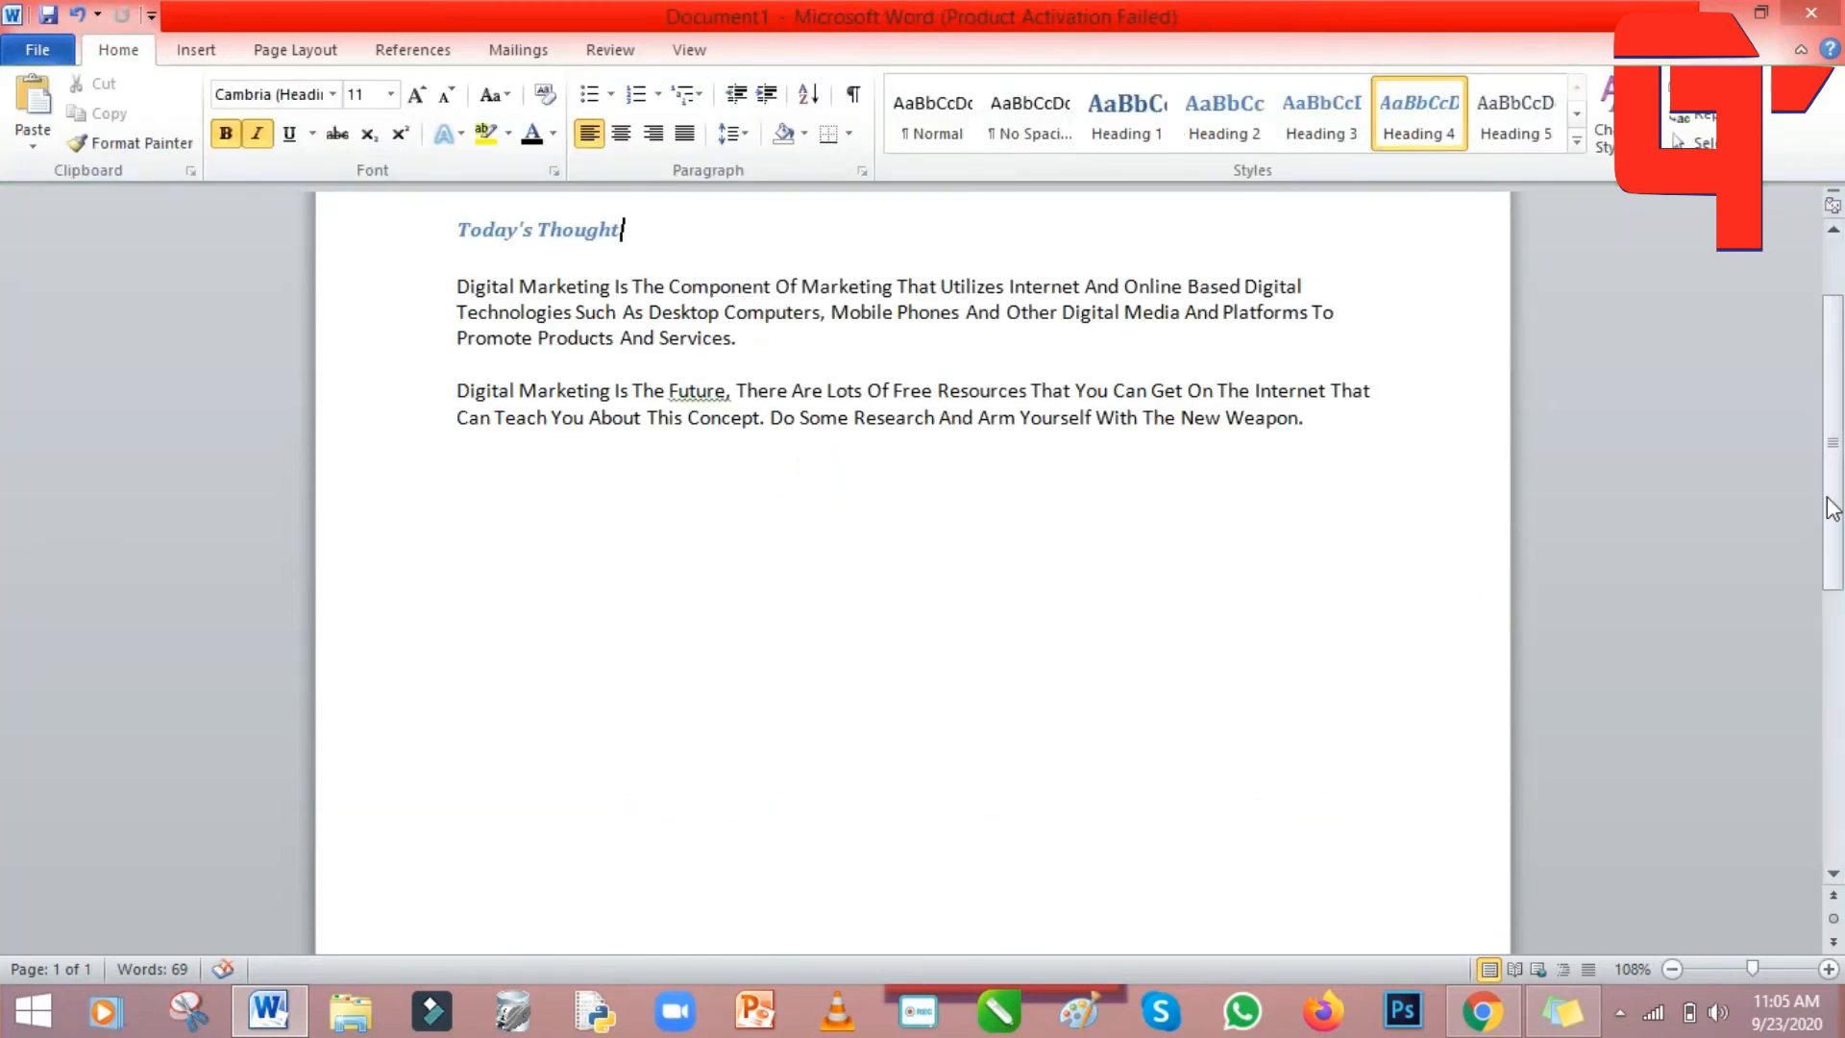
# Browse the Page Number placement options and close the menu without choosing one.
pyautogui.scroll(2, 1830, 481)
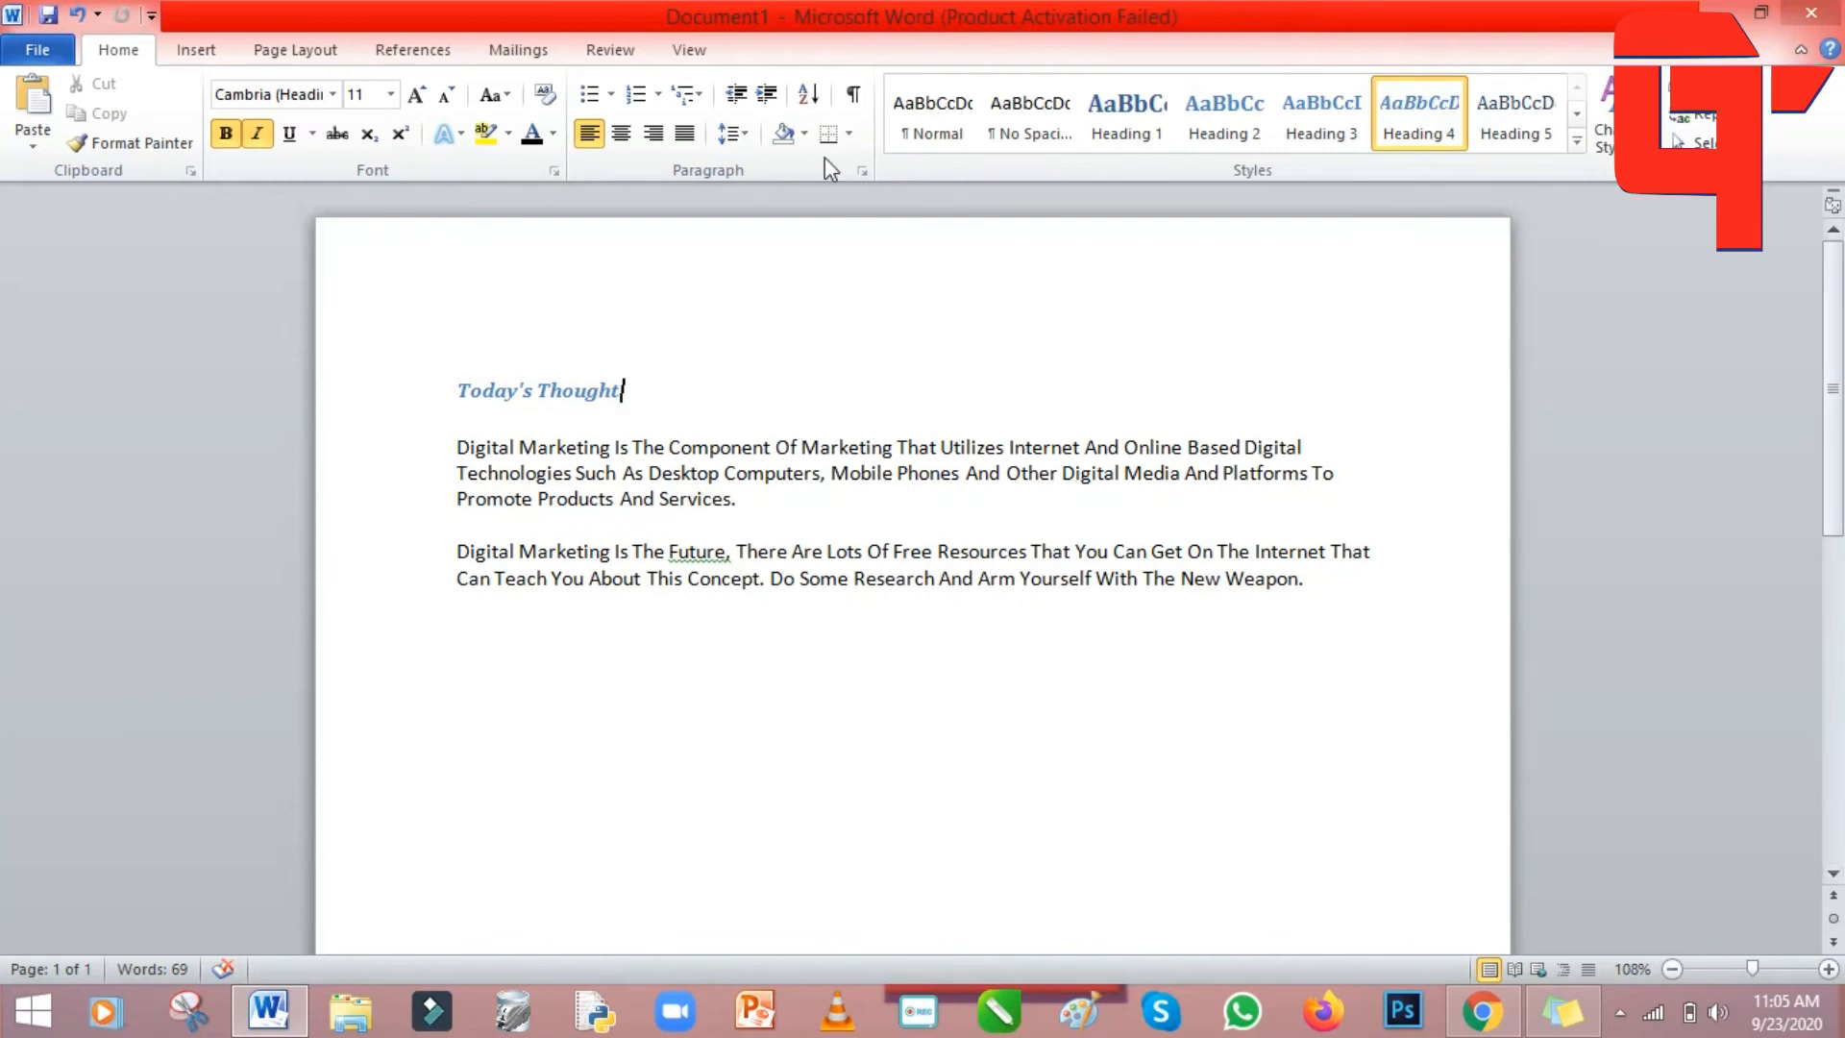
pyautogui.click(196, 49)
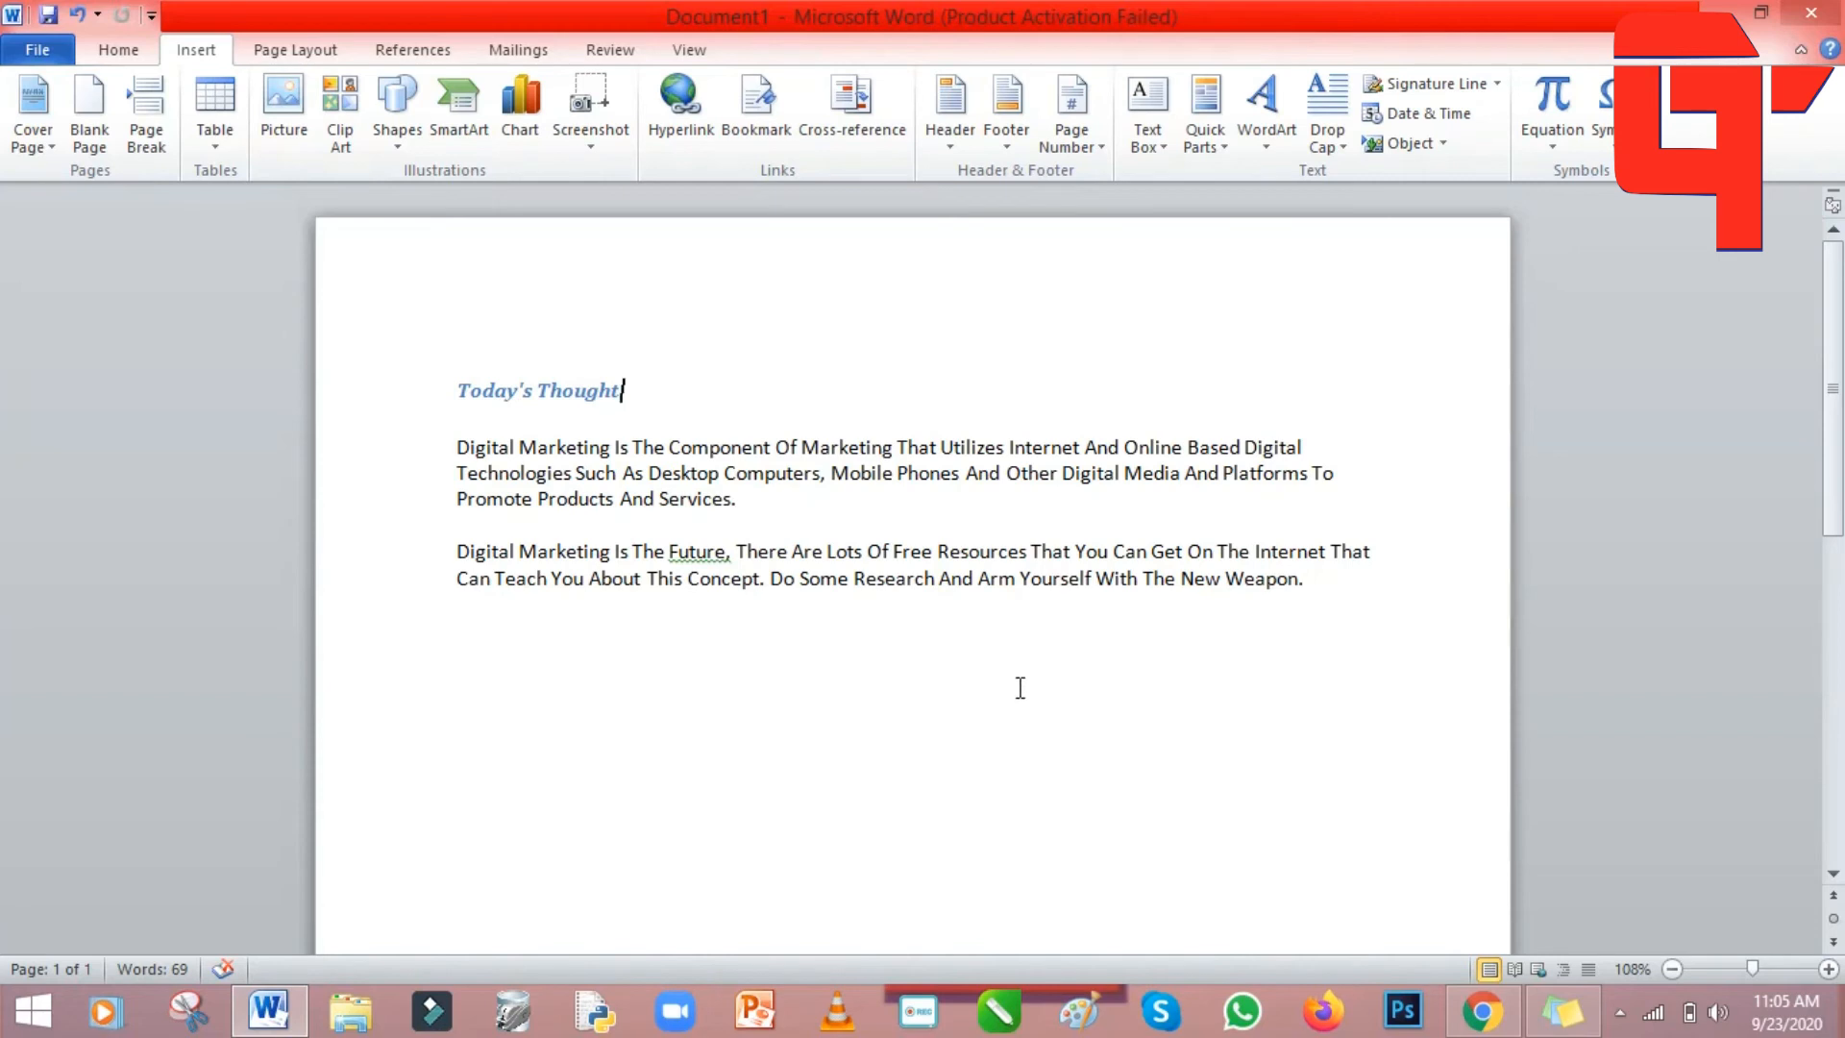
pyautogui.click(1098, 147)
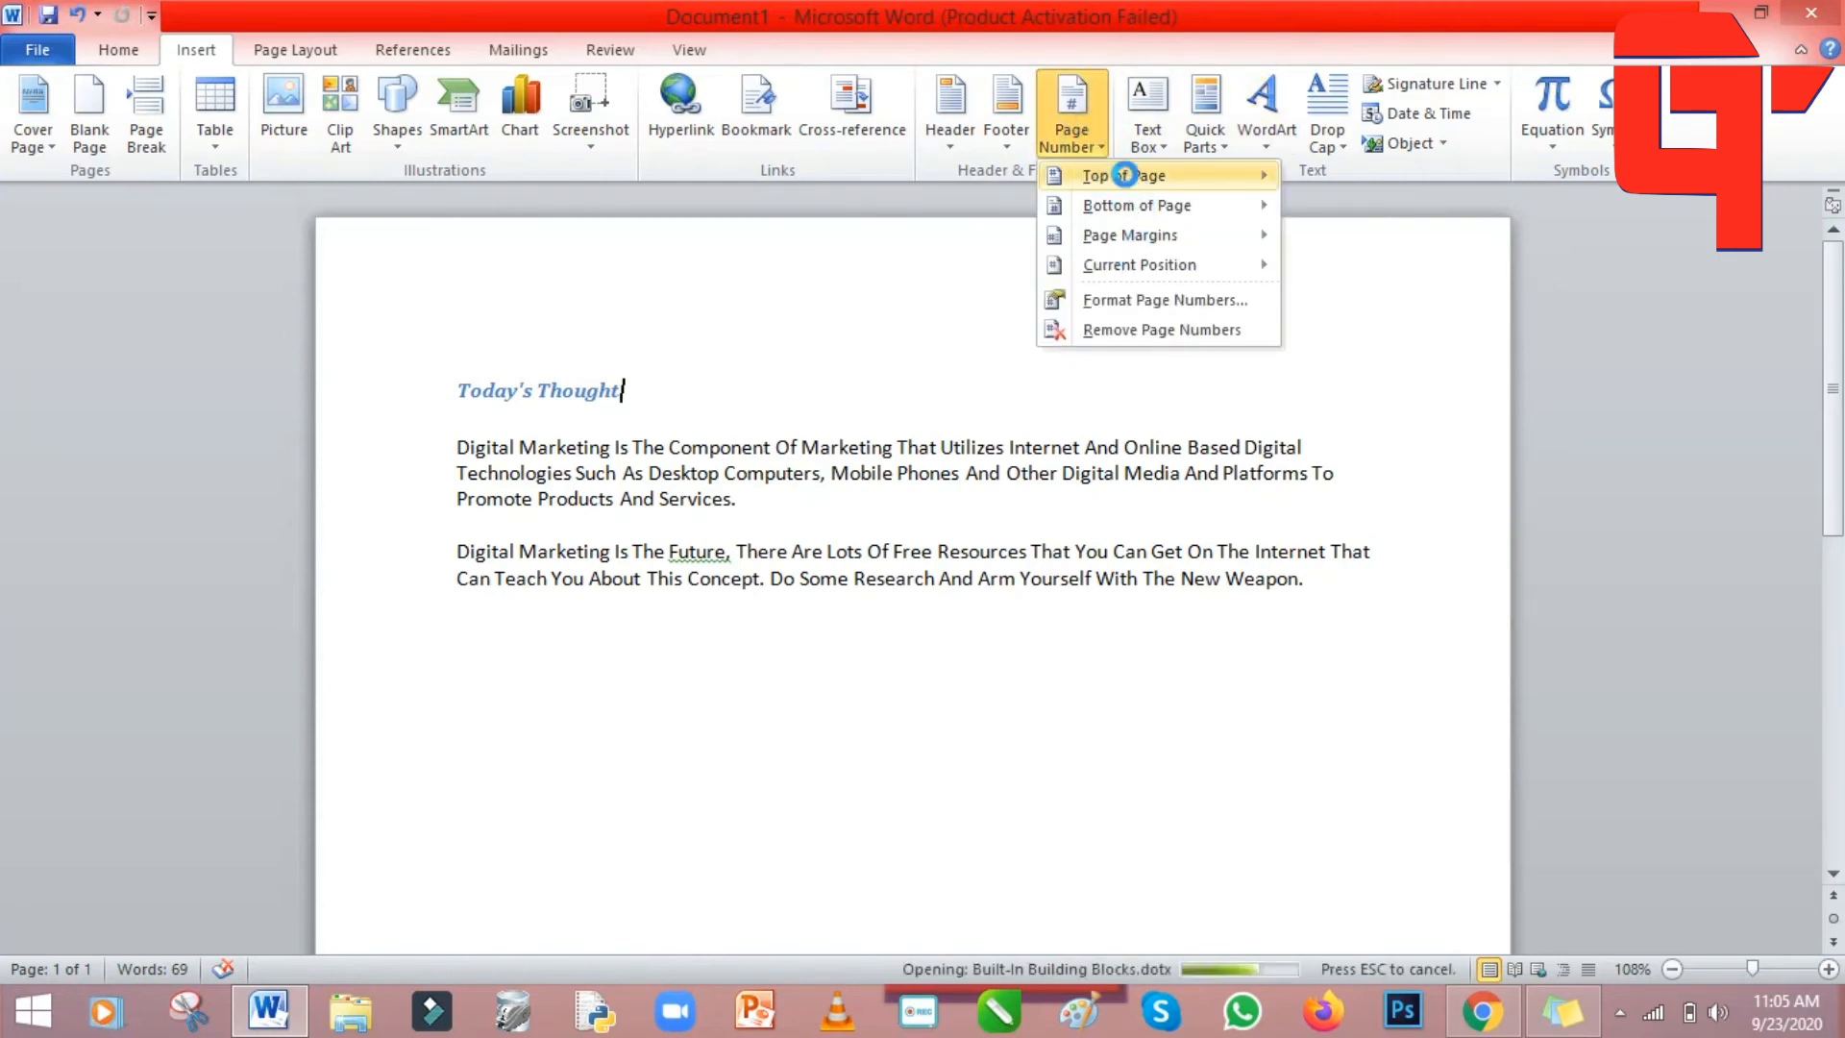
pyautogui.moveTo(1124, 175)
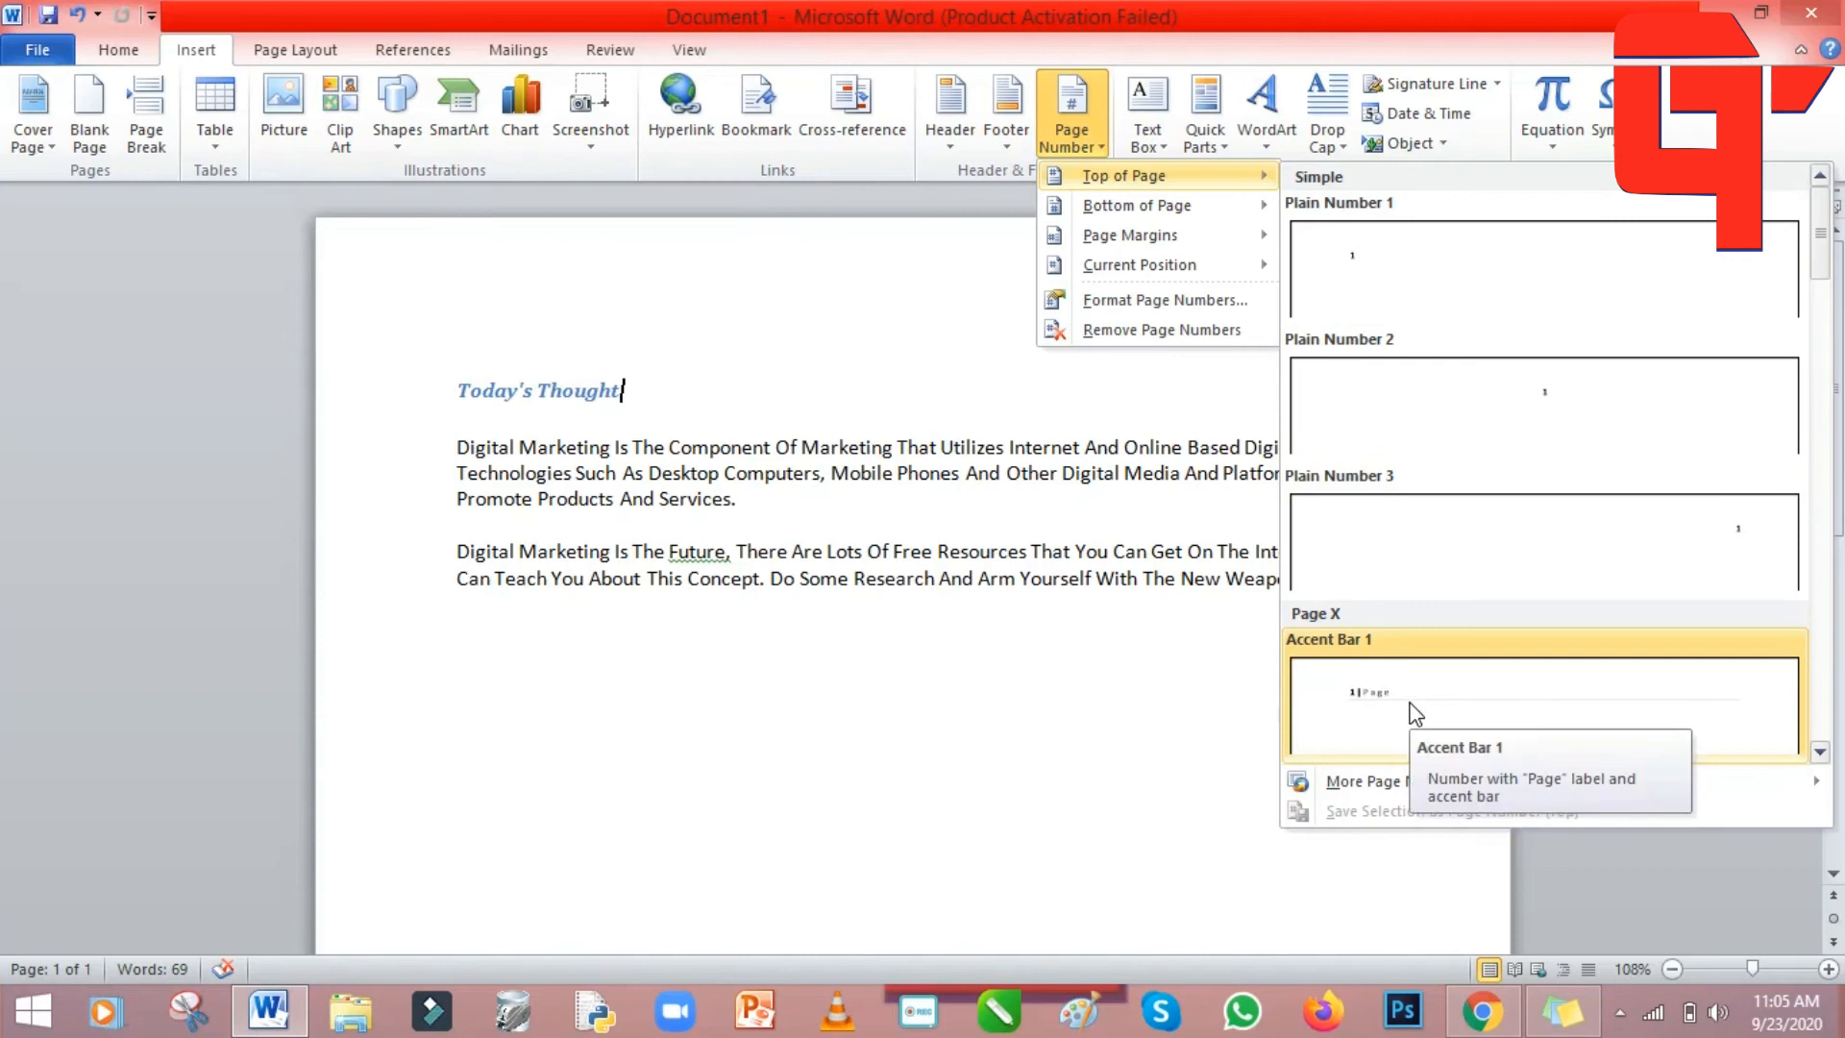
pyautogui.moveTo(1163, 209)
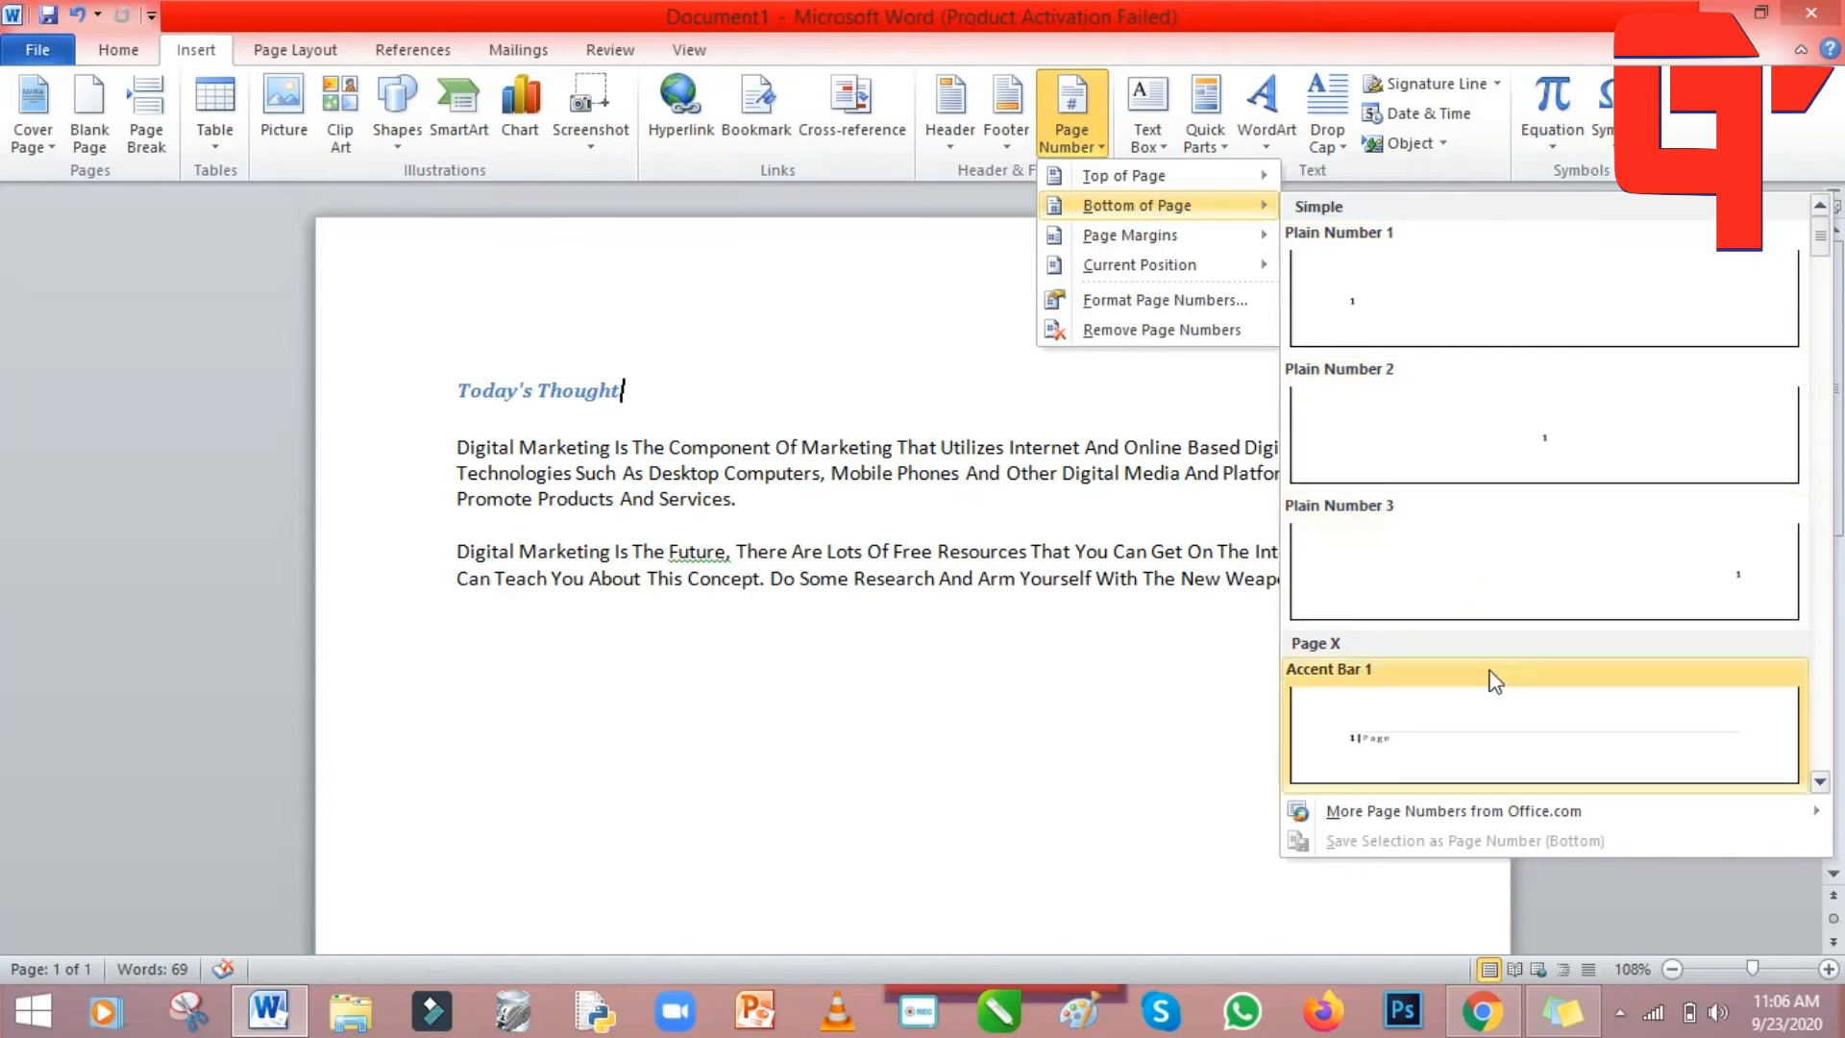
pyautogui.moveTo(1134, 240)
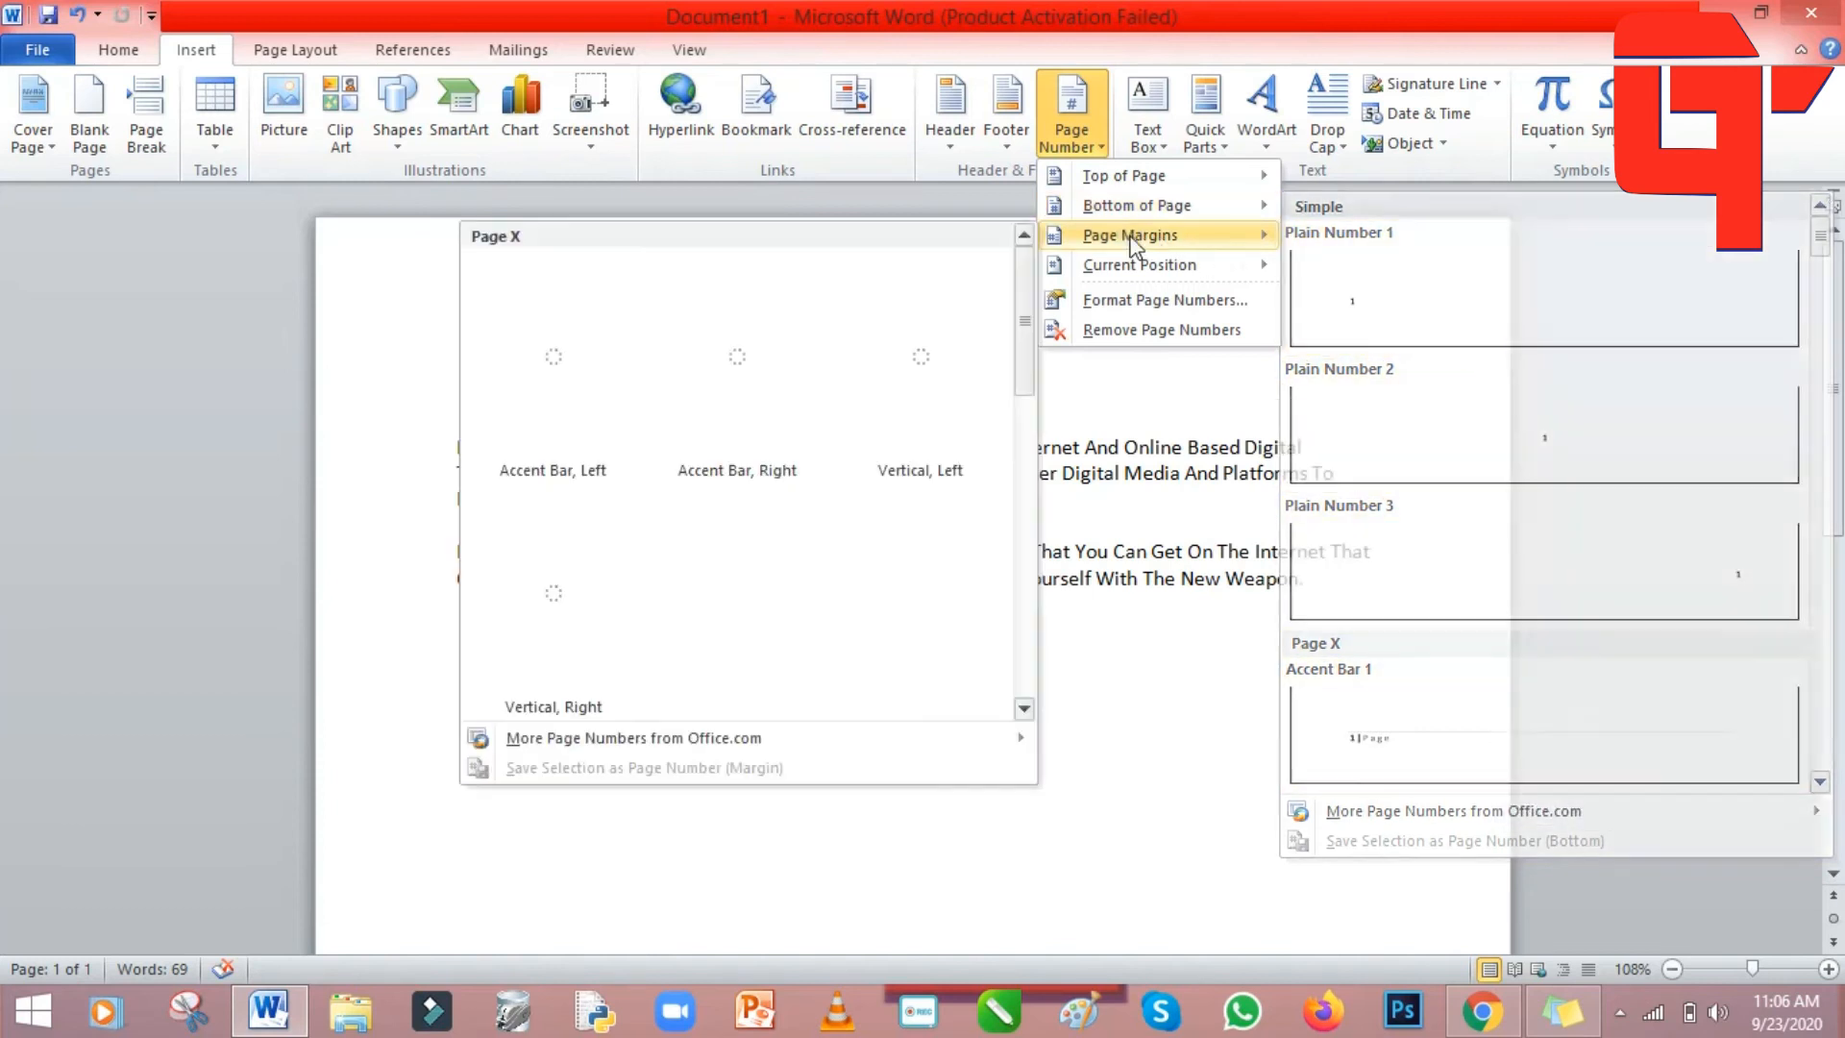
pyautogui.moveTo(1196, 266)
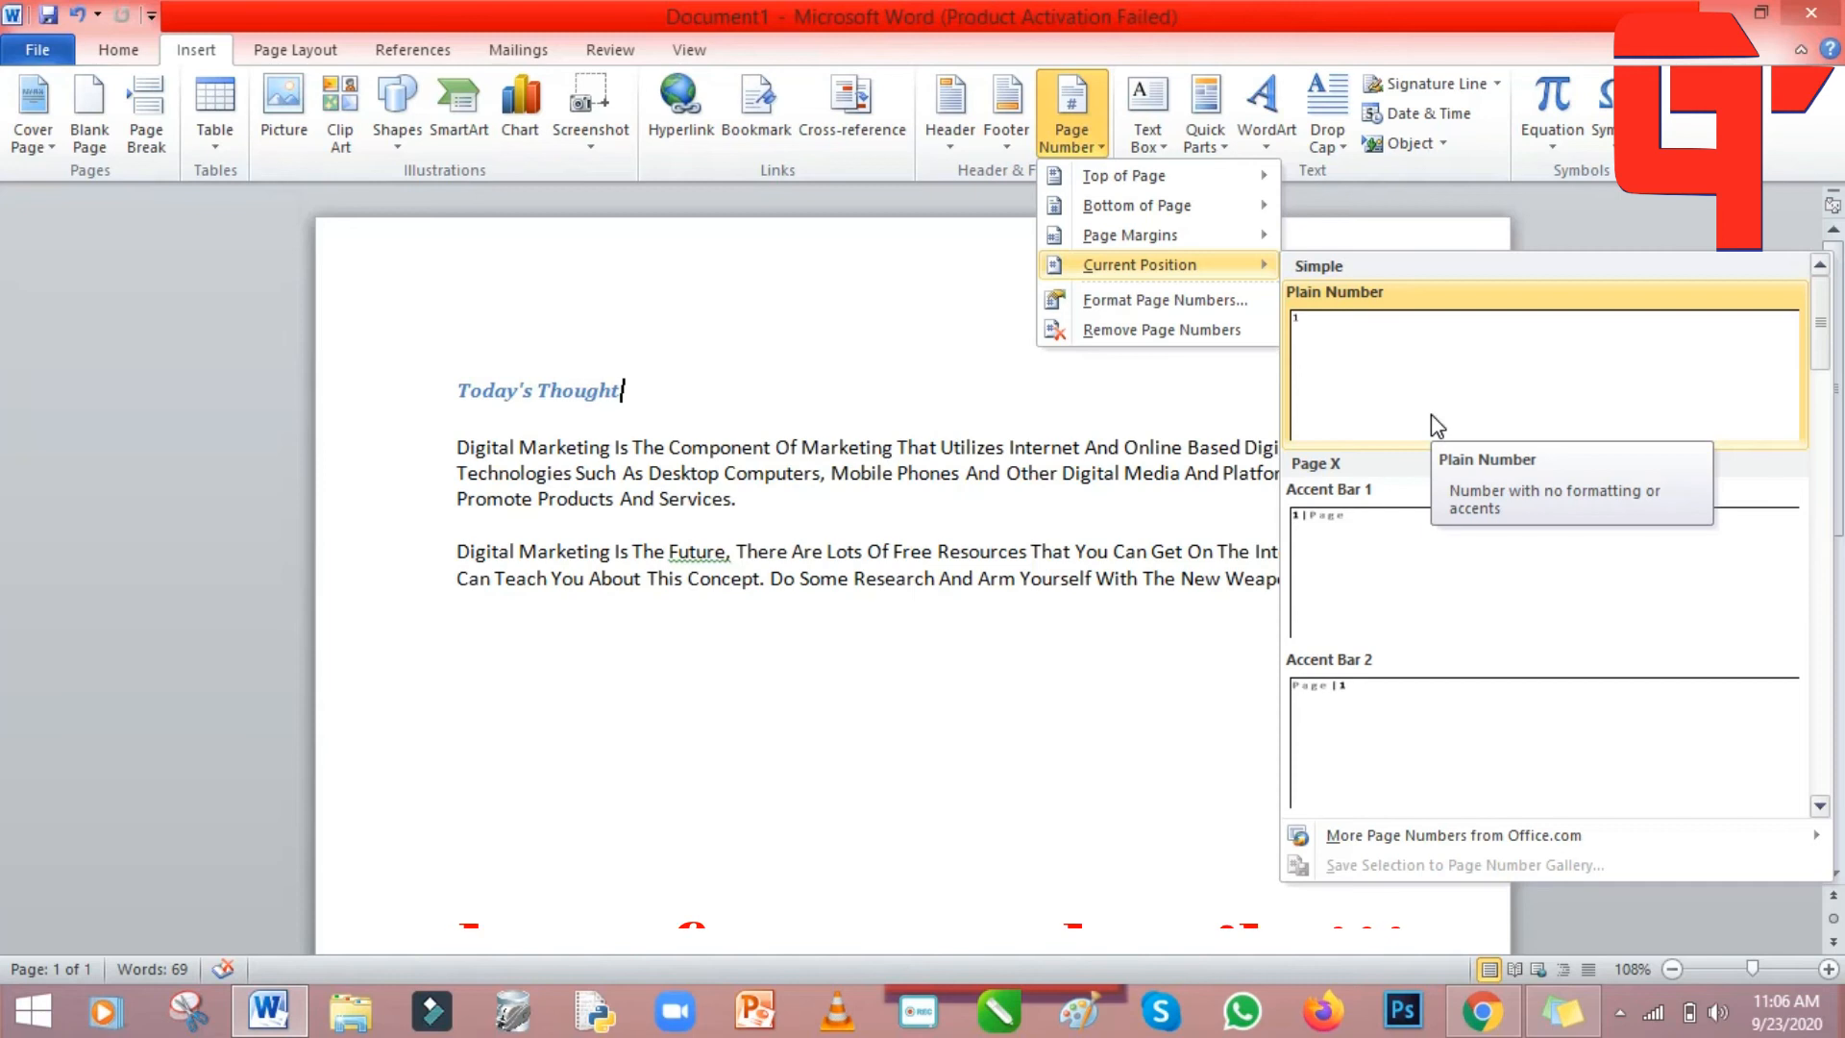
pyautogui.click(758, 338)
# Add two blank lines after the Today's Thought heading to push the body text down.
pyautogui.click(741, 391)
pyautogui.press('Return')
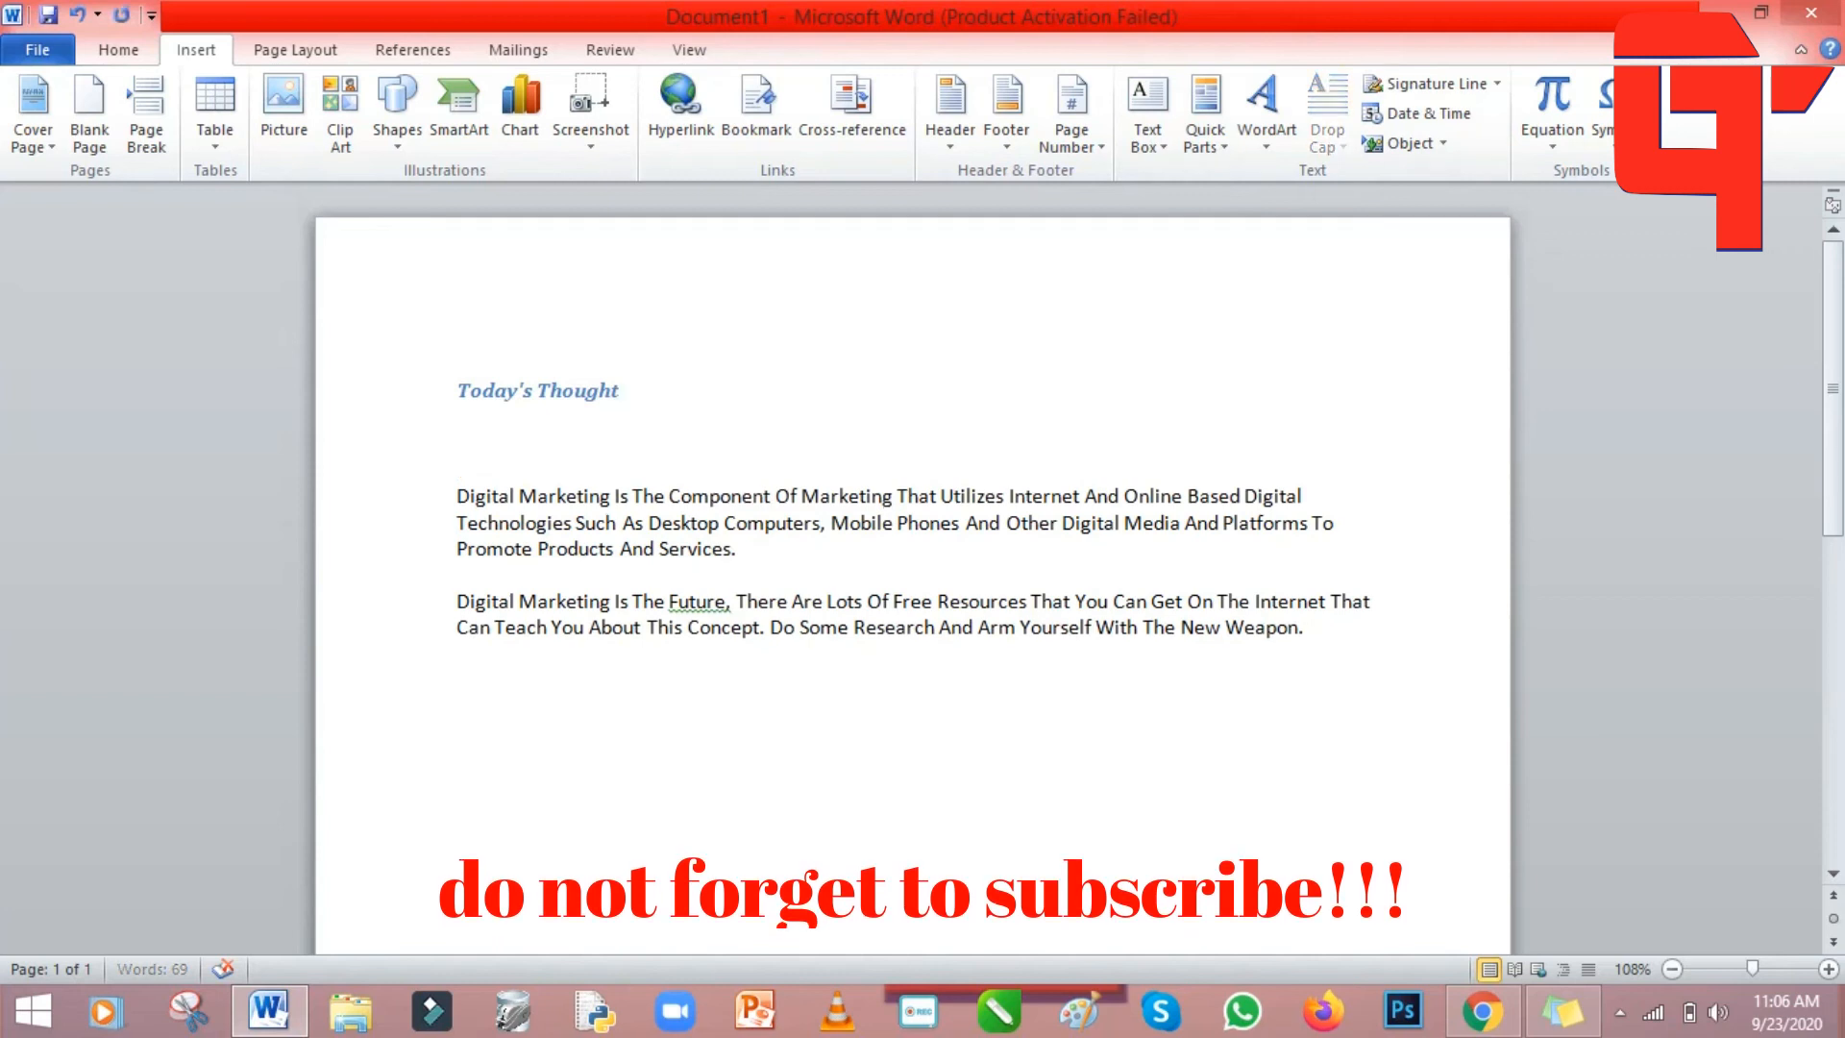
pyautogui.press('Return')
pyautogui.press('Return')
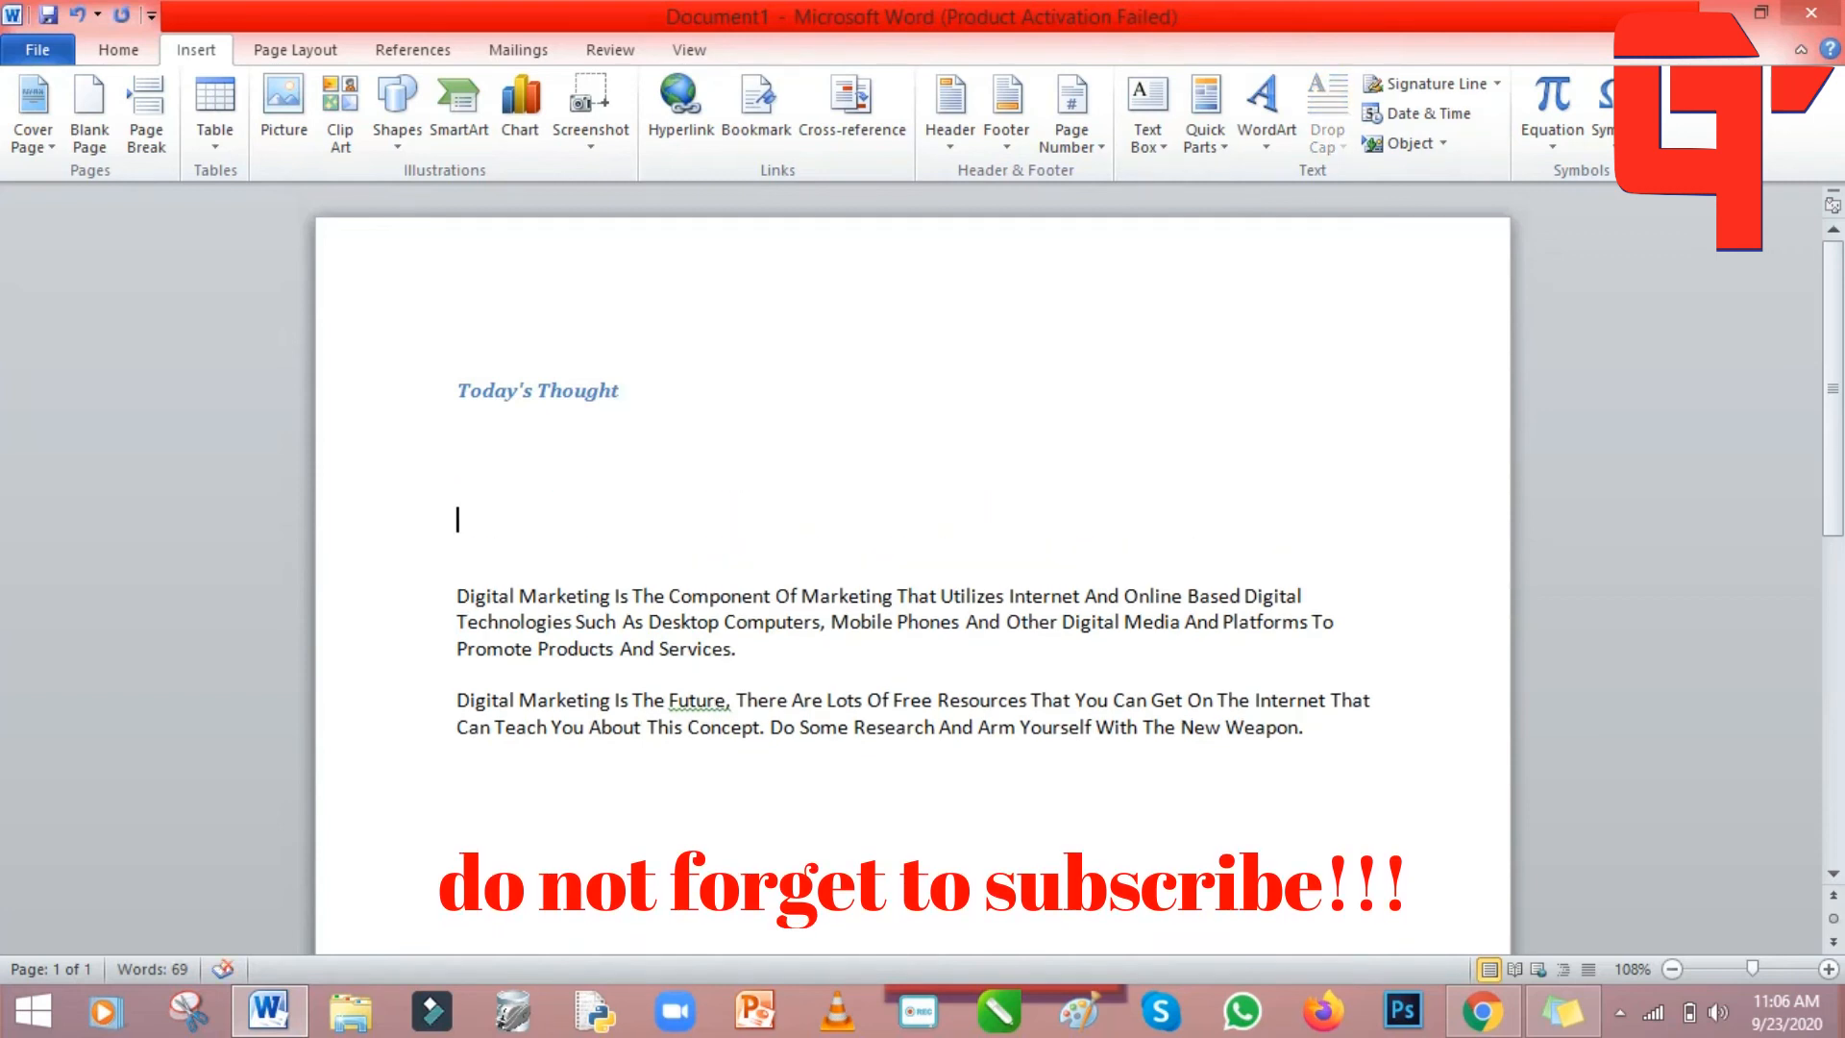
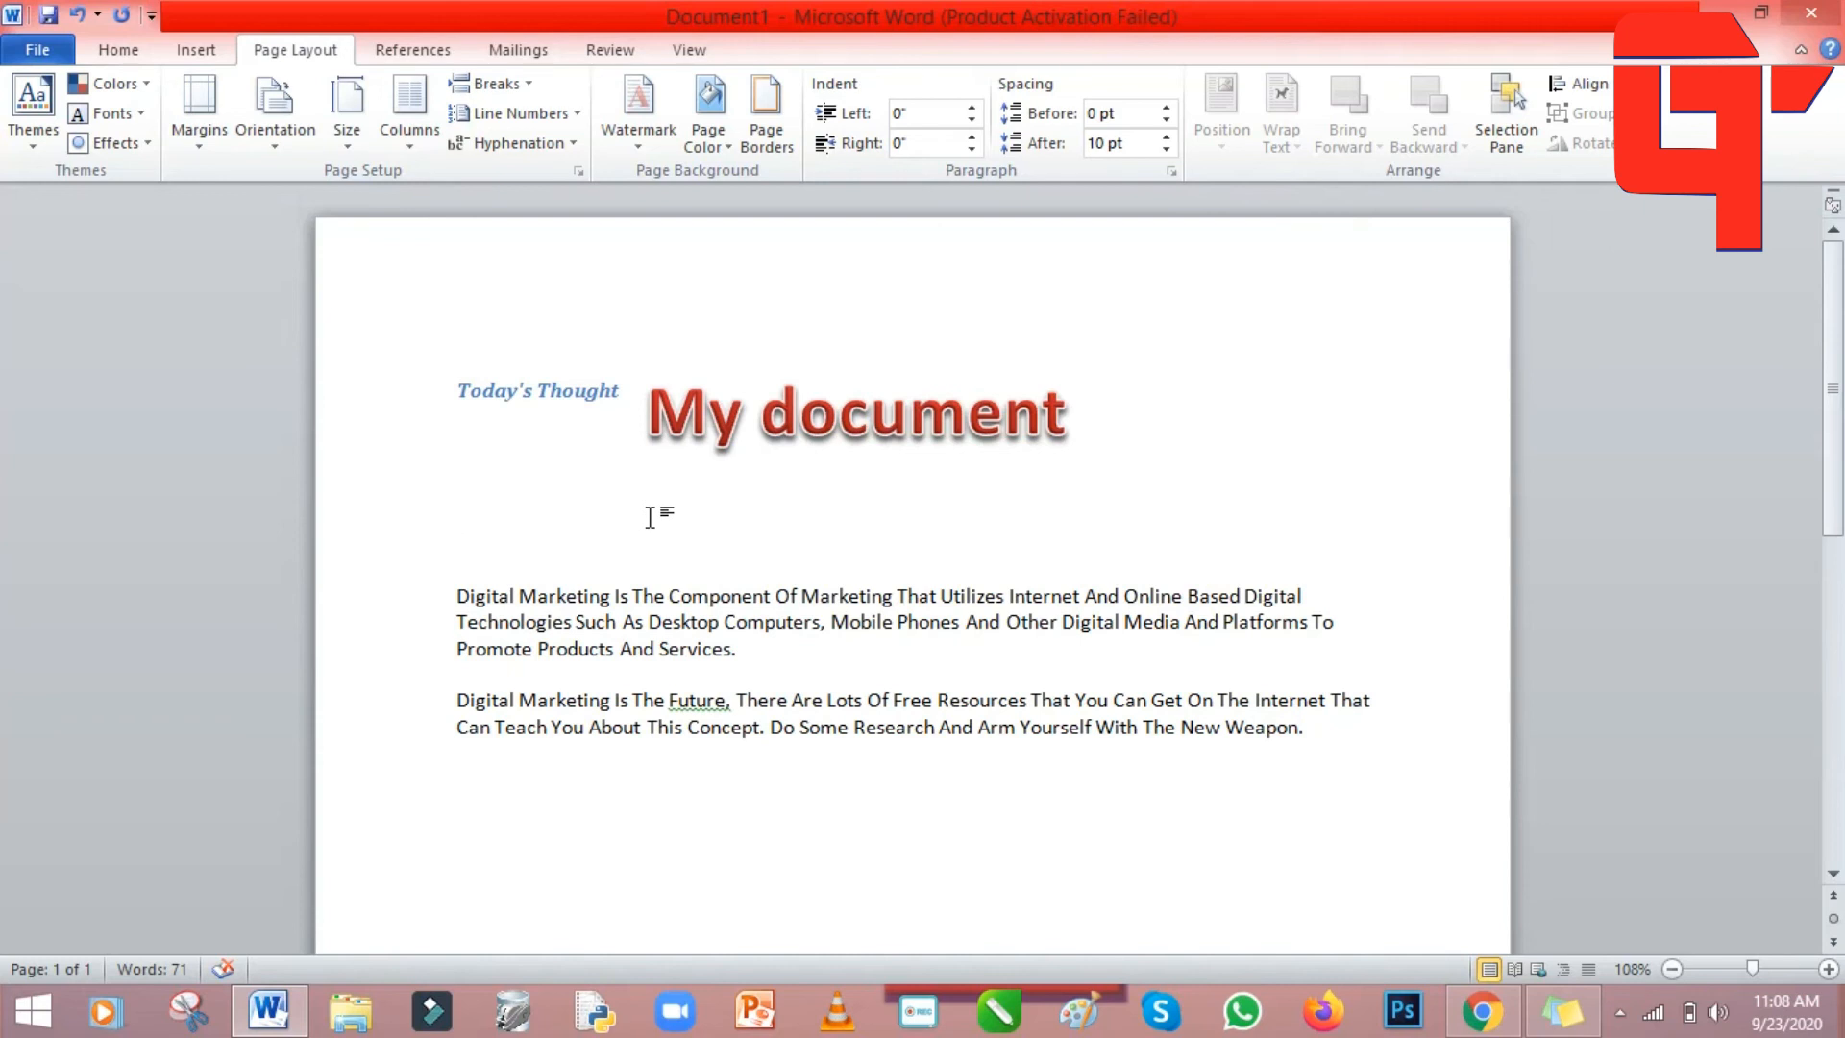
# Undo the WordArt edits until the 'My document' WordArt title is gone, then open the watermark gallery.
pyautogui.click(77, 17)
pyautogui.click(76, 16)
pyautogui.click(77, 16)
pyautogui.click(77, 16)
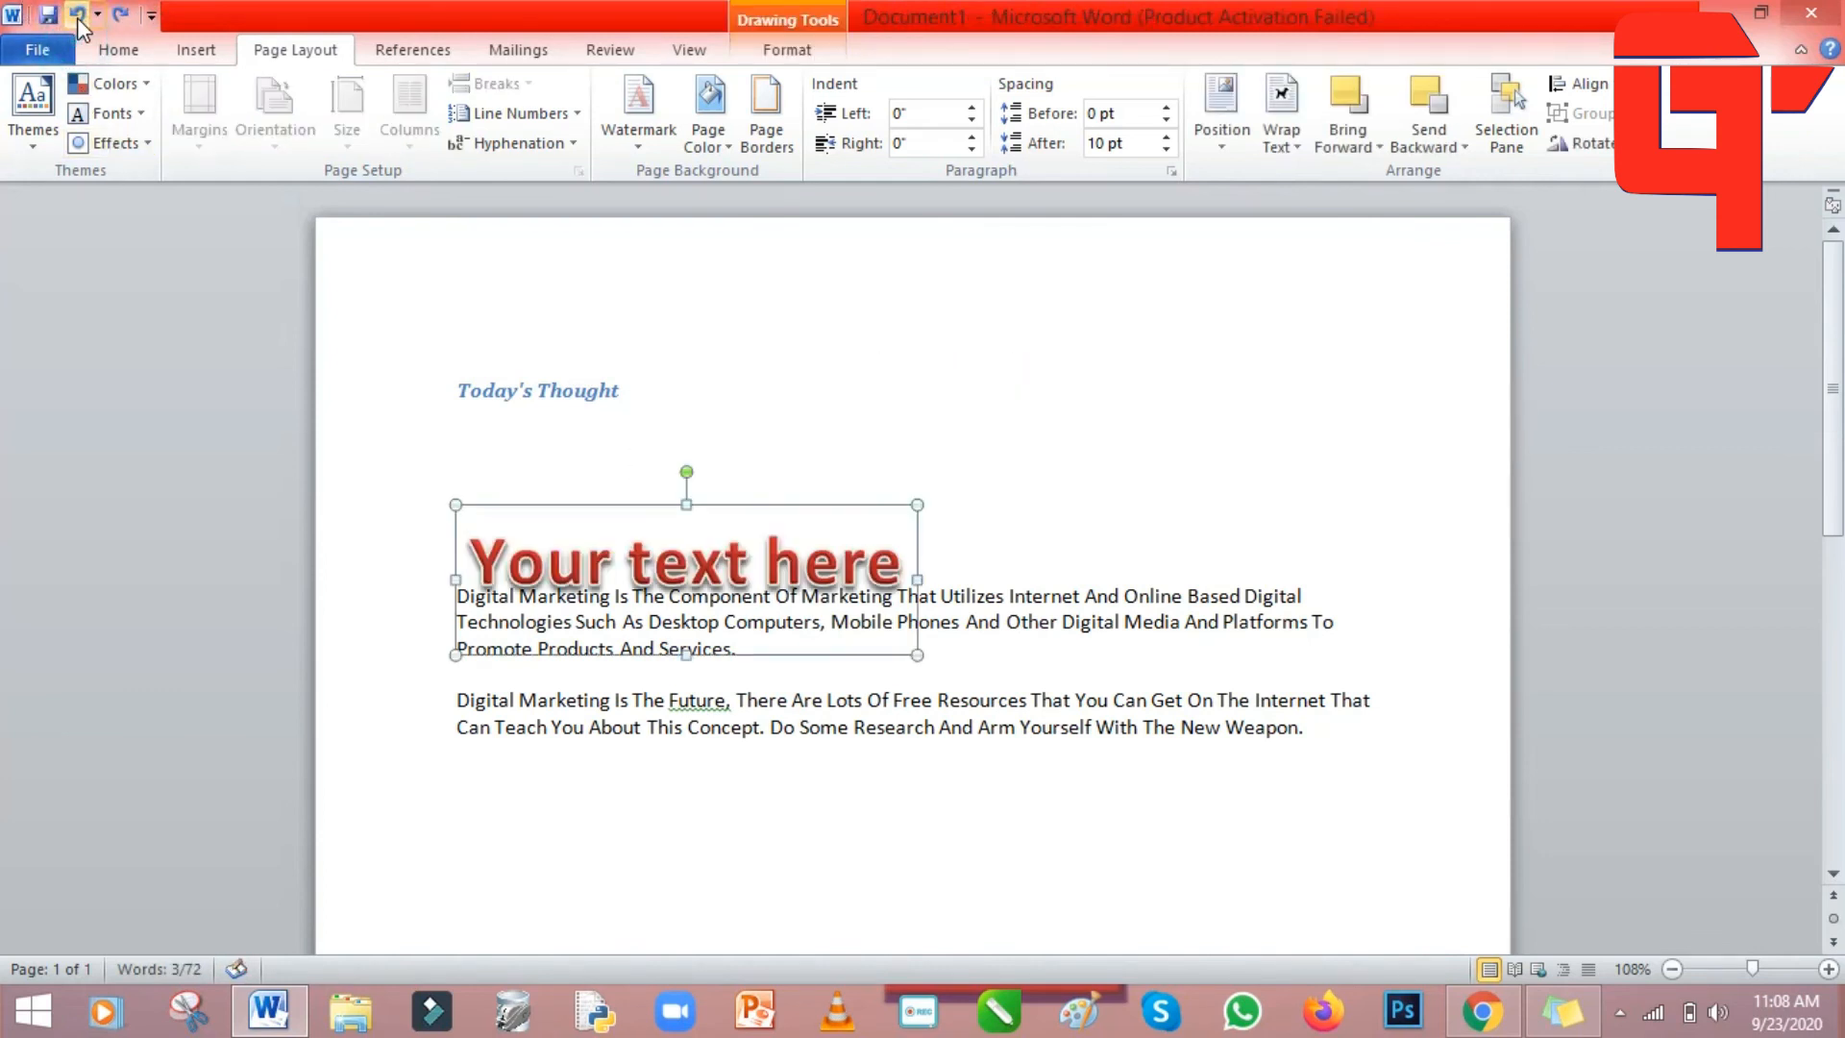
pyautogui.click(77, 16)
pyautogui.click(847, 456)
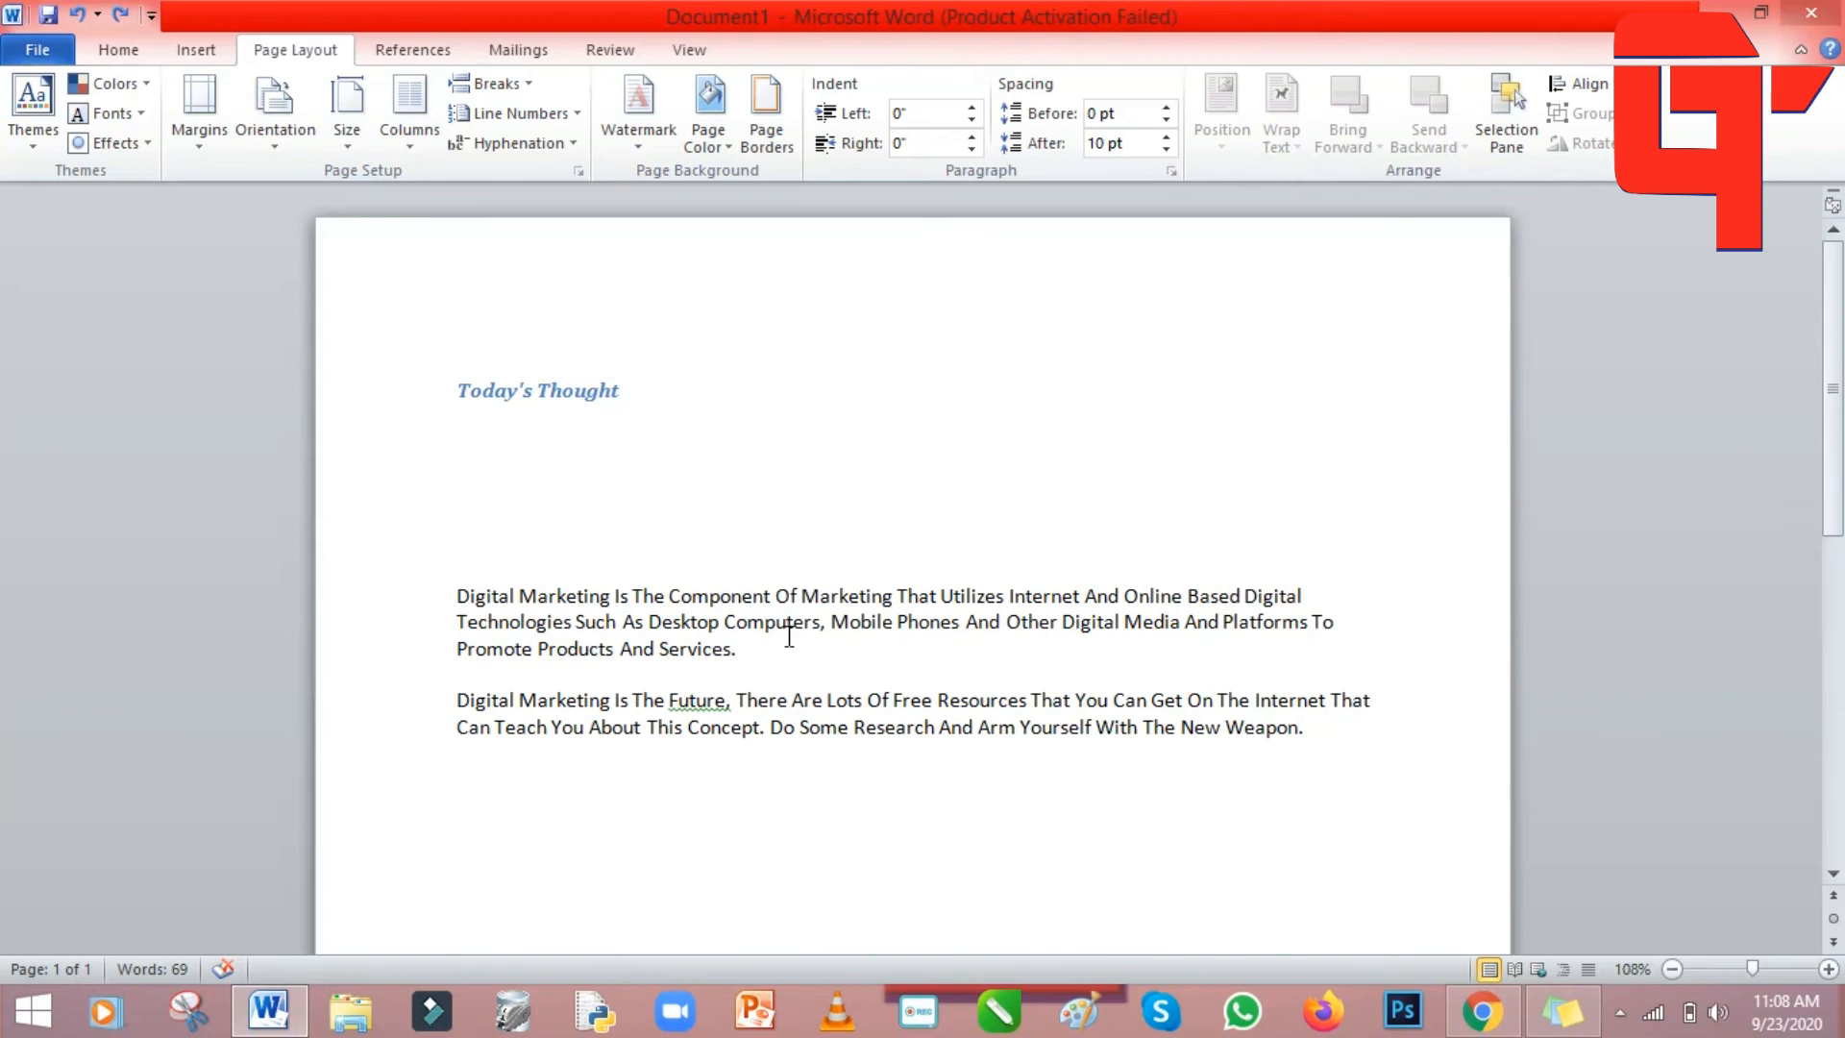
pyautogui.click(642, 108)
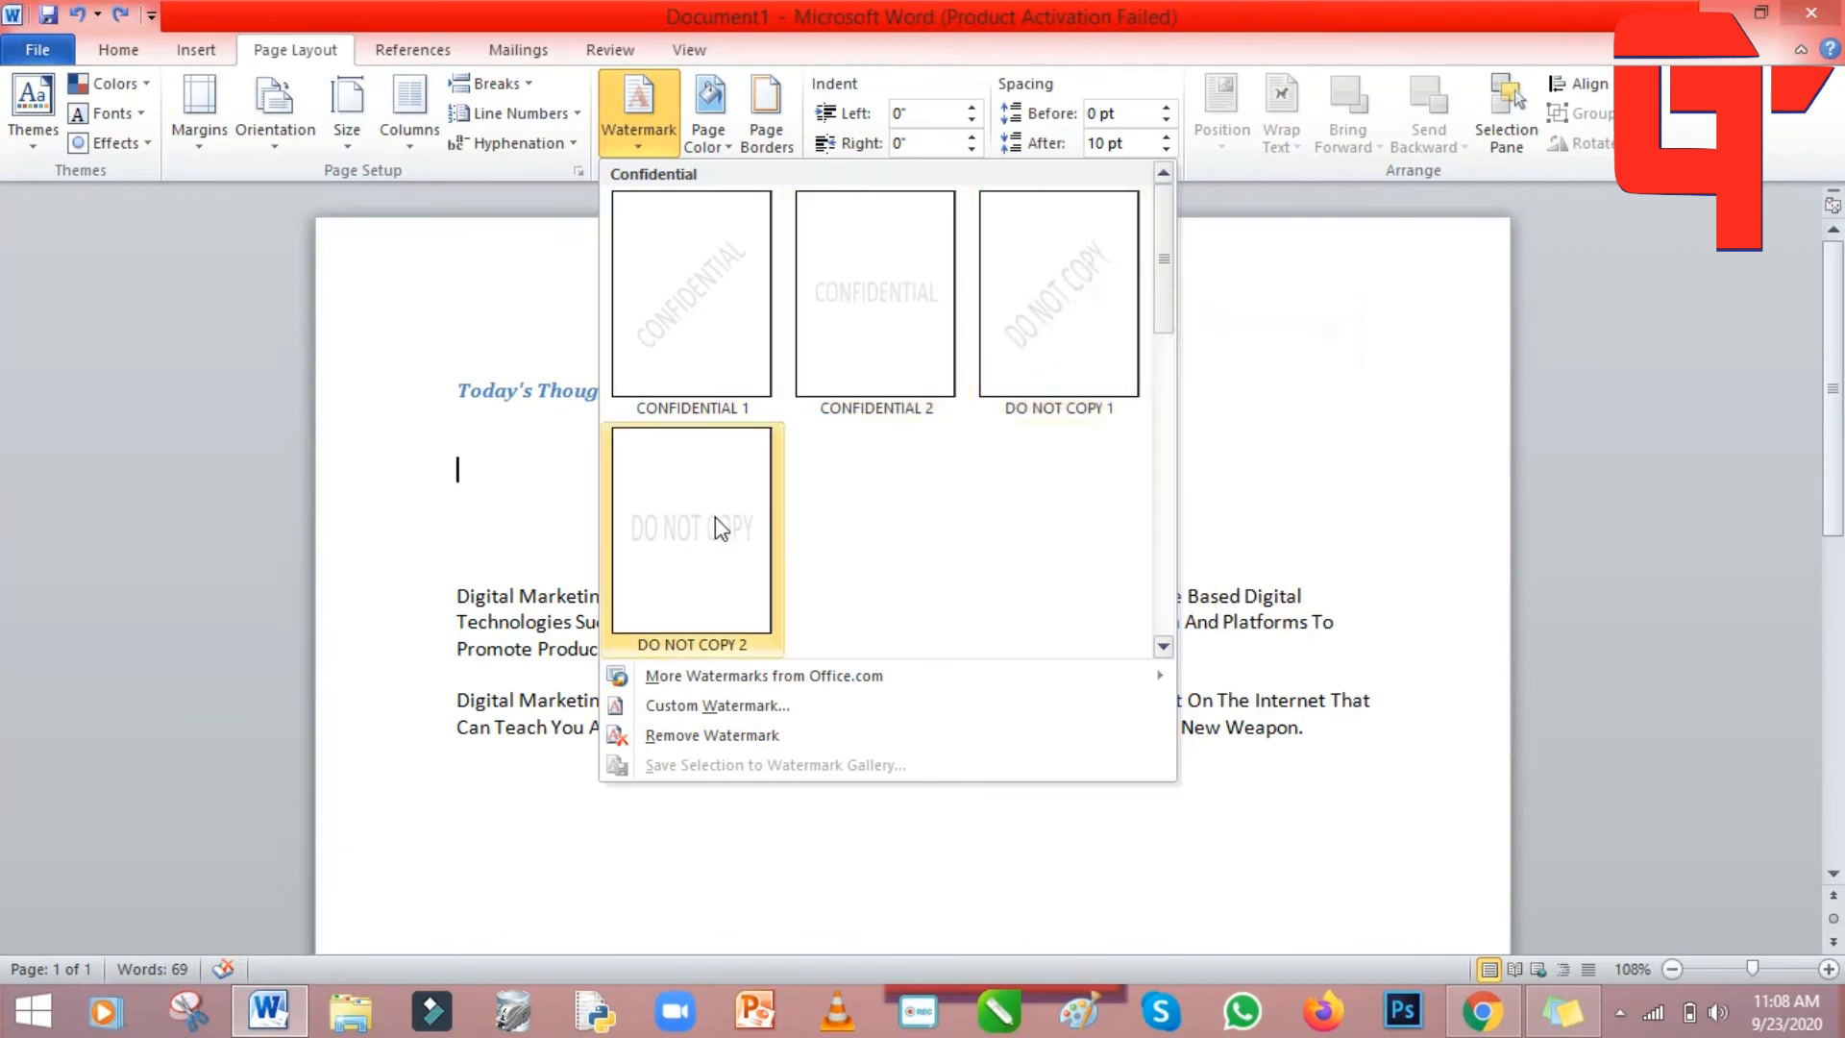
# Apply the CONFIDENTIAL 1 diagonal watermark to the page as a trial.
pyautogui.click(697, 313)
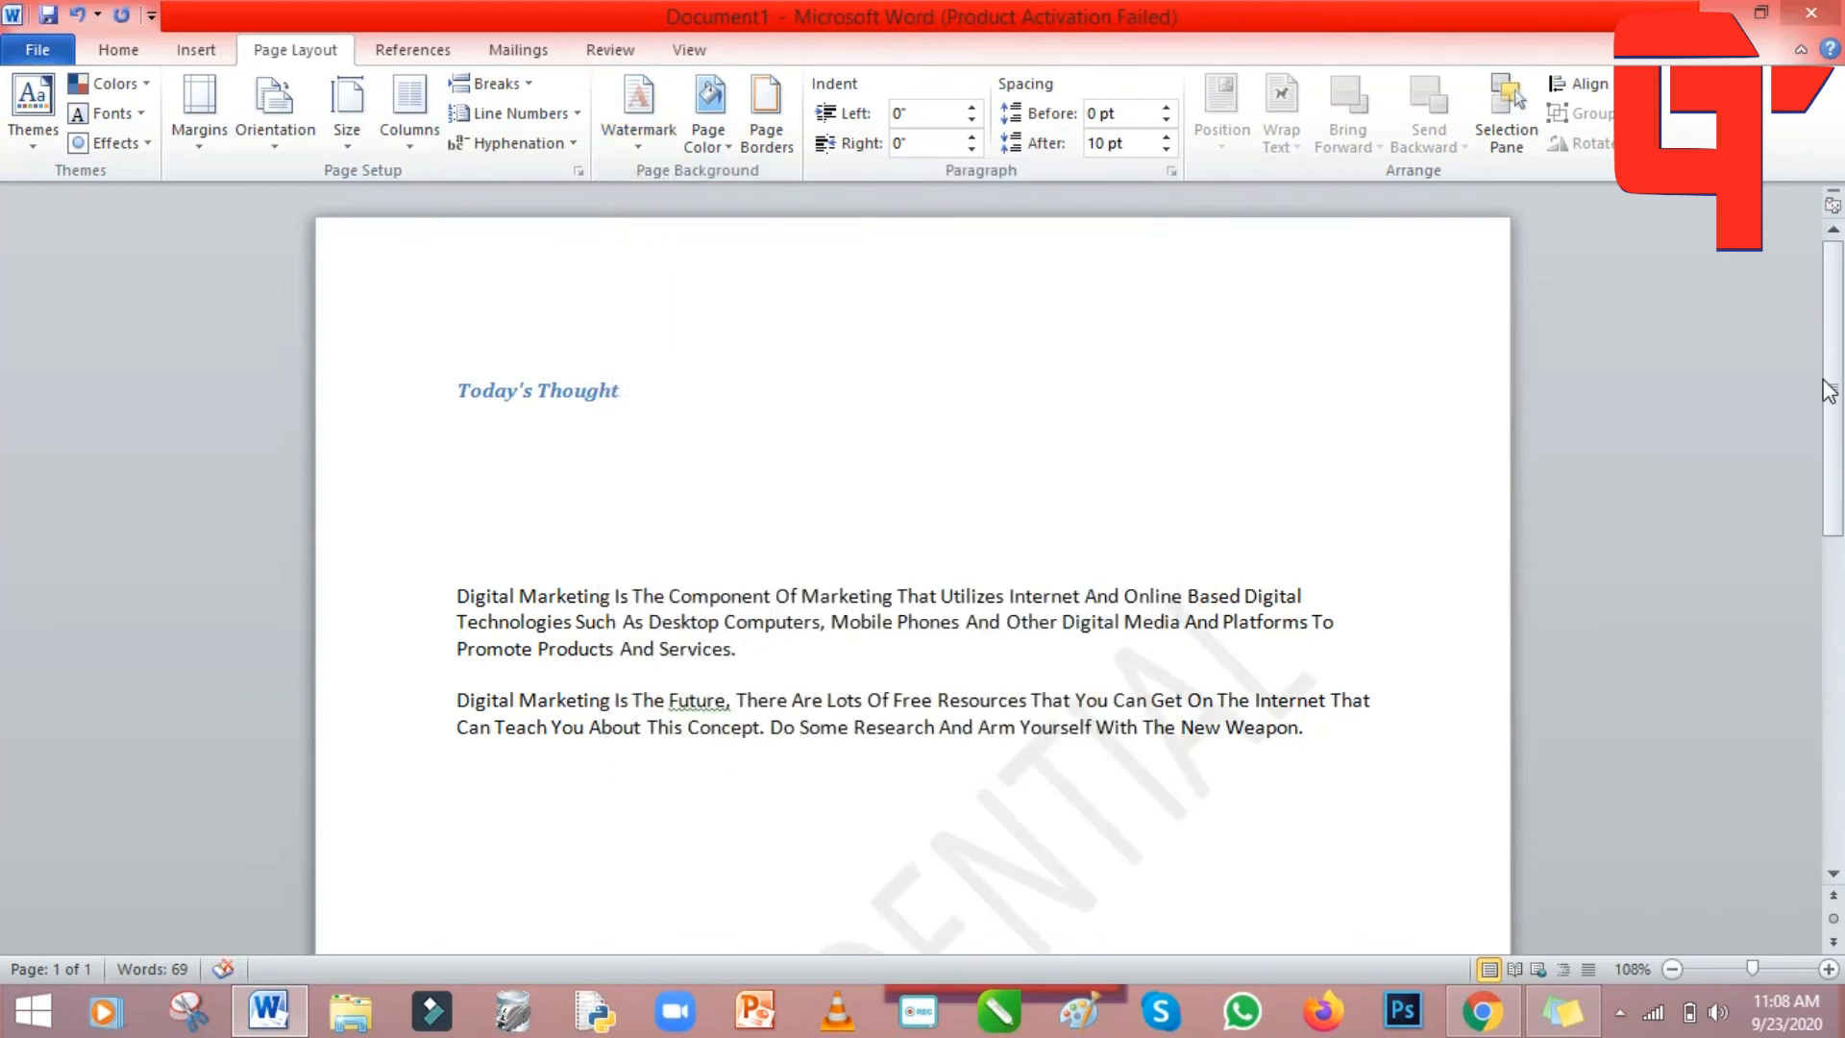
pyautogui.scroll(-4, 1837, 384)
pyautogui.doubleClick(865, 699)
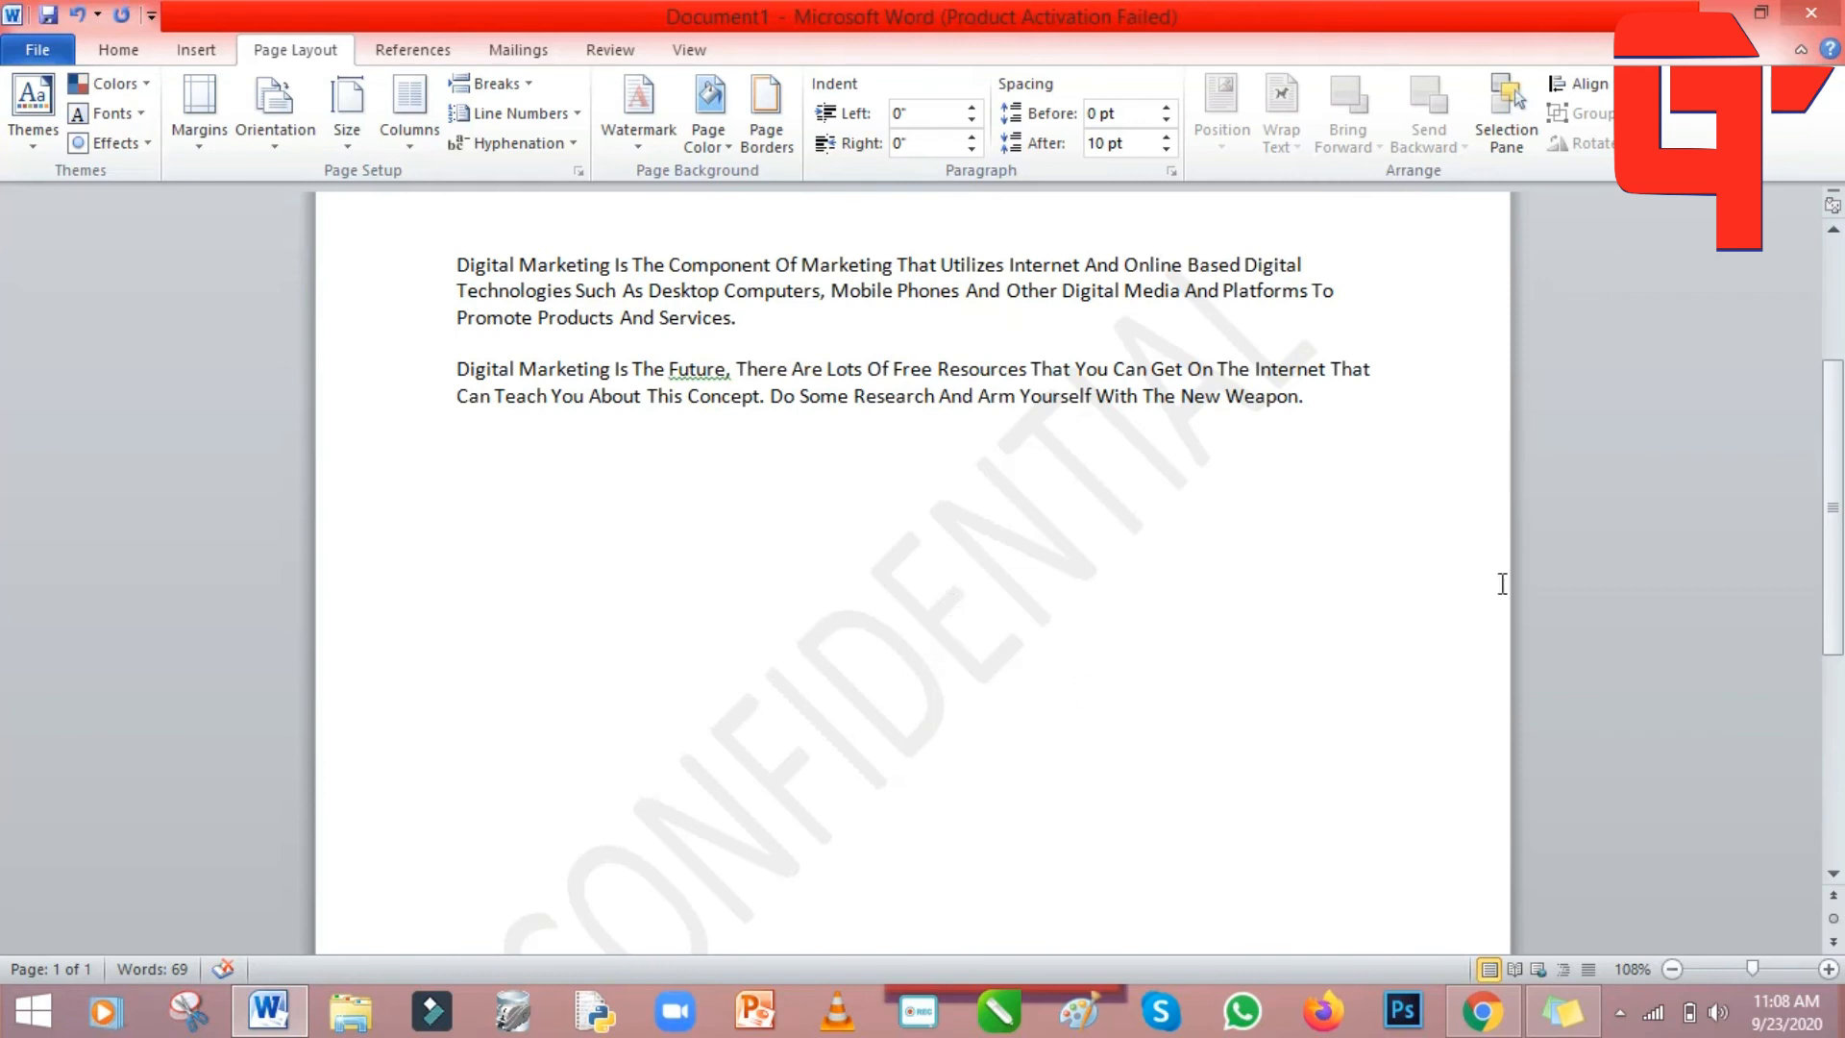
pyautogui.scroll(4, 1760, 460)
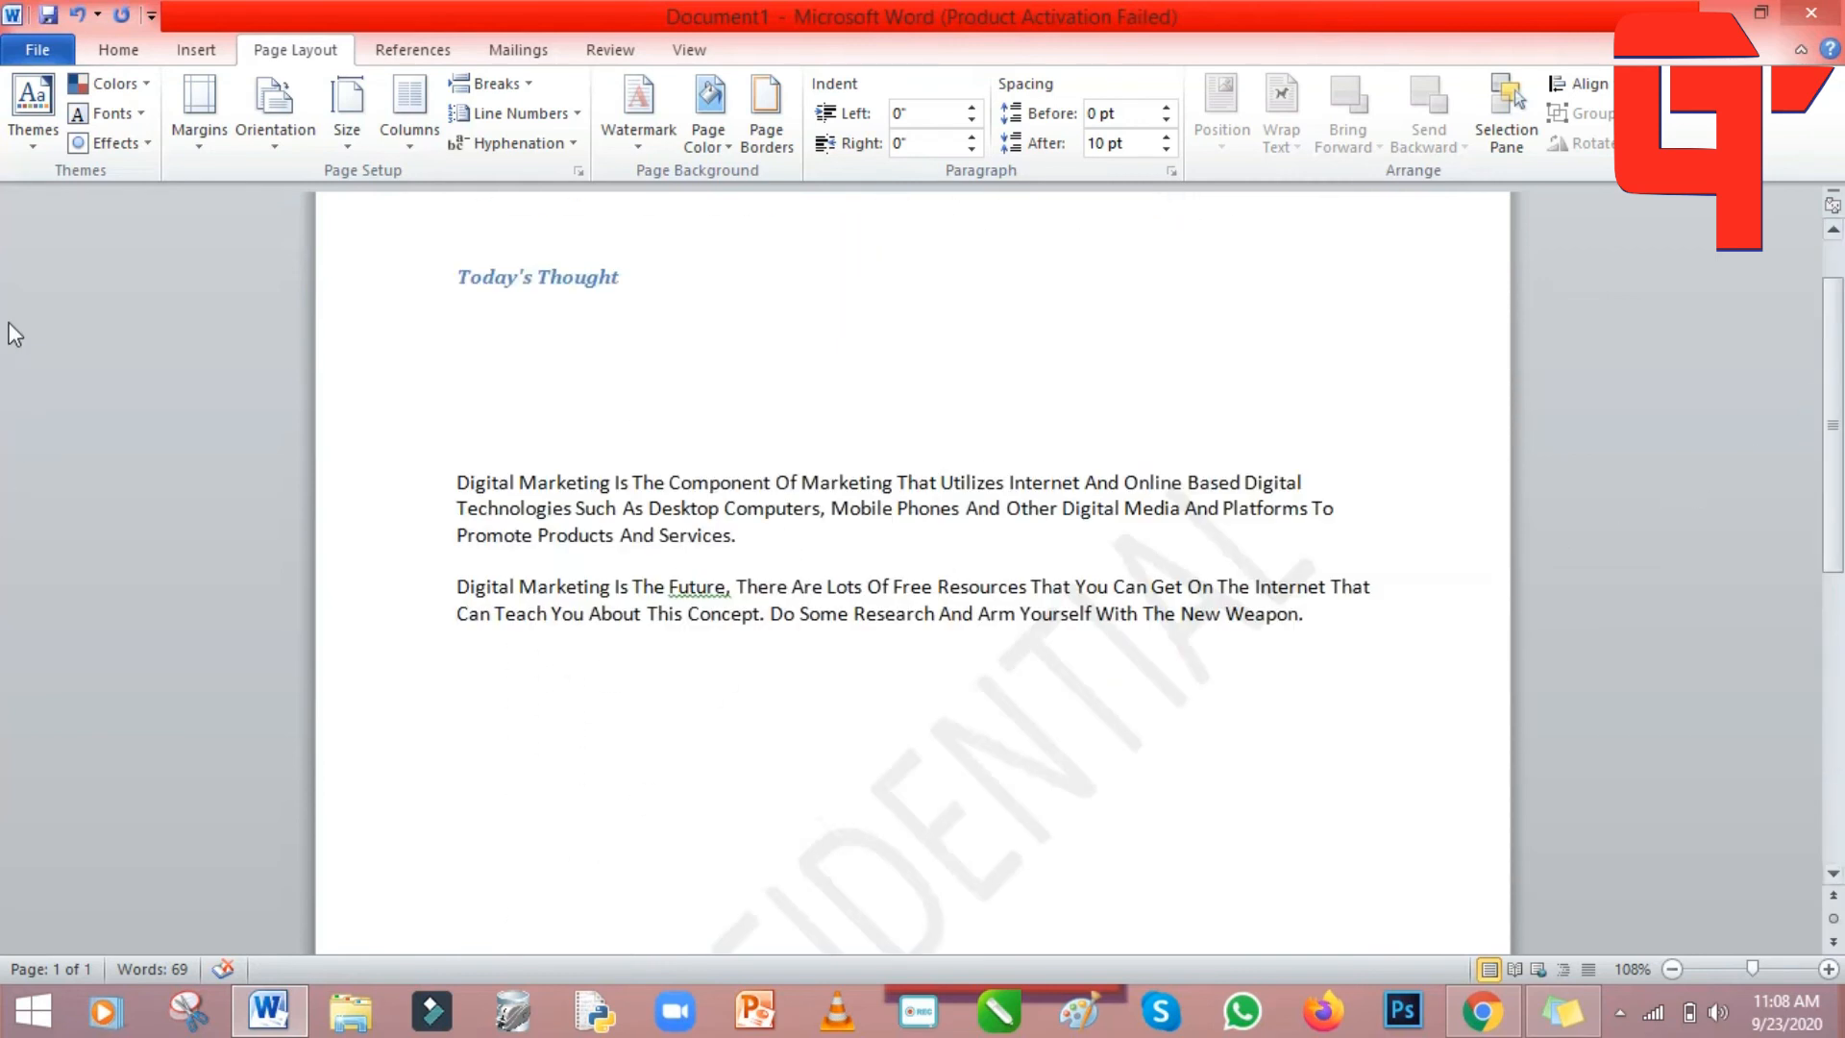
# Remove the CONFIDENTIAL watermark from the page.
pyautogui.click(644, 149)
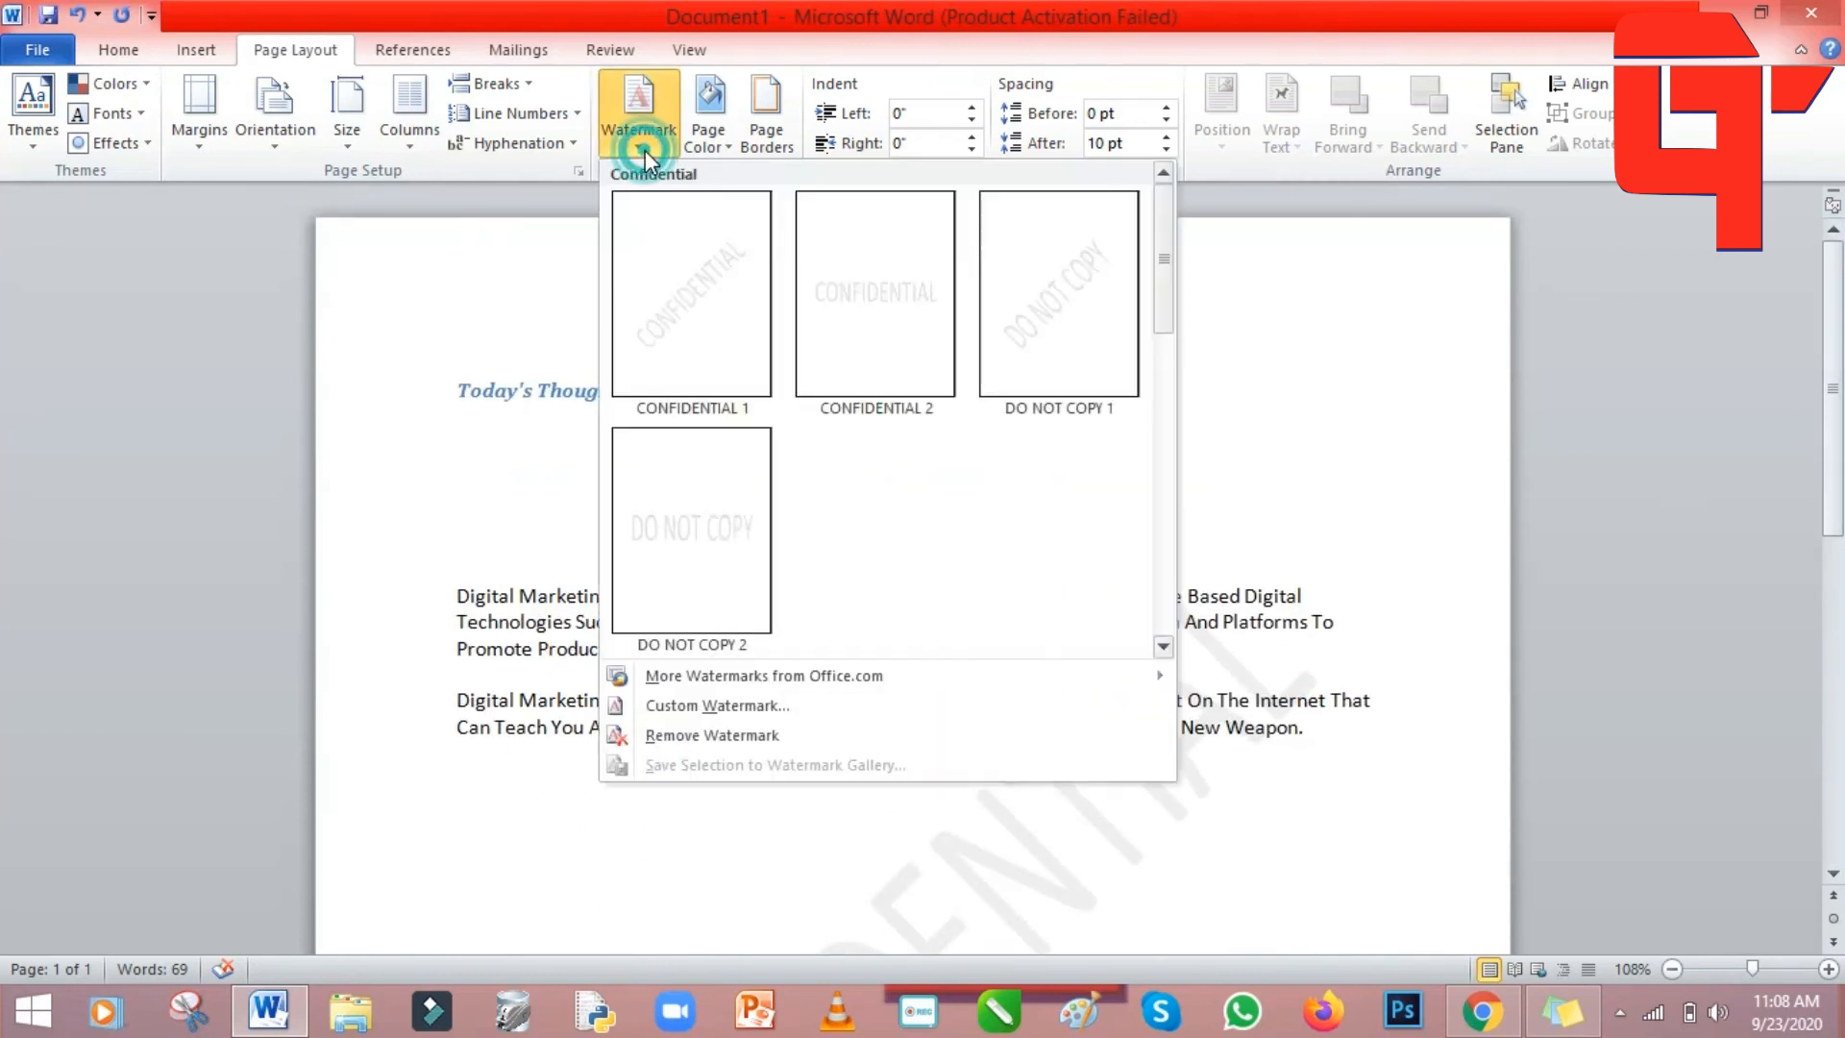
pyautogui.click(751, 736)
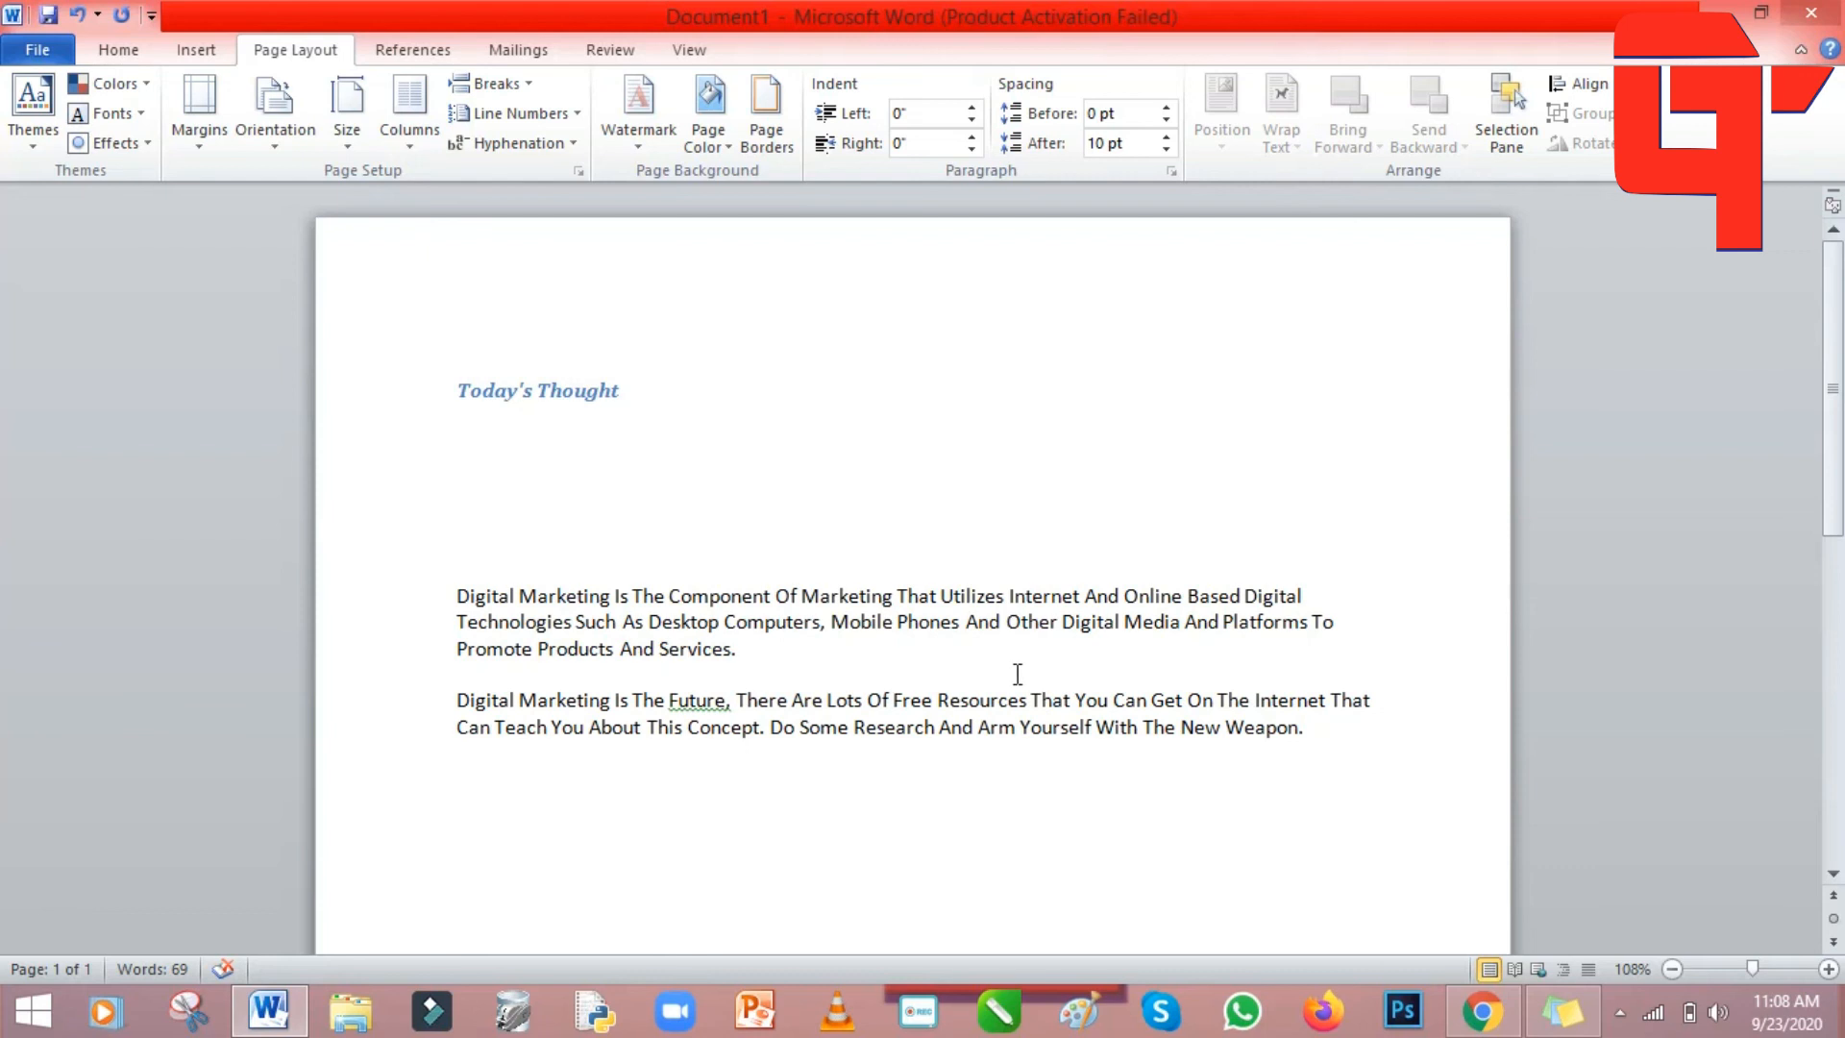
pyautogui.click(639, 110)
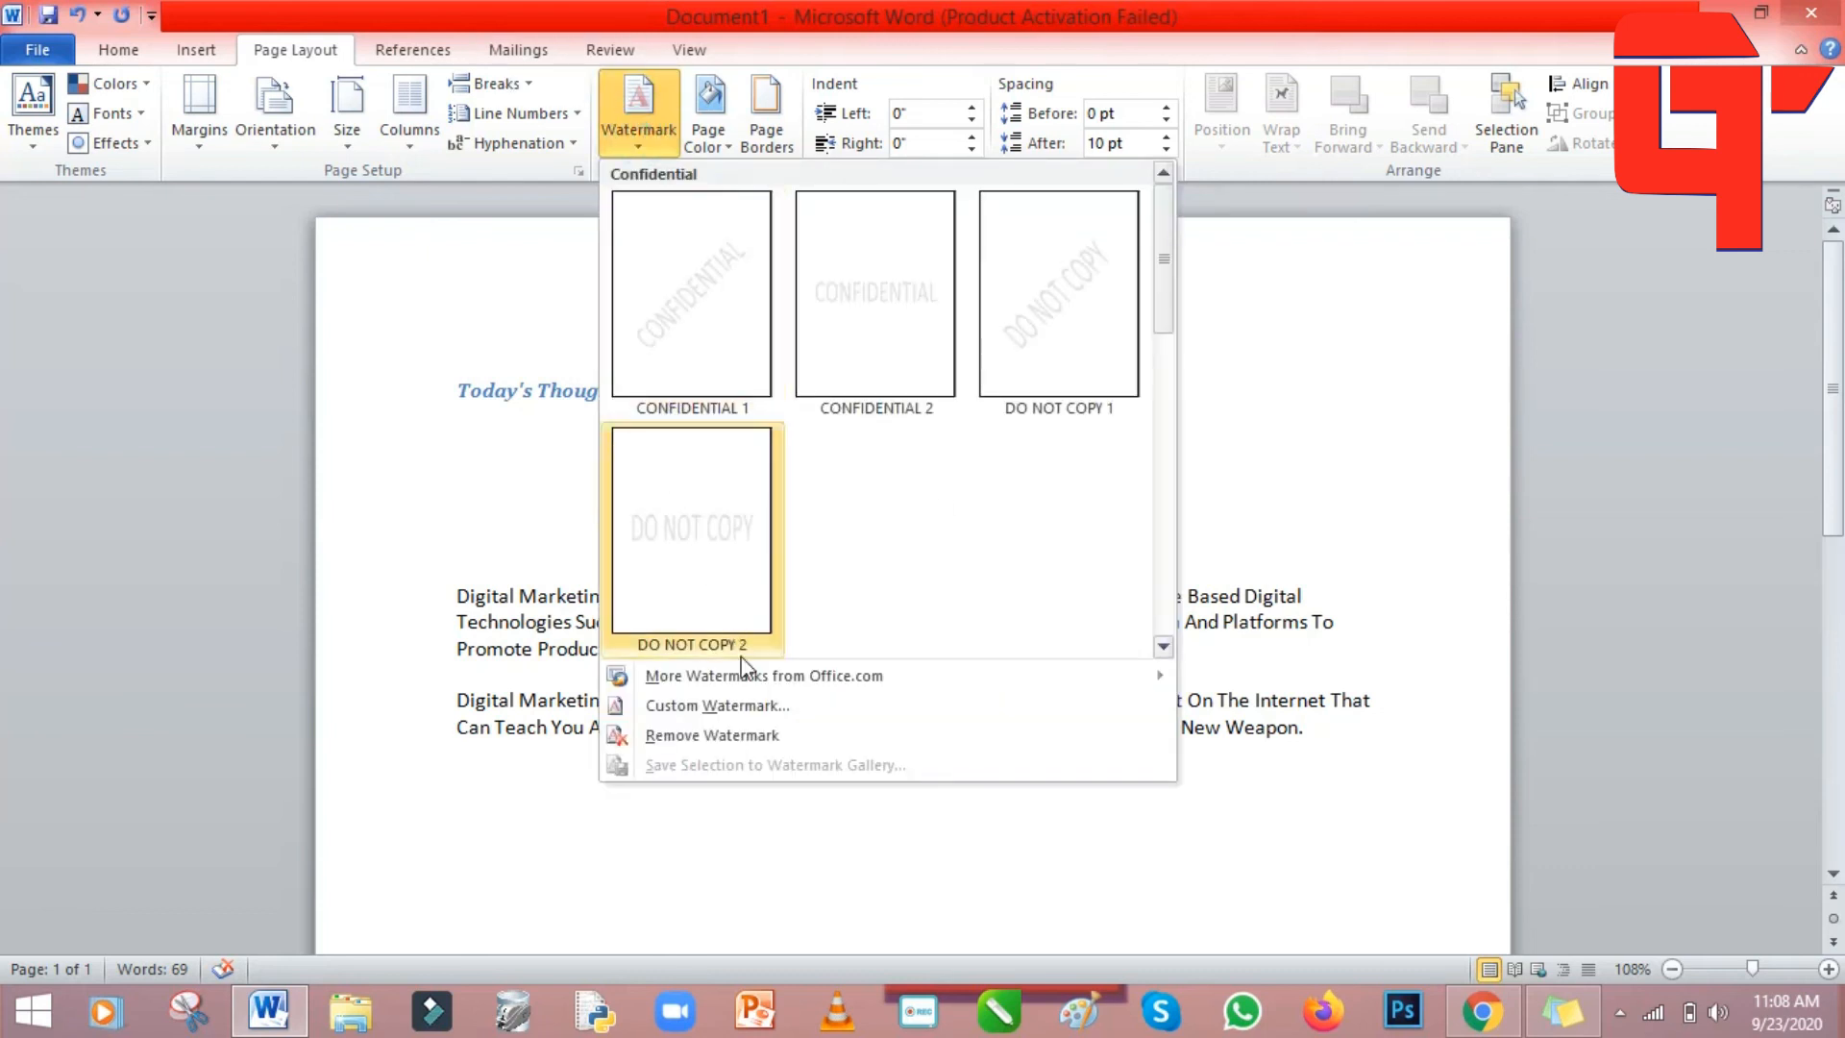
# Replace ASAP with 'mark pvt ltd' as a diagonal, semitransparent custom text watermark.
pyautogui.click(731, 707)
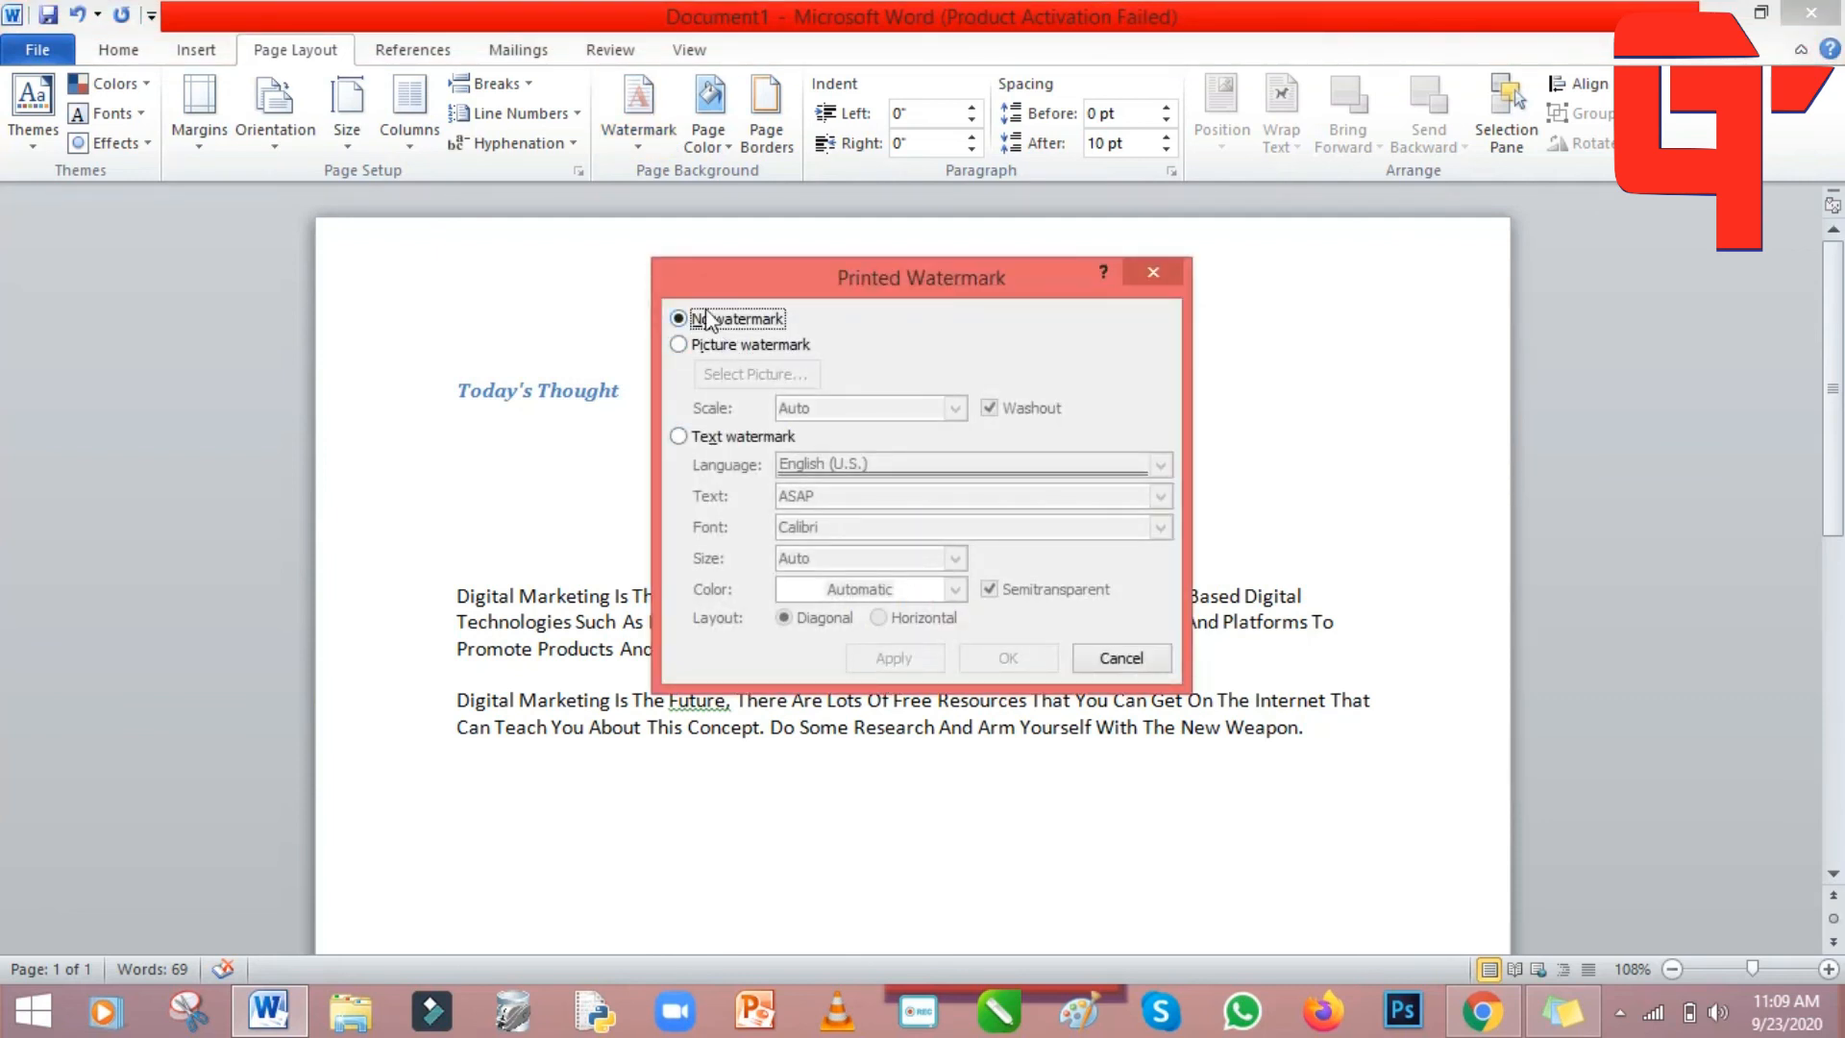
pyautogui.click(680, 437)
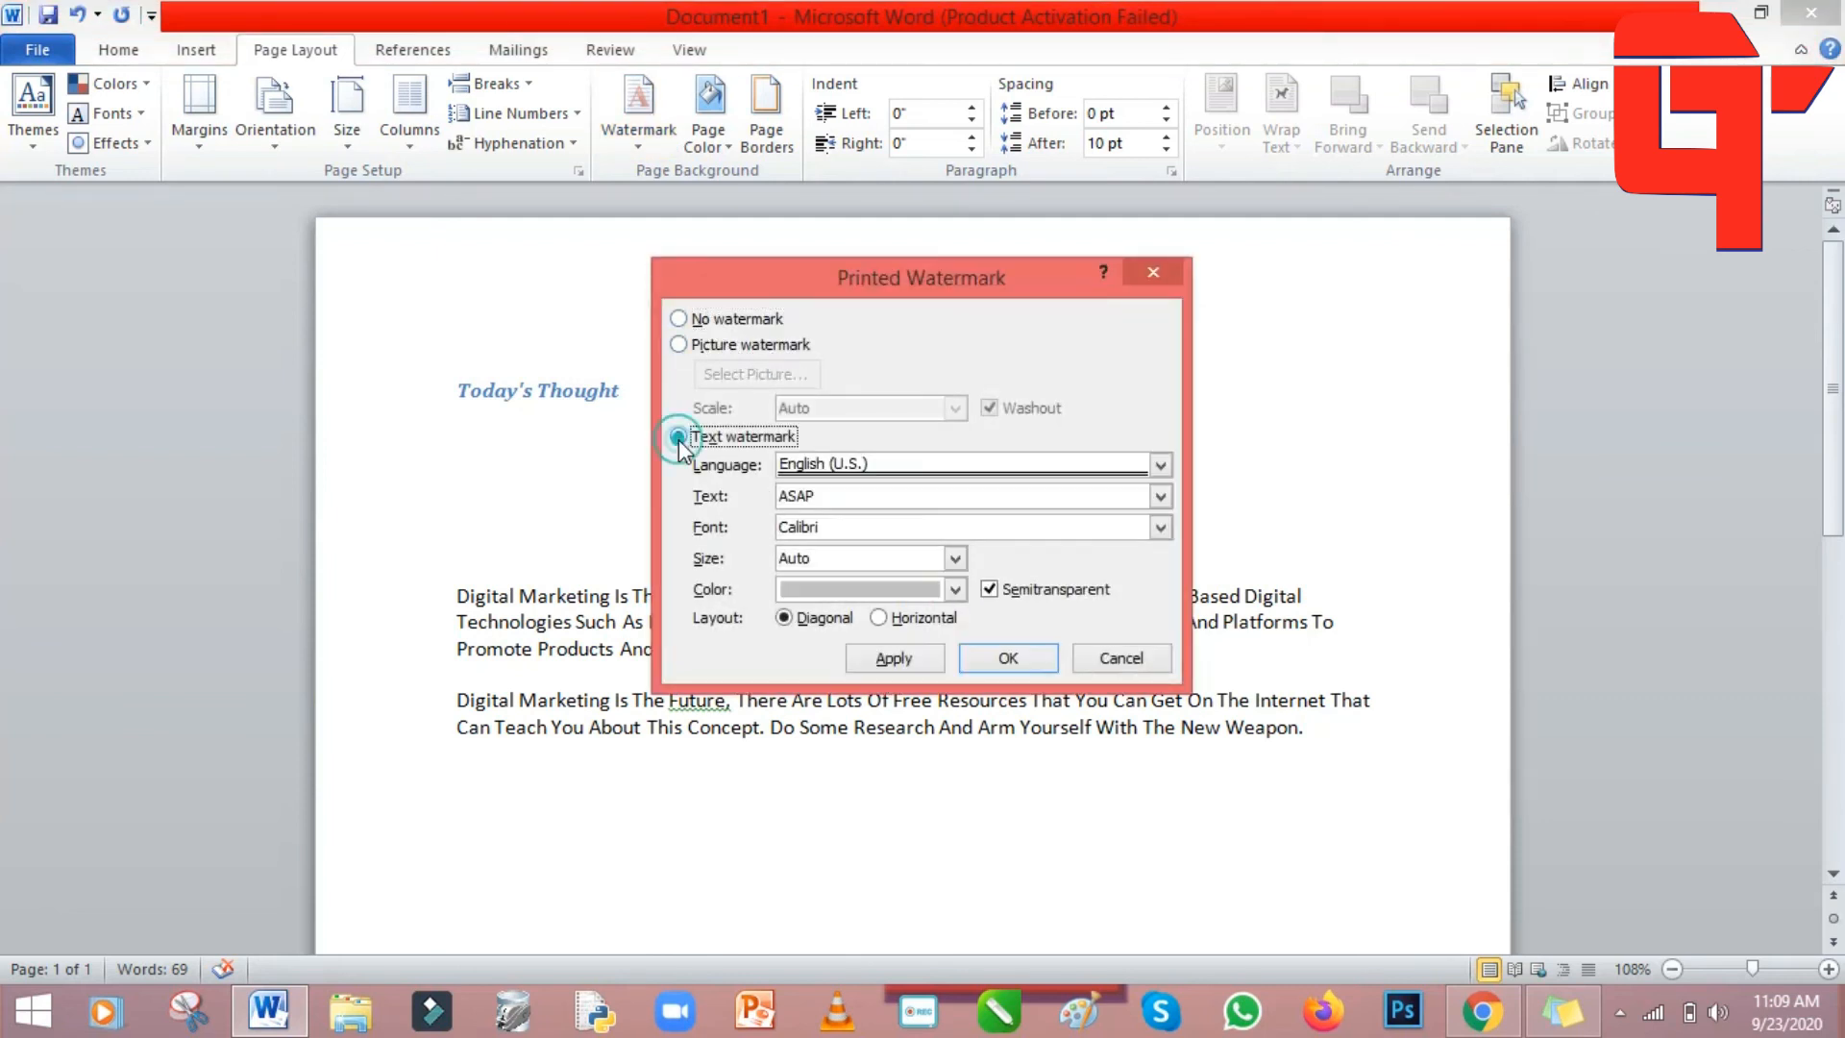
pyautogui.doubleClick(819, 495)
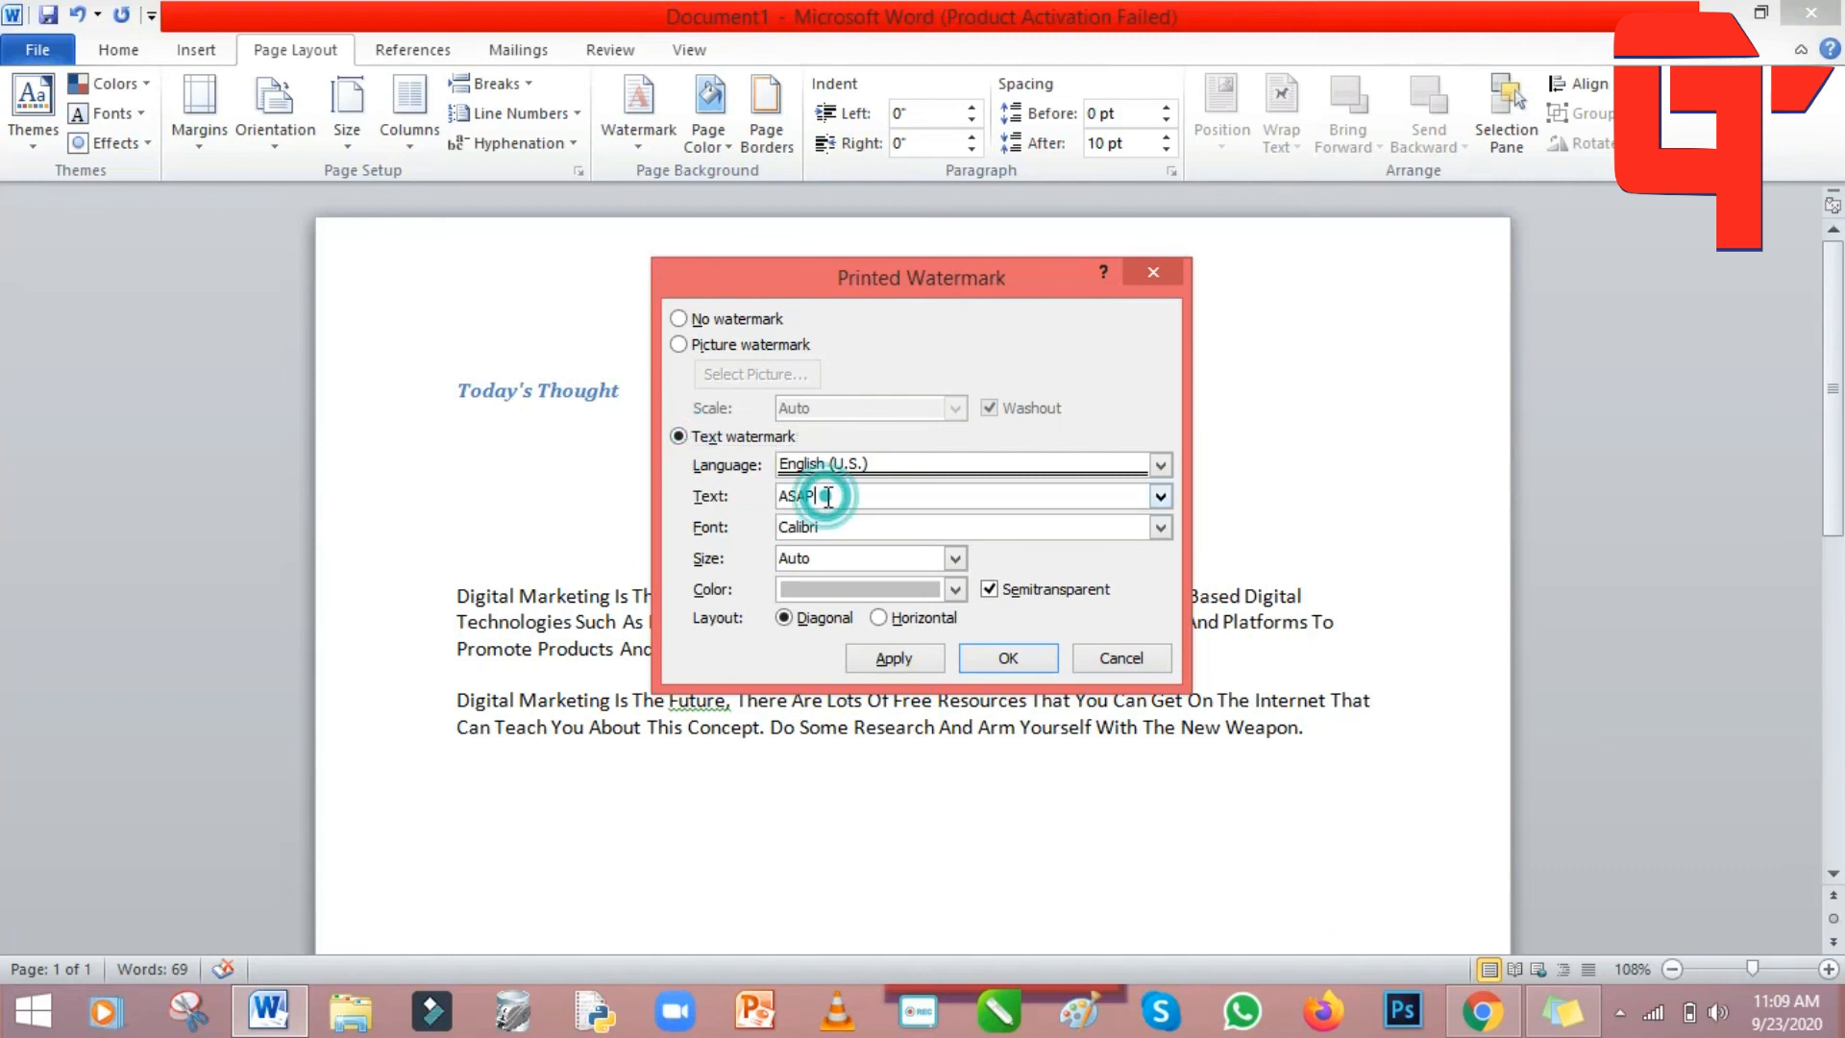
pyautogui.write('ma')
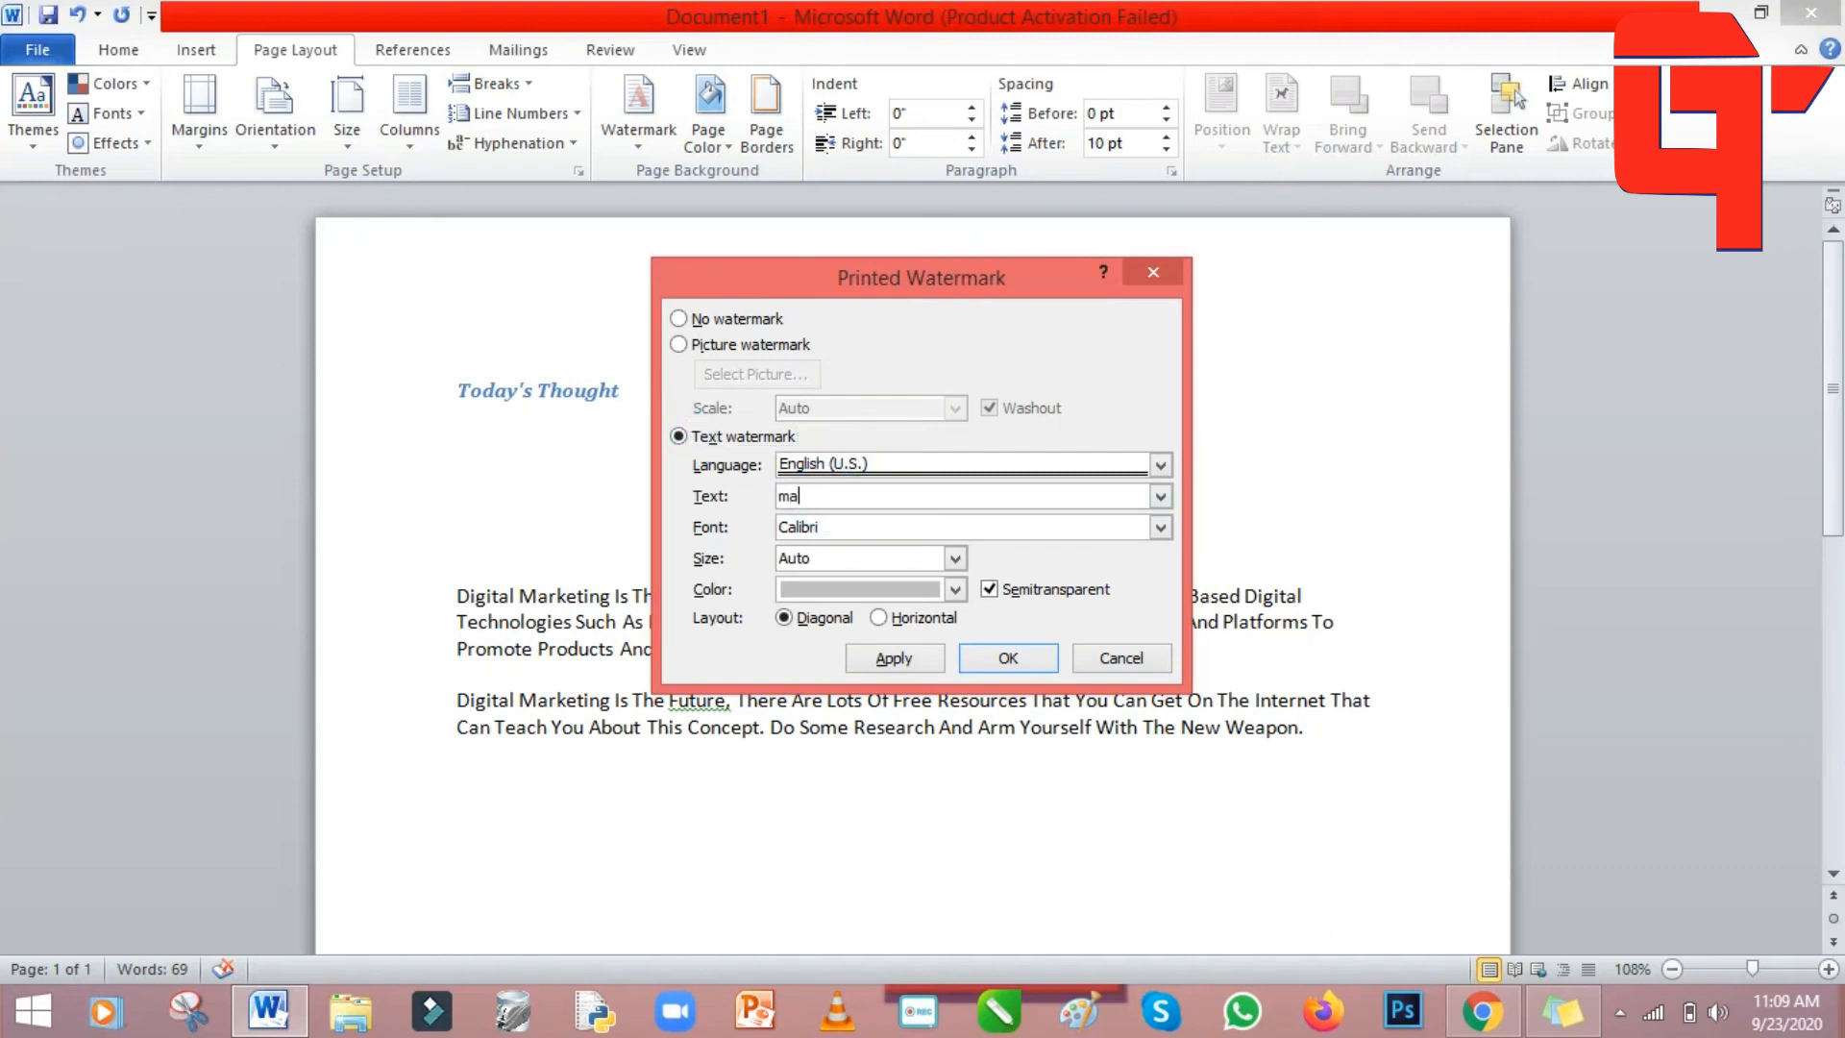
pyautogui.write('t')
pyautogui.write('rk')
pyautogui.click(1022, 659)
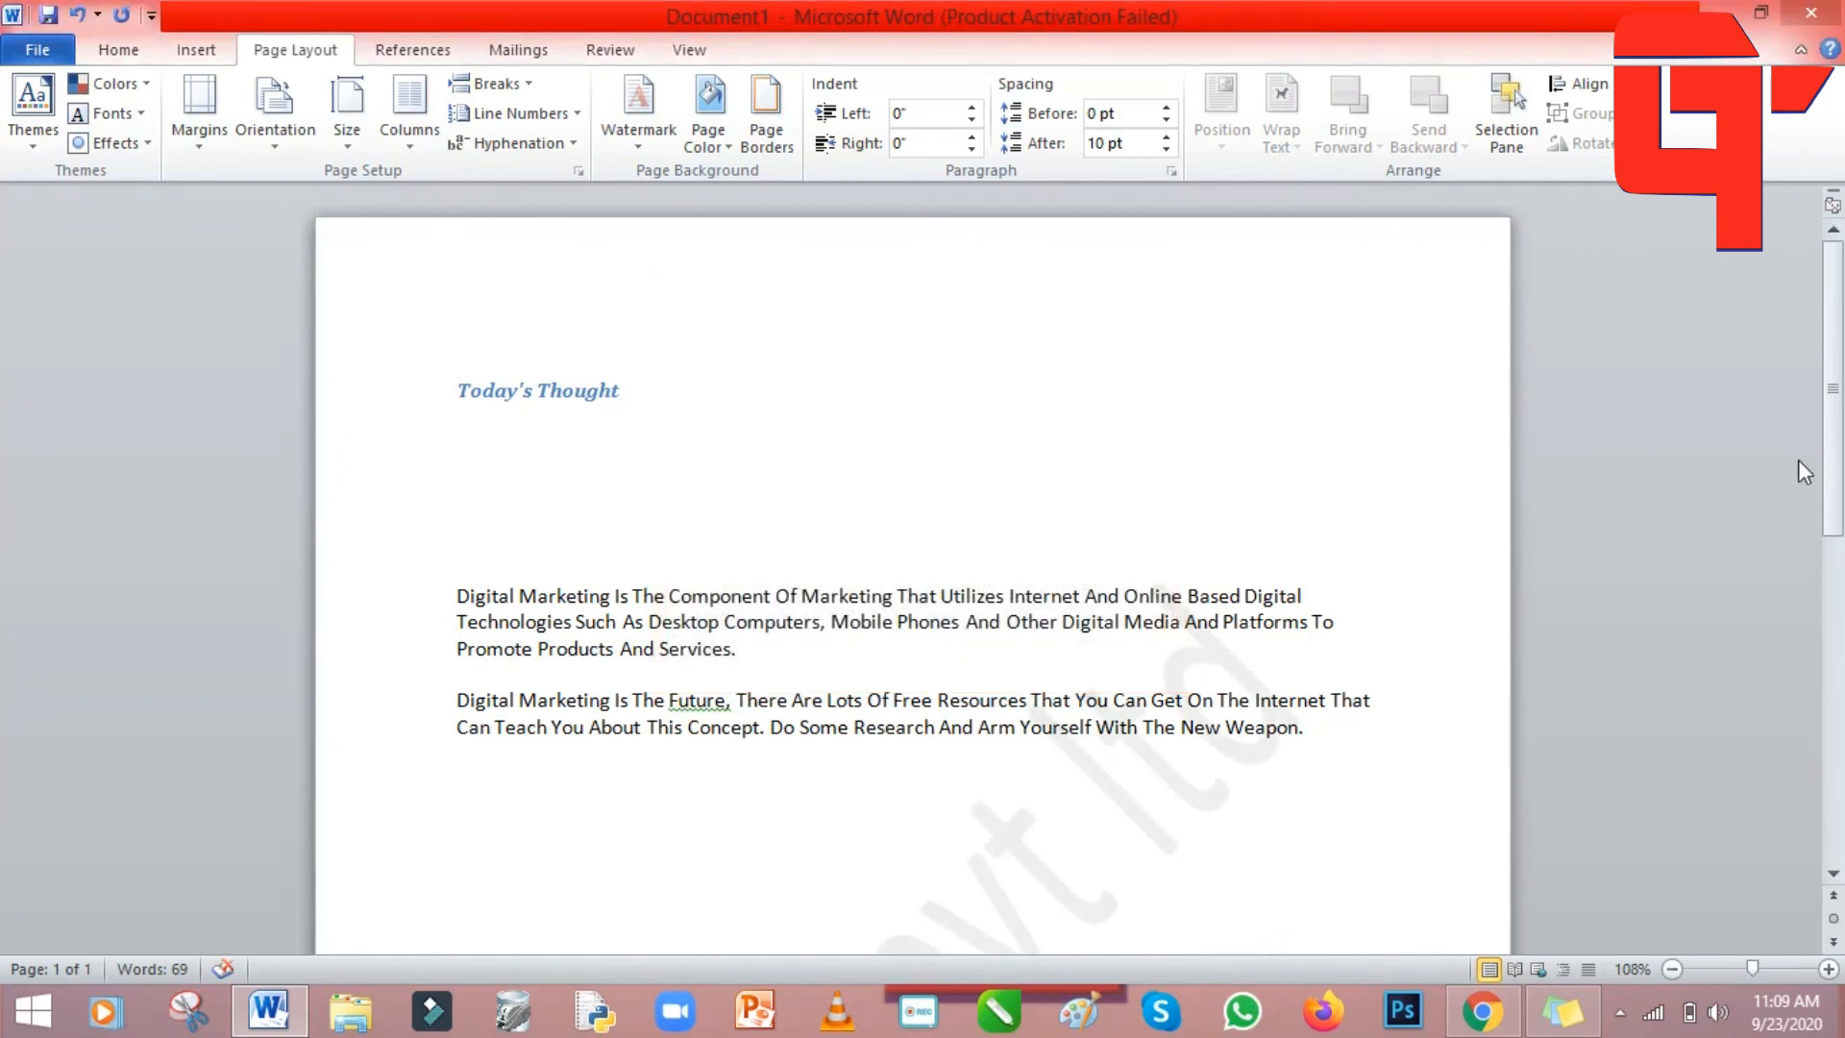
pyautogui.moveTo(1834, 370); pyautogui.dragTo(1834, 579)
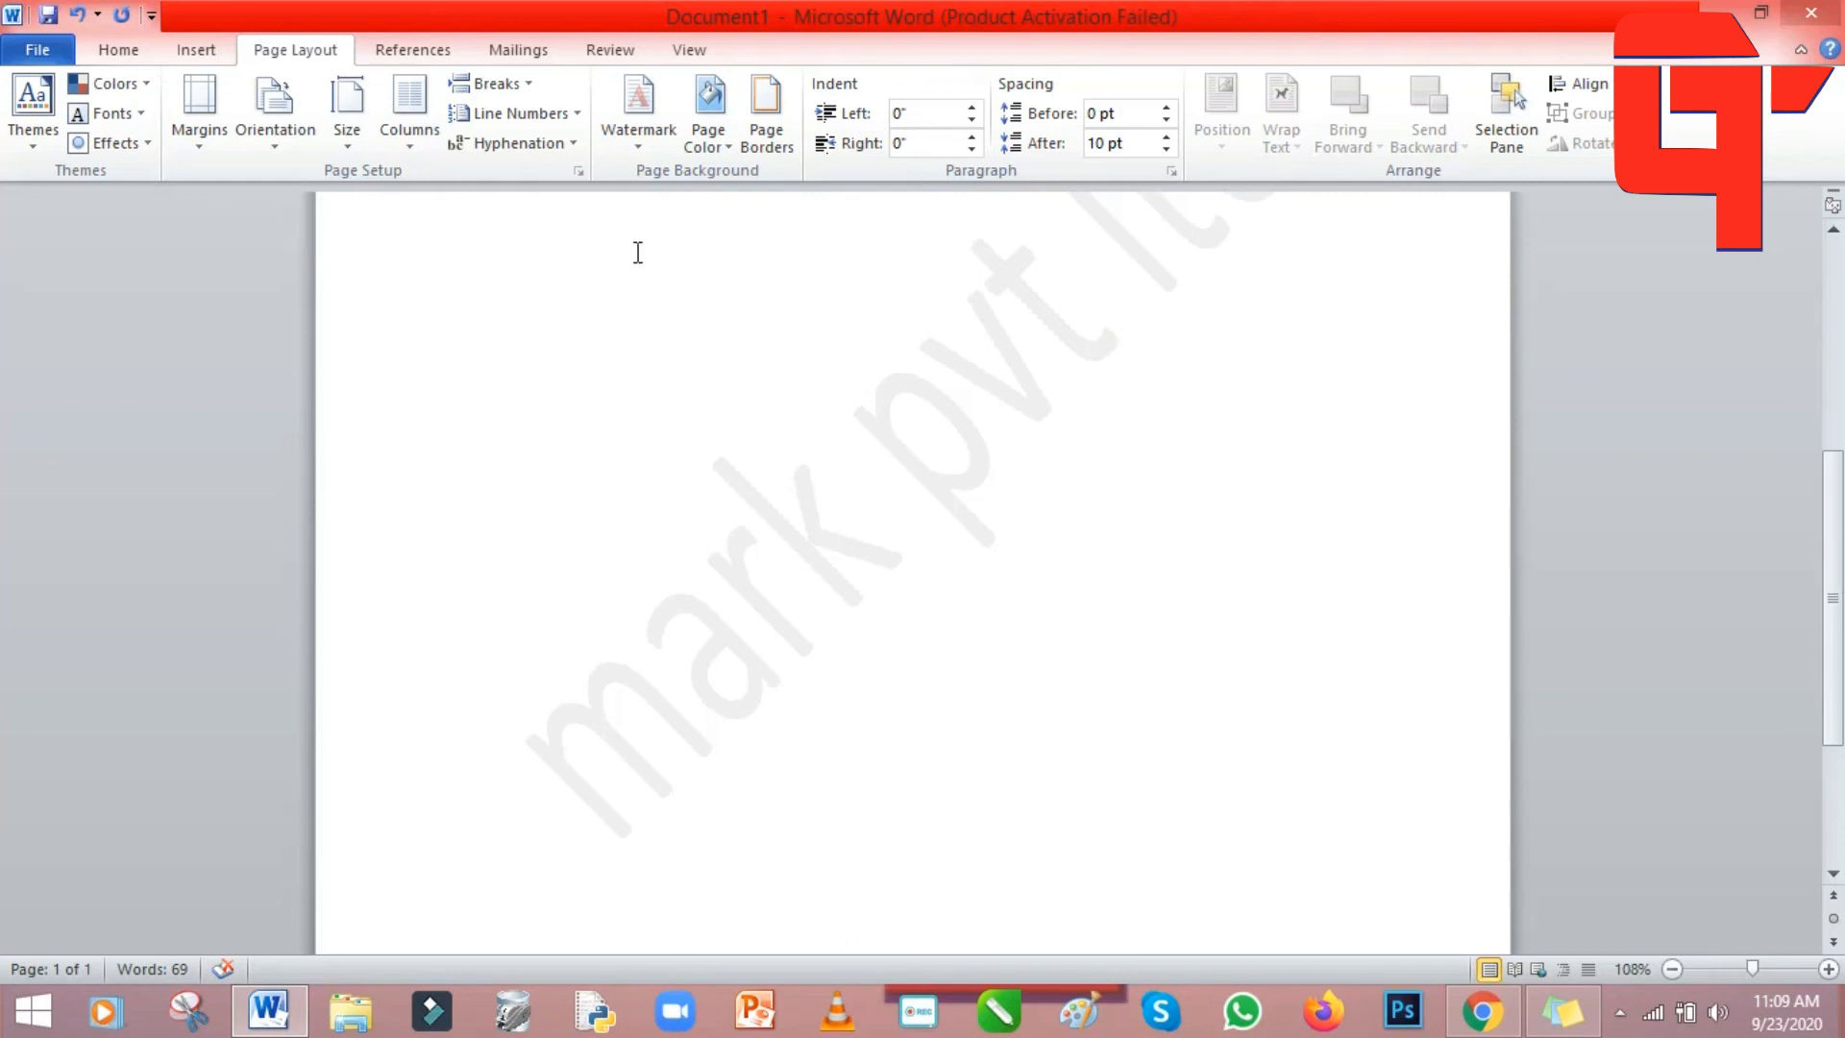
# Frame the whole page with a dash-dot Box page border.
pyautogui.click(775, 142)
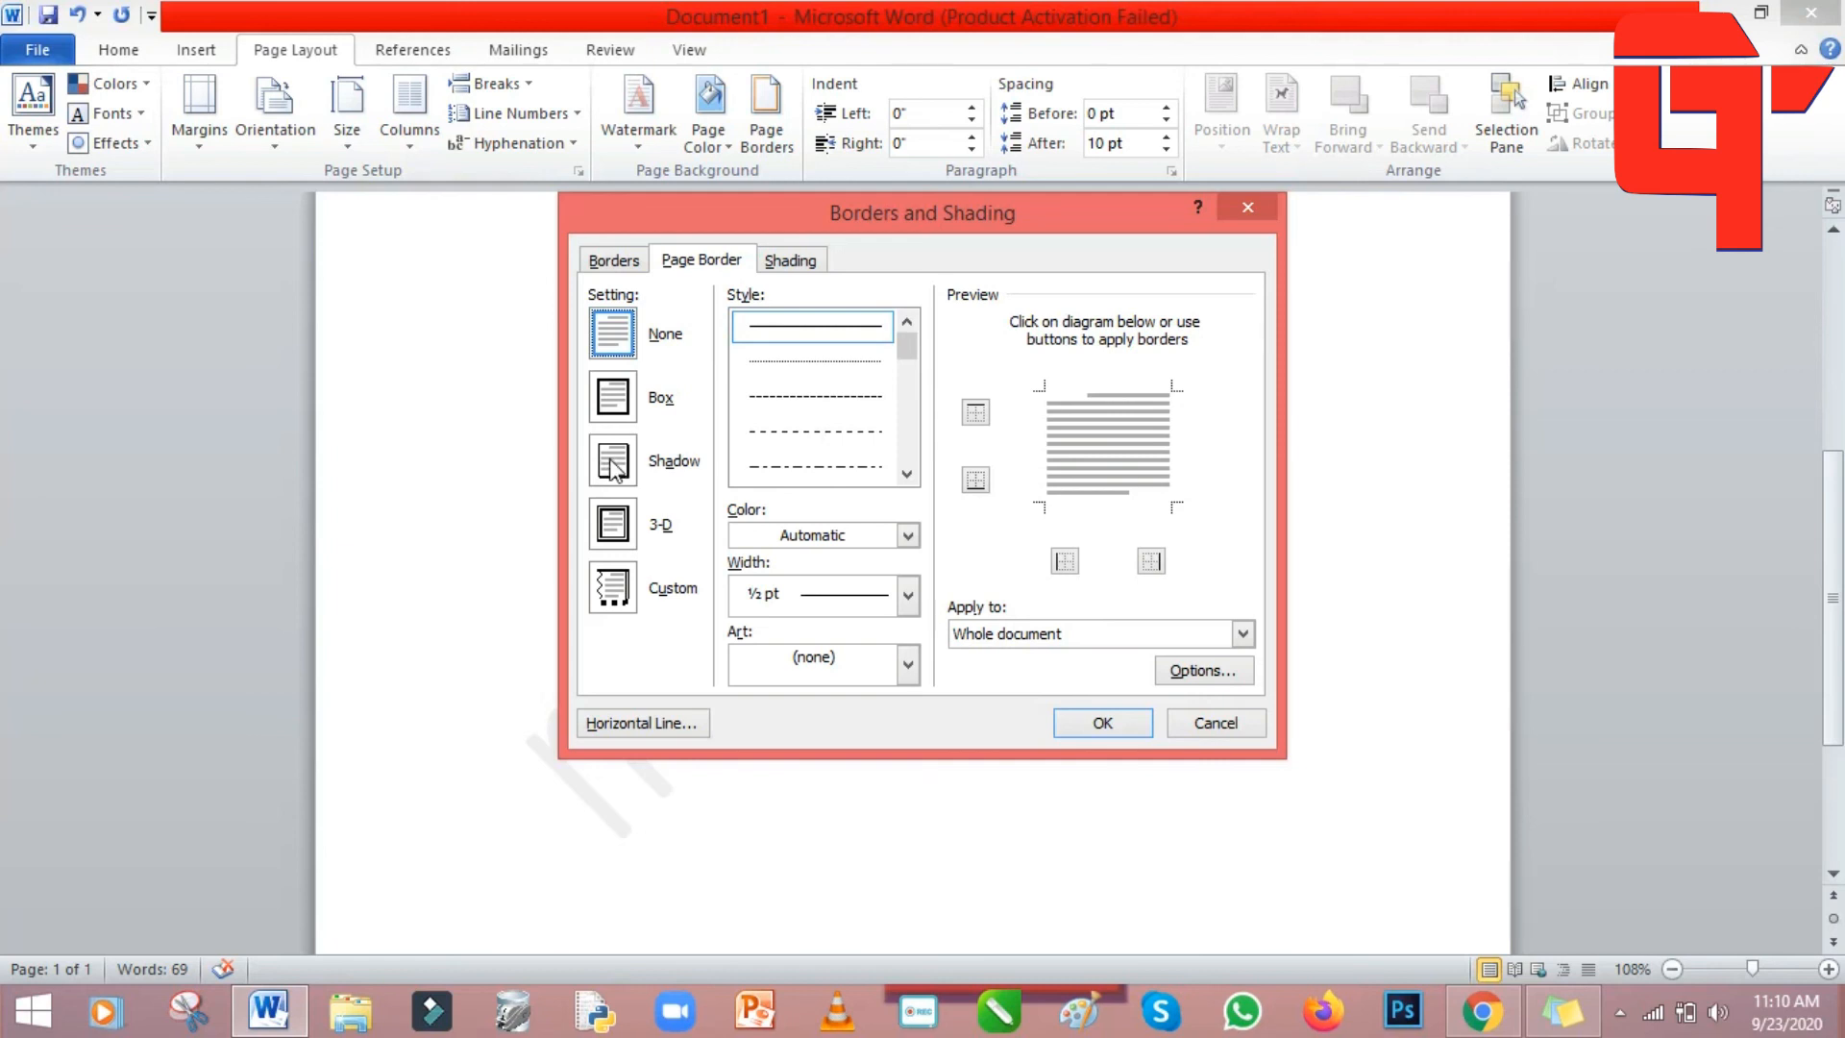
pyautogui.click(607, 402)
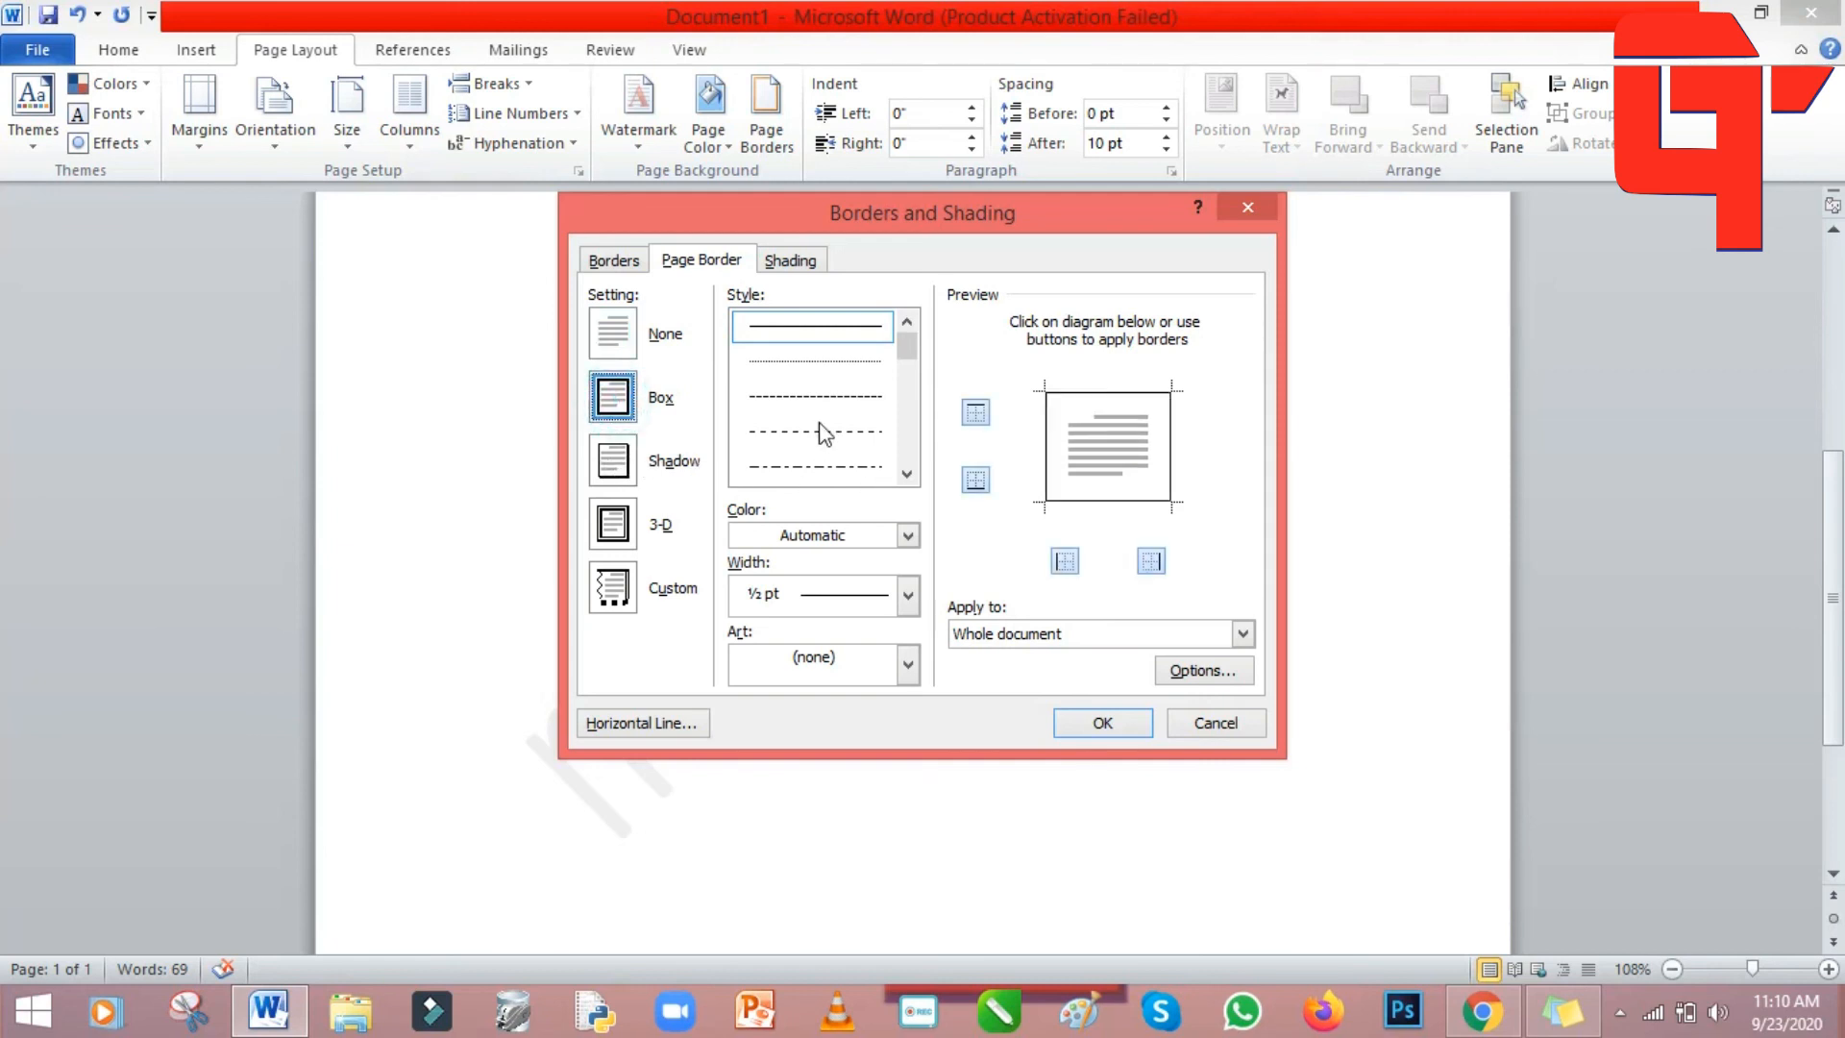
pyautogui.click(821, 471)
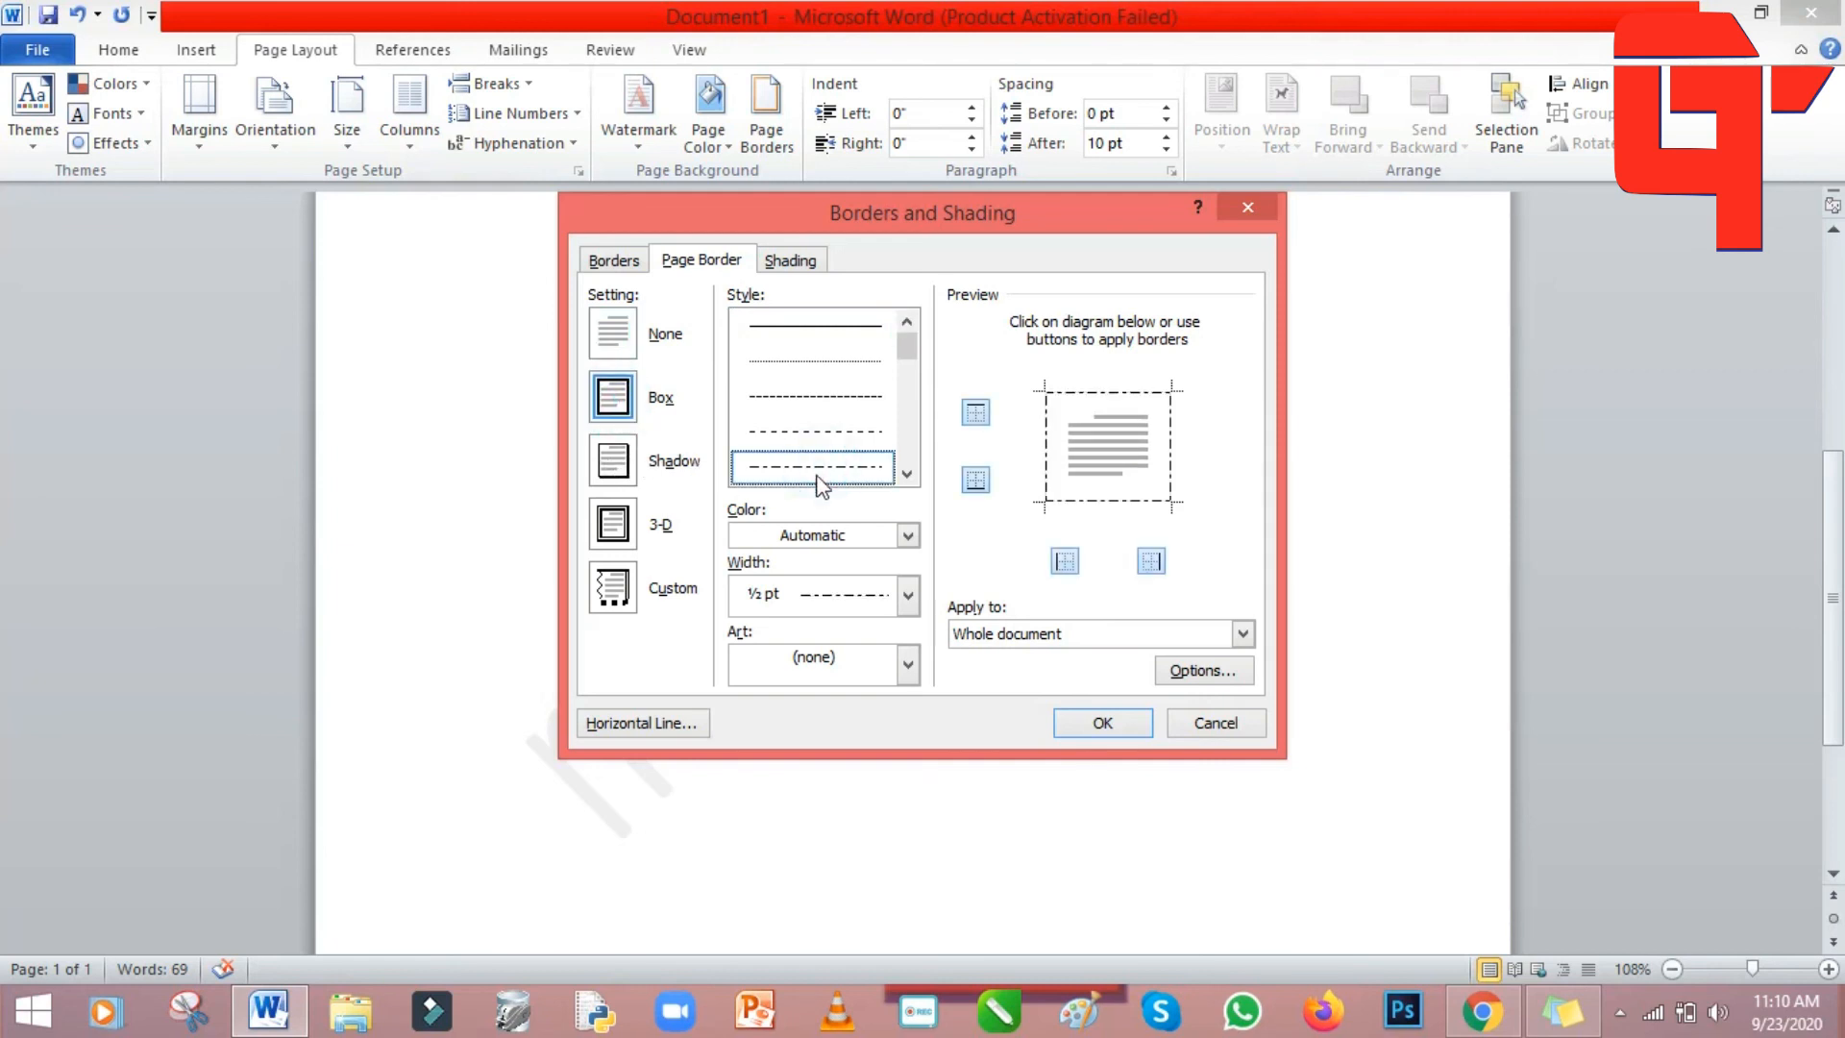
pyautogui.click(1102, 723)
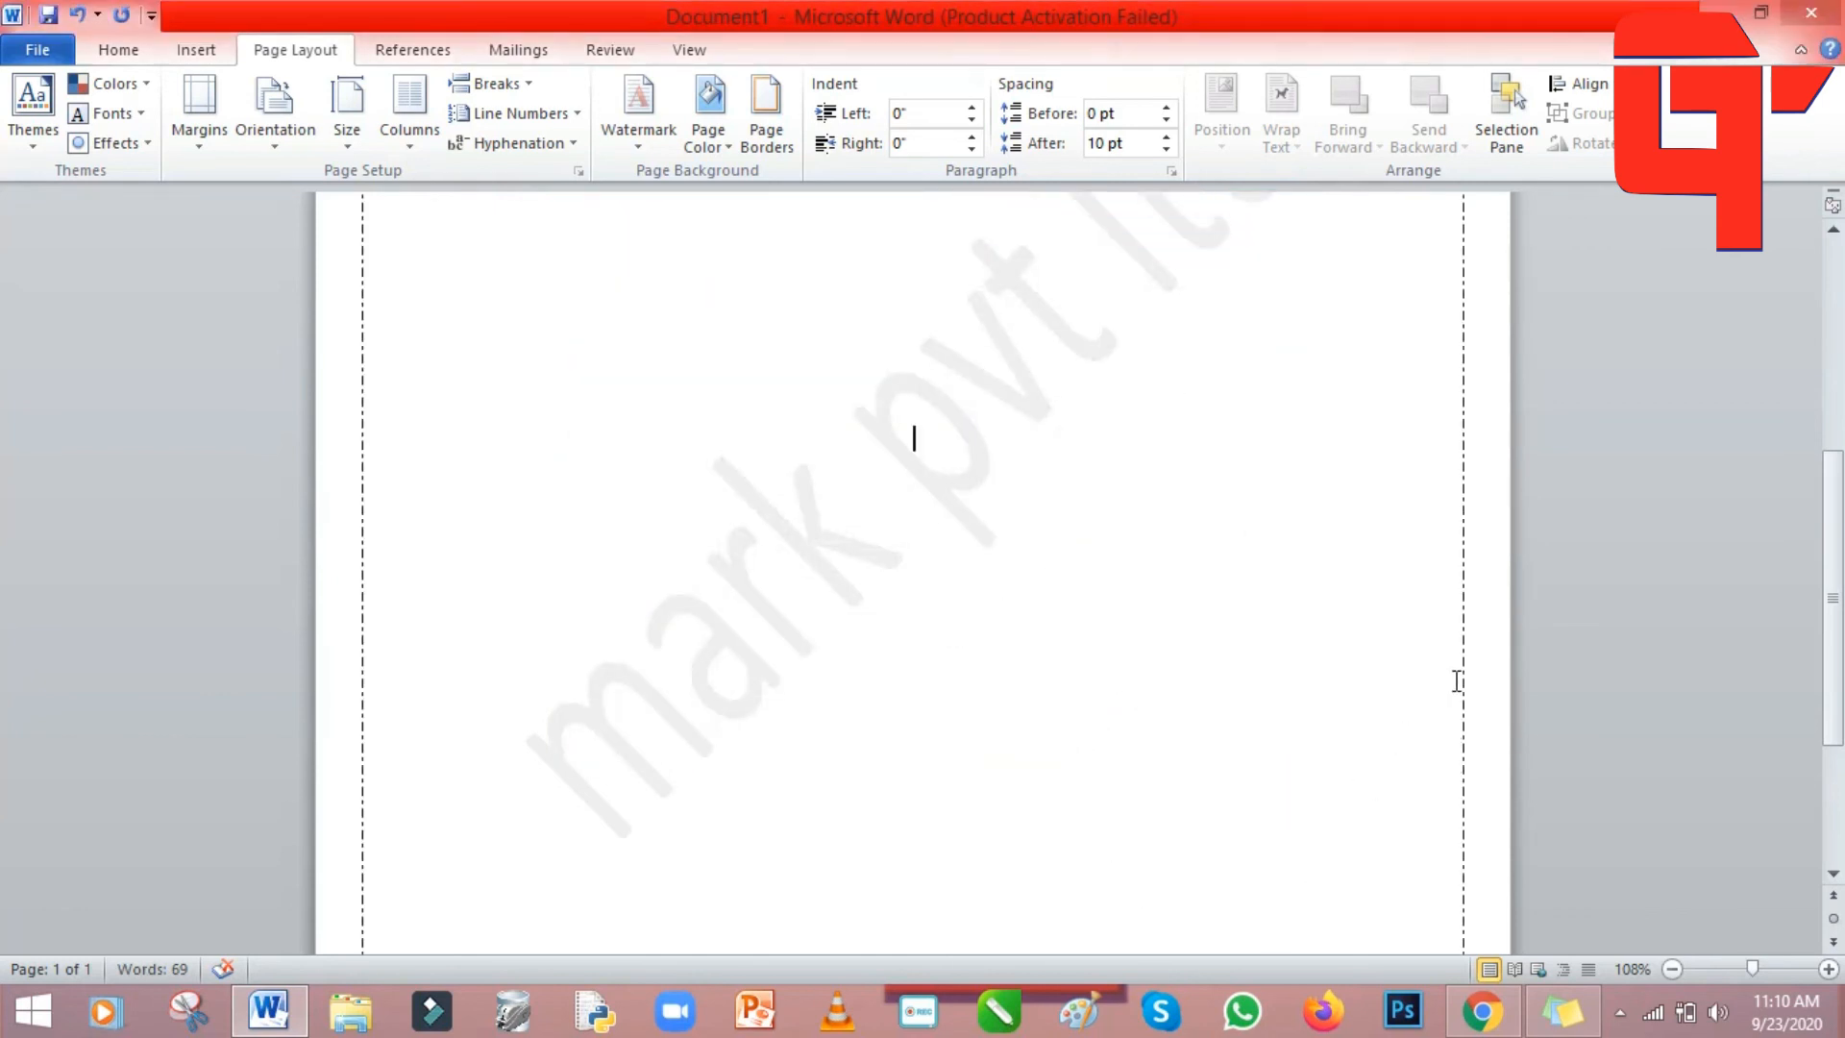
pyautogui.moveTo(1833, 614); pyautogui.dragTo(1839, 320)
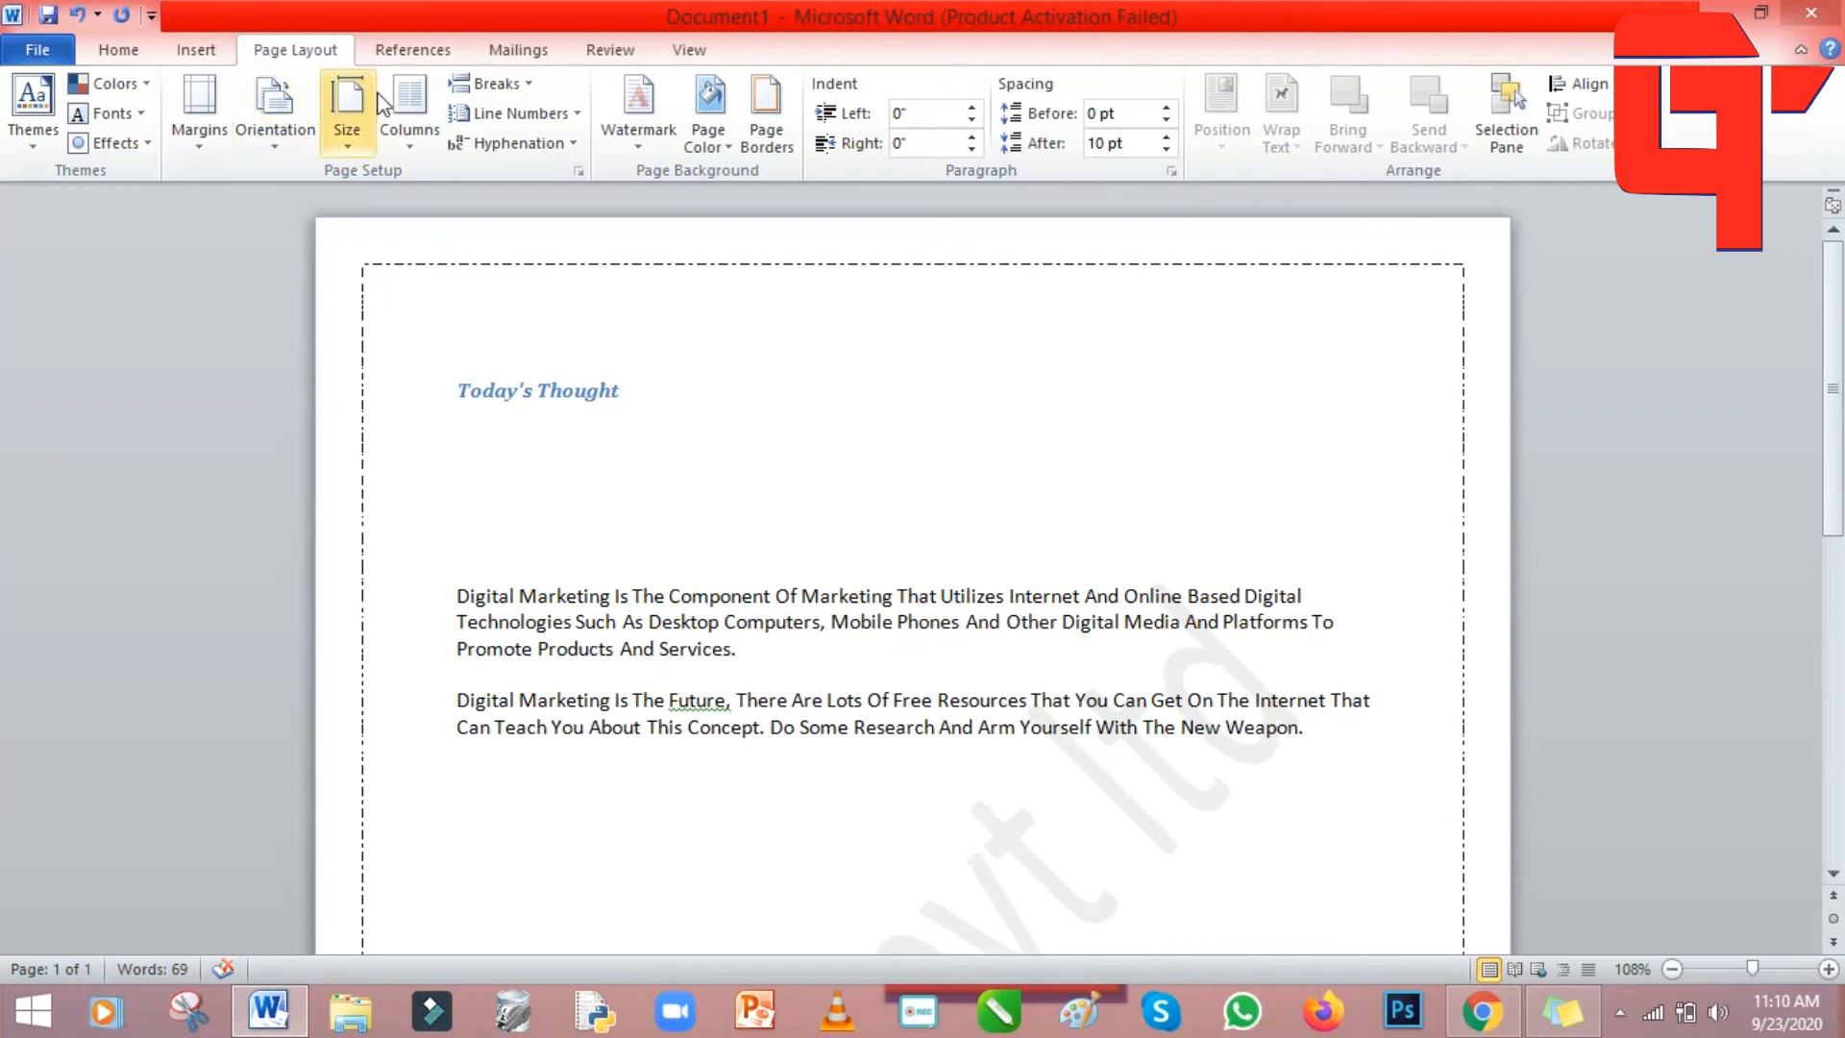
# Undo the dash-dot page border.
pyautogui.click(199, 134)
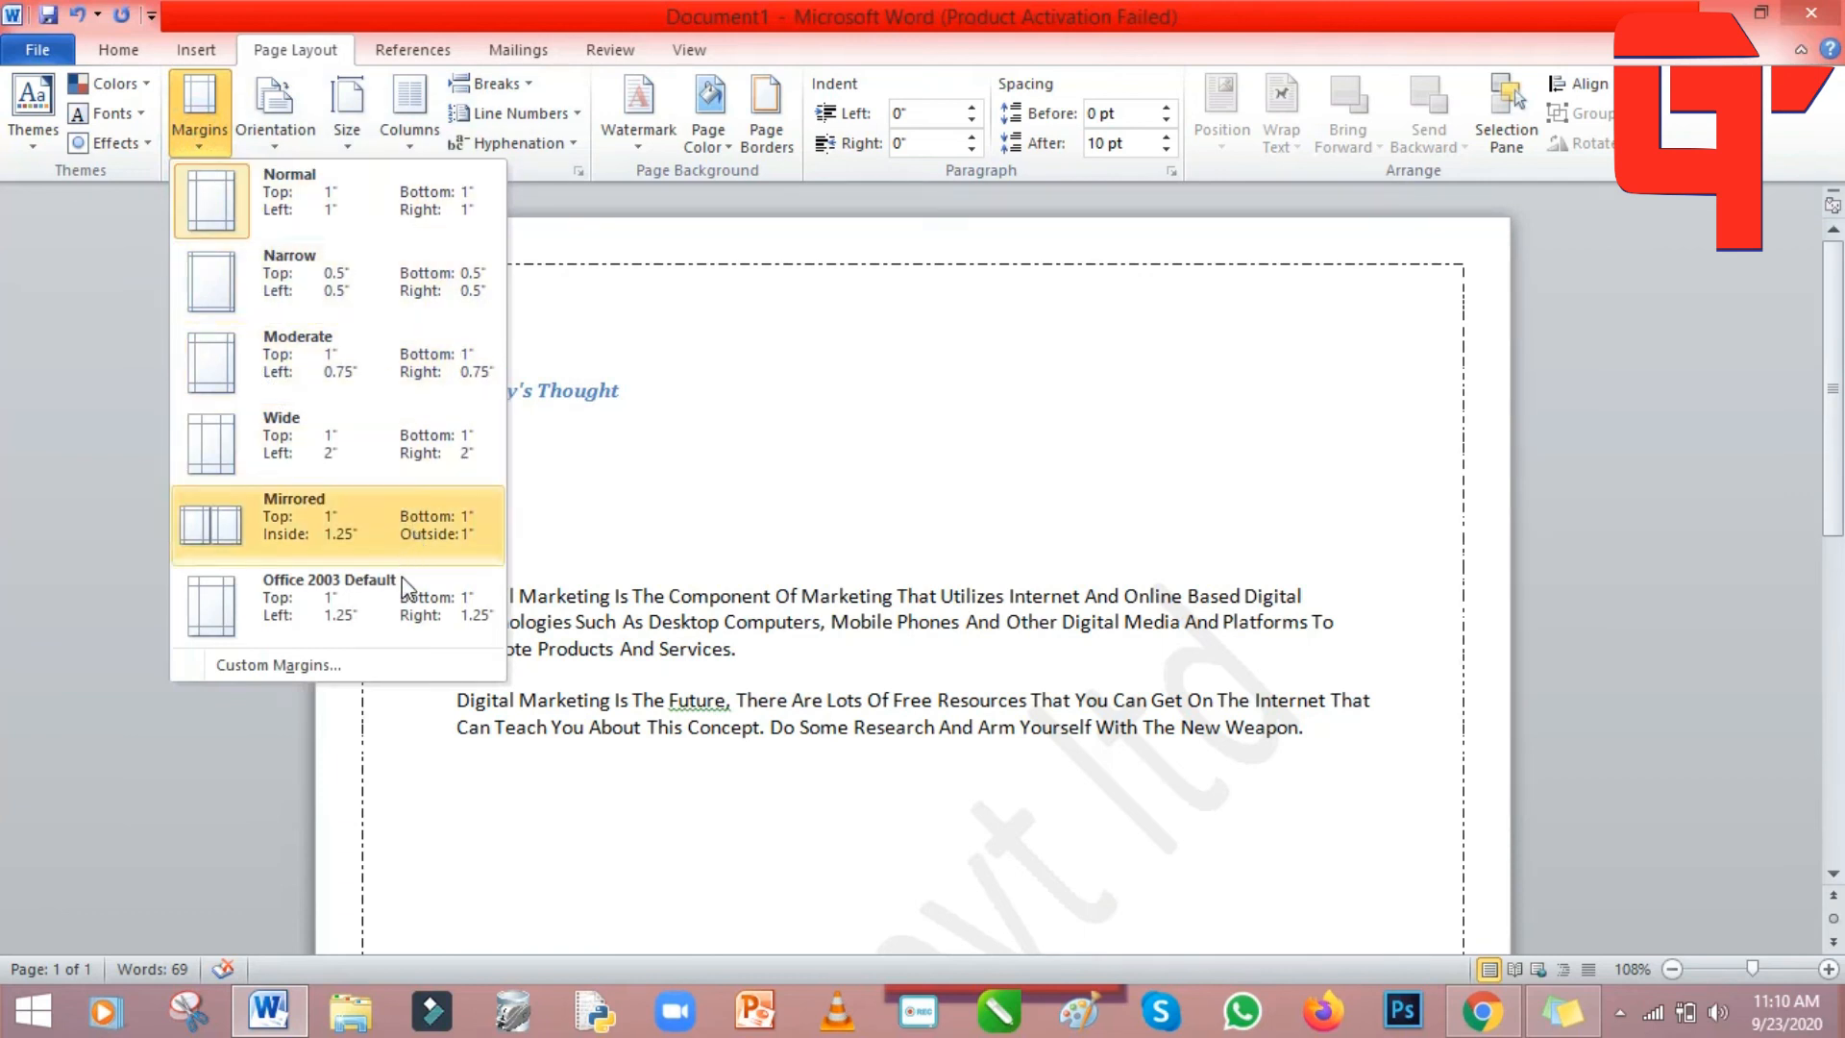
pyautogui.click(912, 442)
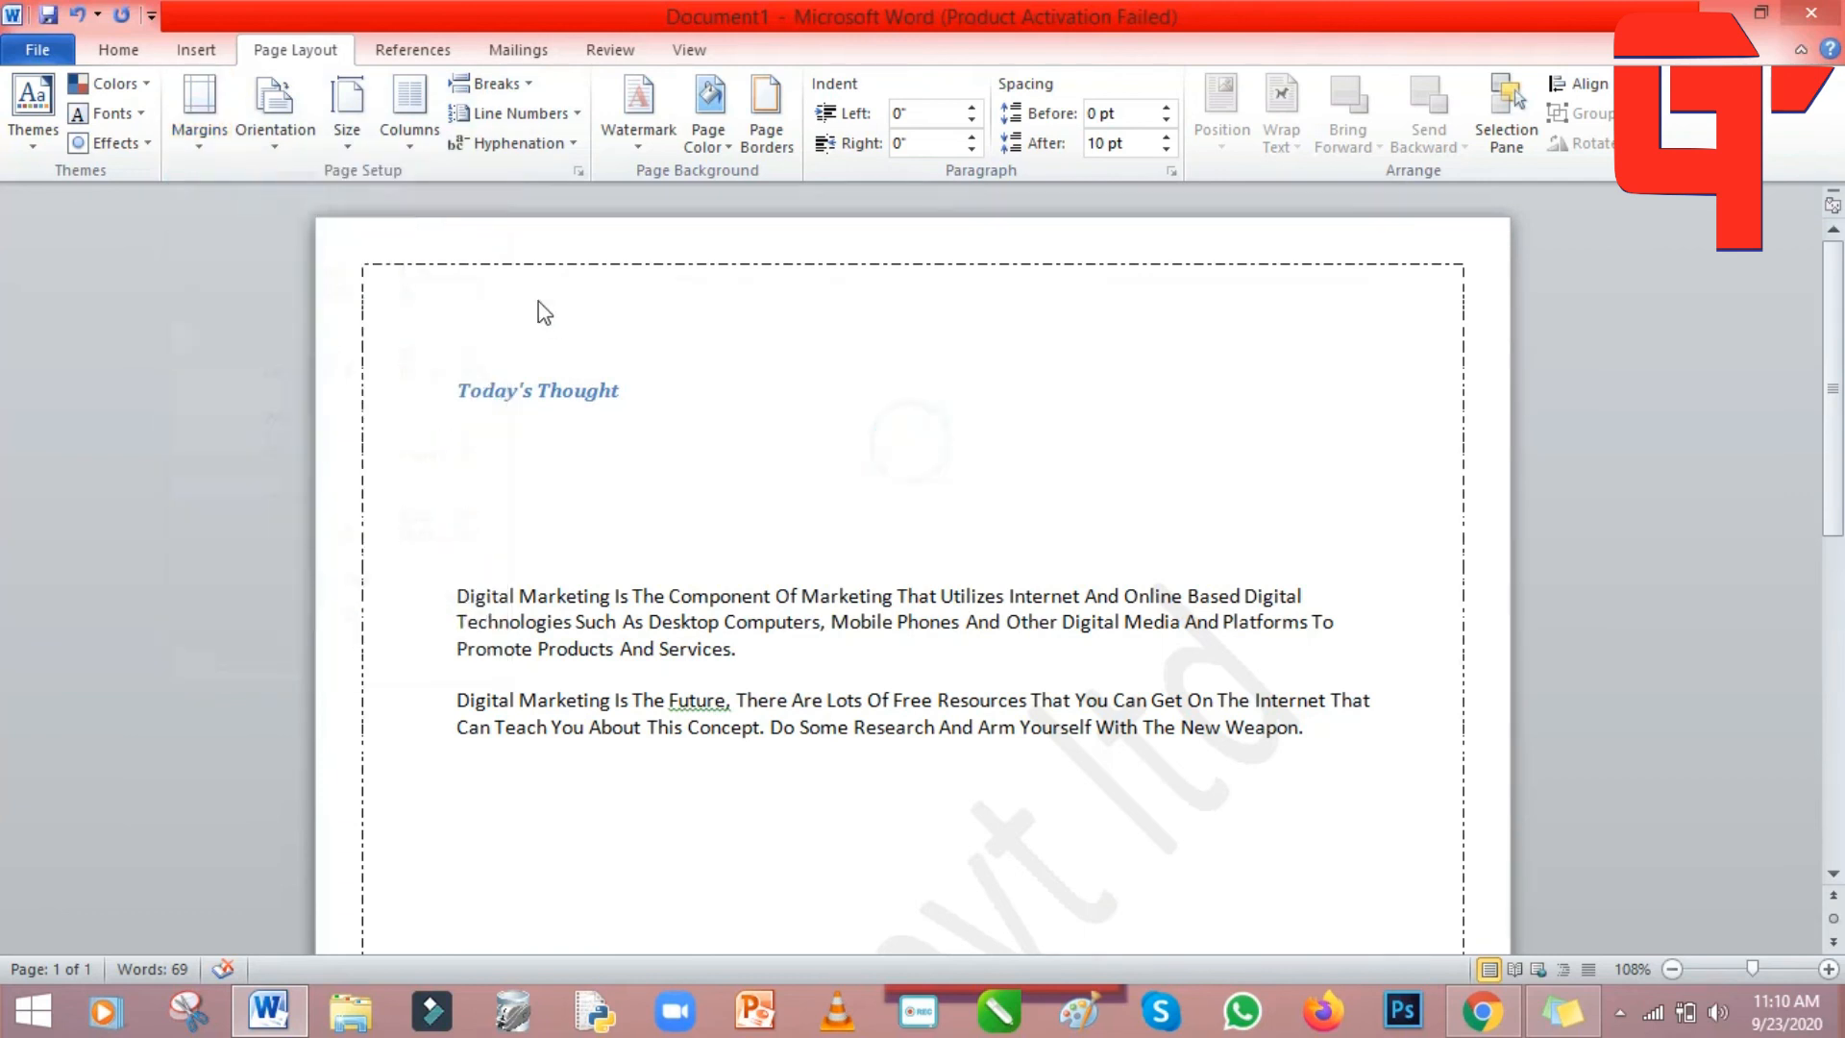
pyautogui.click(78, 15)
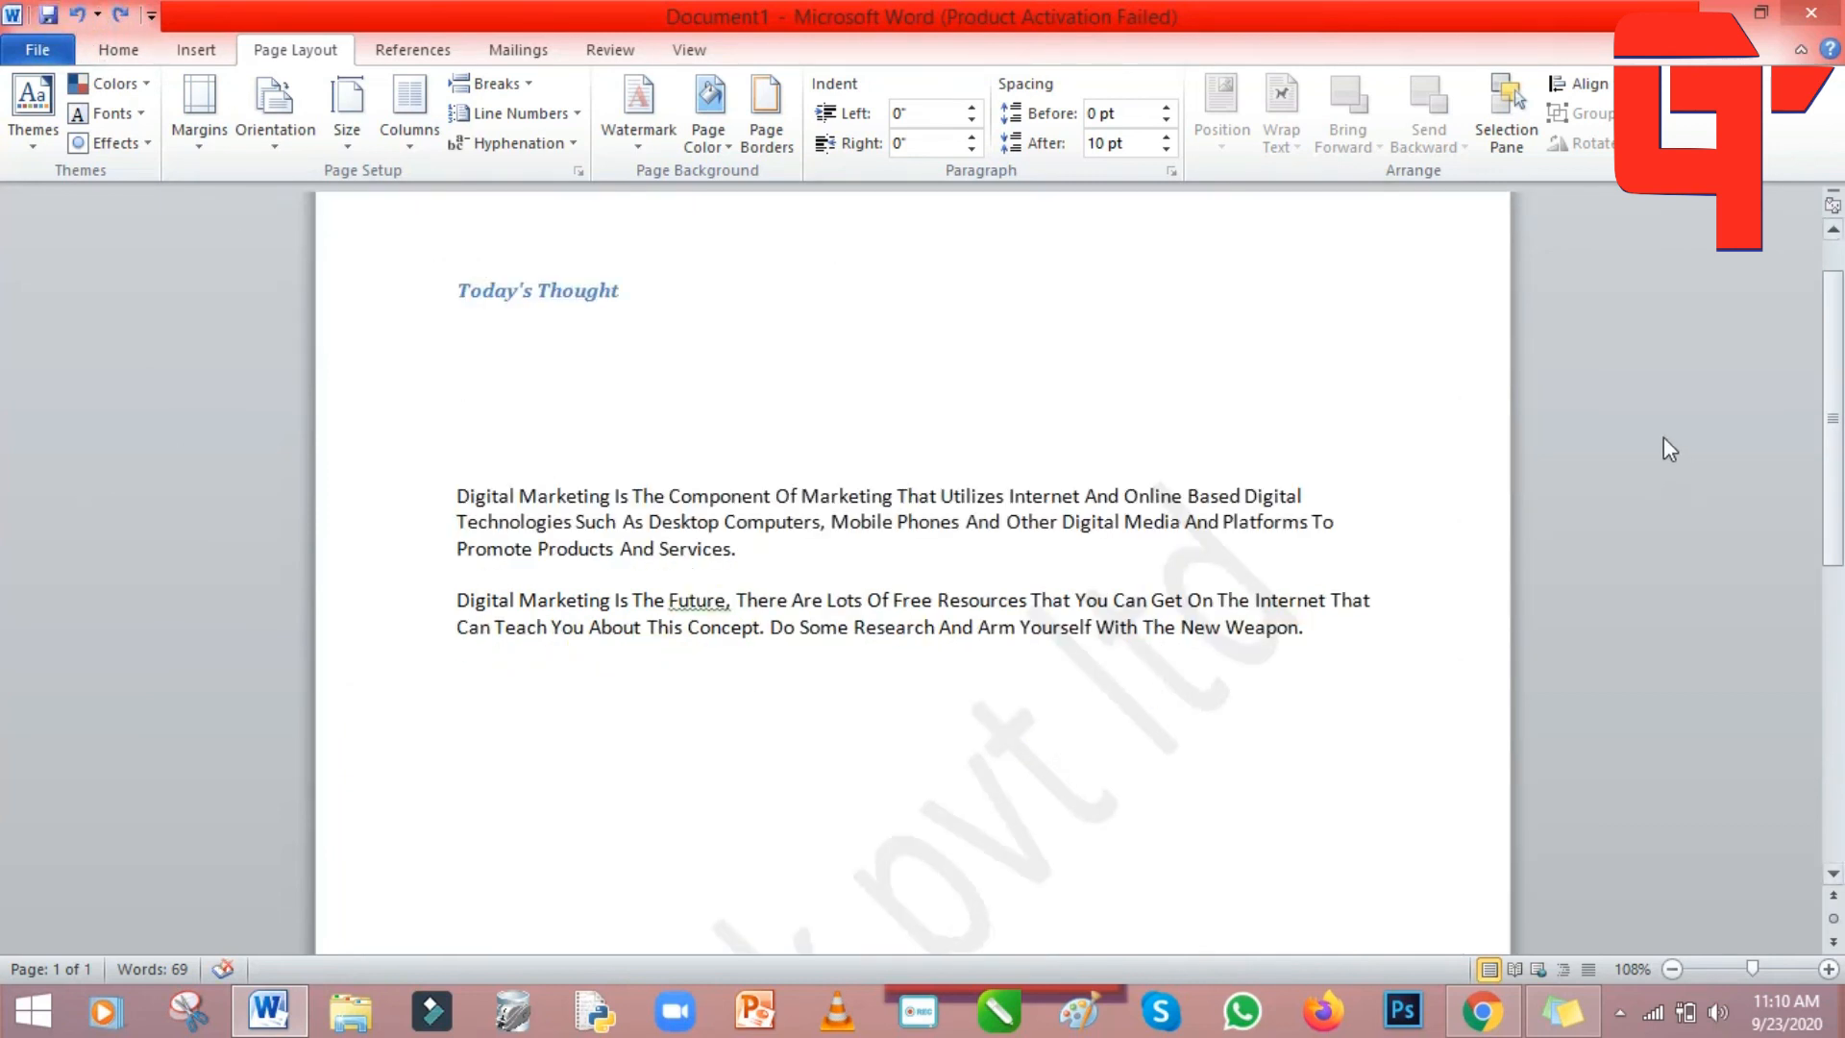
pyautogui.moveTo(1828, 393); pyautogui.dragTo(1833, 326)
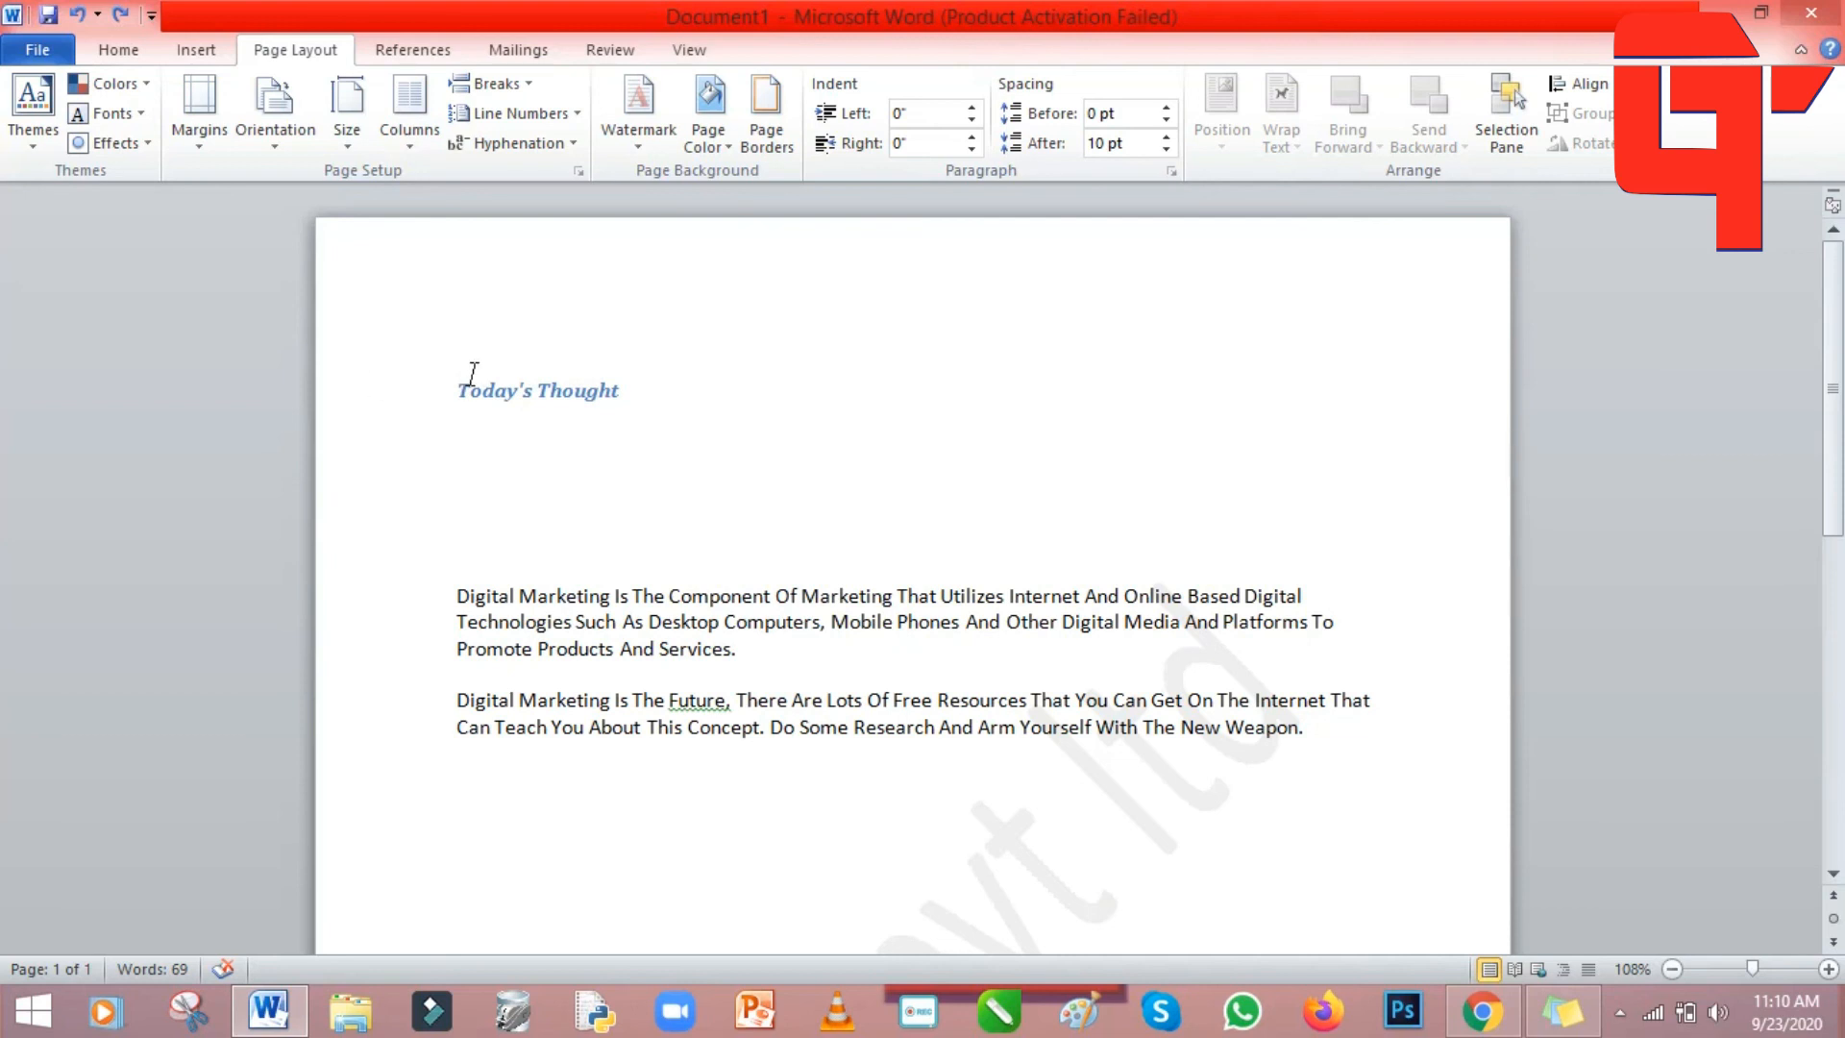
# Try Narrow margins, then switch to Wide margins (1" top/bottom, 2" left/right).
pyautogui.click(202, 154)
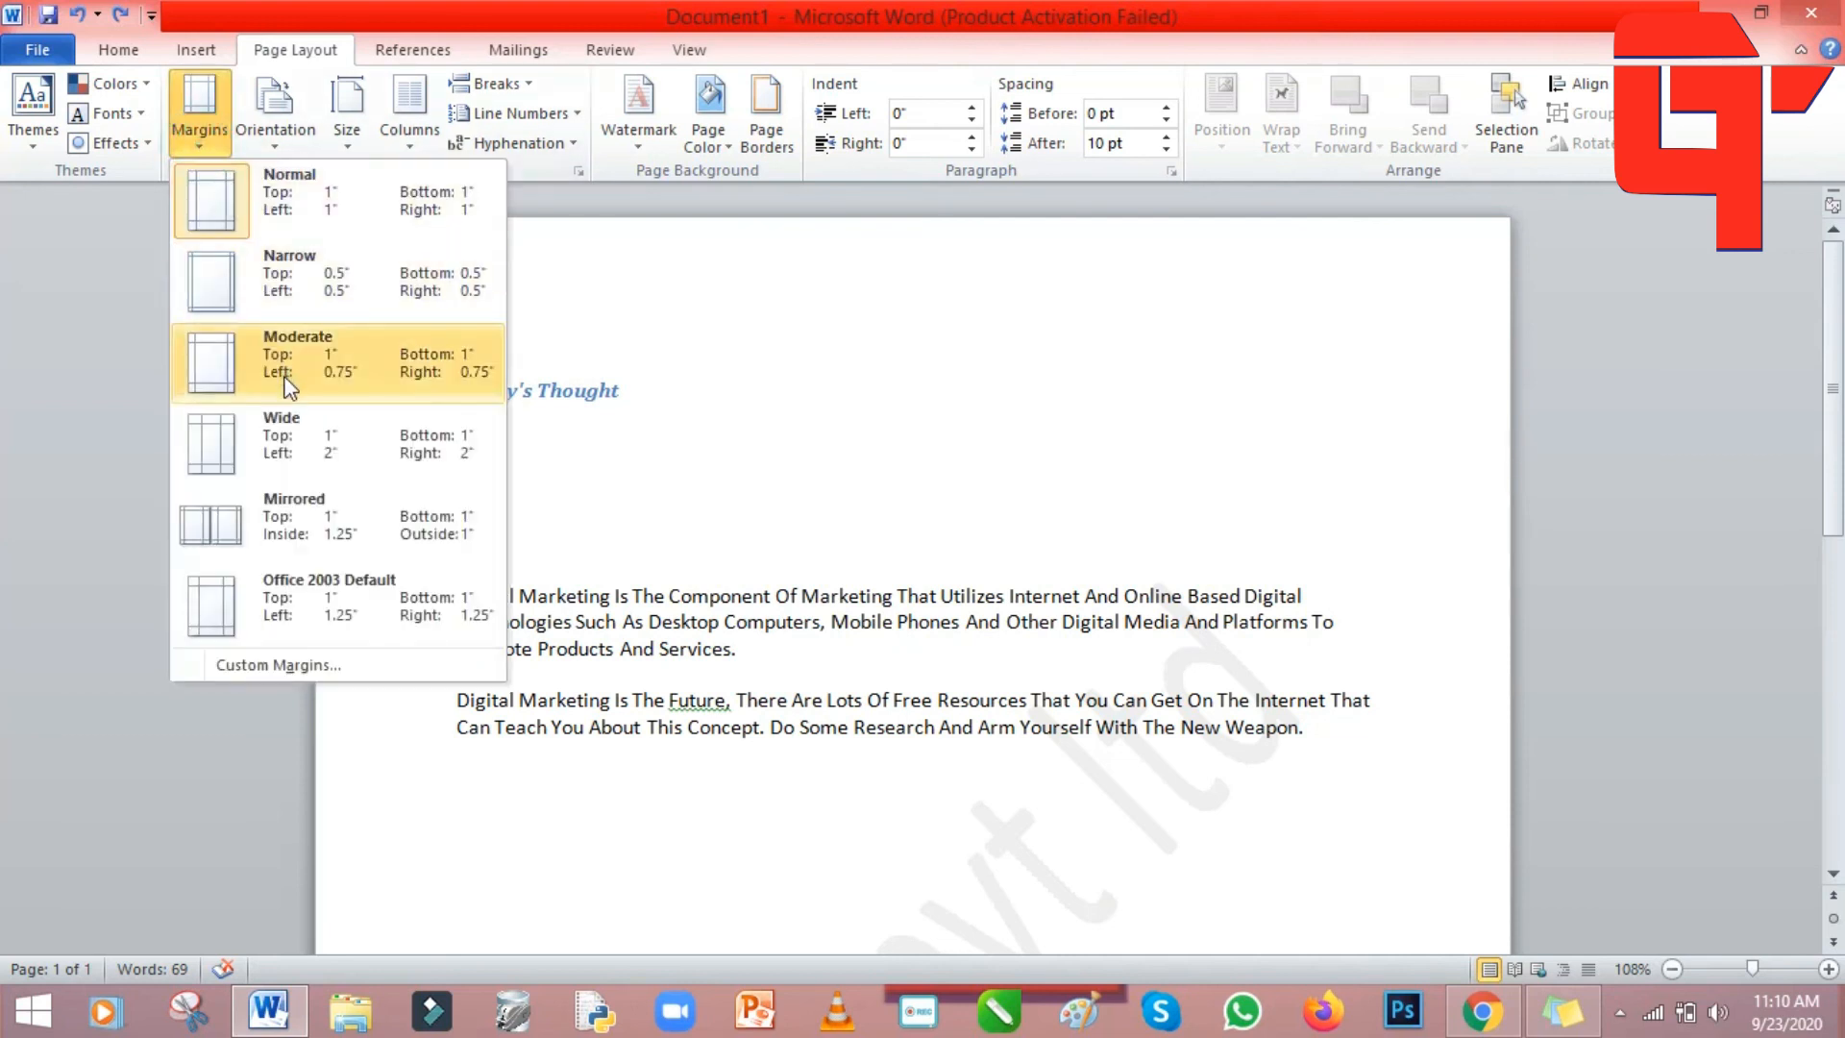
pyautogui.click(286, 280)
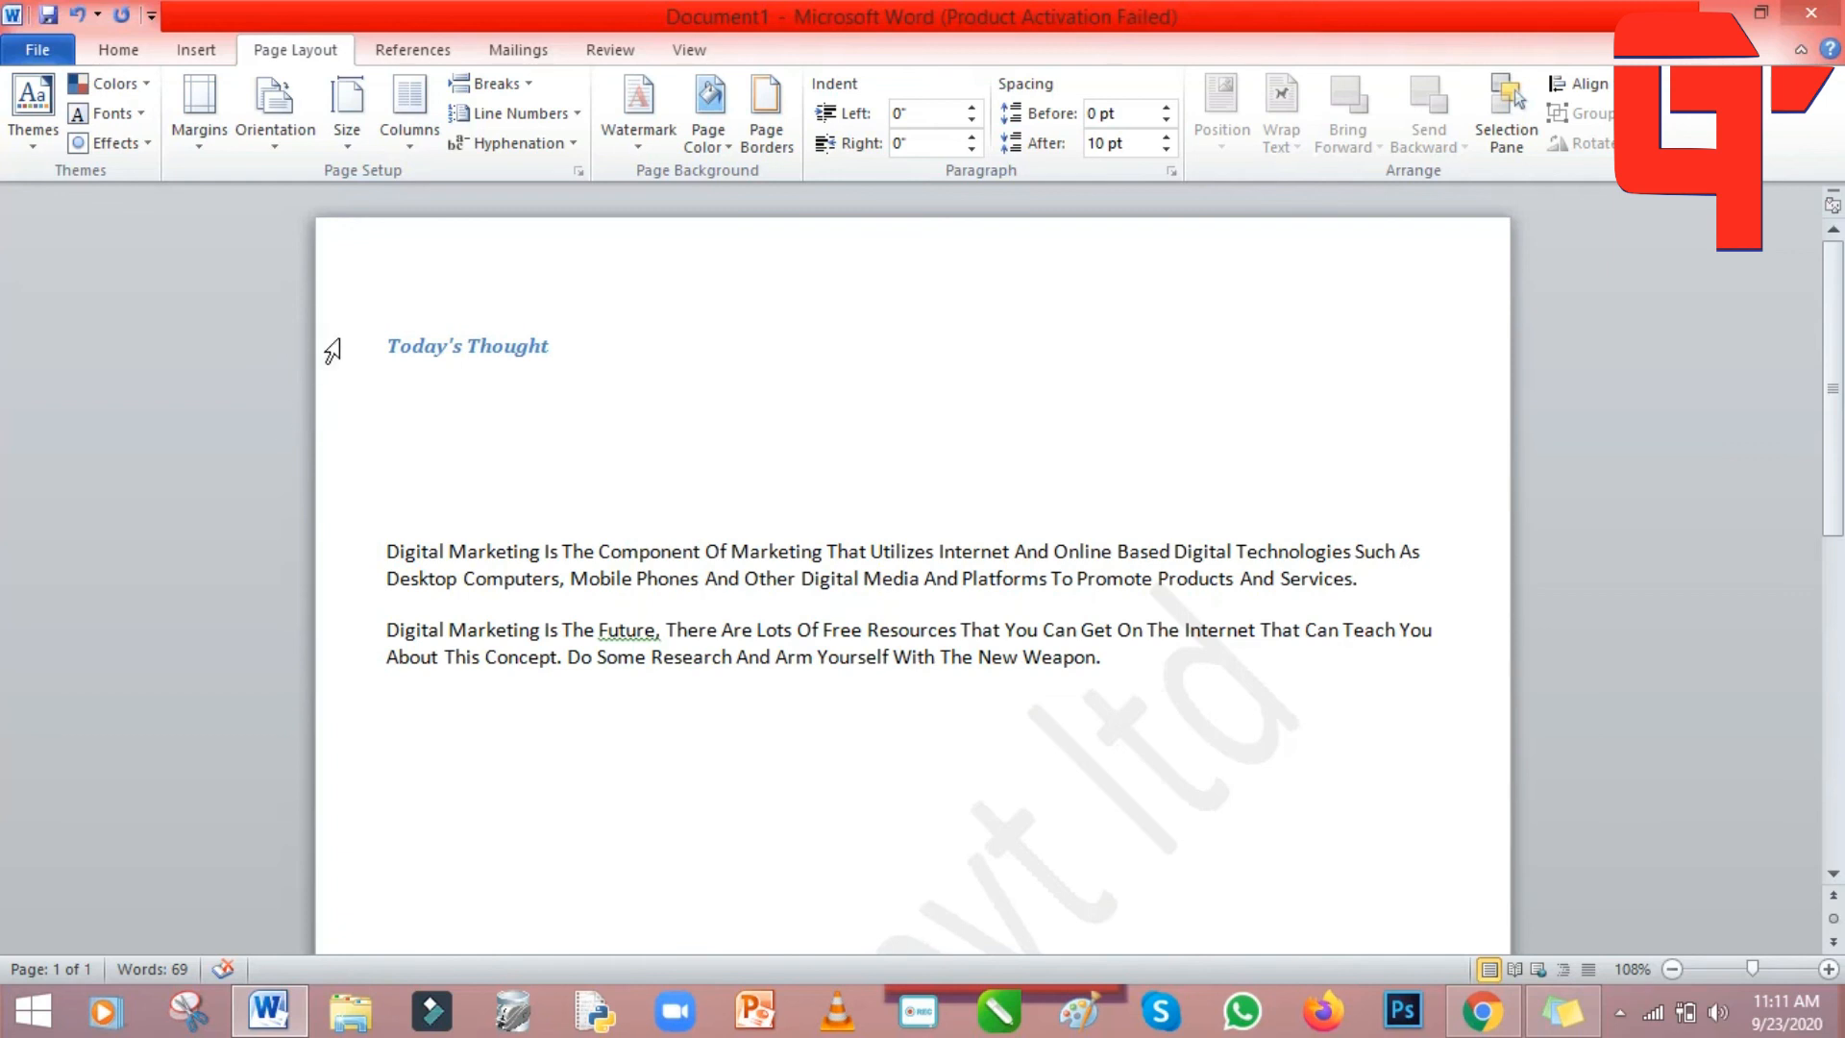
pyautogui.click(195, 147)
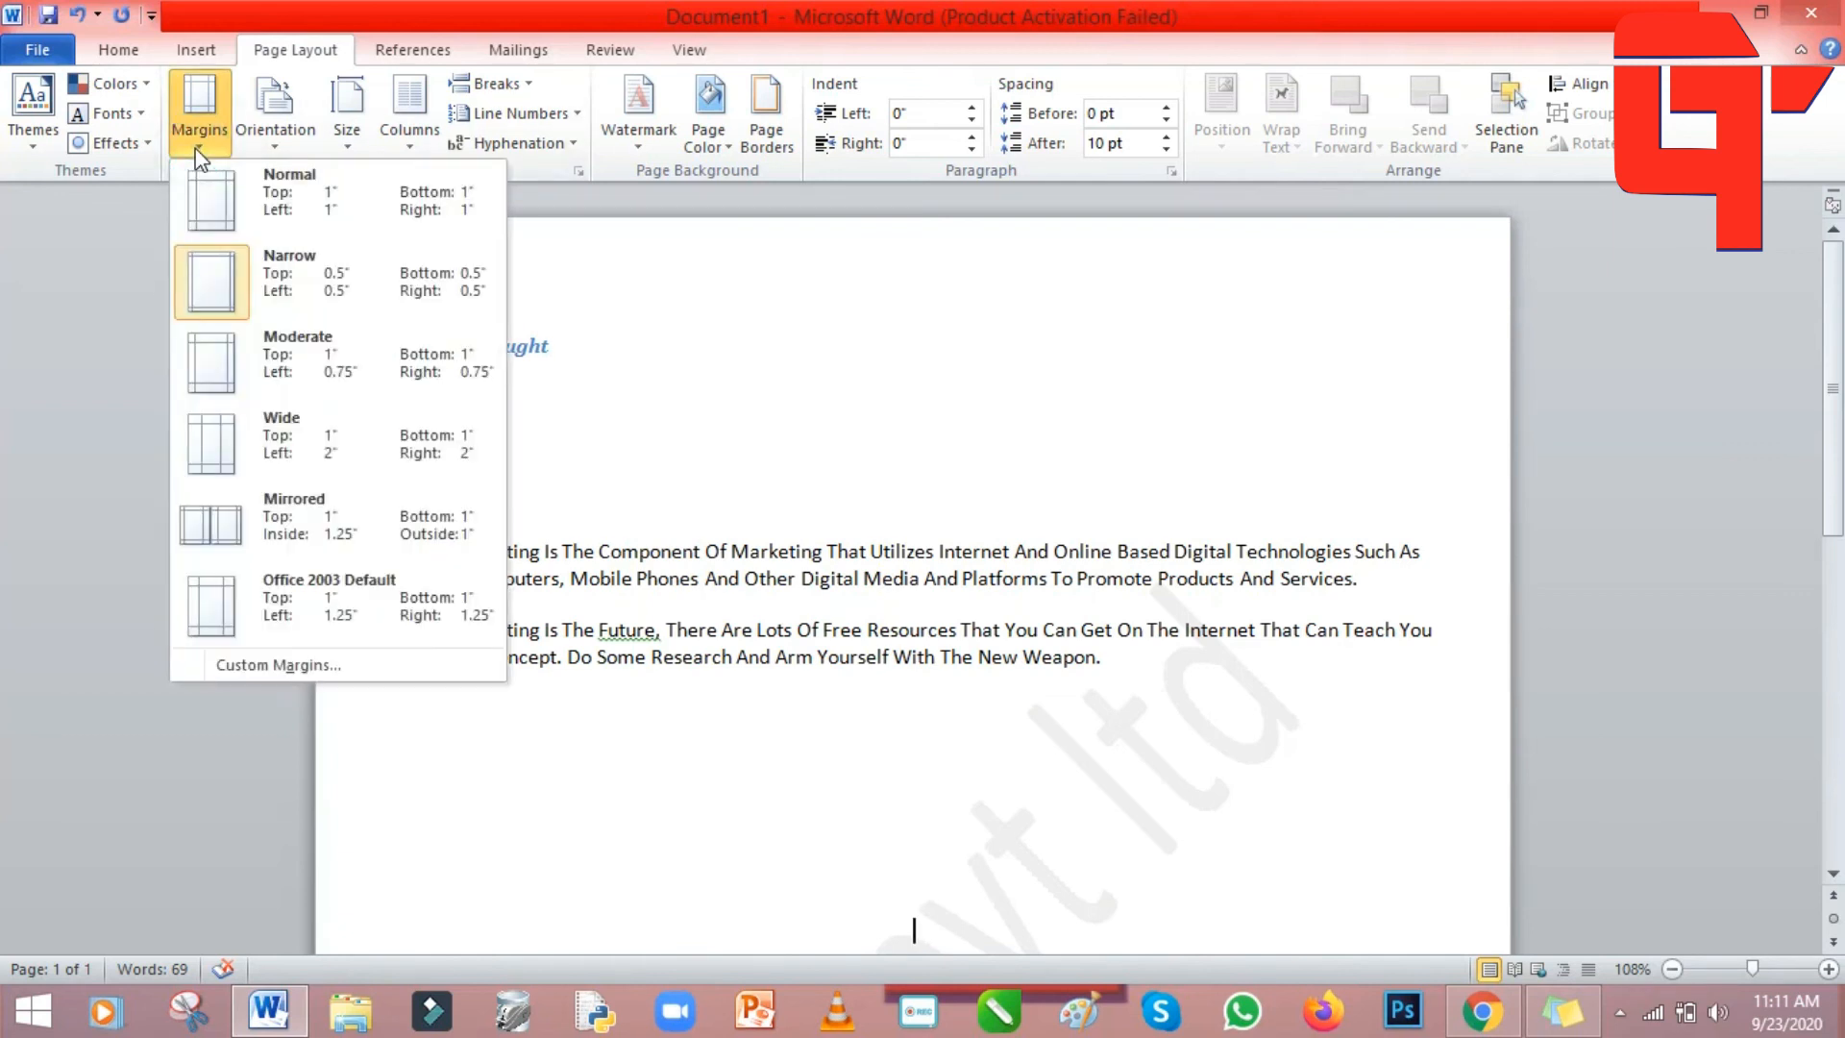
pyautogui.click(215, 440)
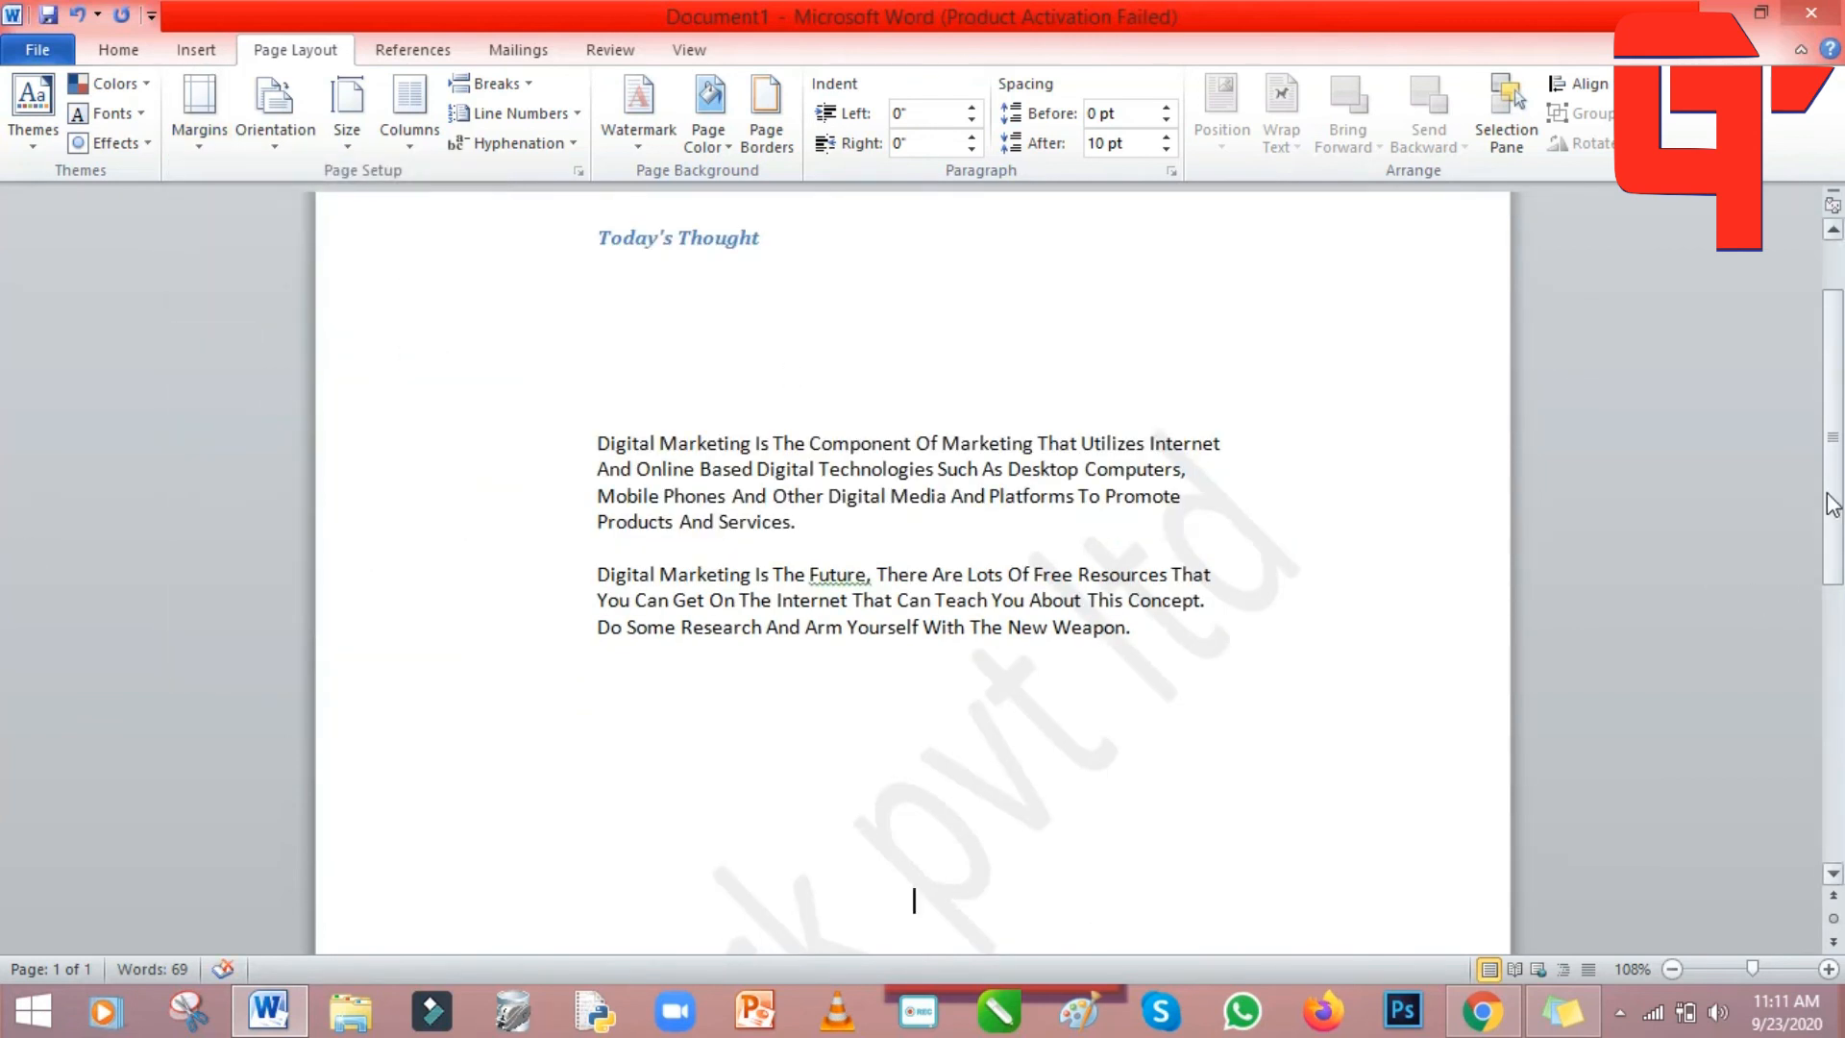
pyautogui.scroll(2, 836, 720)
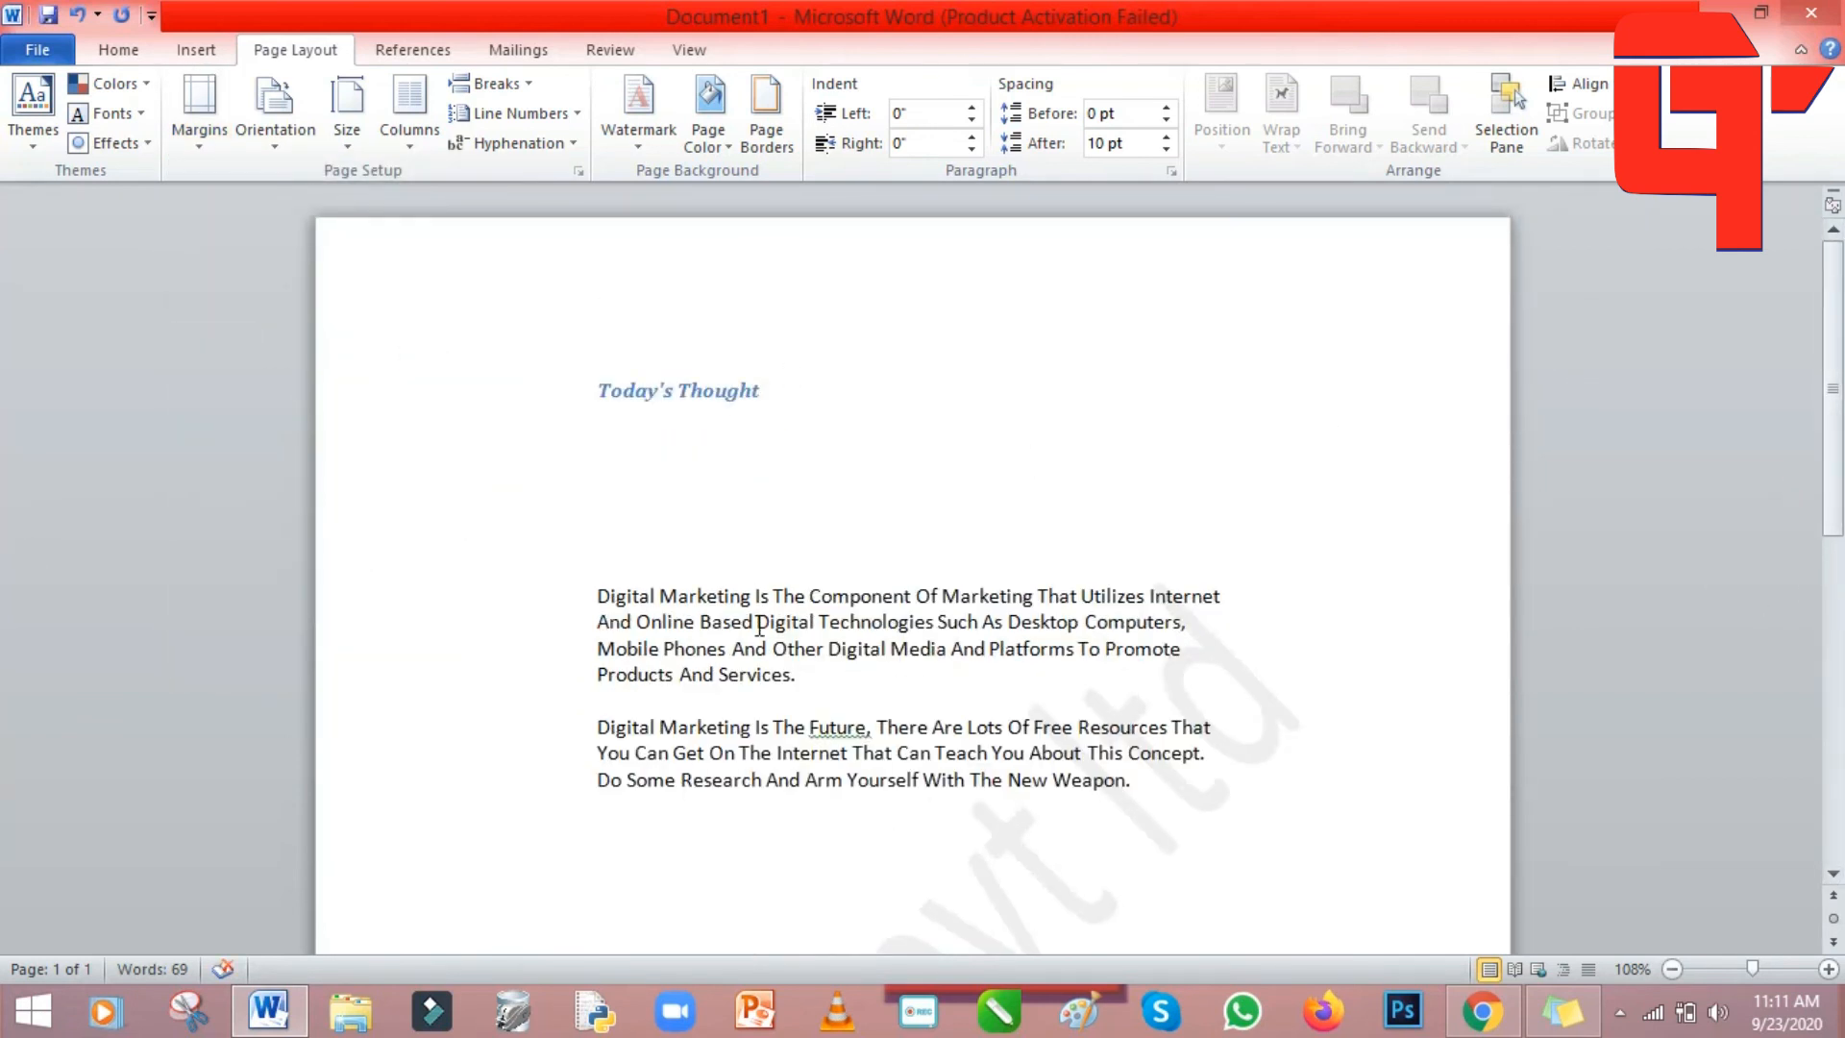